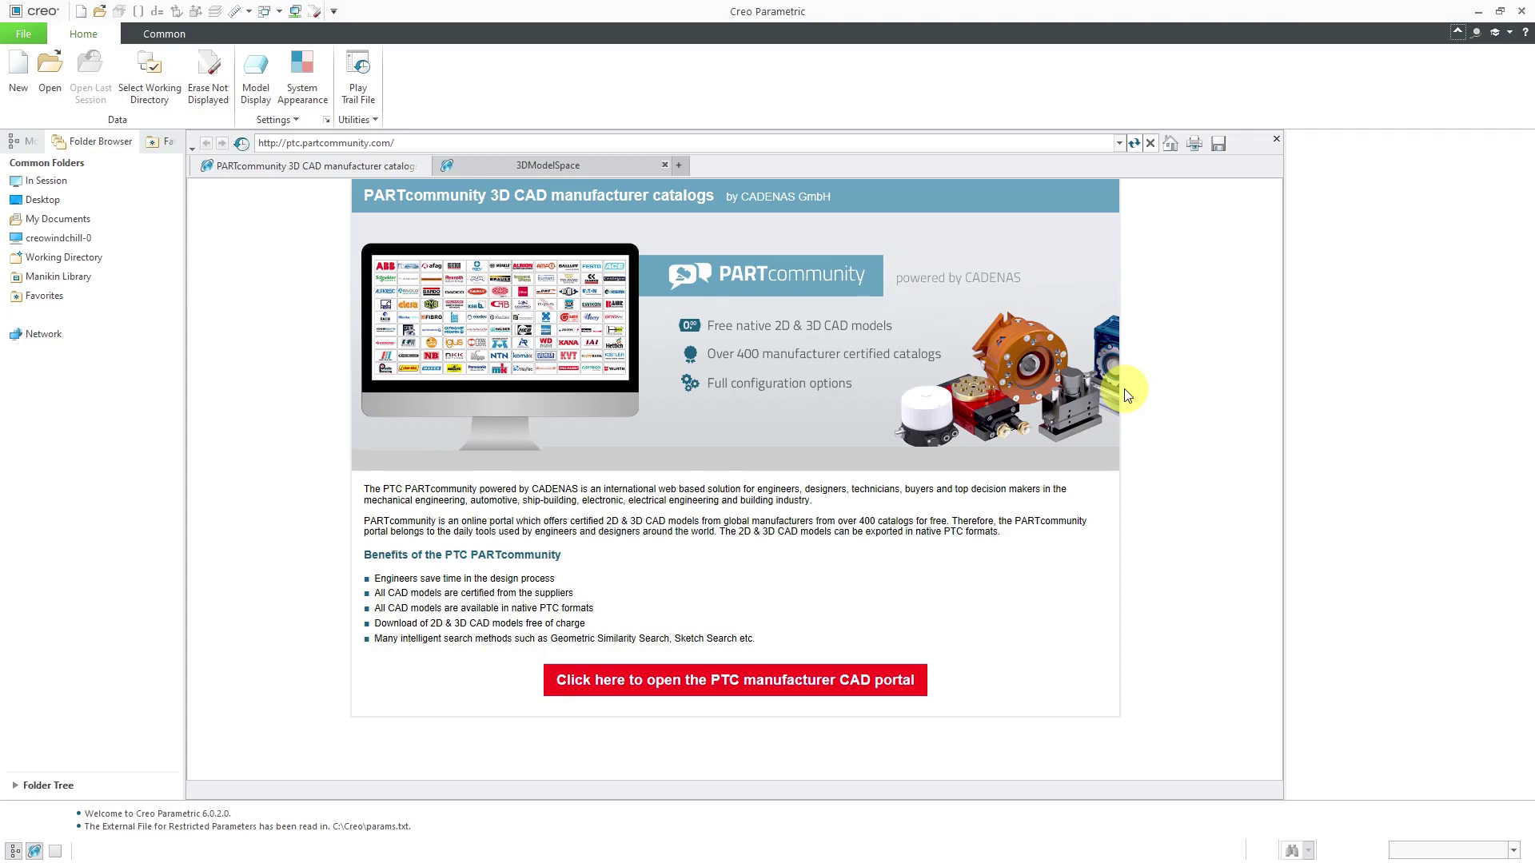
Step: Create a design assembly named structure from the default template and turn on the datum plane display
left_click(19, 82)
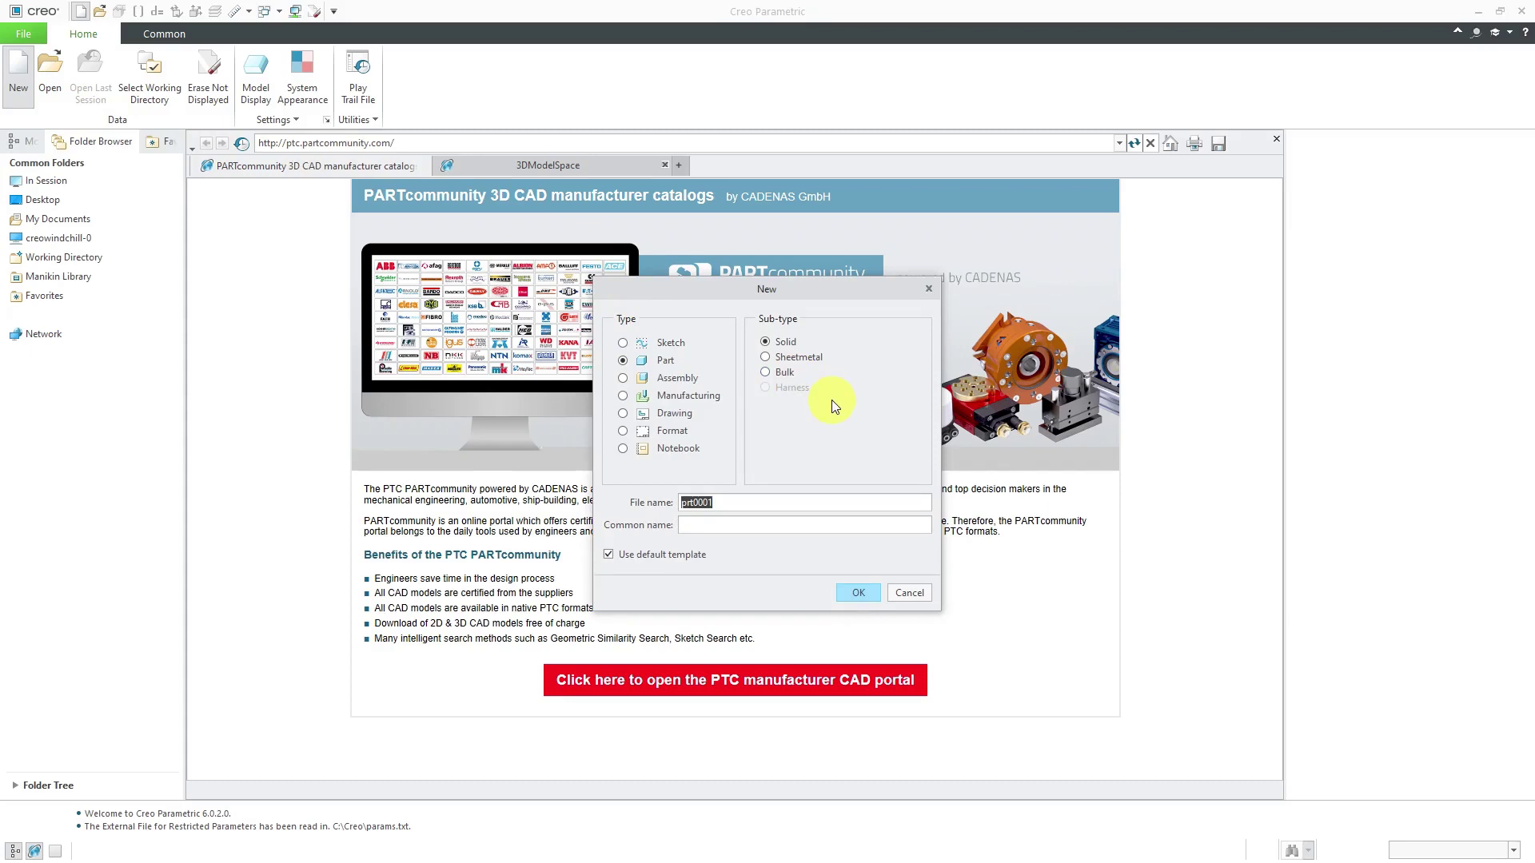
type("structure")
left_click(676, 382)
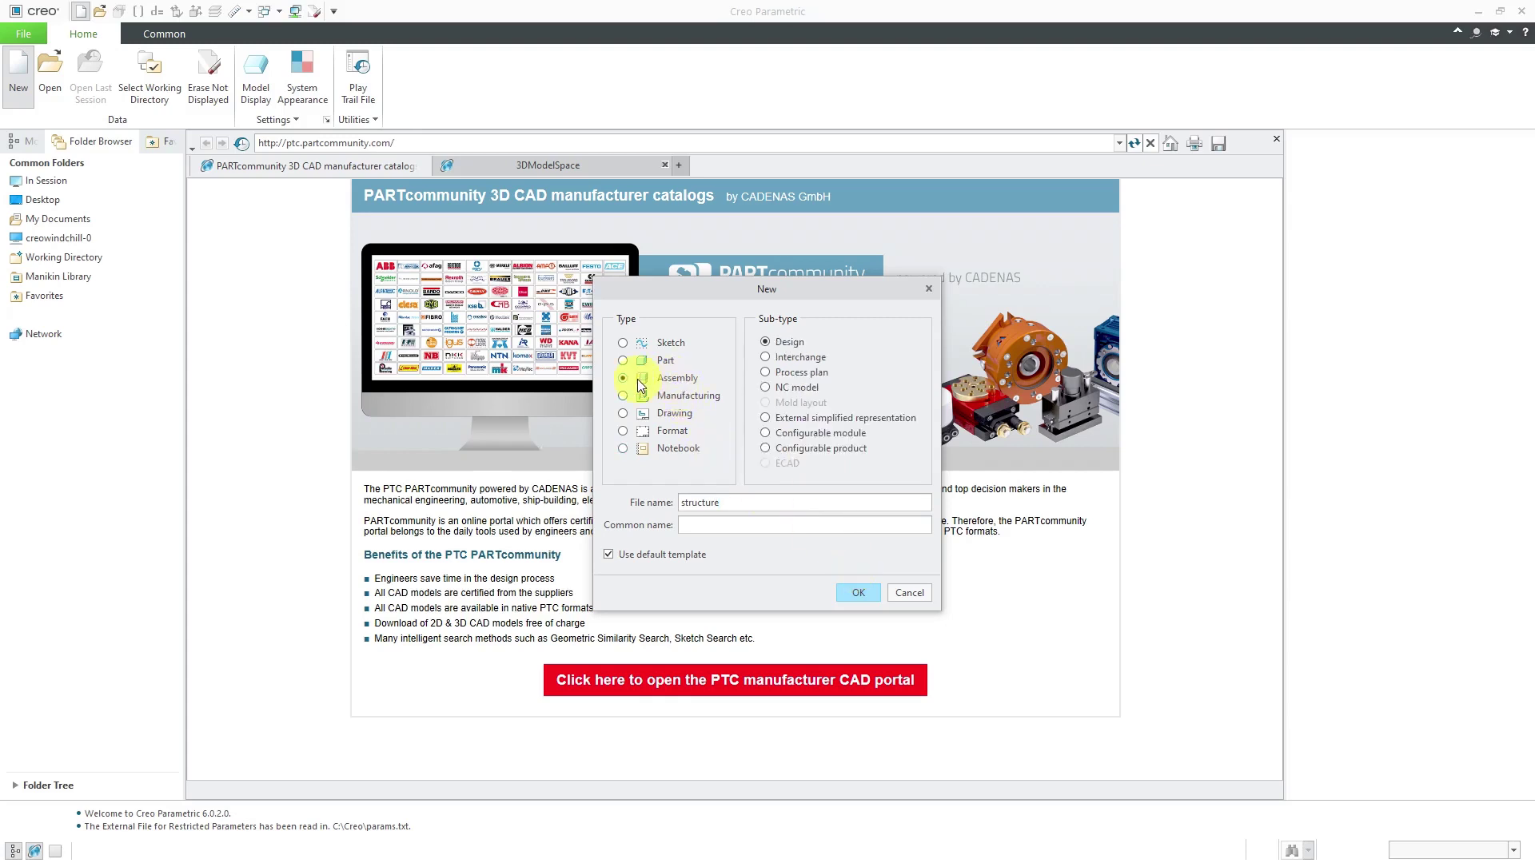
left_click(861, 593)
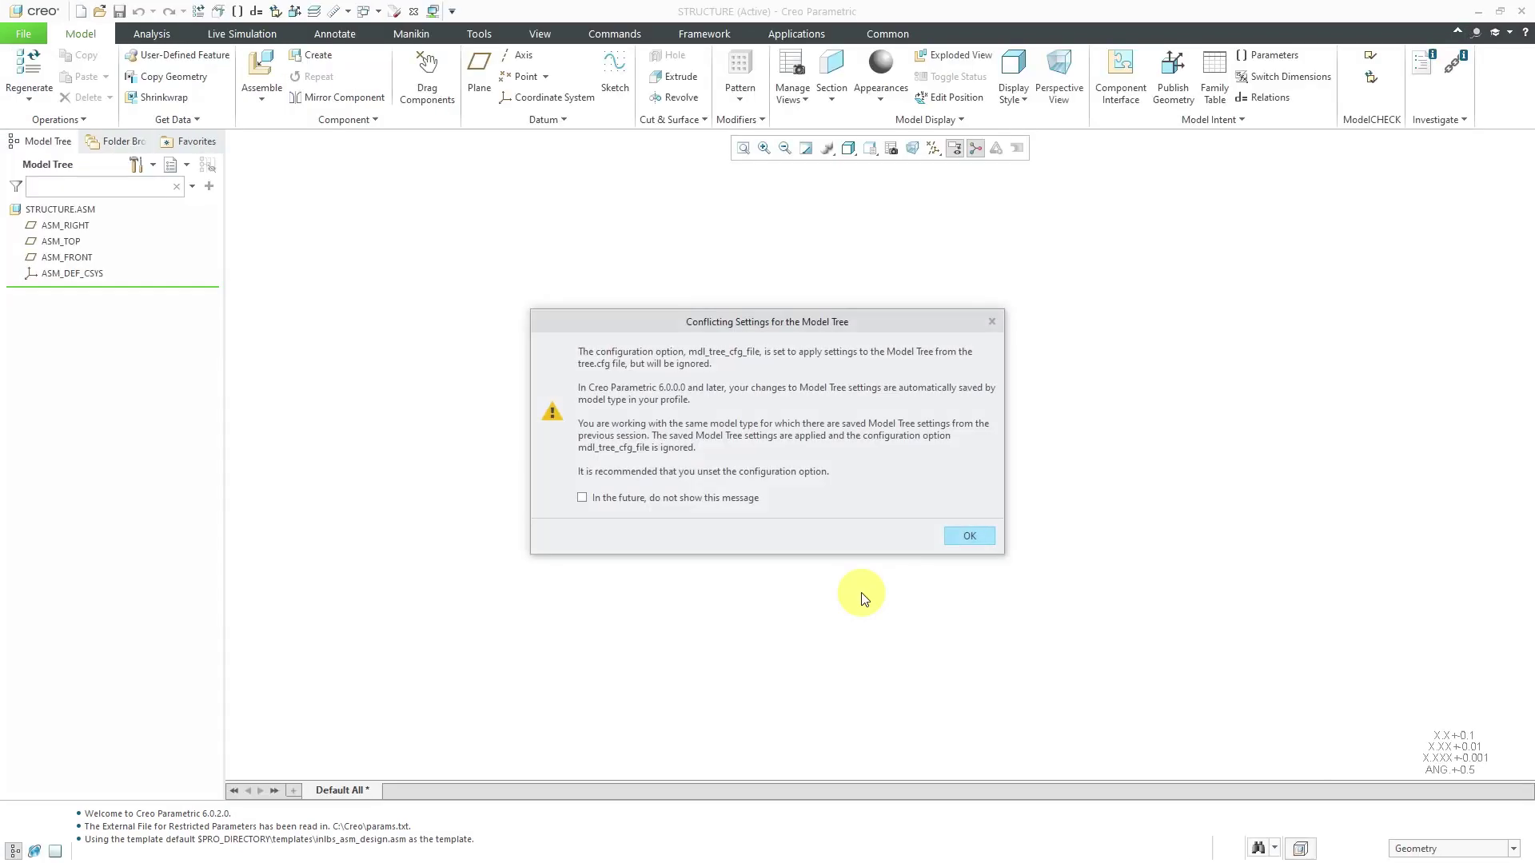
left_click(970, 536)
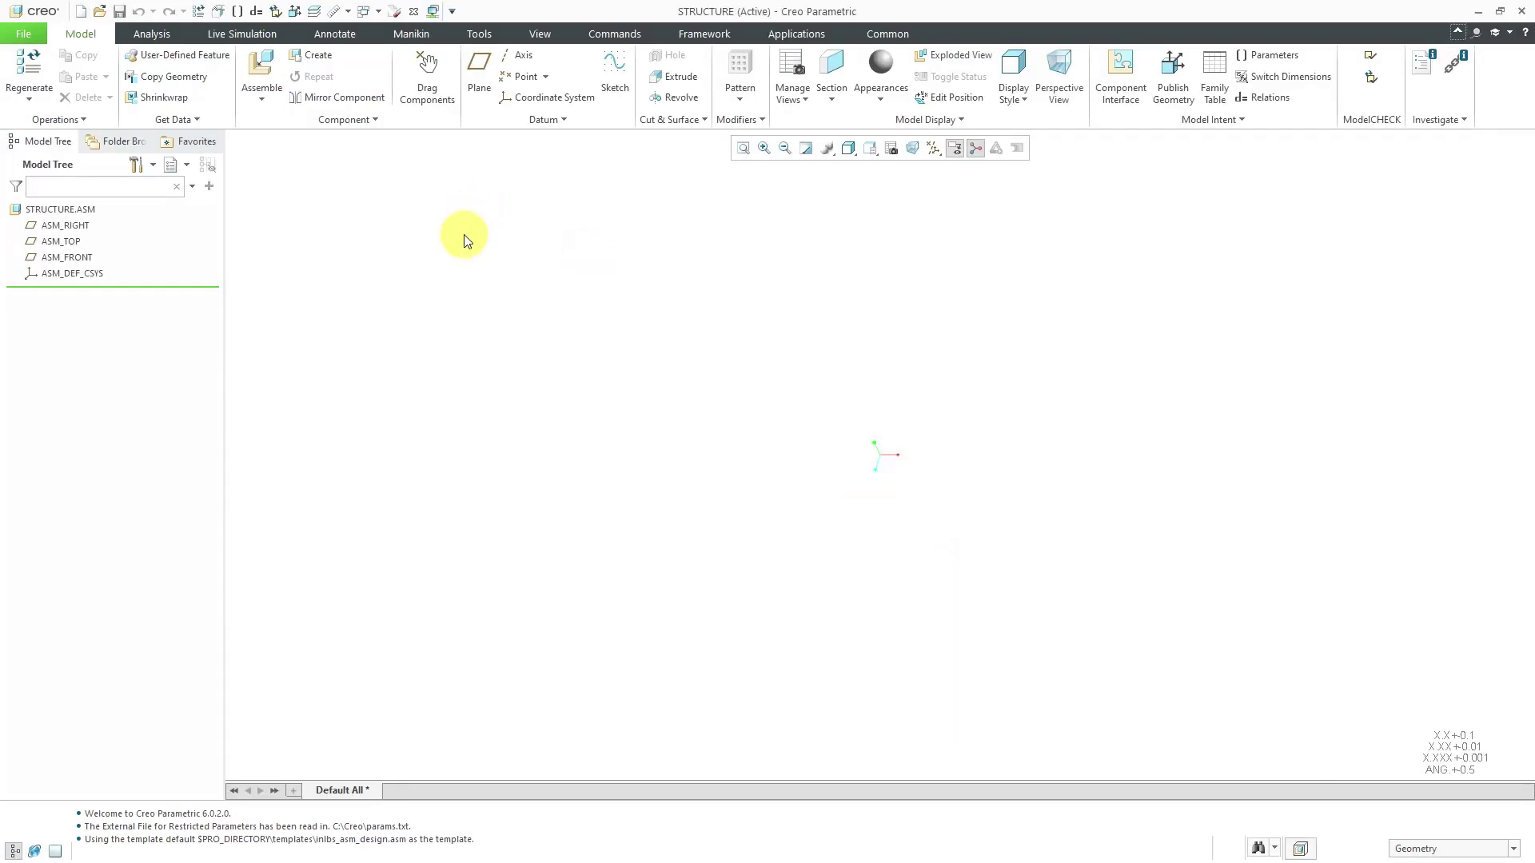
left_click(933, 149)
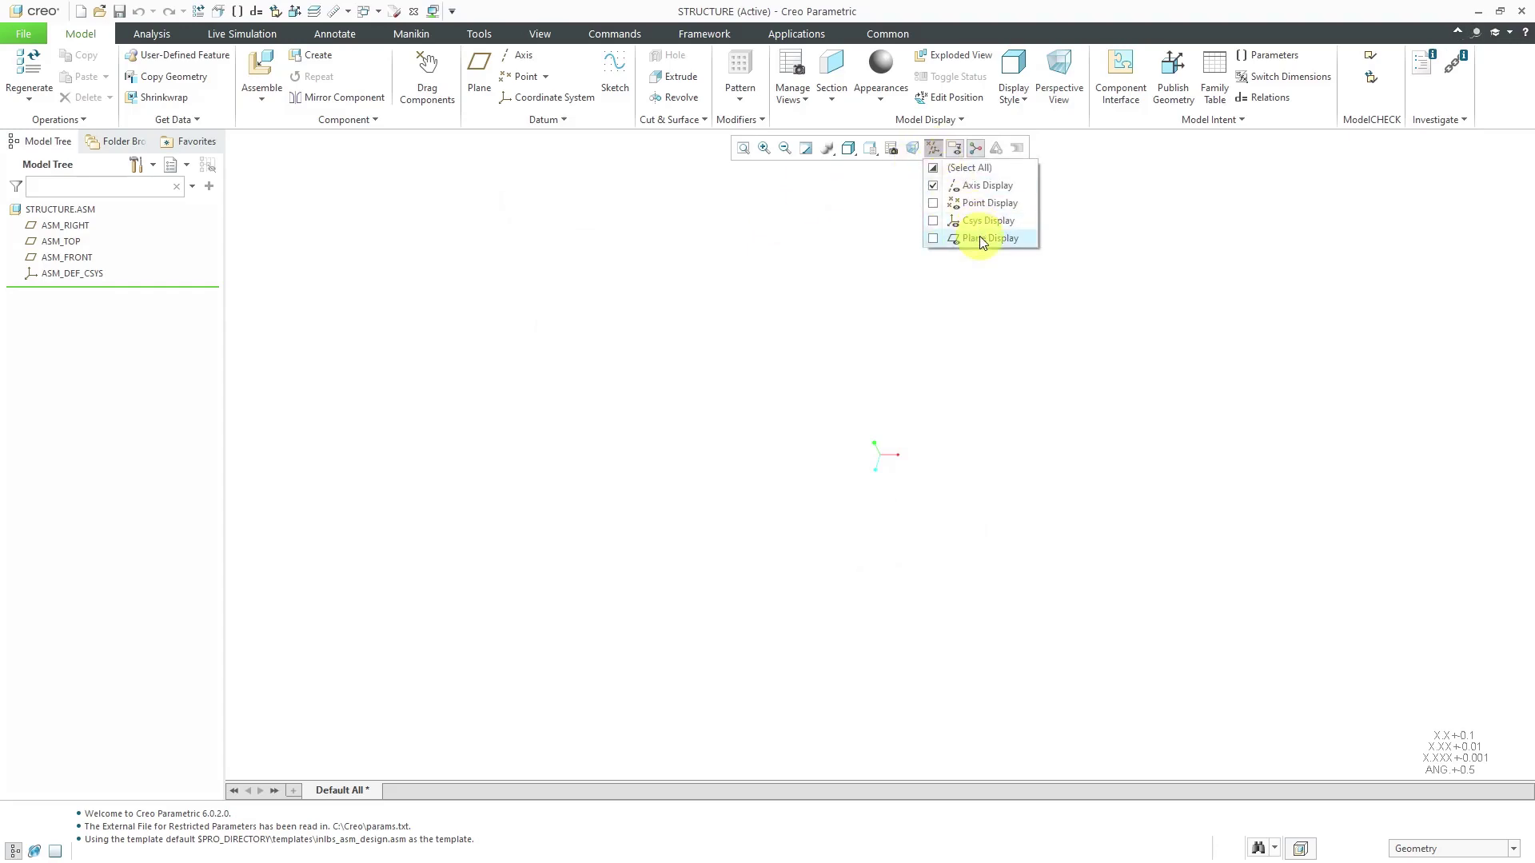
left_click(981, 239)
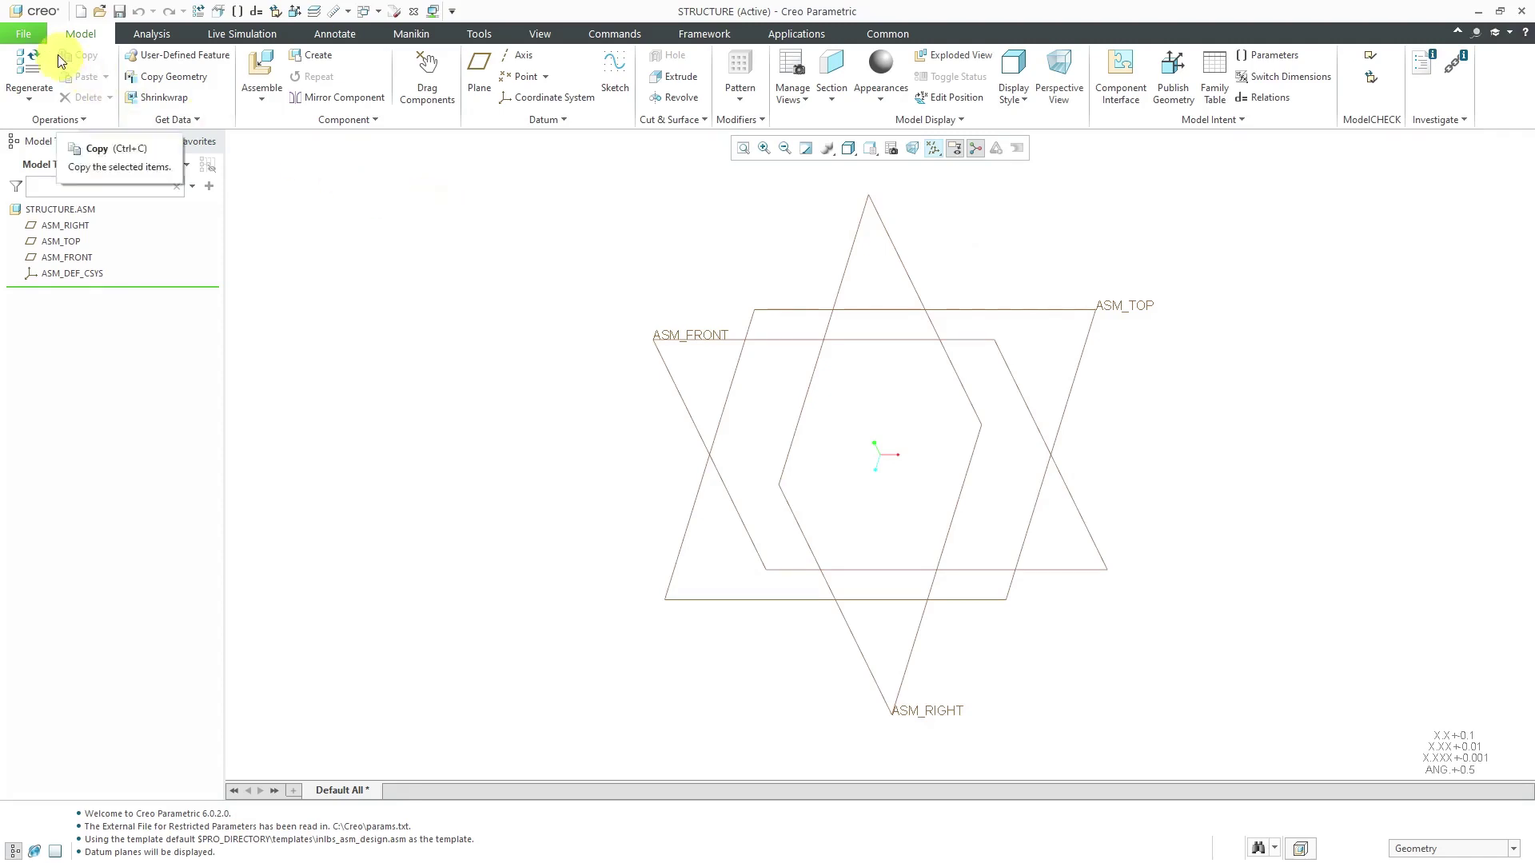
Step: Check the value of the afx_enabled option in the config.pro configuration settings
left_click(28, 35)
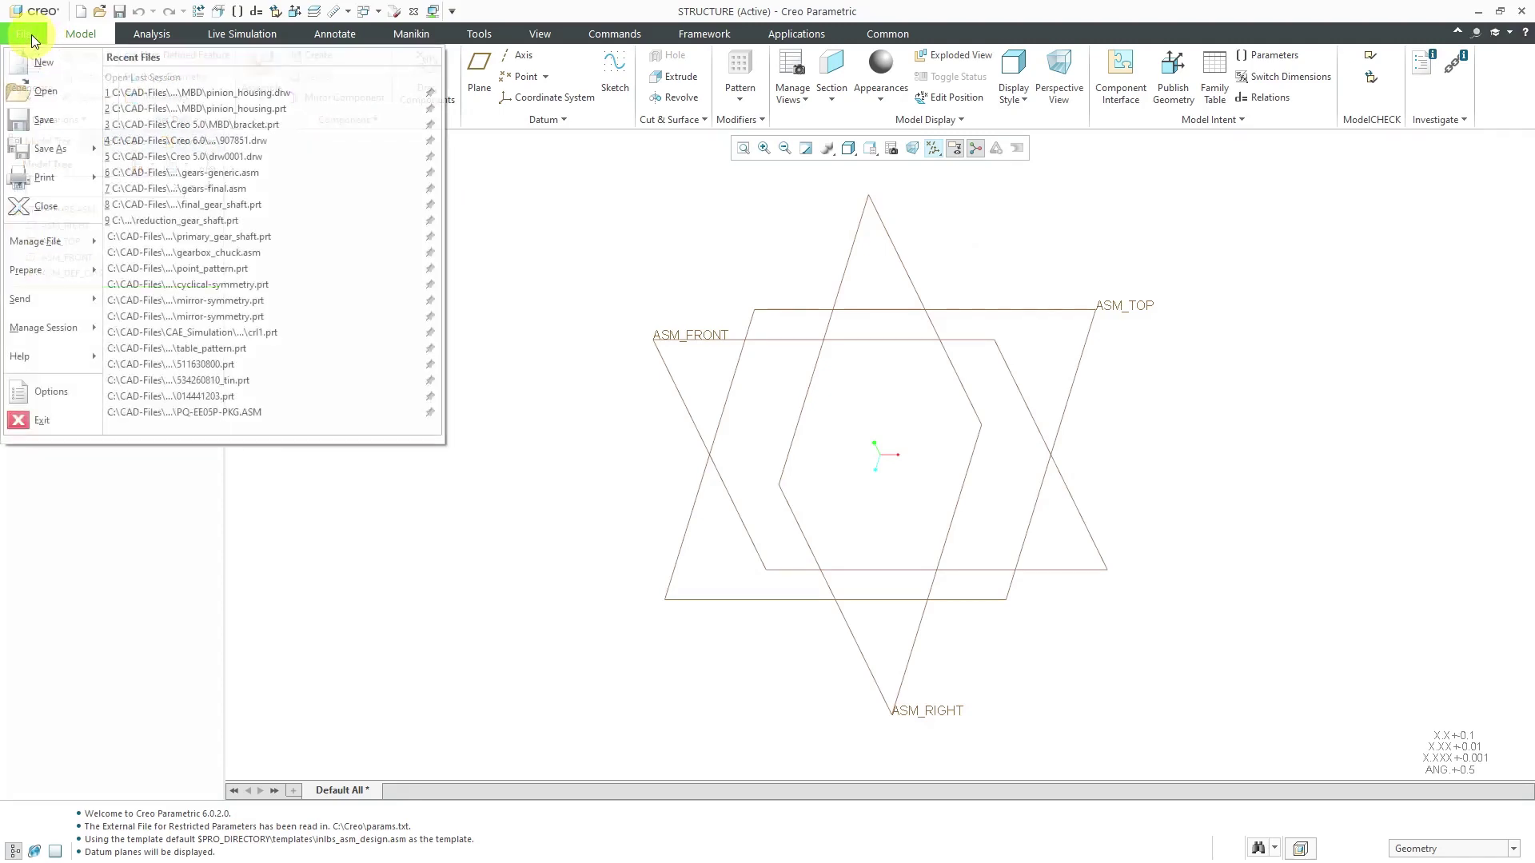
left_click(69, 394)
left_click(462, 500)
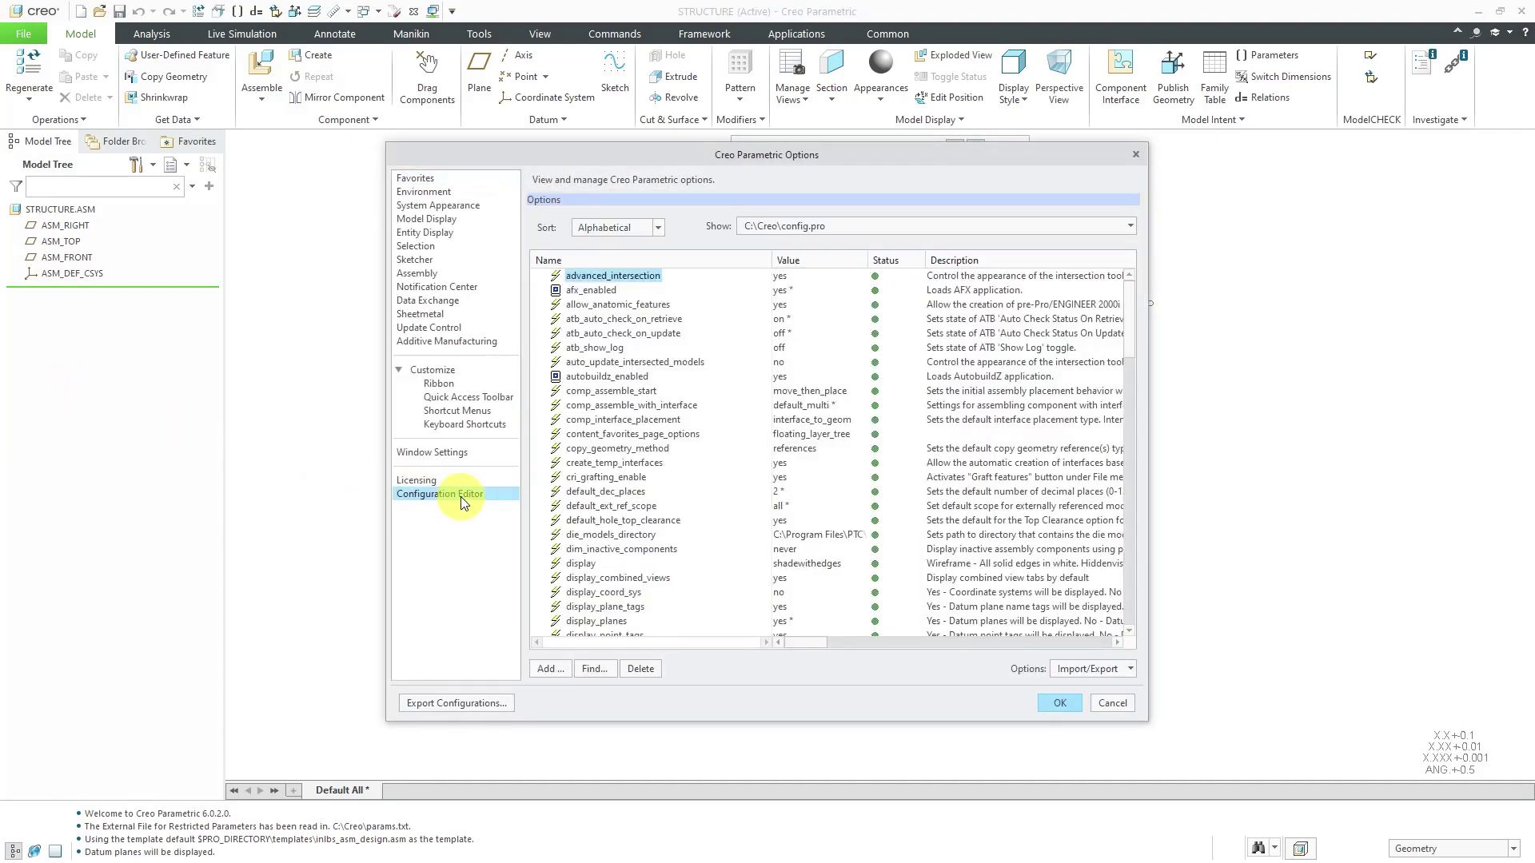
left_click(601, 291)
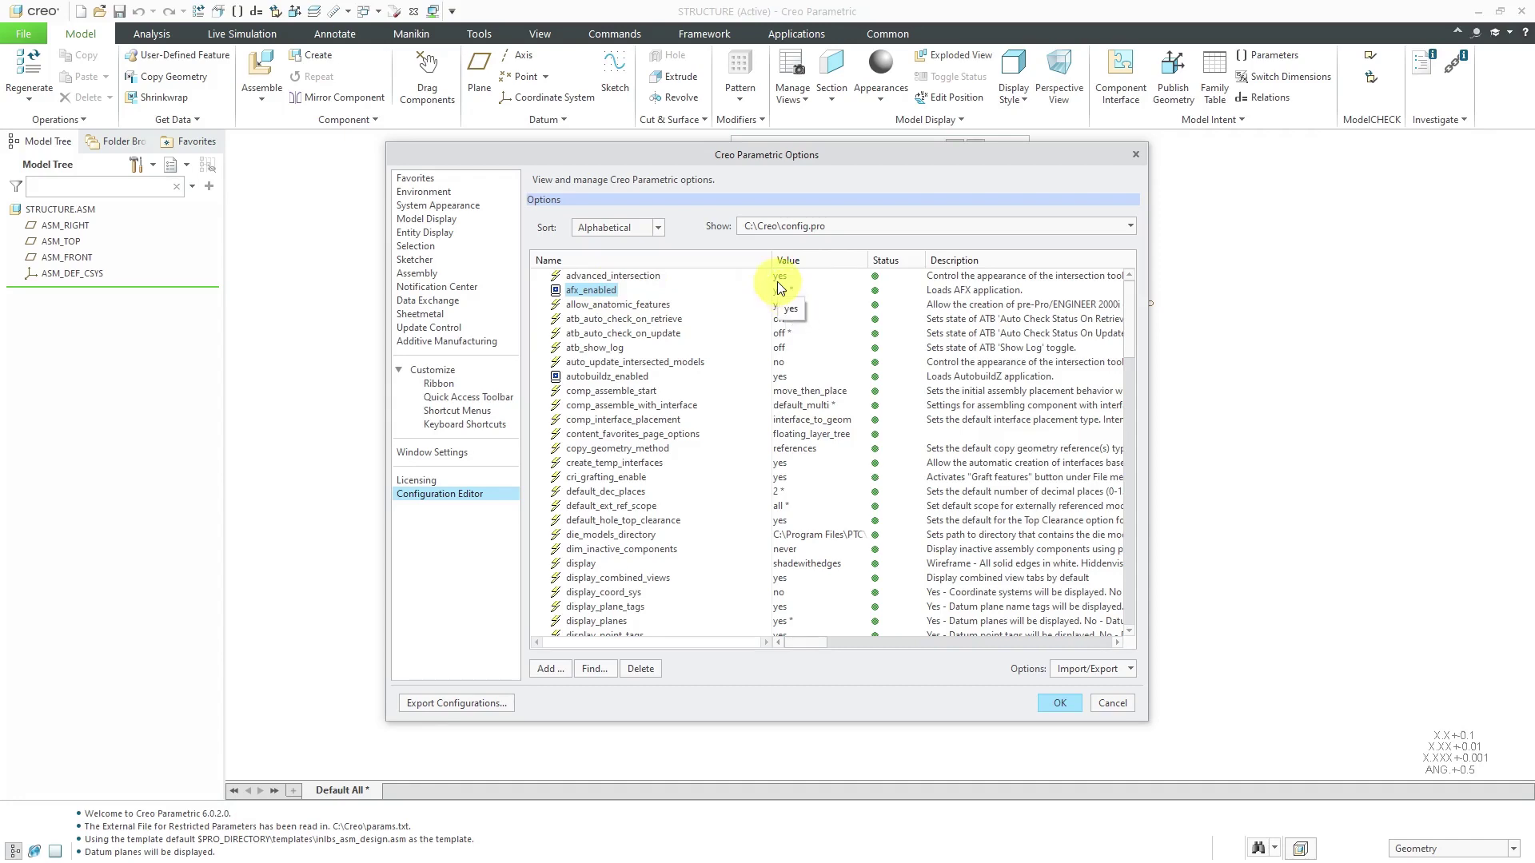
left_click(1113, 703)
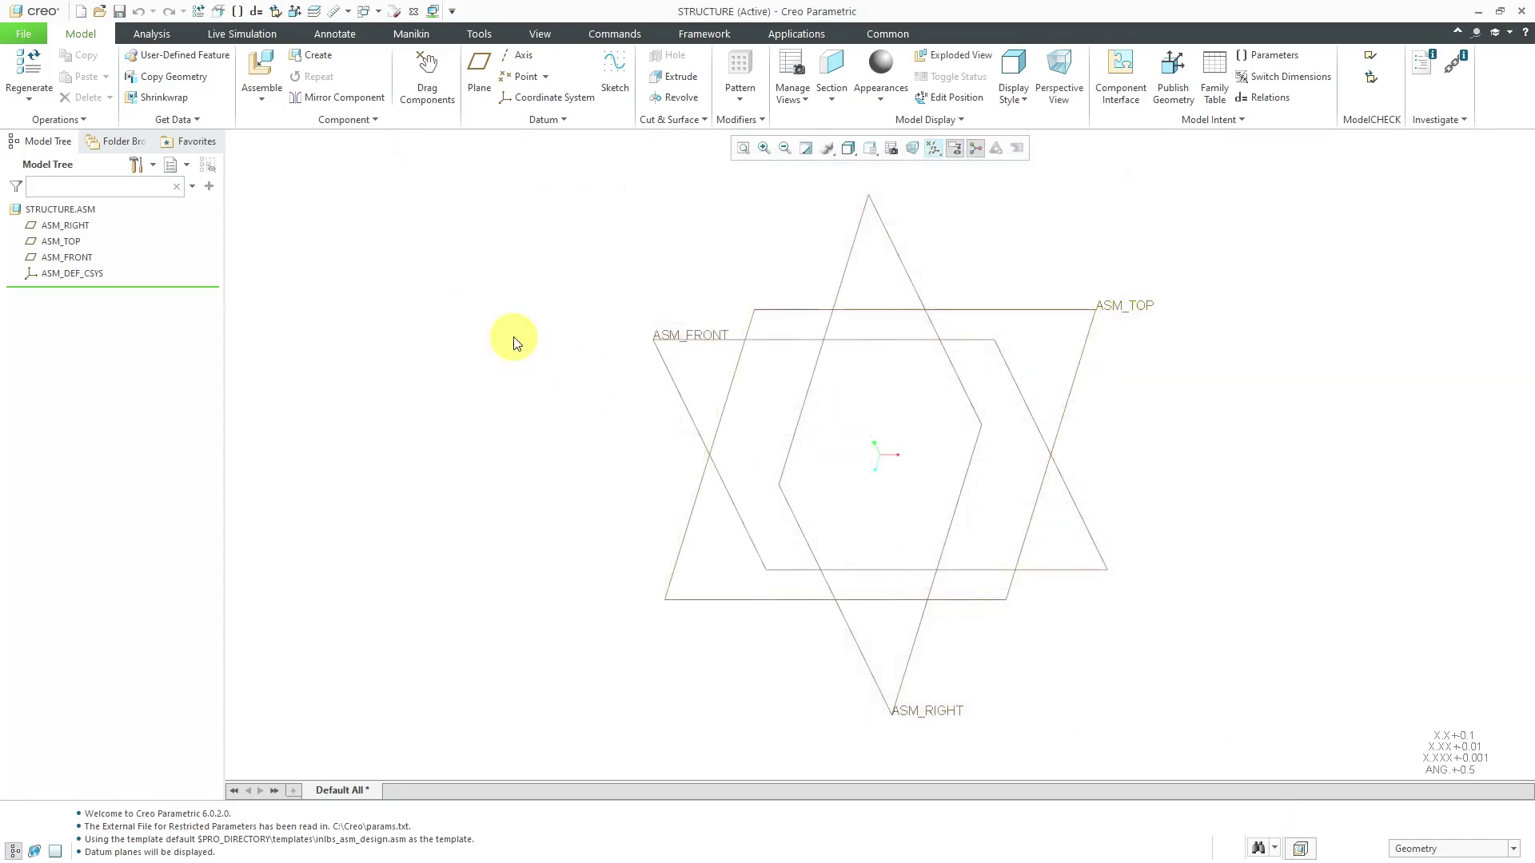
Step: Review the Framework commands and examine the Framework groups in the ribbon customization options
left_click(725, 36)
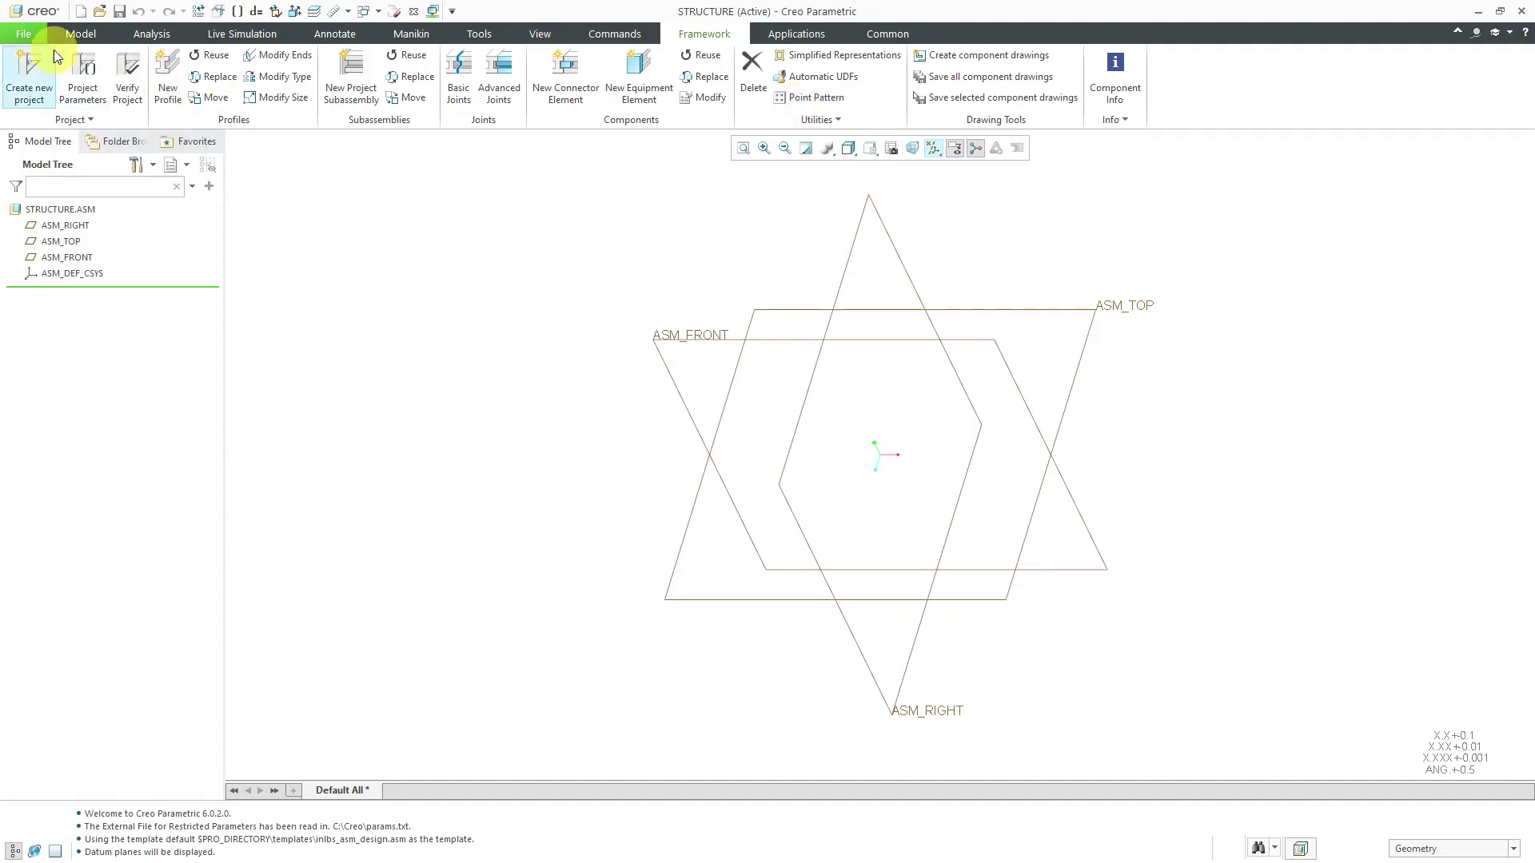
left_click(36, 36)
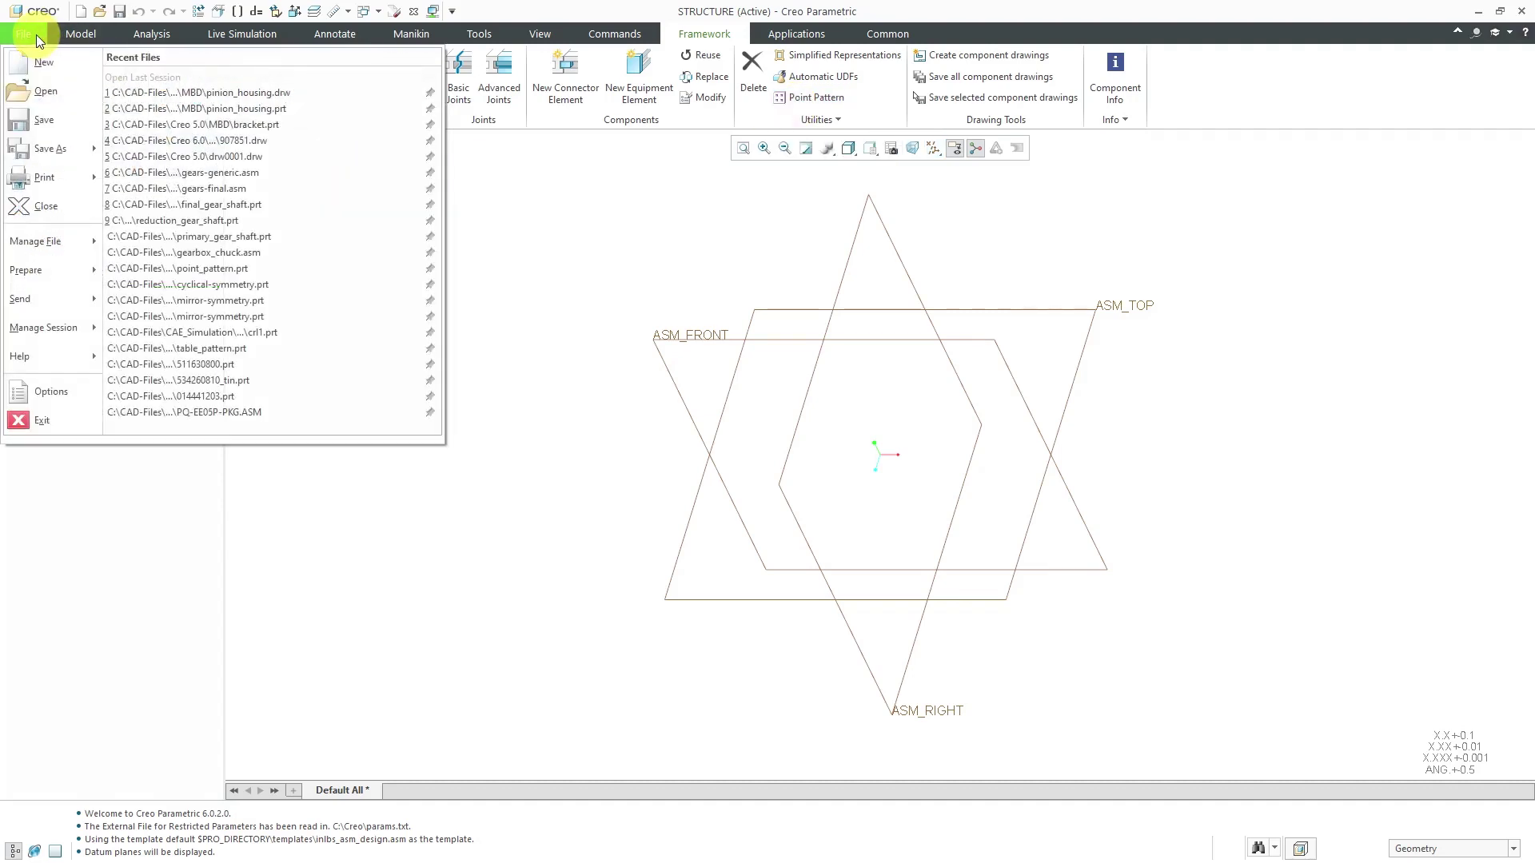
left_click(69, 388)
left_click(435, 385)
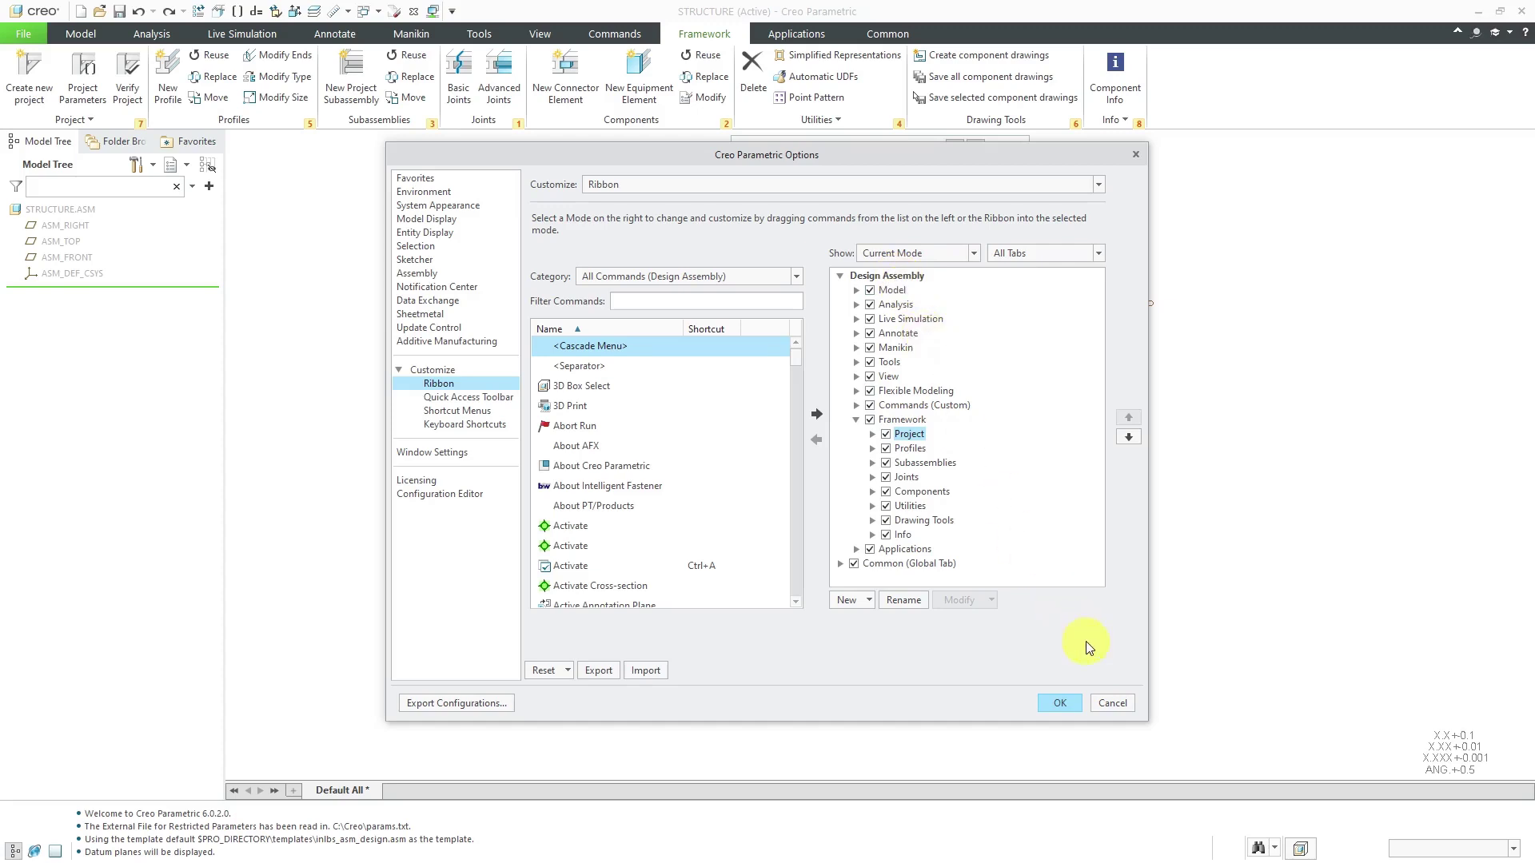
left_click(1113, 704)
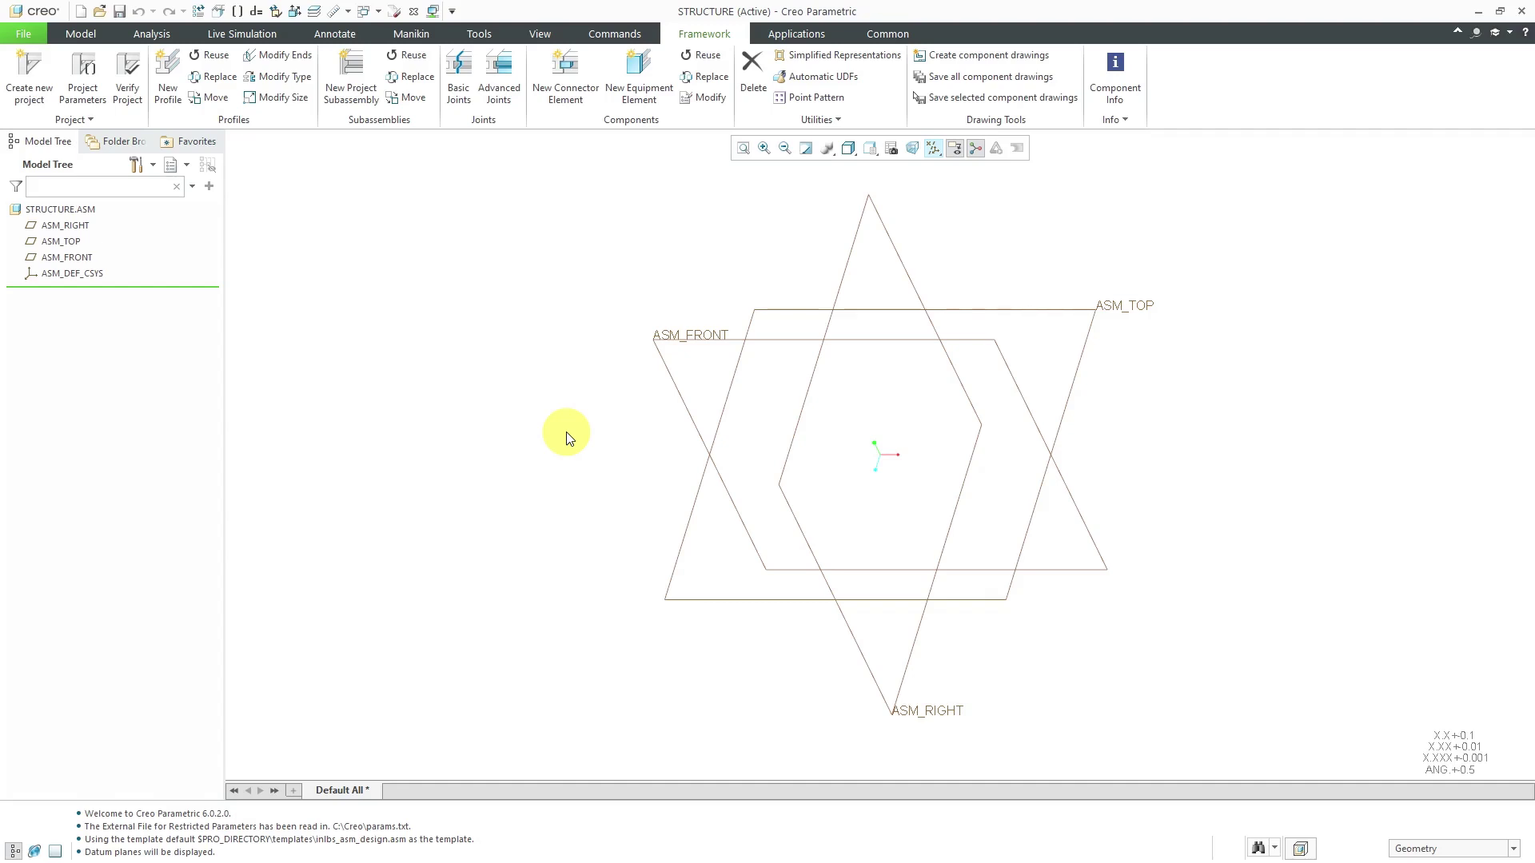
Step: Create a standard skeleton model in the assembly under its default file name, copied from the existing mcae_part_std part
left_click(83, 33)
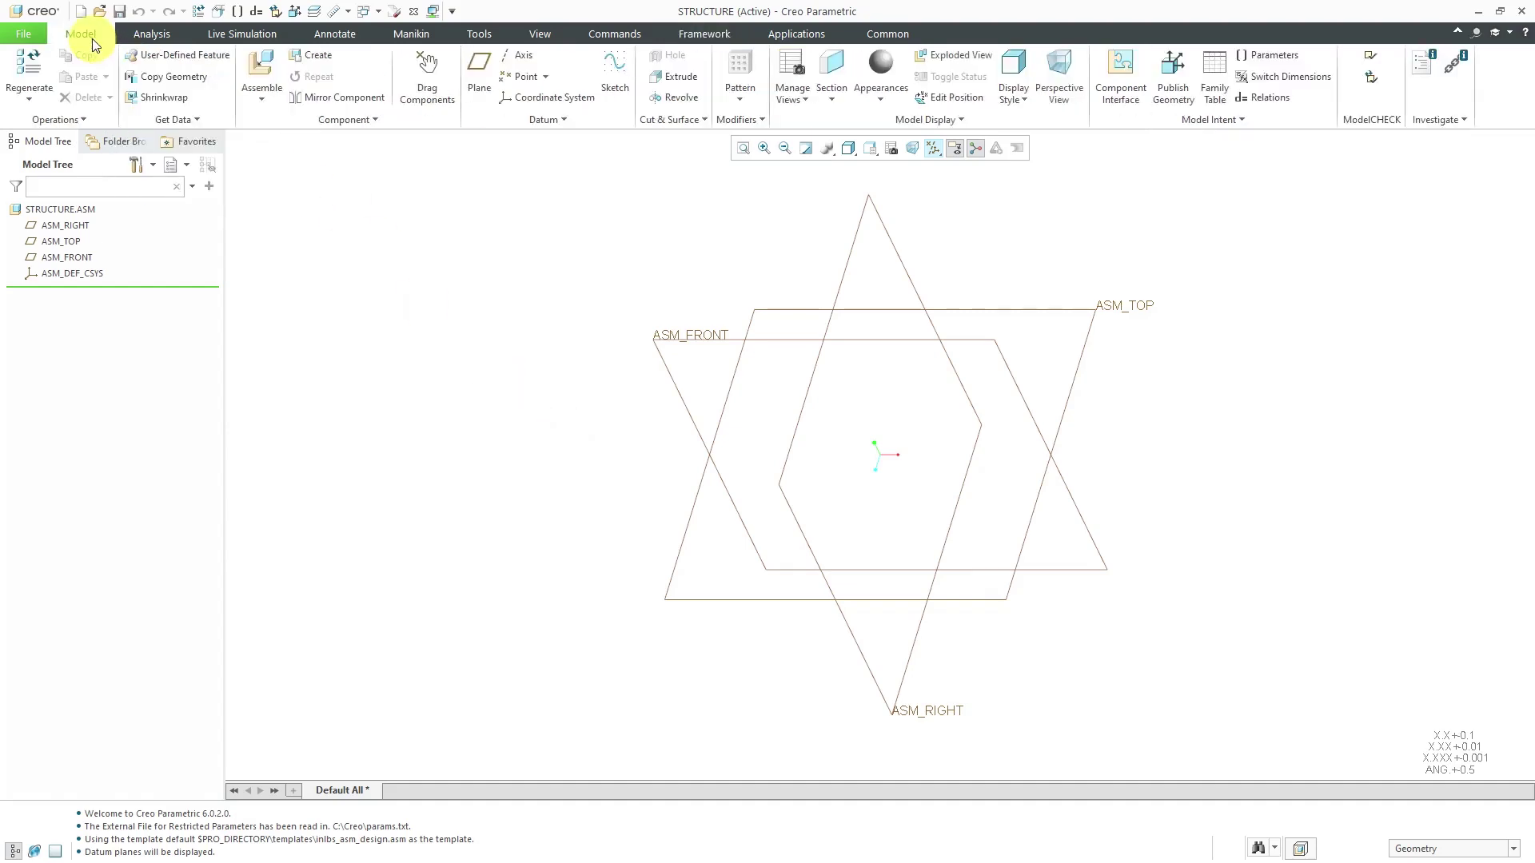
left_click(319, 58)
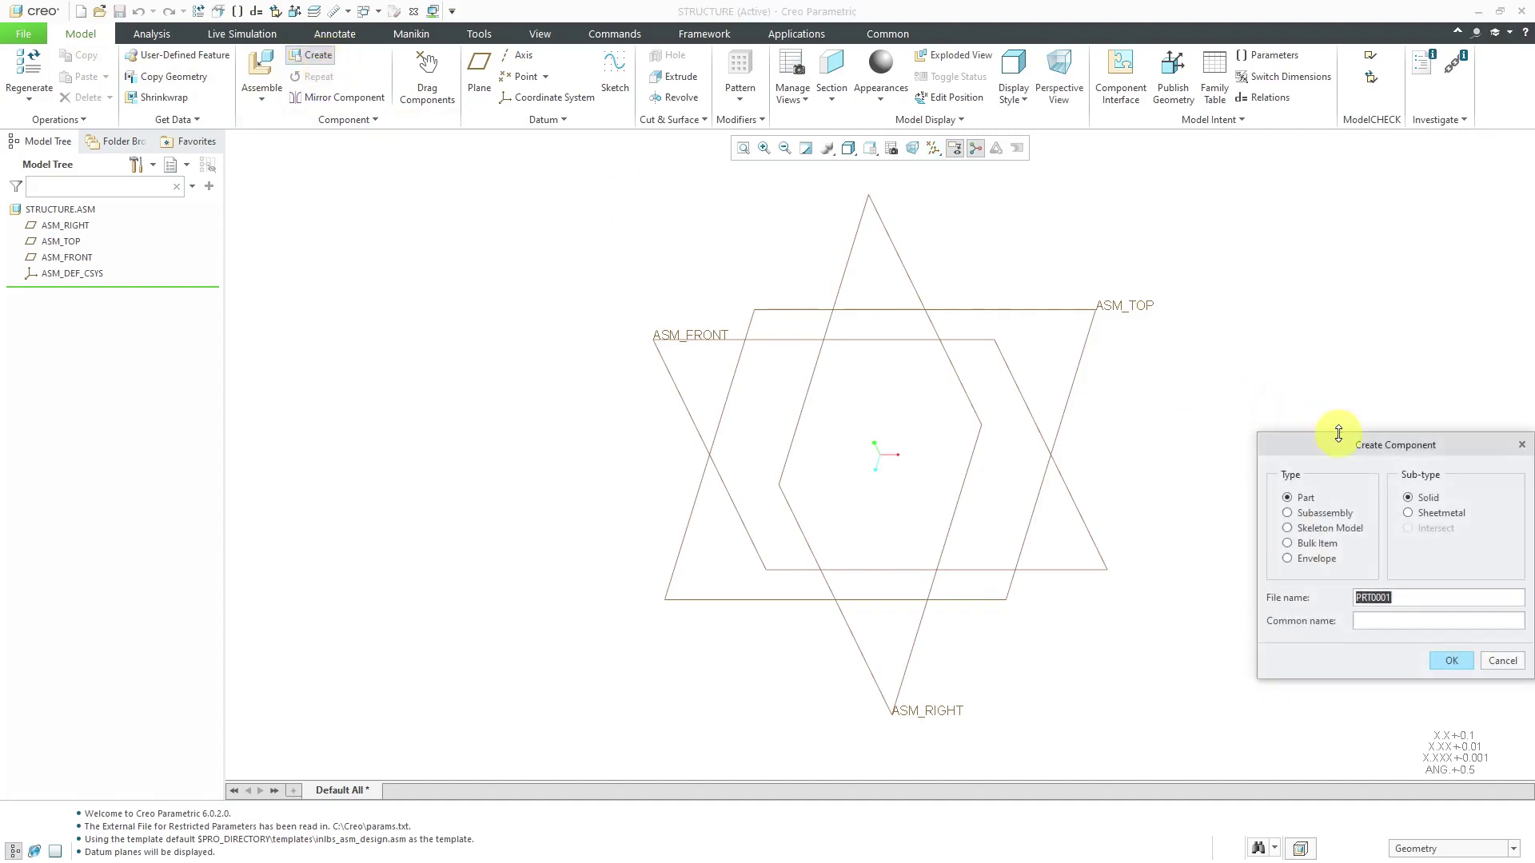
left_click_drag(1351, 446, 601, 304)
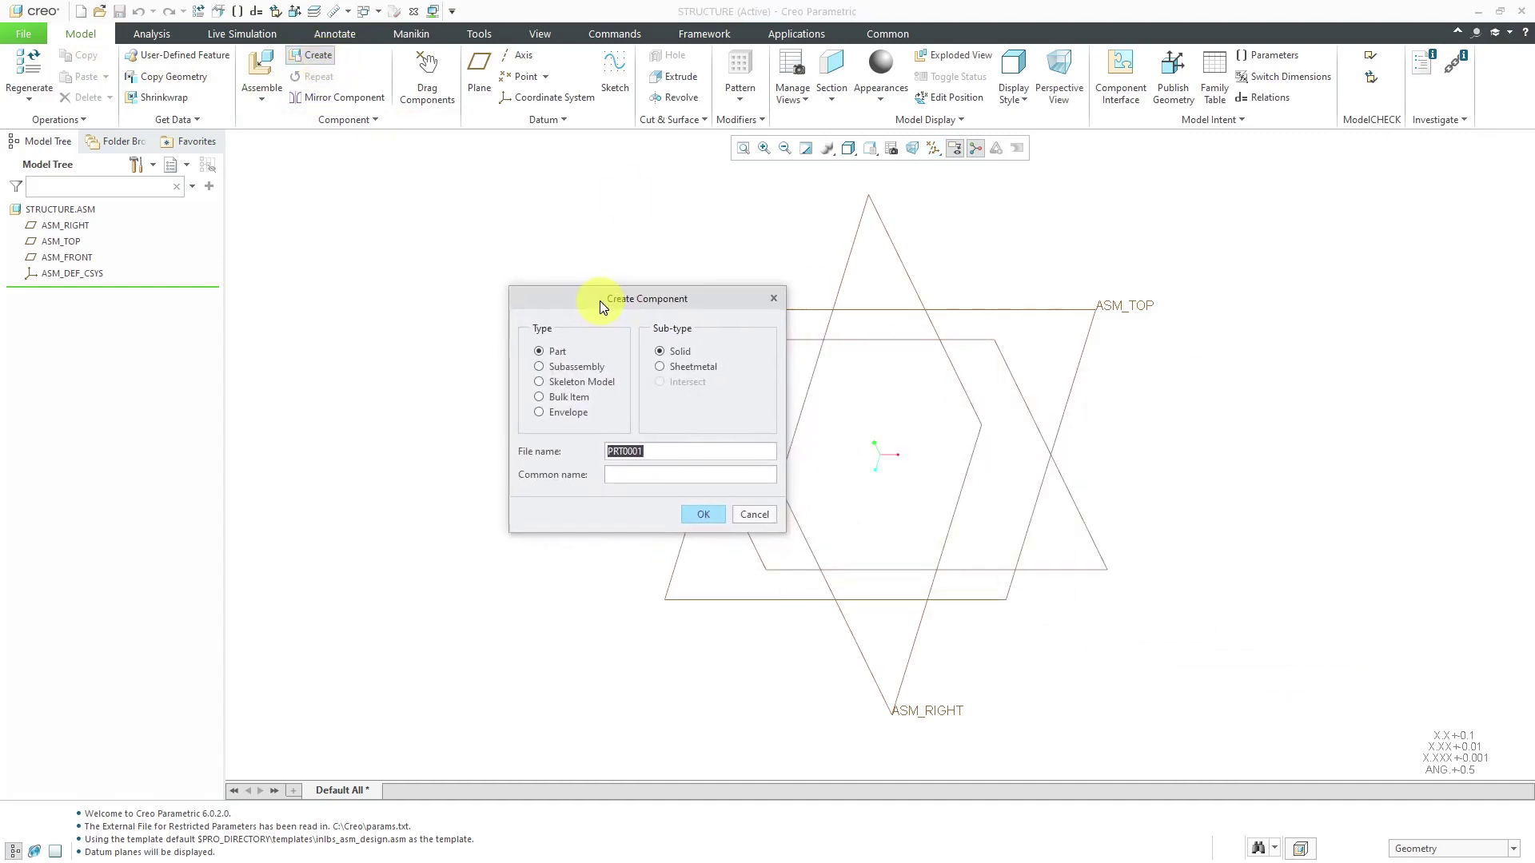
left_click(588, 385)
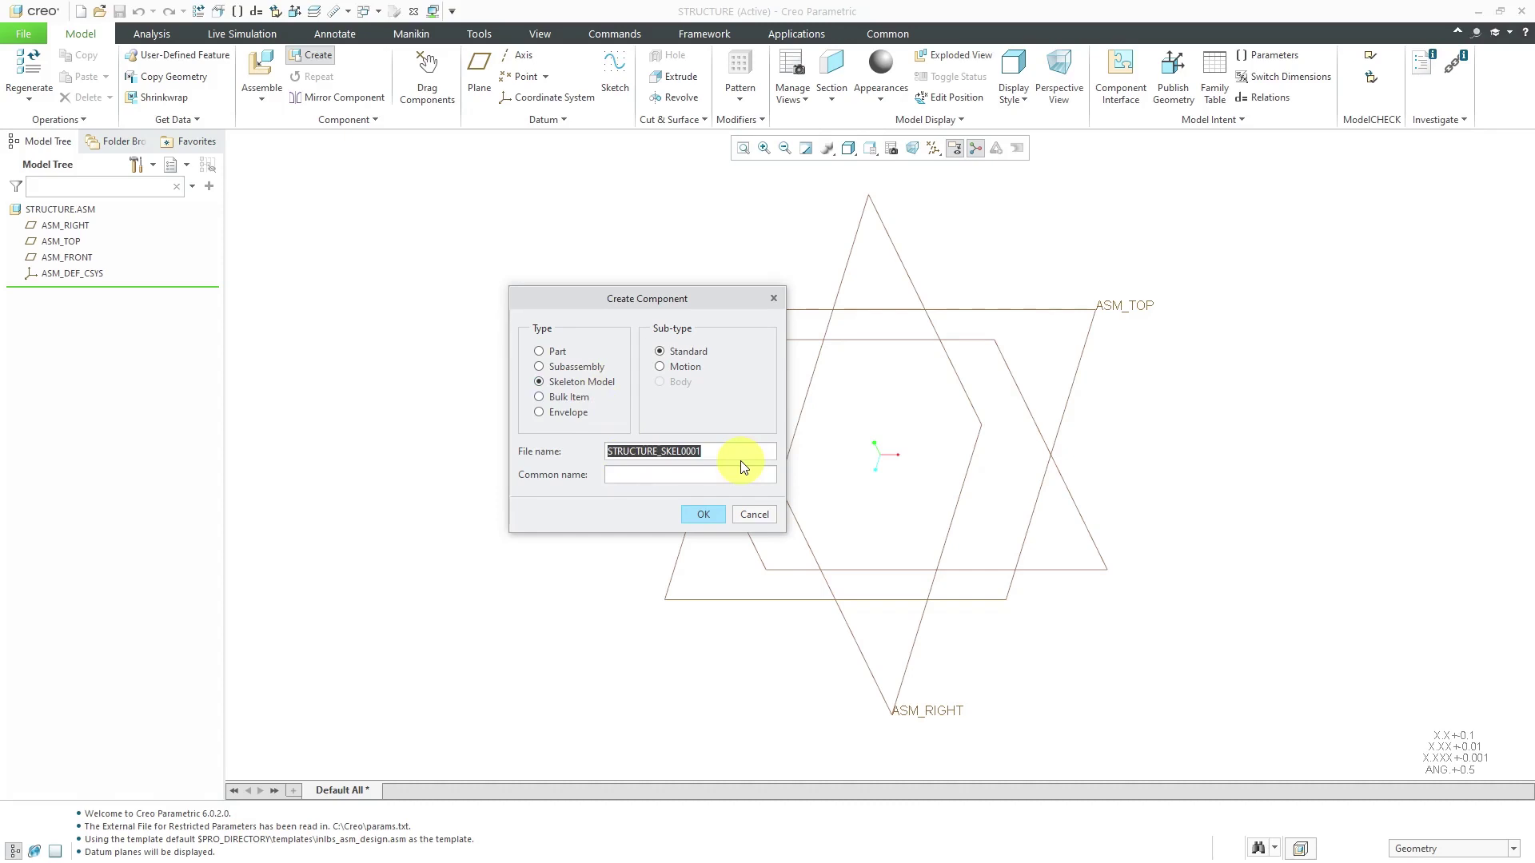
left_click(707, 517)
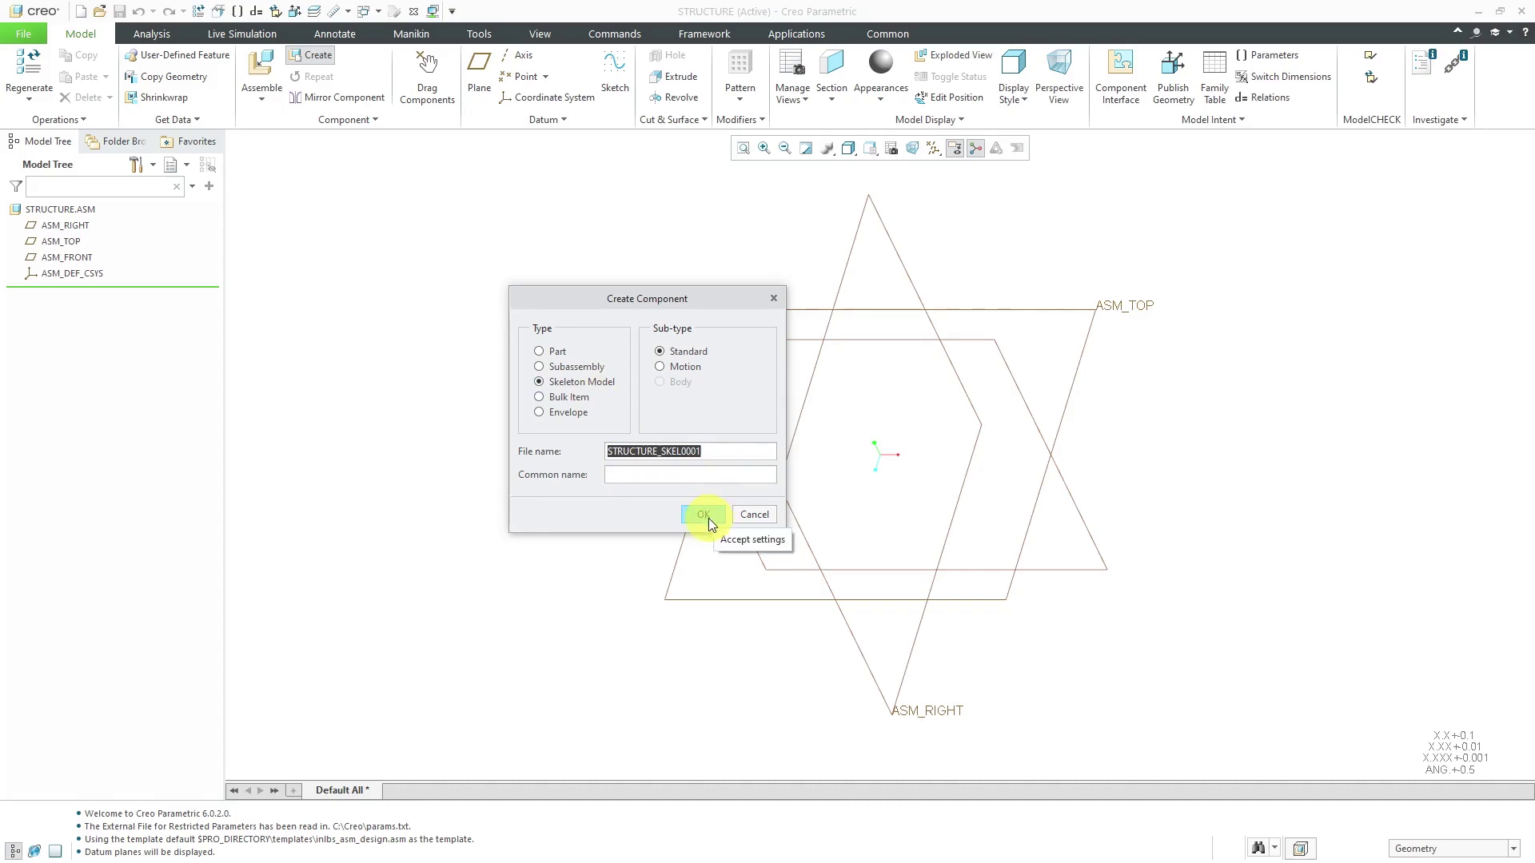
left_click(707, 517)
left_click_drag(1411, 446, 734, 326)
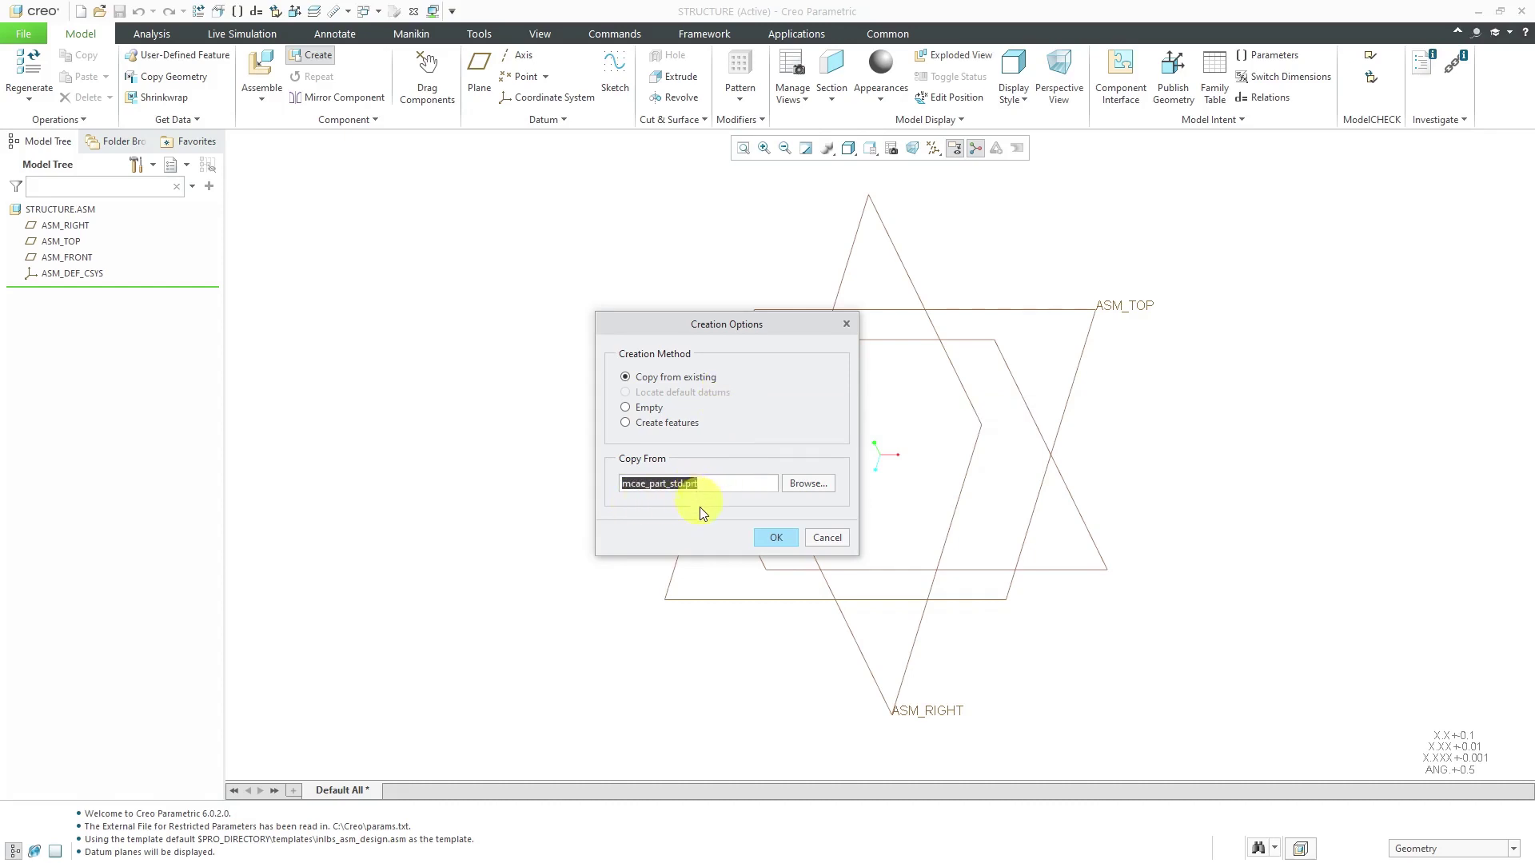
left_click(777, 541)
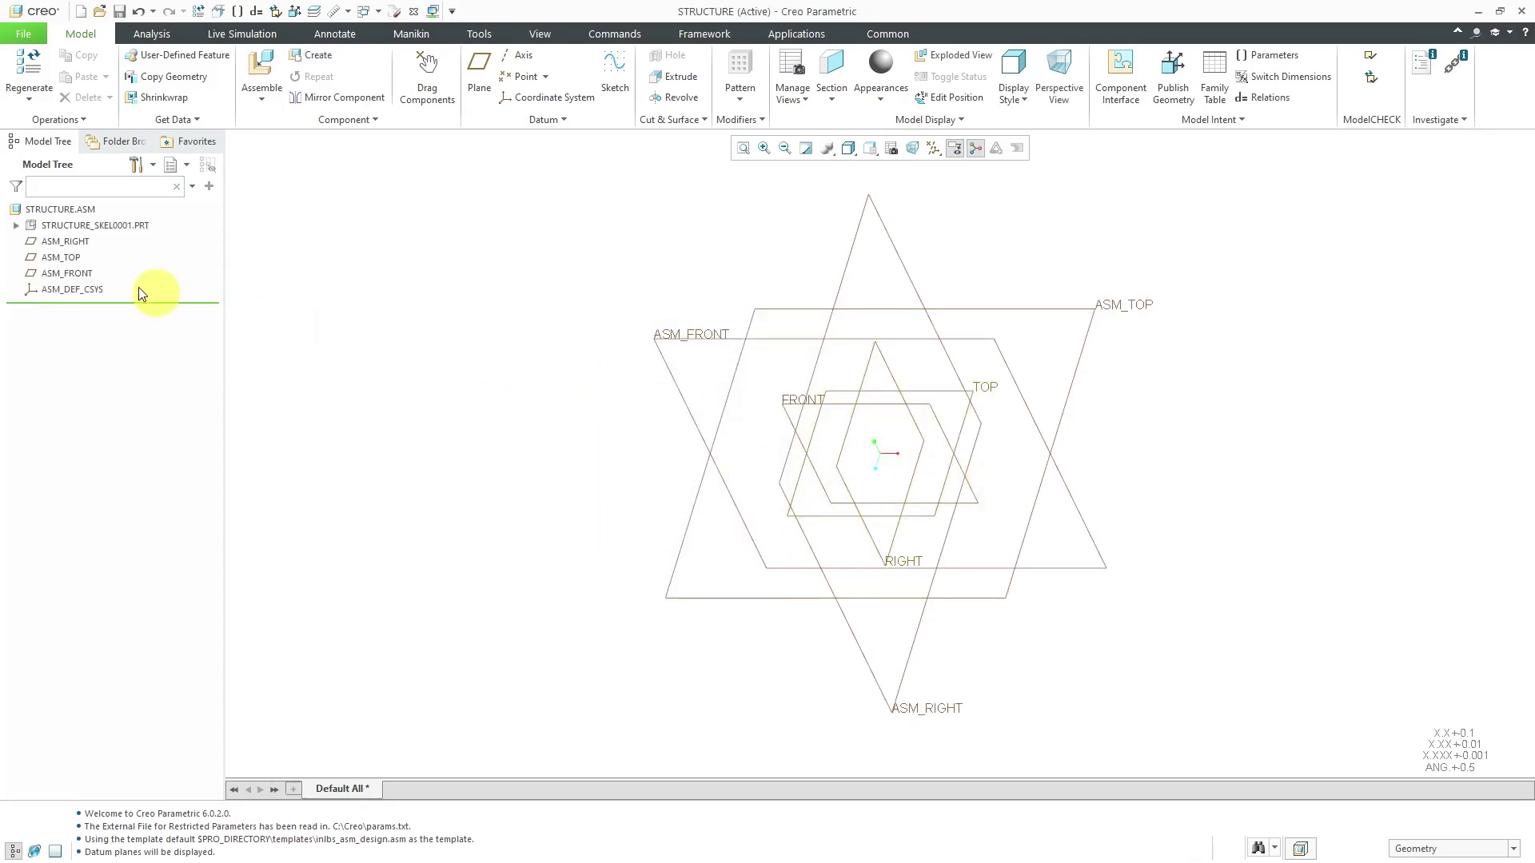
Step: Hide the assembly's ASM_RIGHT, ASM_TOP and ASM_FRONT datum planes together with the ASM_DEF_CSYS coordinate system
left_click(77, 242)
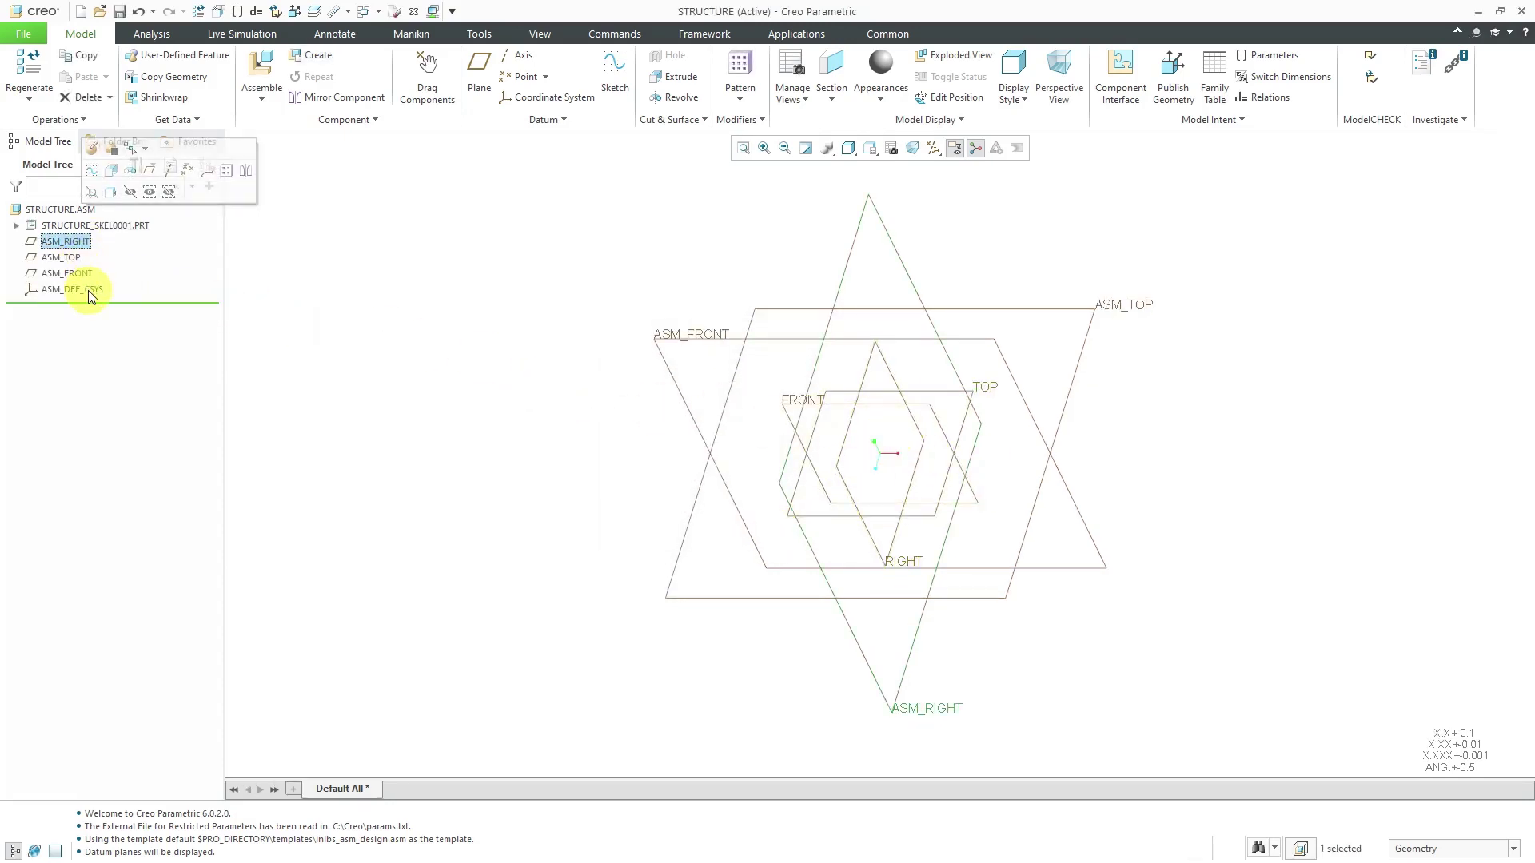
left_click(88, 291, "shift")
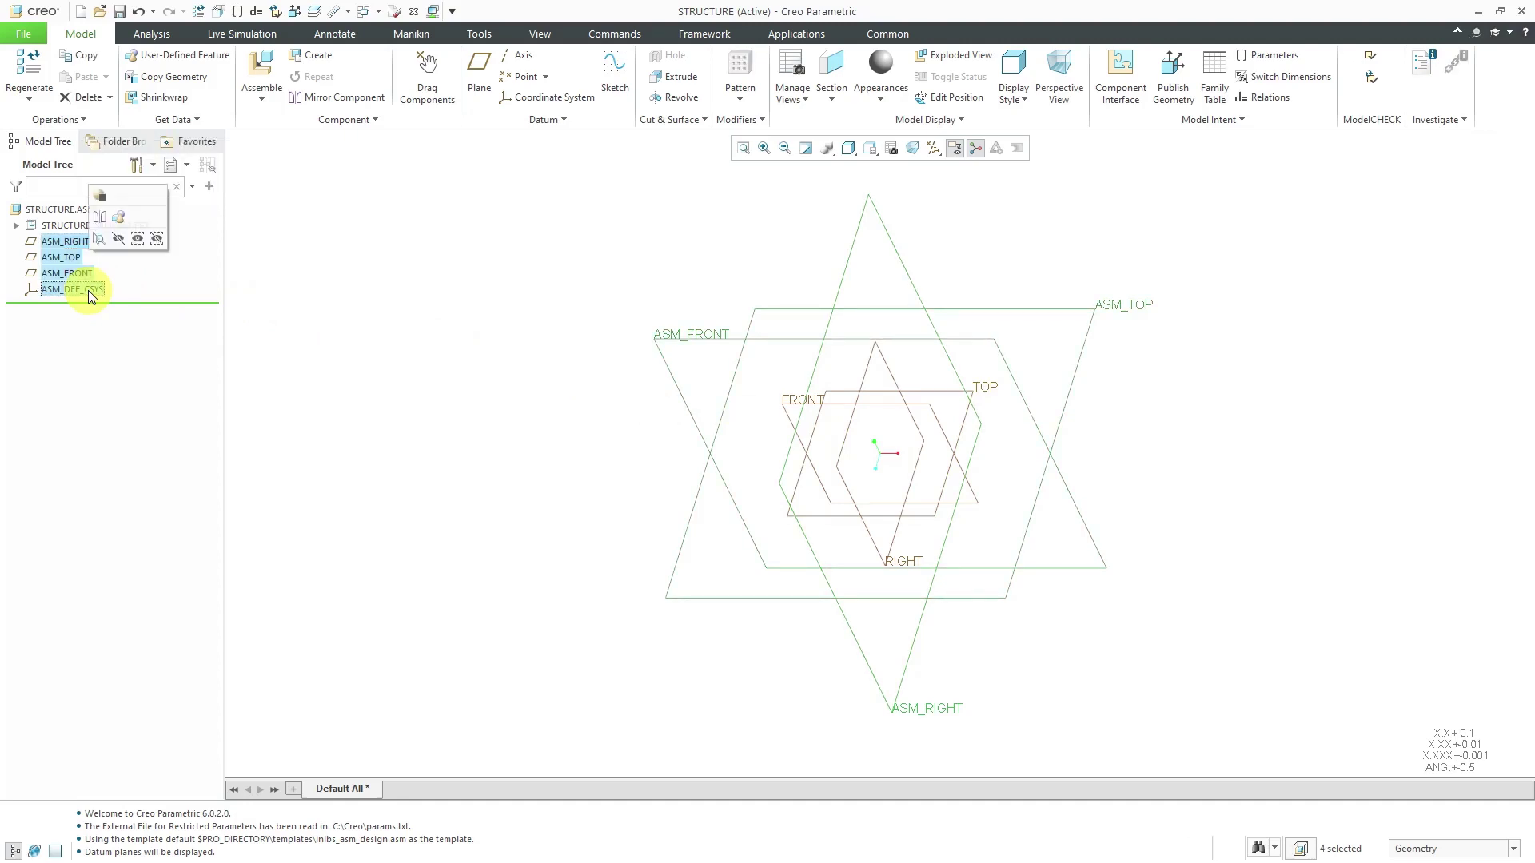
left_click(117, 239)
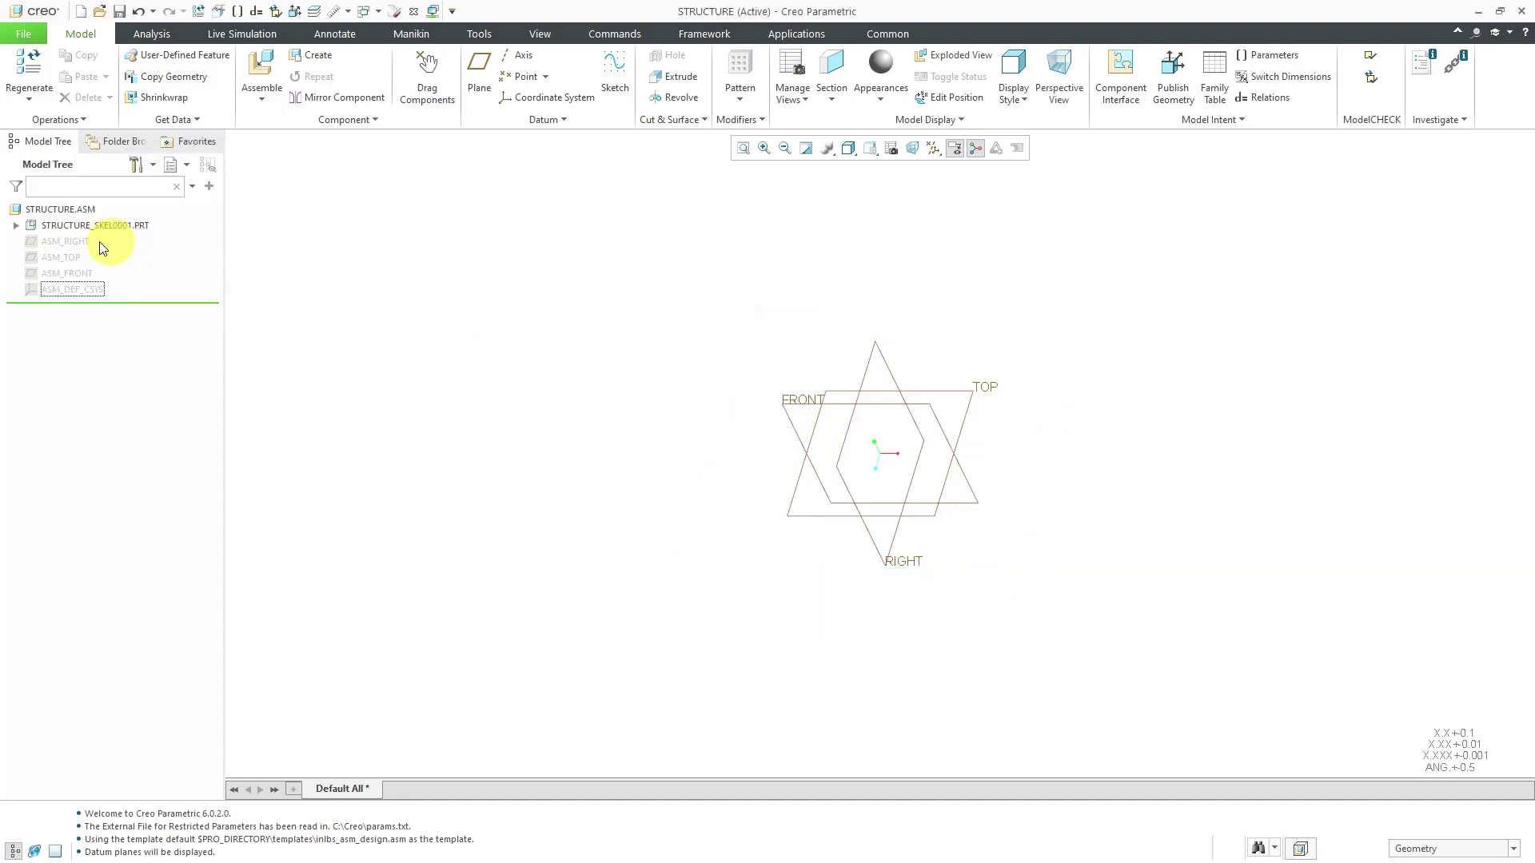
Step: Expand the skeleton model's feature list and activate the skeleton for editing within the assembly
left_click(16, 226)
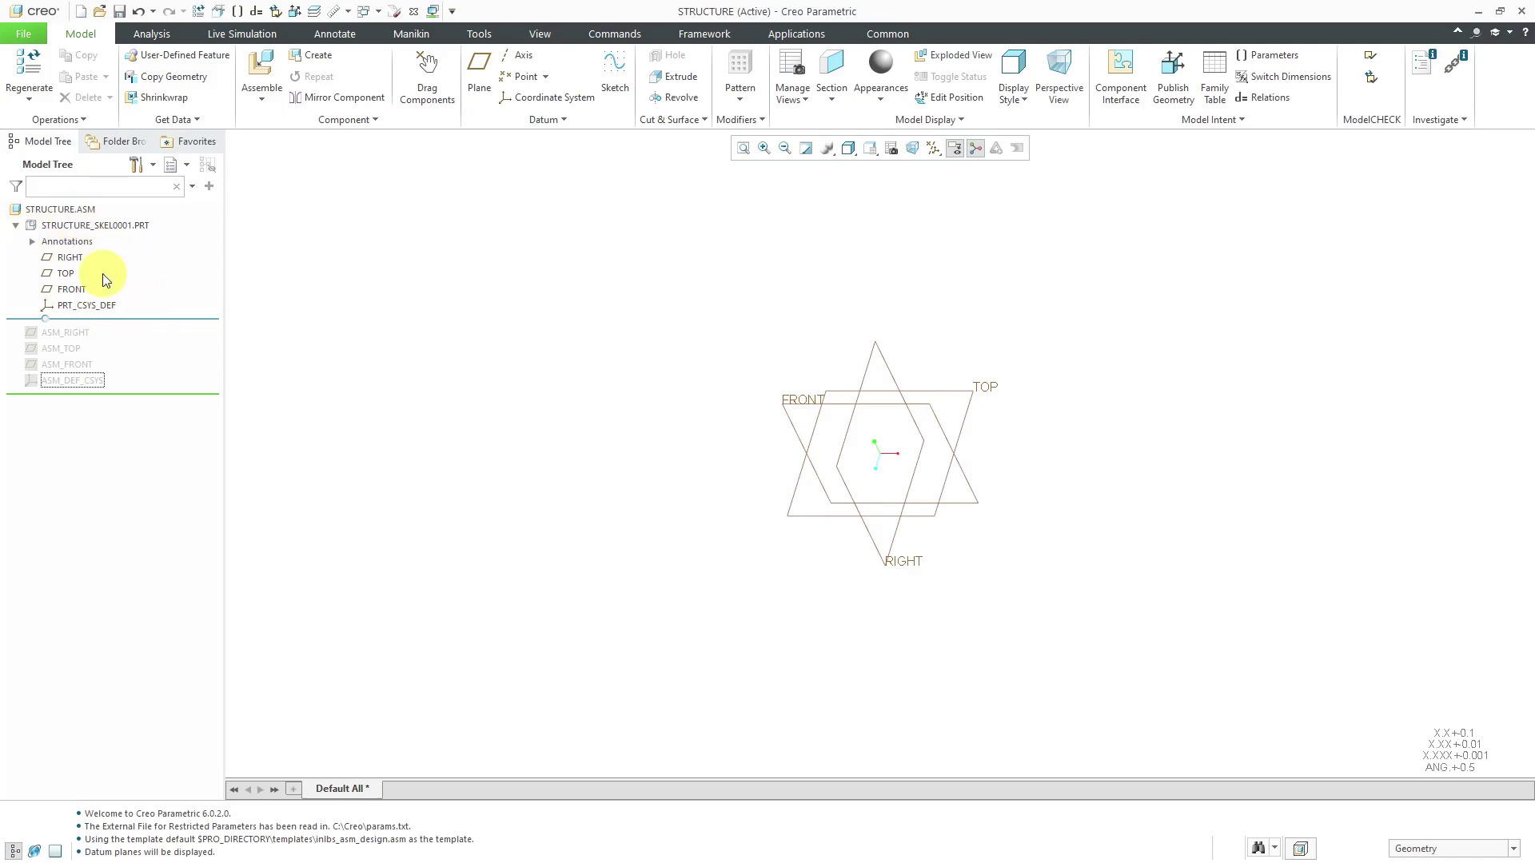
left_click(101, 227)
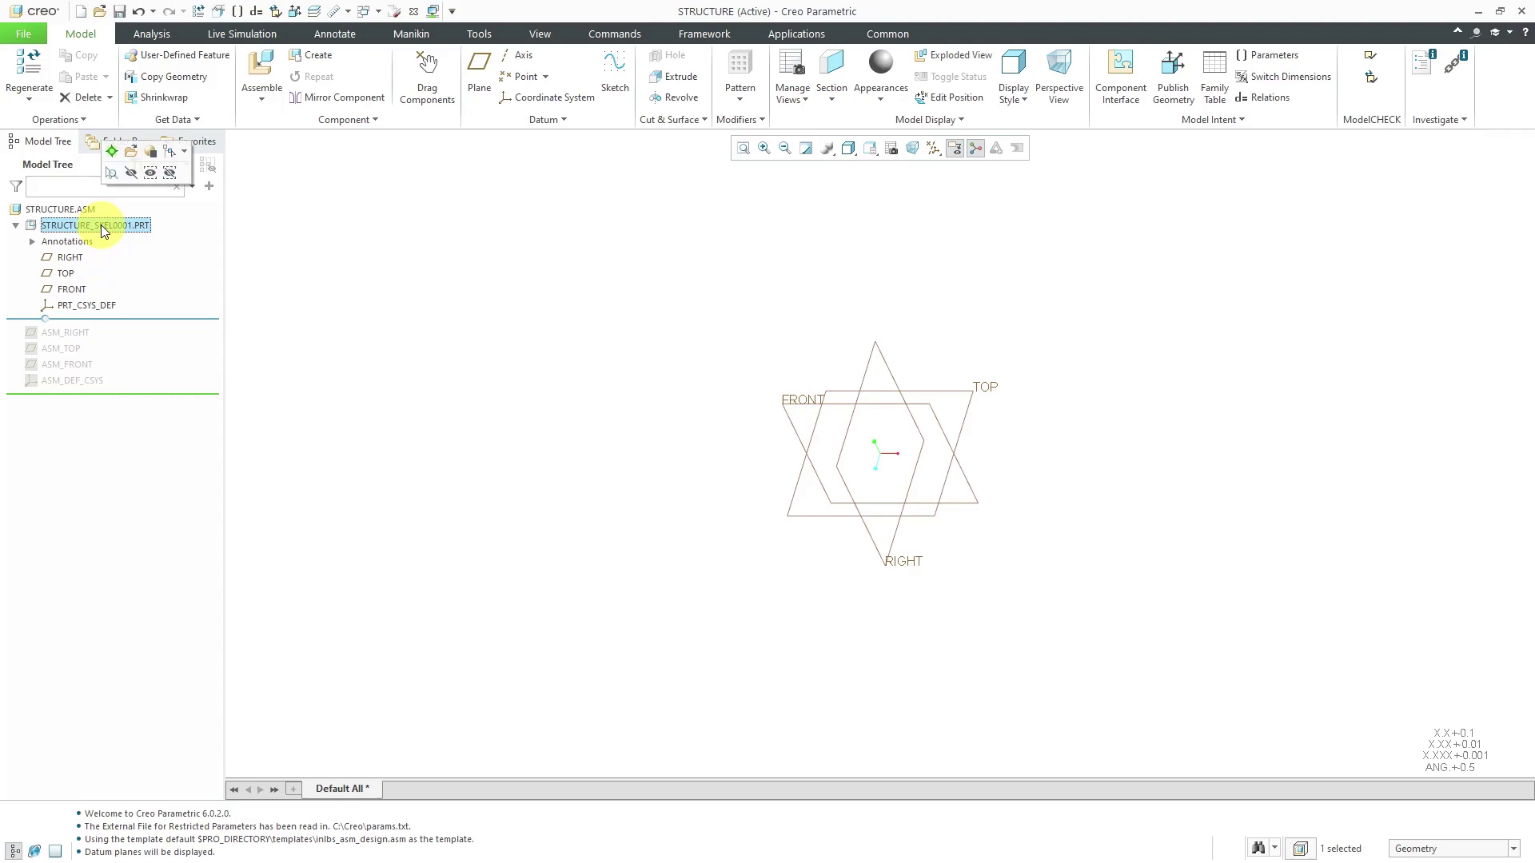
left_click(111, 152)
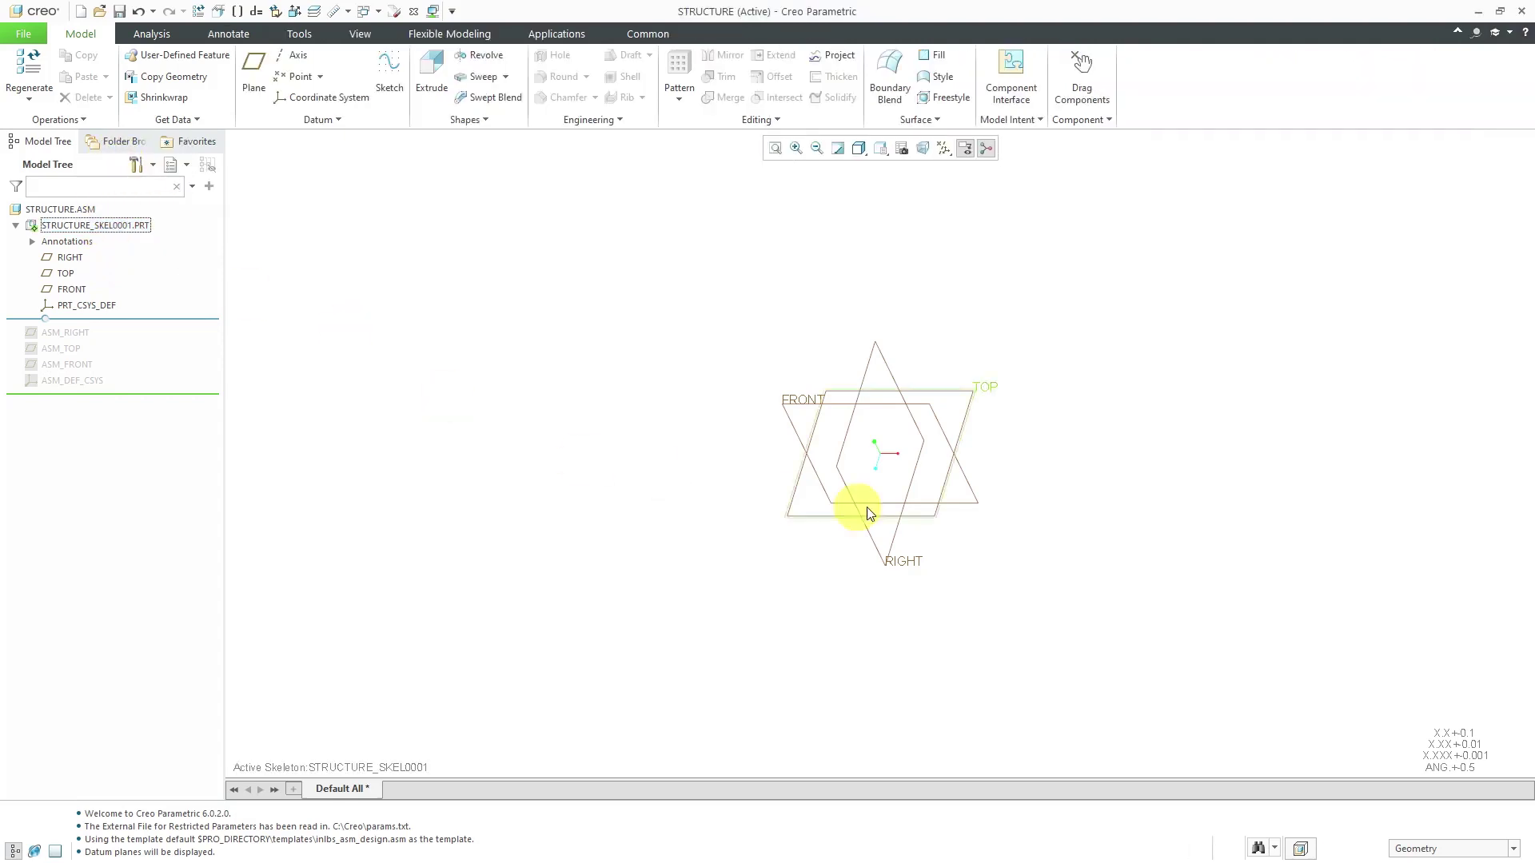
Step: Check the unit system of the active skeleton in its model properties
scroll(925, 438, "down", 4)
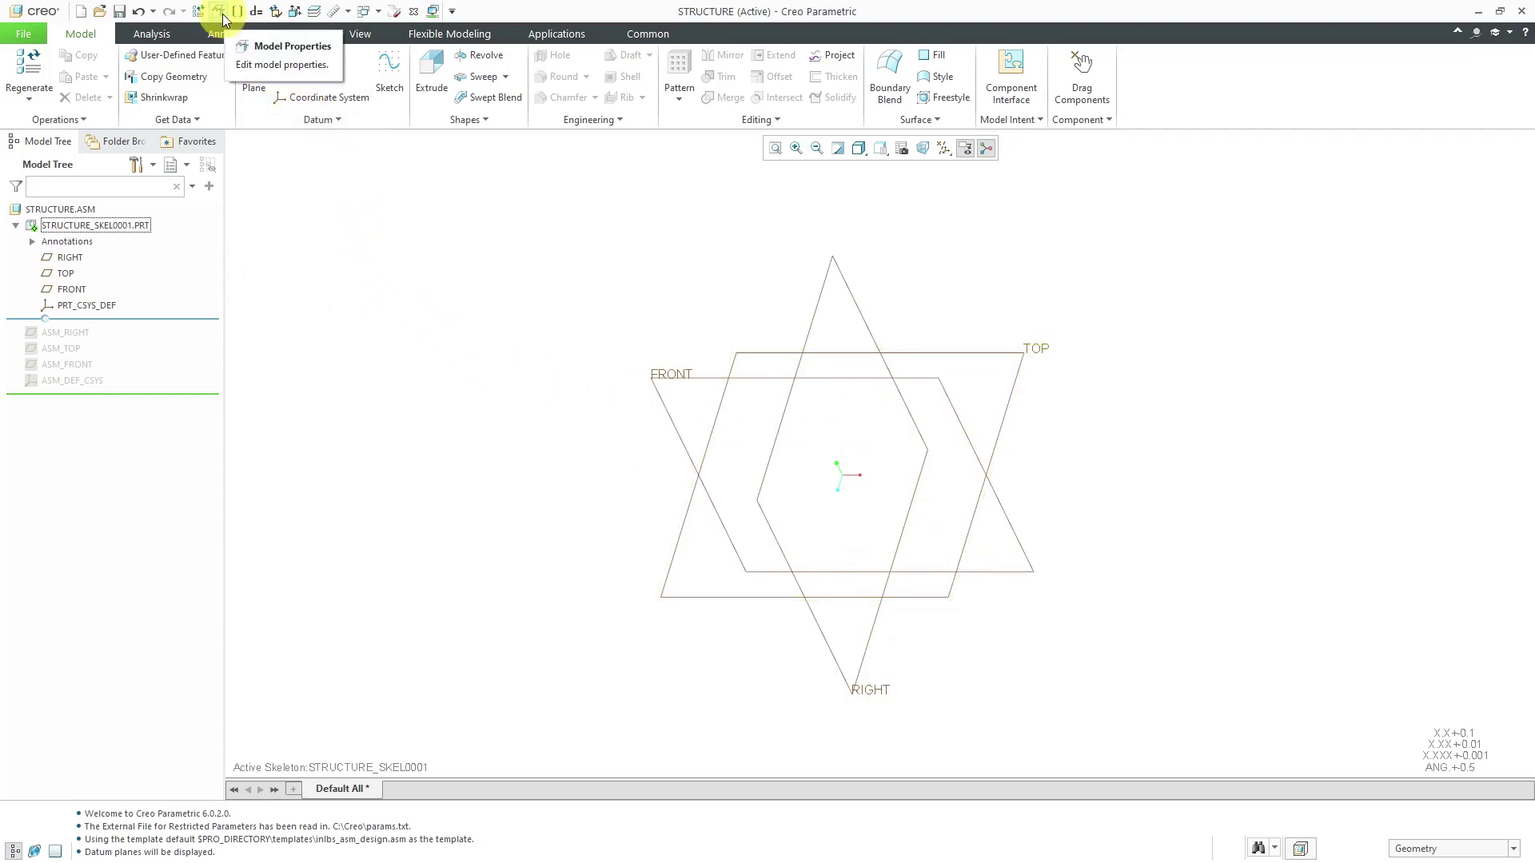
left_click(24, 37)
mouse_move(32, 272)
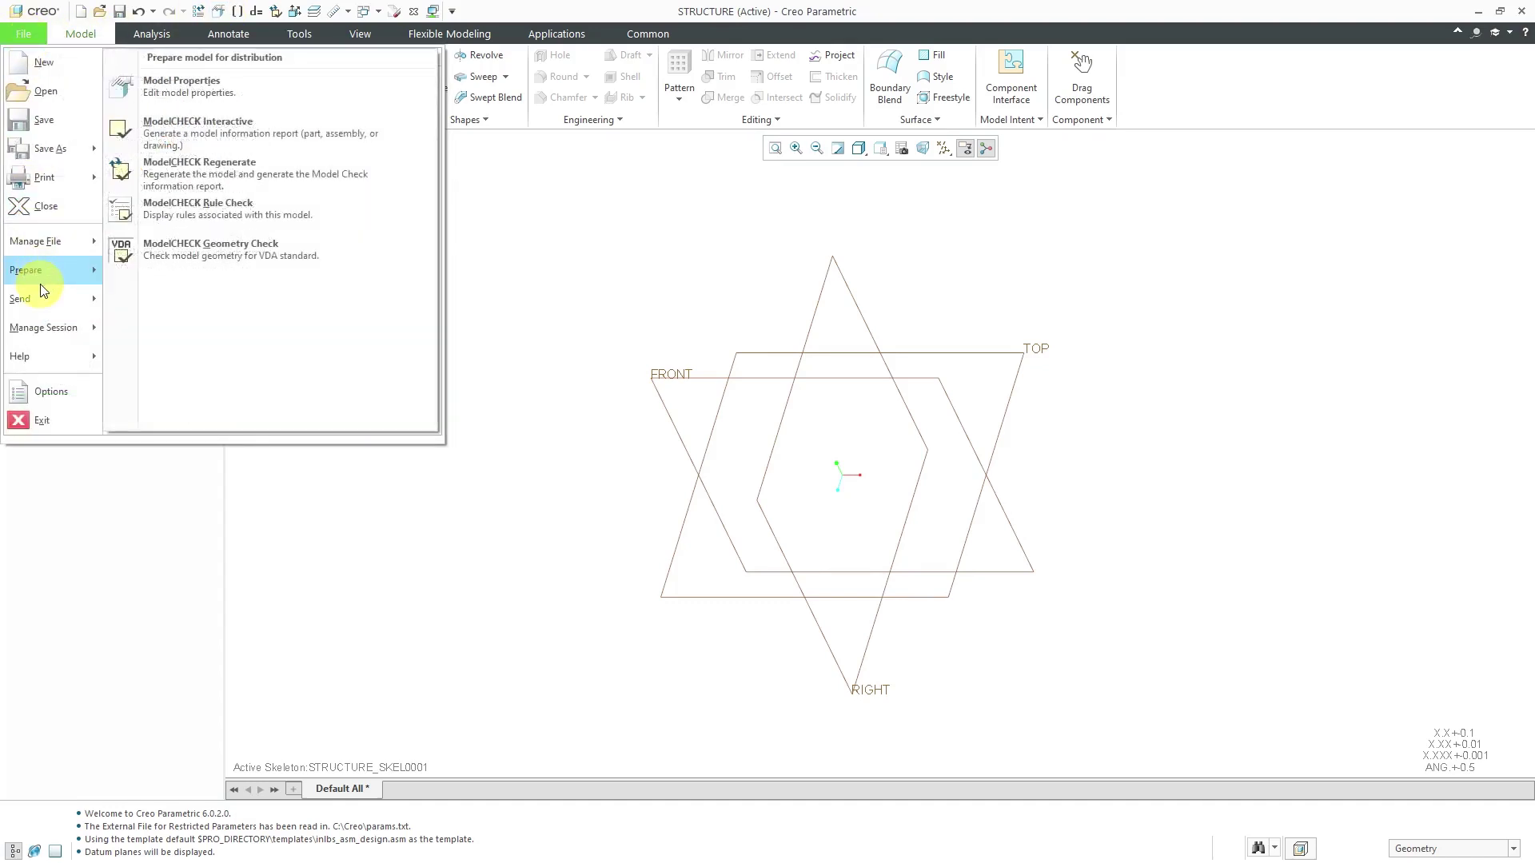
left_click(209, 97)
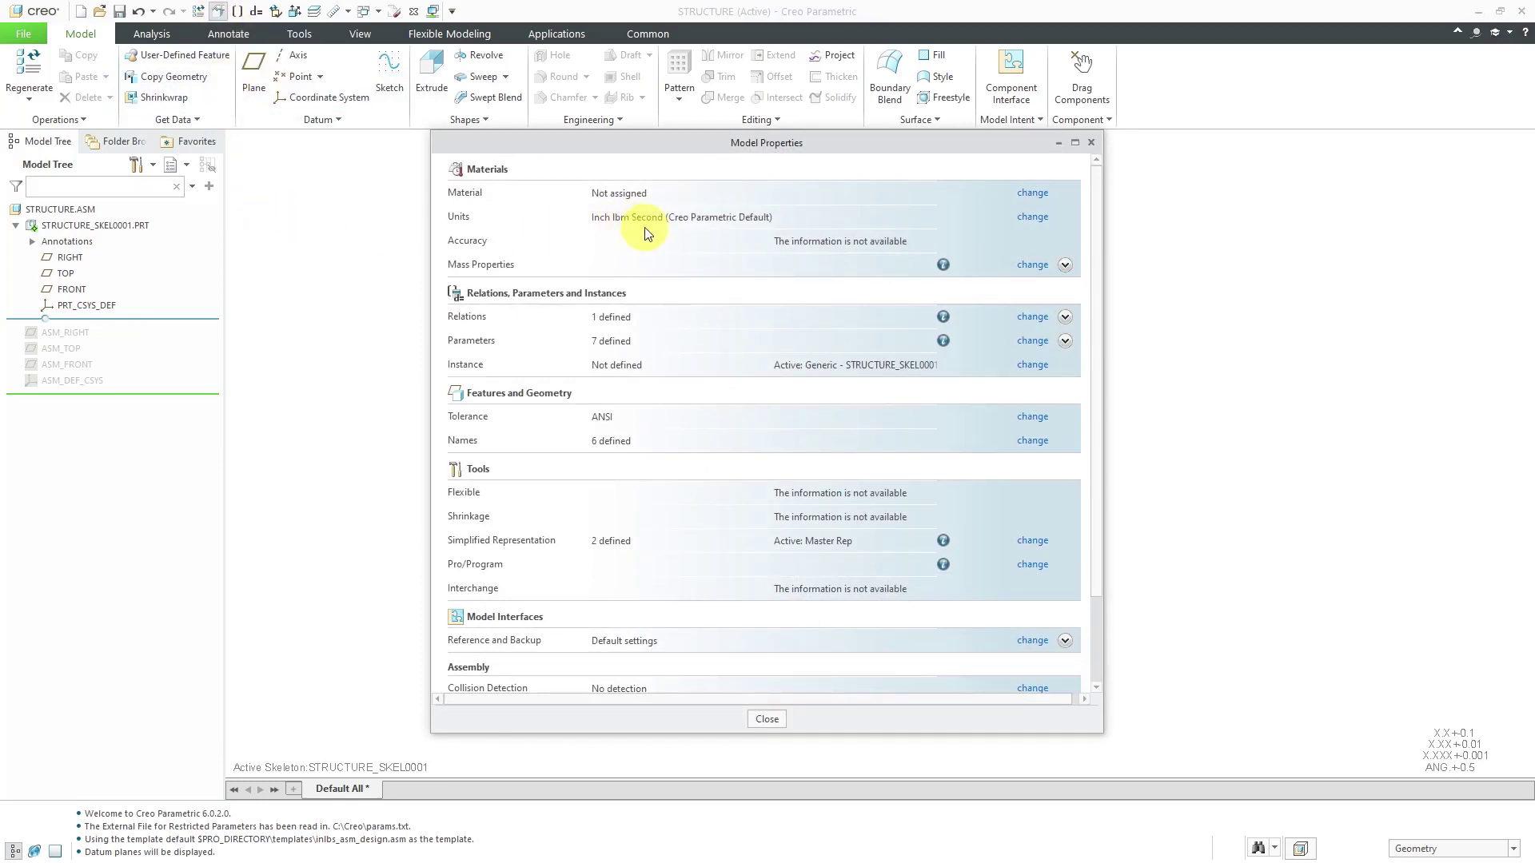
left_click(767, 720)
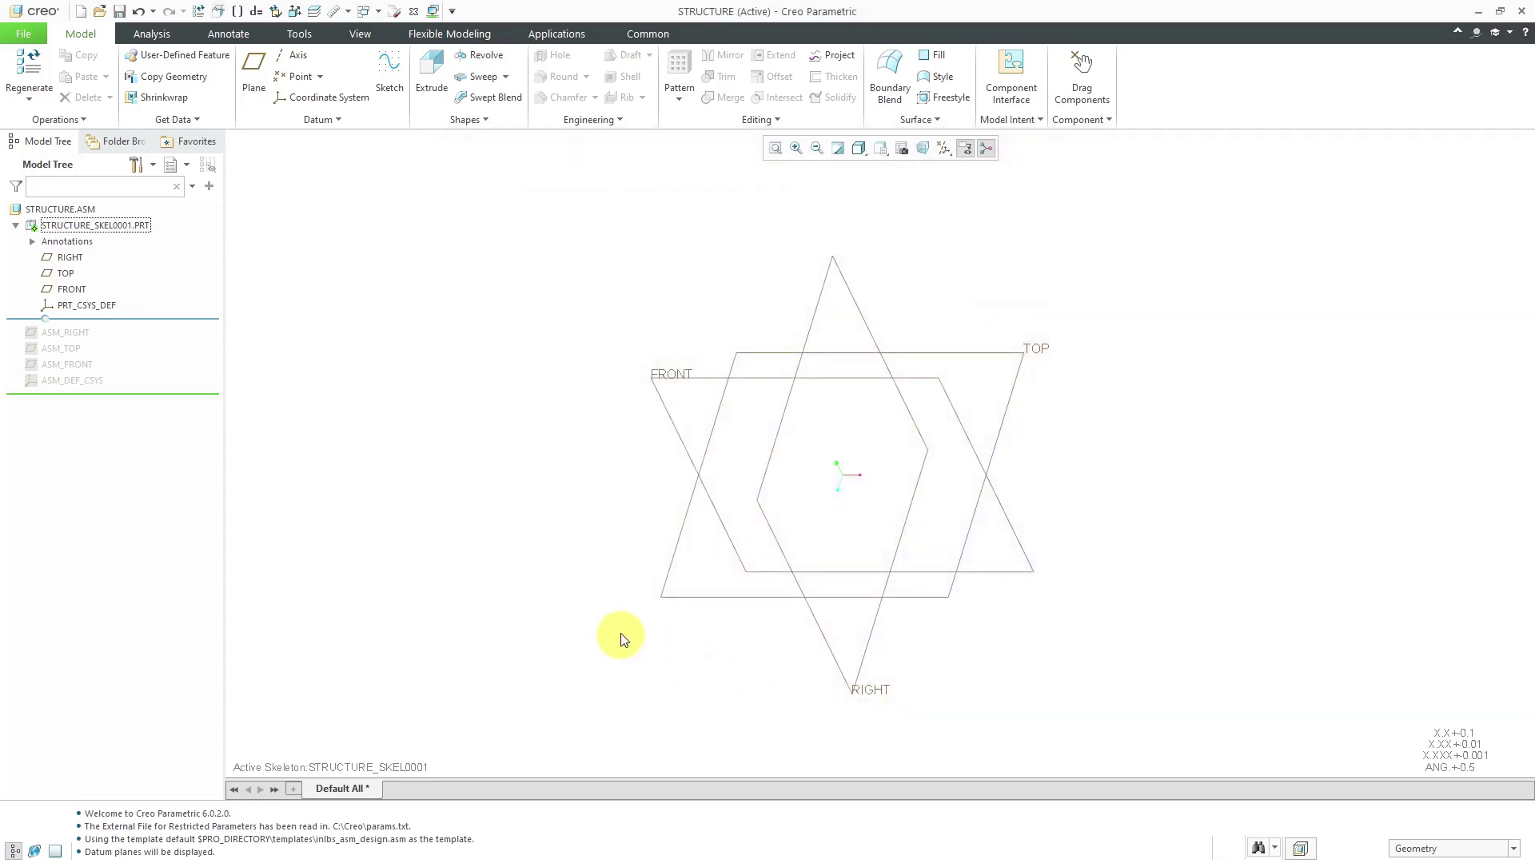
Step: Create a datum plane in the skeleton offset 240 from the TOP plane
left_click(668, 605)
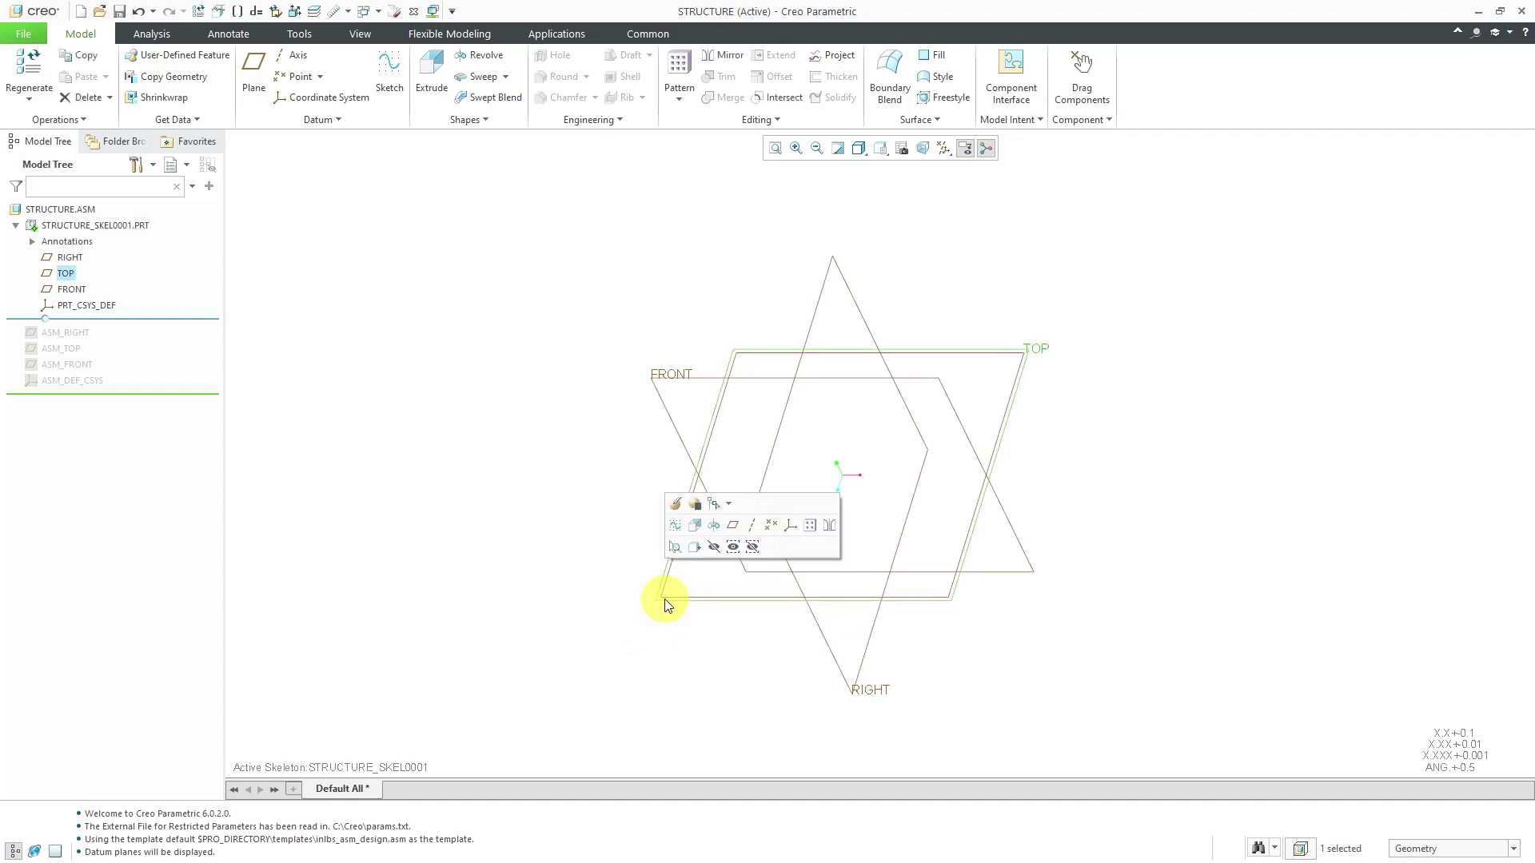
left_click(734, 528)
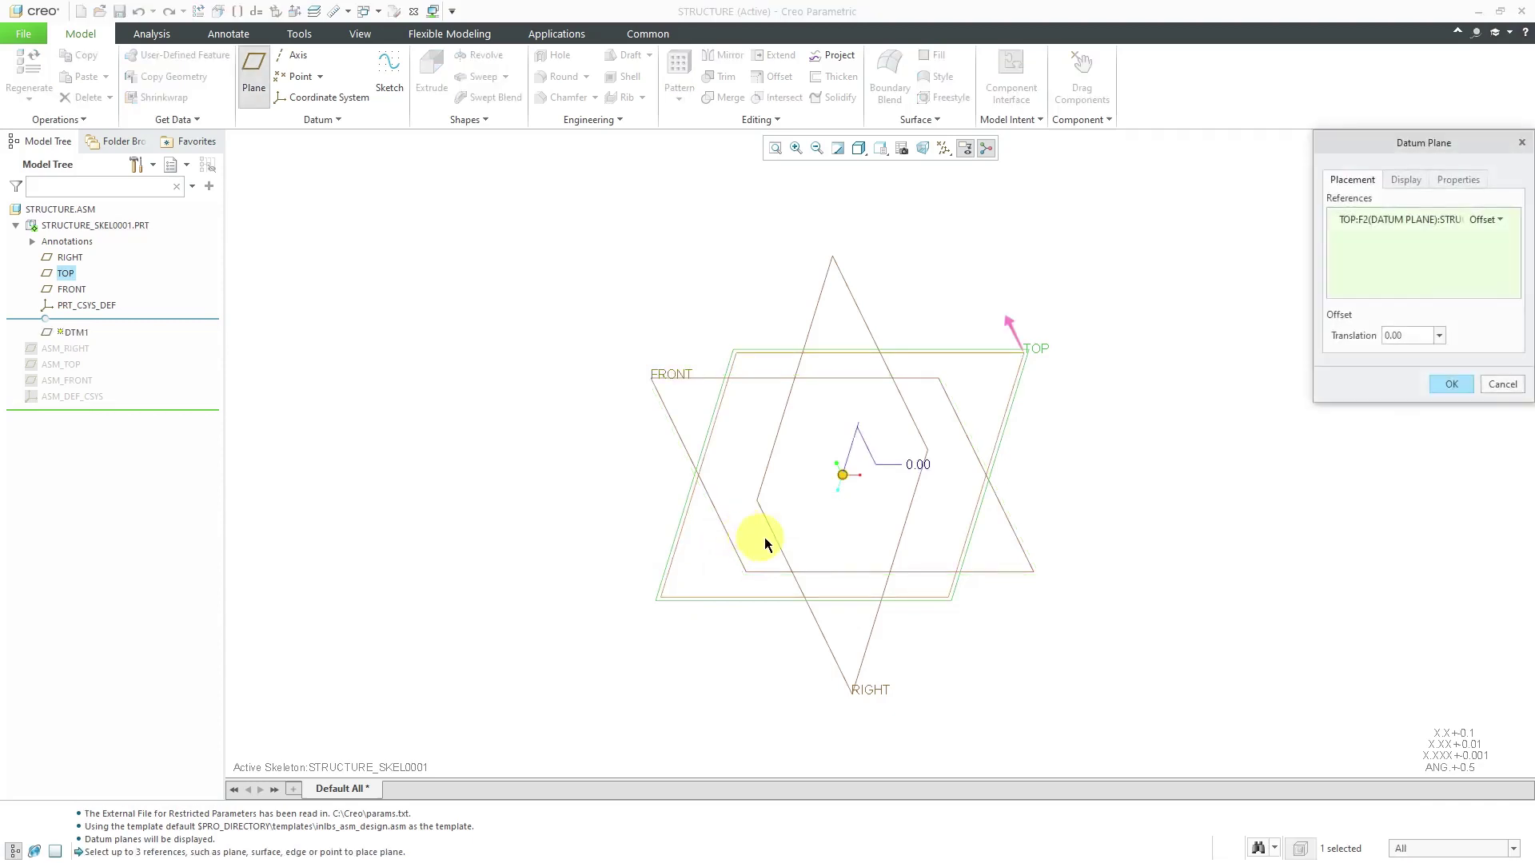
left_click_drag(833, 472, 854, 324)
type("240")
key("Return")
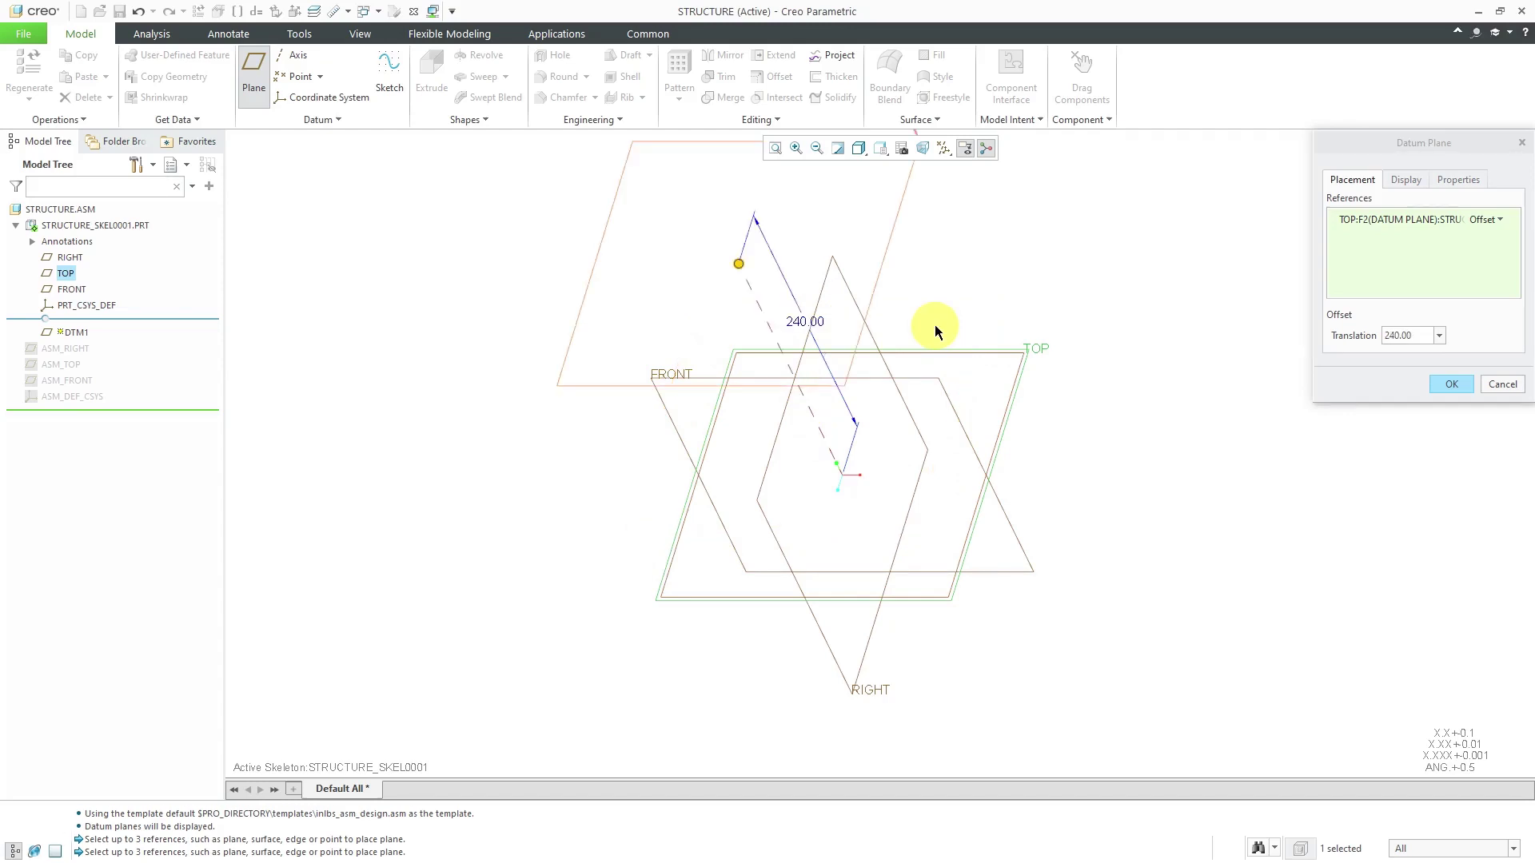
middle_click_drag(934, 325, 825, 585)
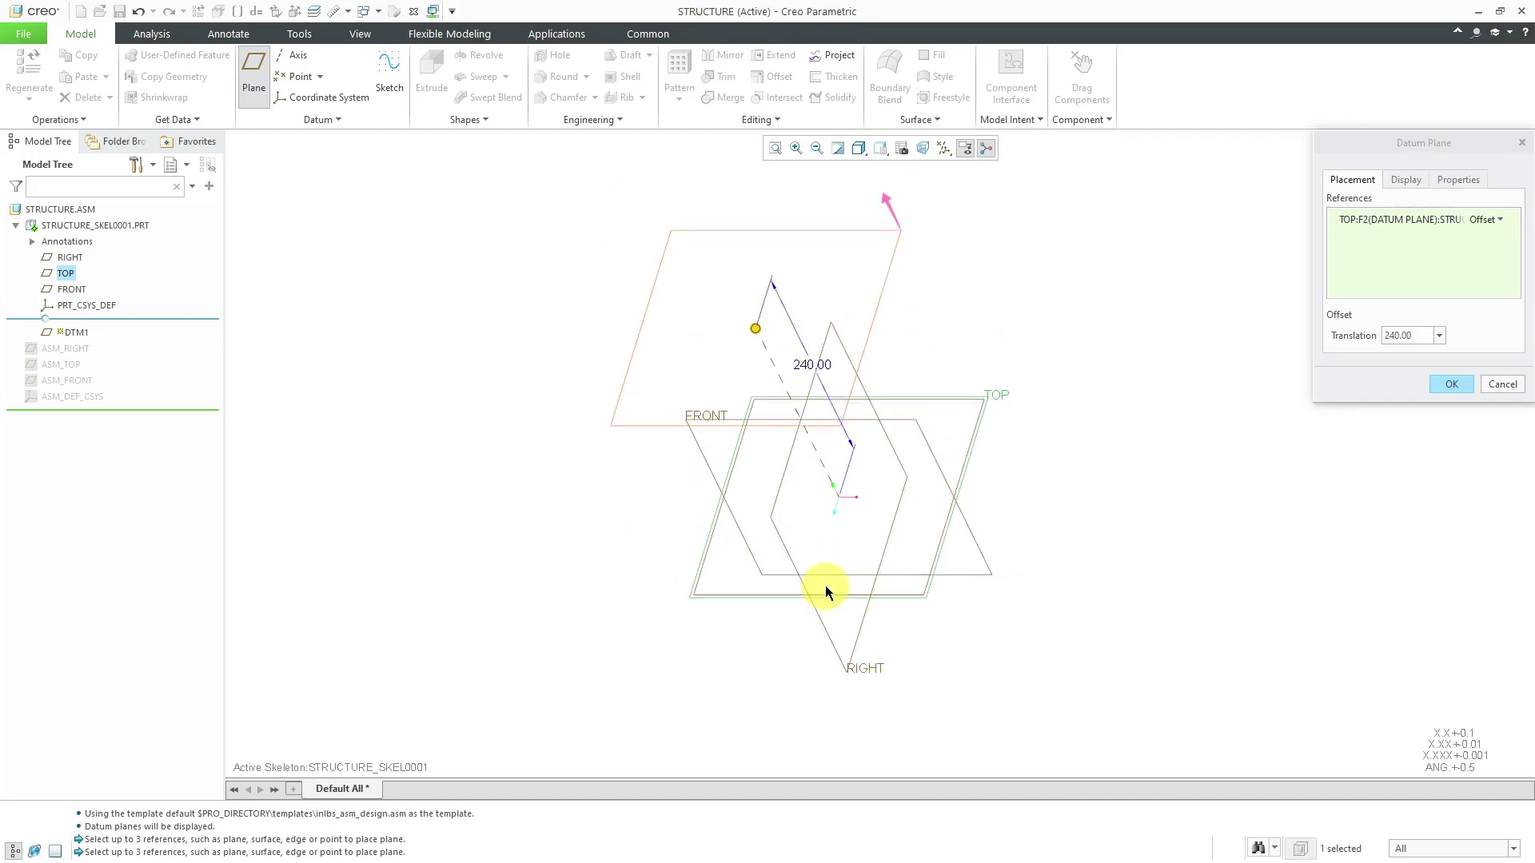
middle_click(988, 361)
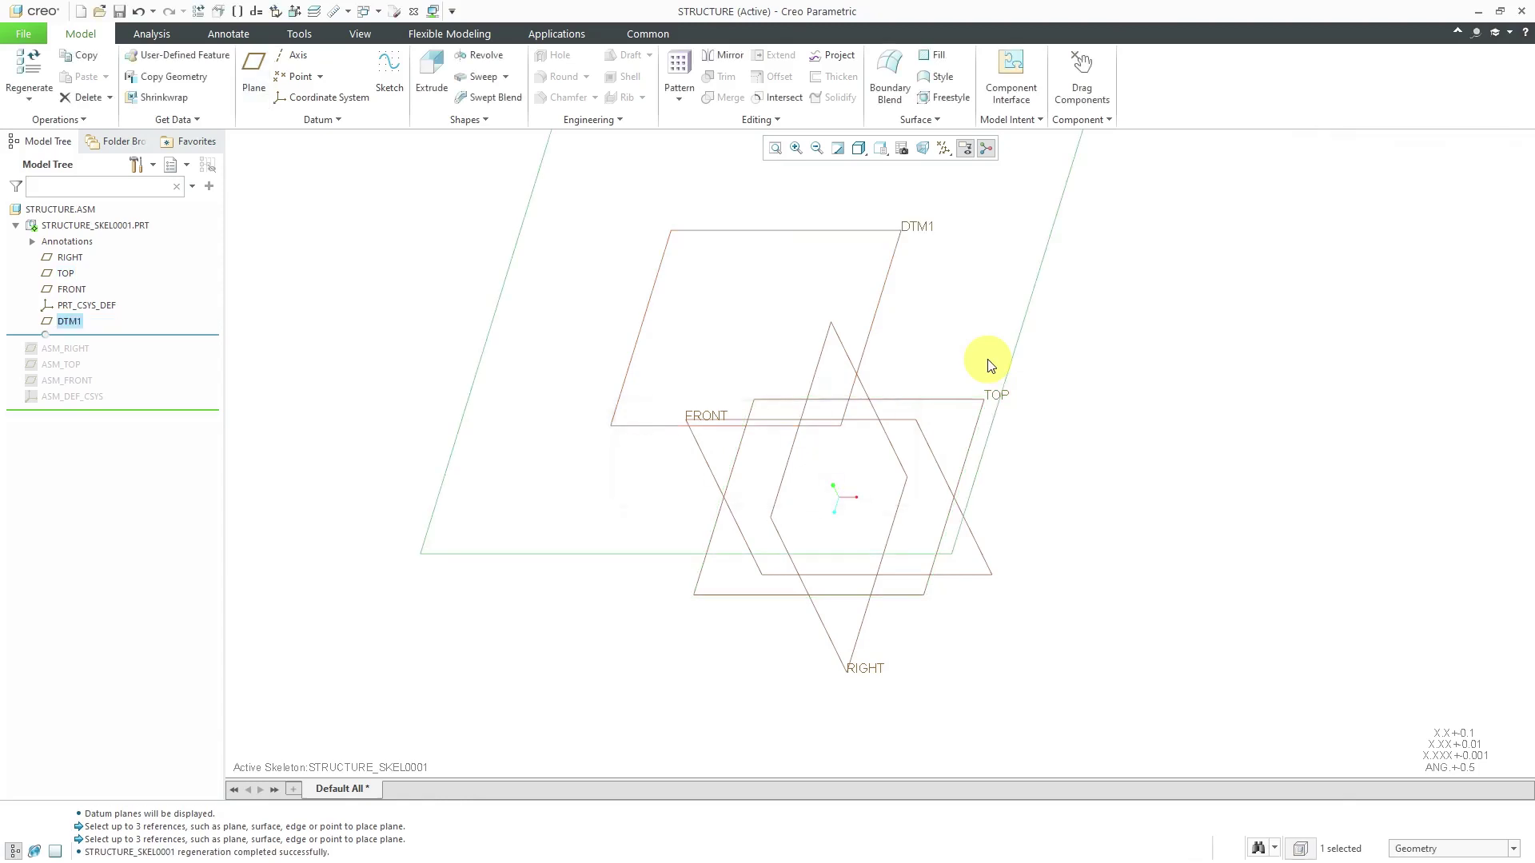
Step: Start a sketch on the offset datum plane and draw a center rectangle about 250 by 159 centered on the reference intersection
scroll(983, 573, "up", 3)
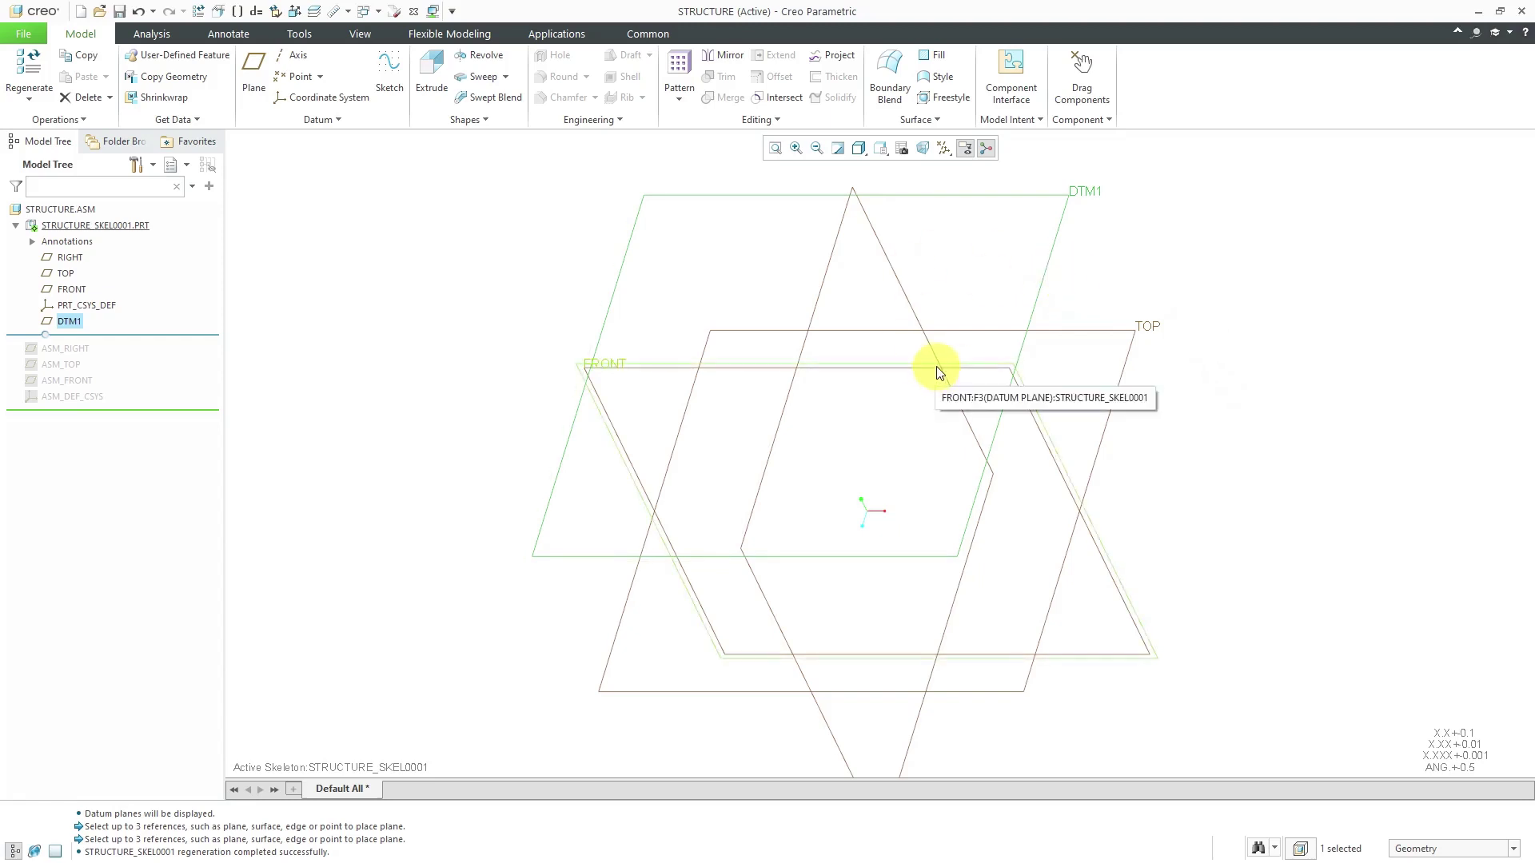
right_click(1097, 293)
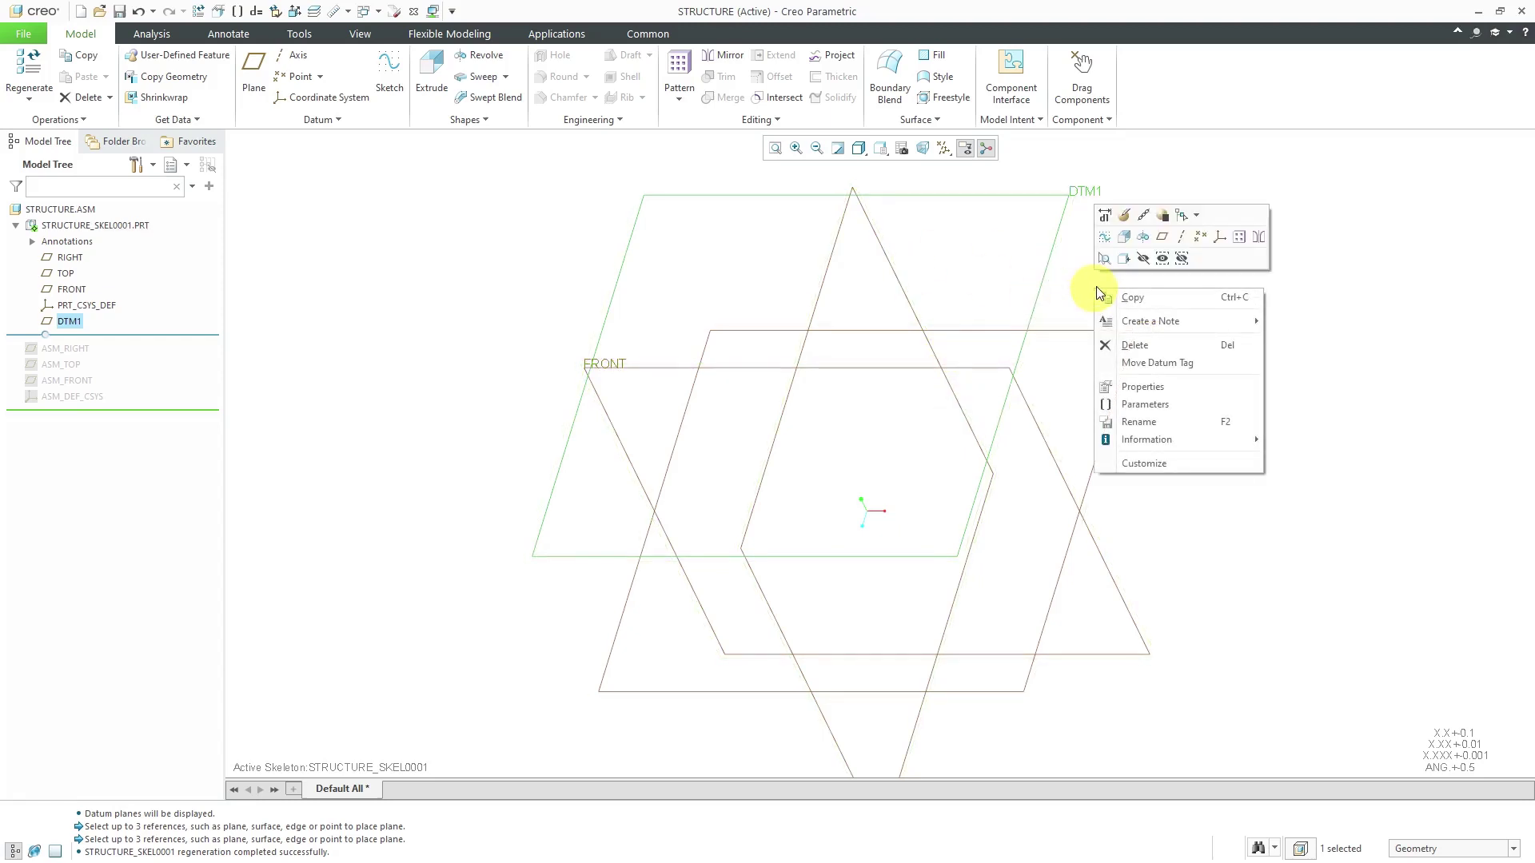
left_click(1104, 237)
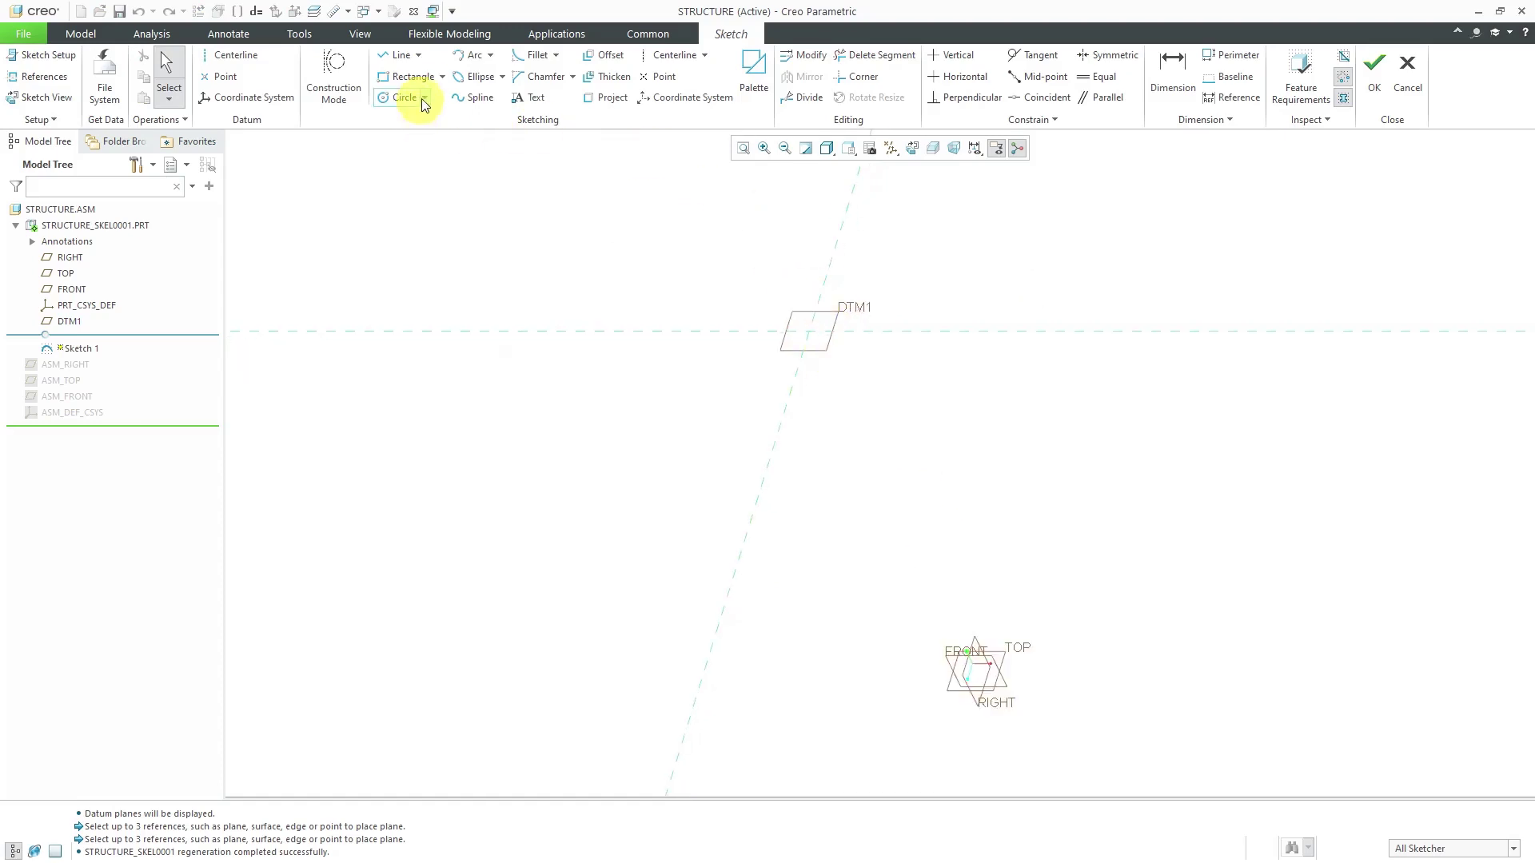
left_click(444, 78)
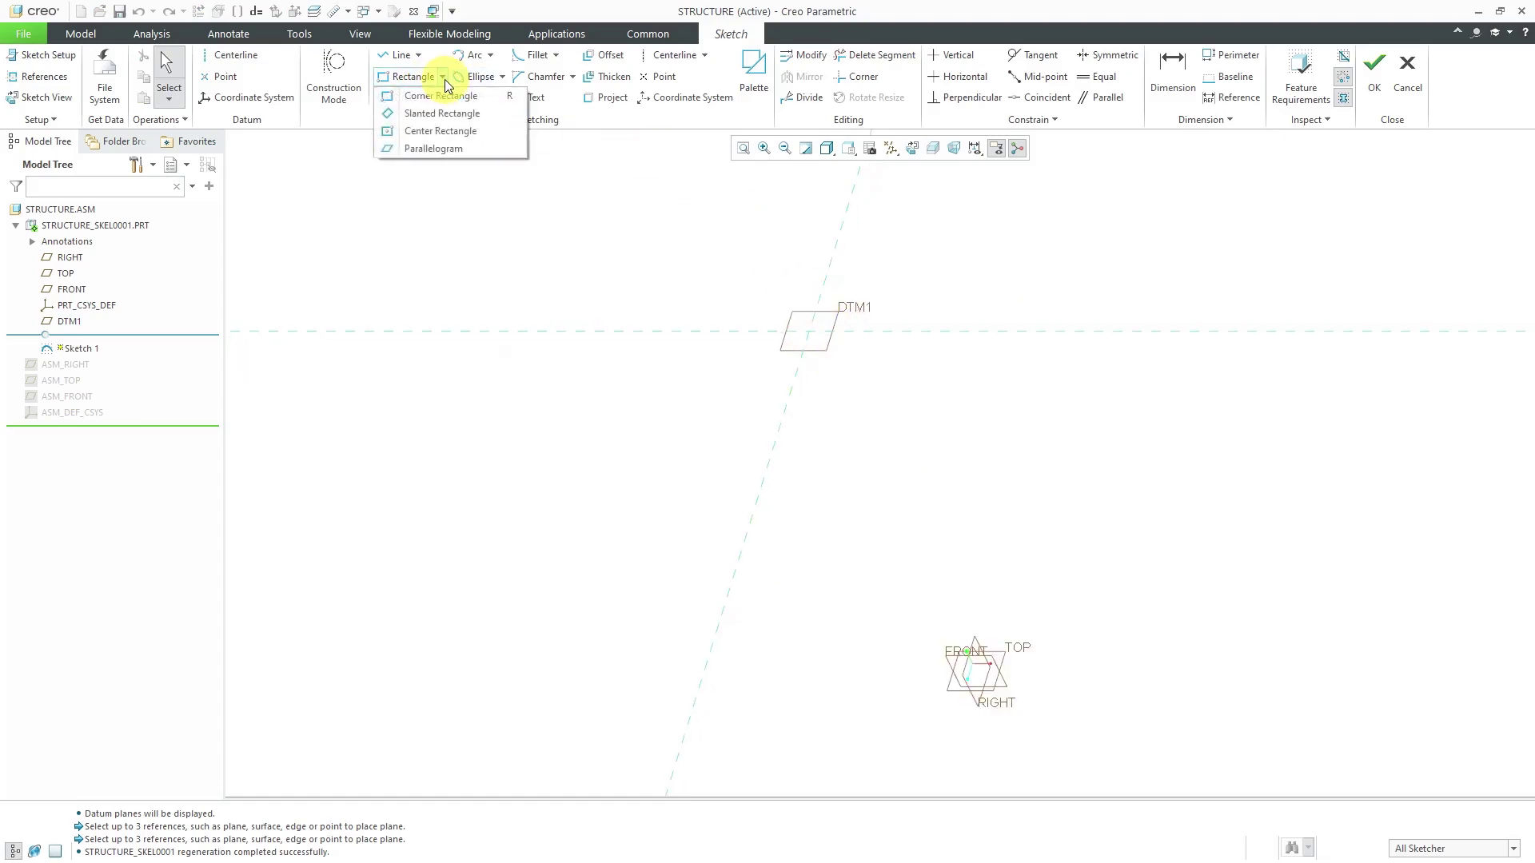
left_click(440, 130)
left_click(809, 331)
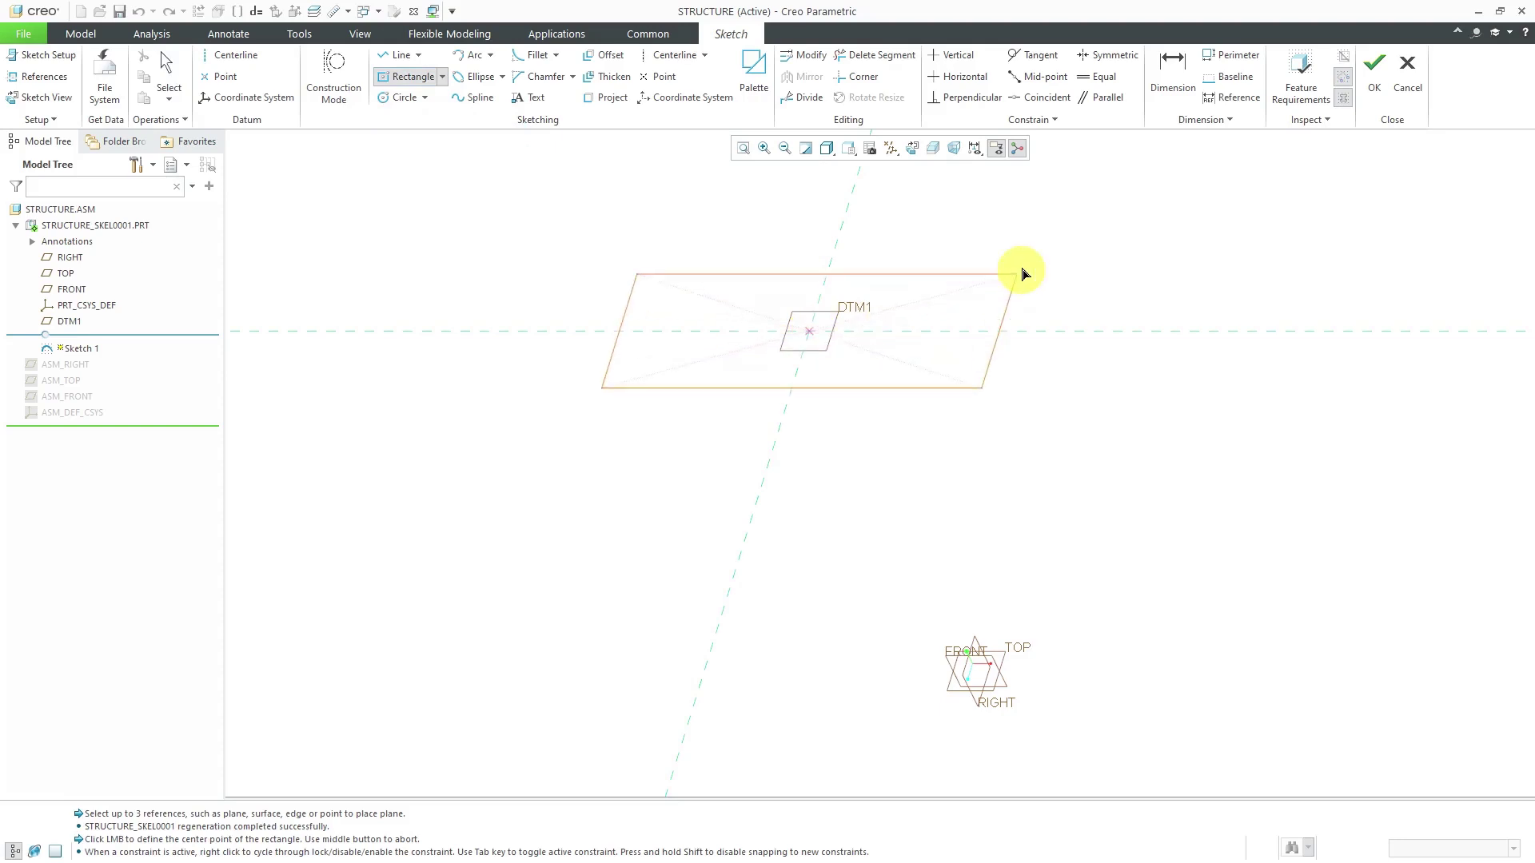
left_click(1116, 189)
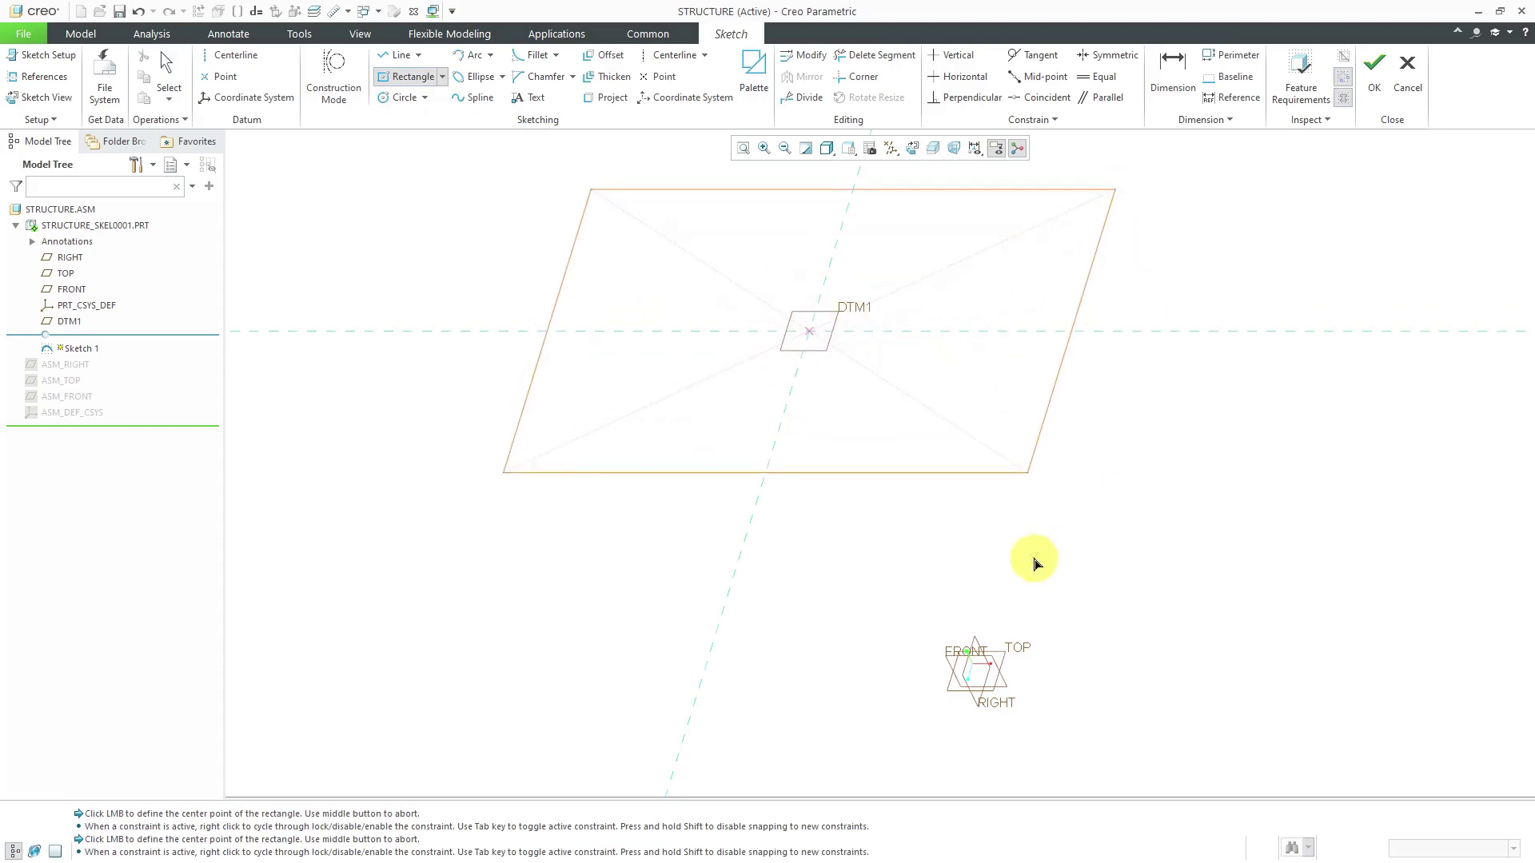
middle_click_drag(1028, 559, 1053, 545)
middle_click(1052, 544)
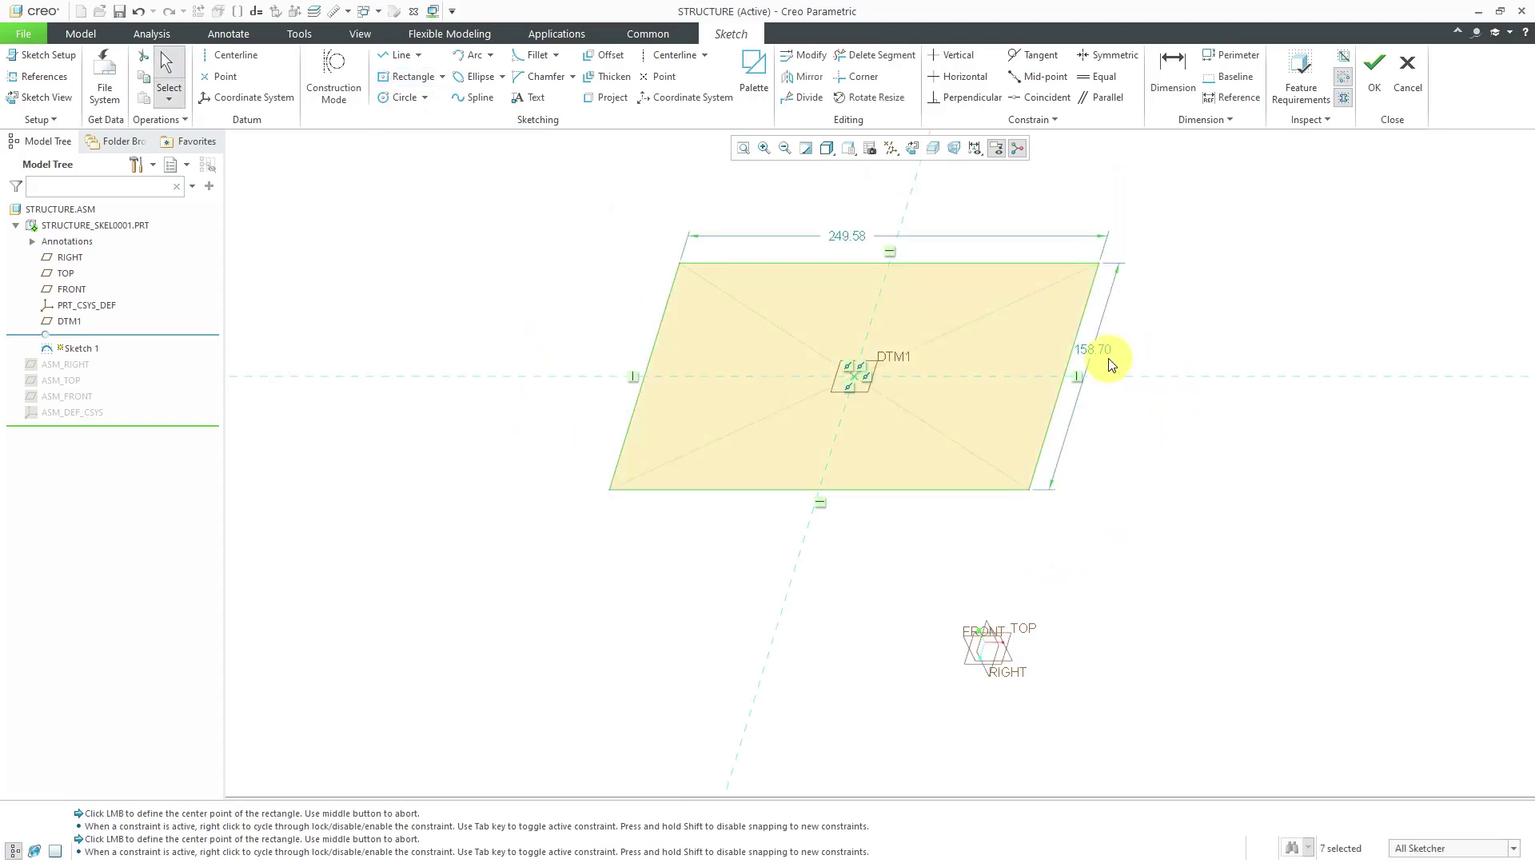
Step: Set the rectangle's horizontal dimension to 480 and its other side to 360, and finish the sketch
double_click(863, 237)
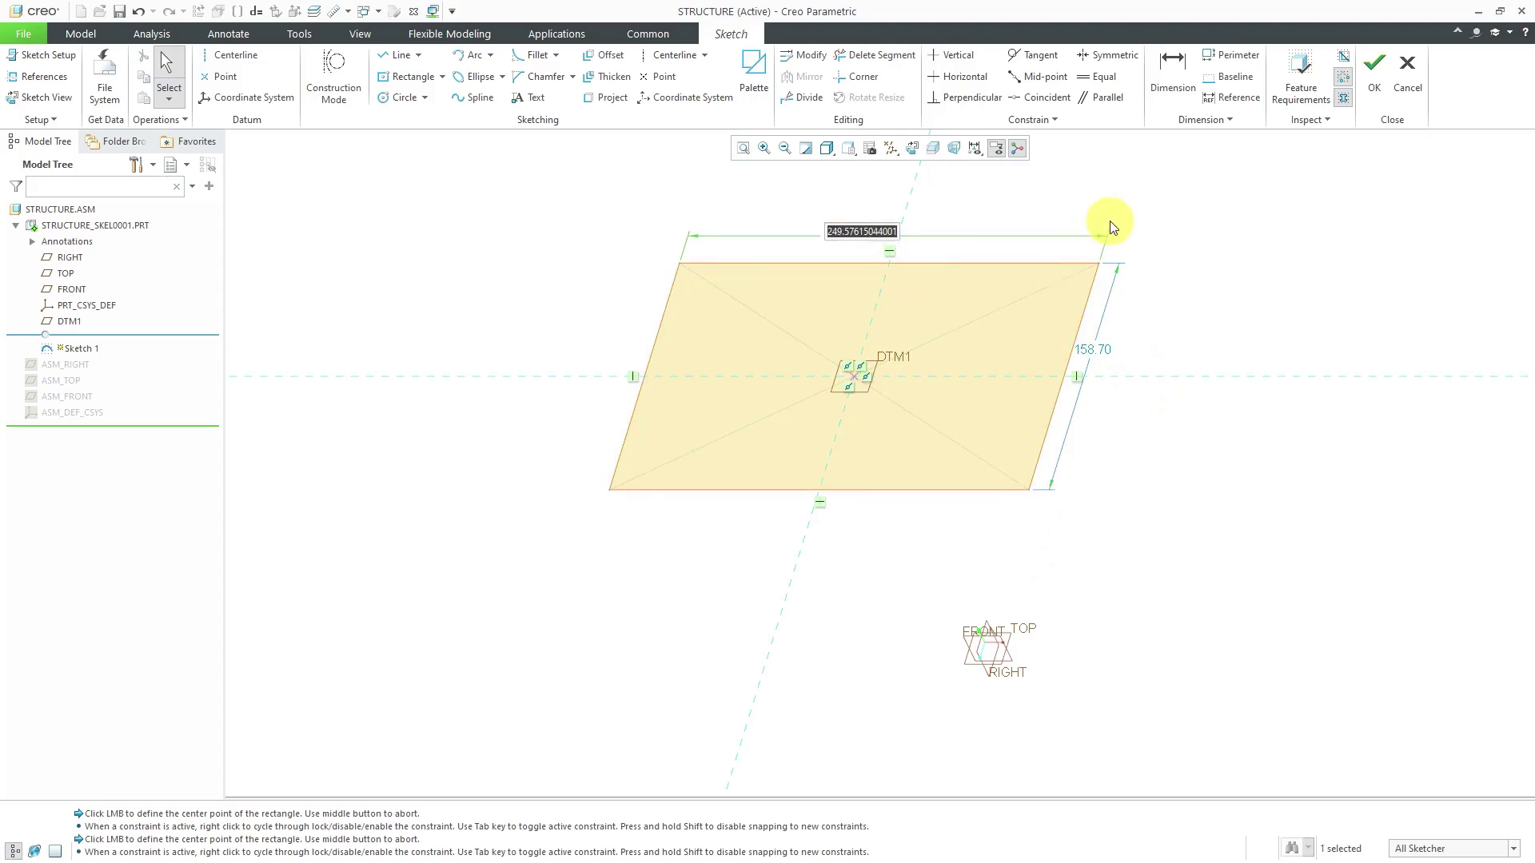
type("480")
key("Return")
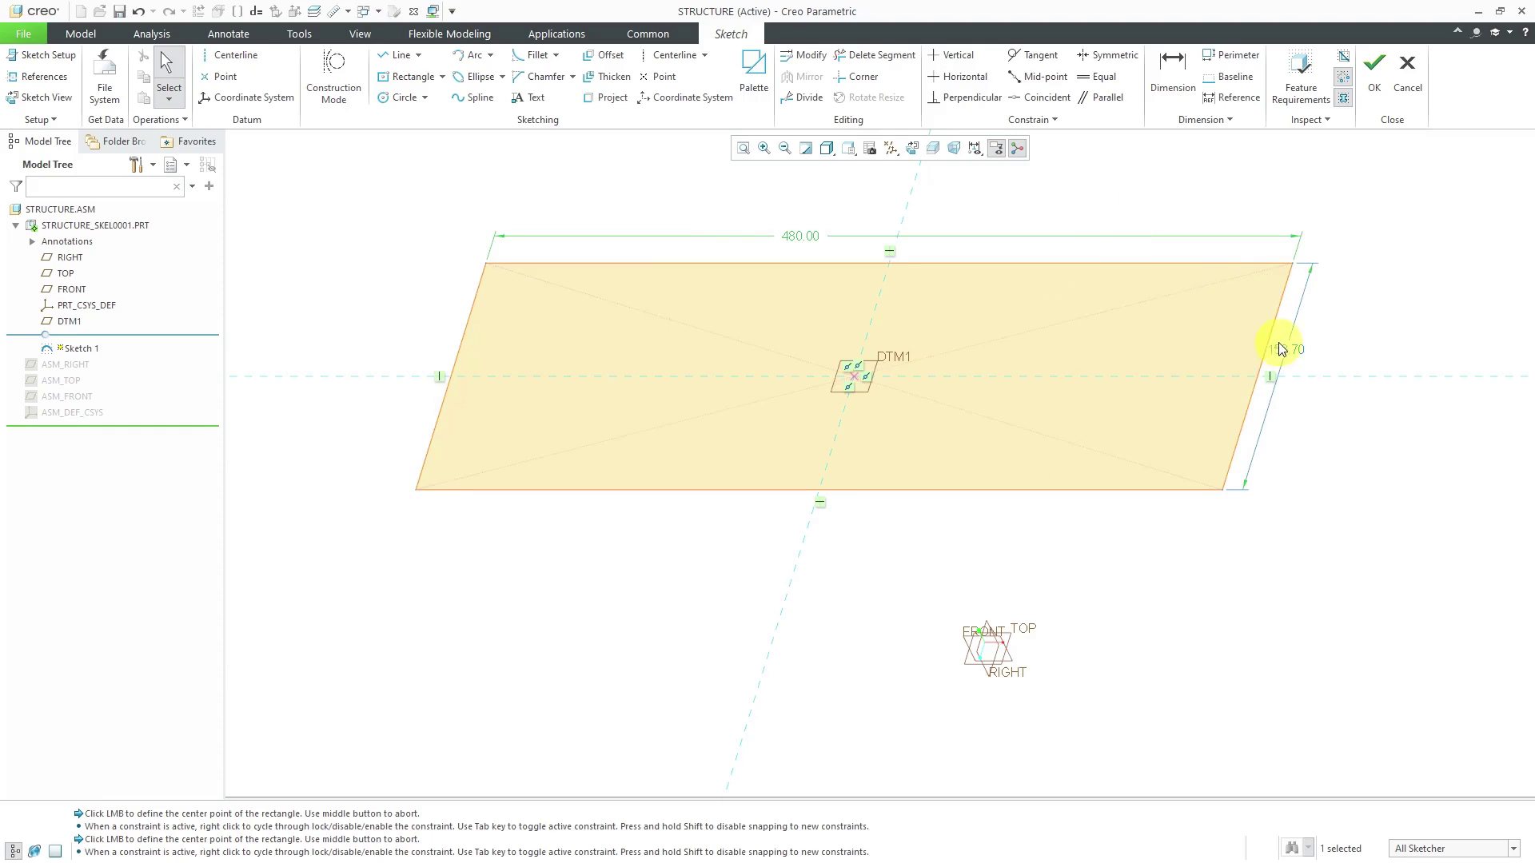
type("360")
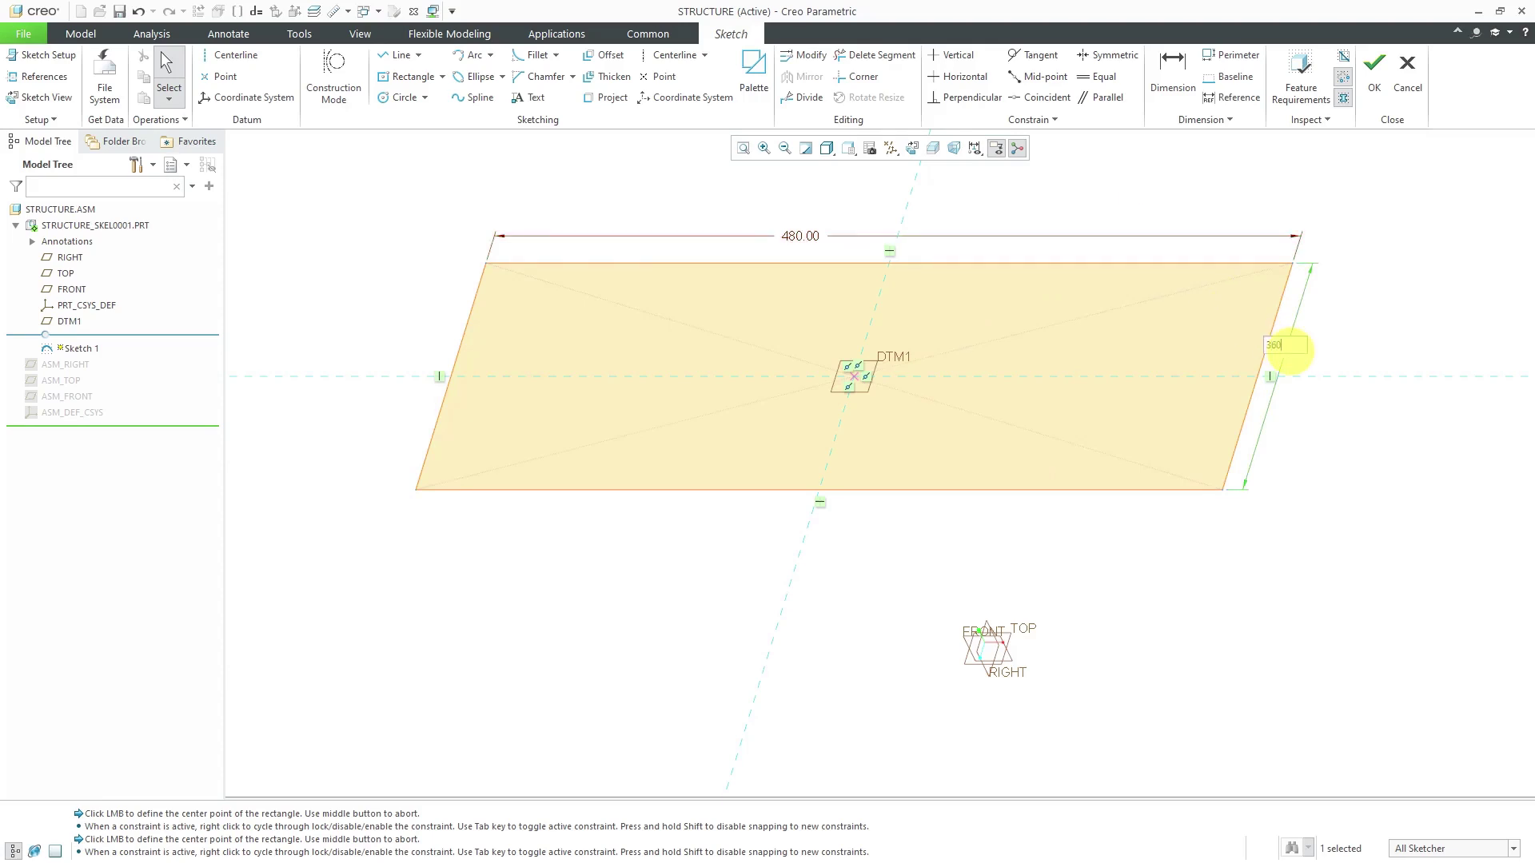
key("Return")
scroll(939, 443, "down", 2)
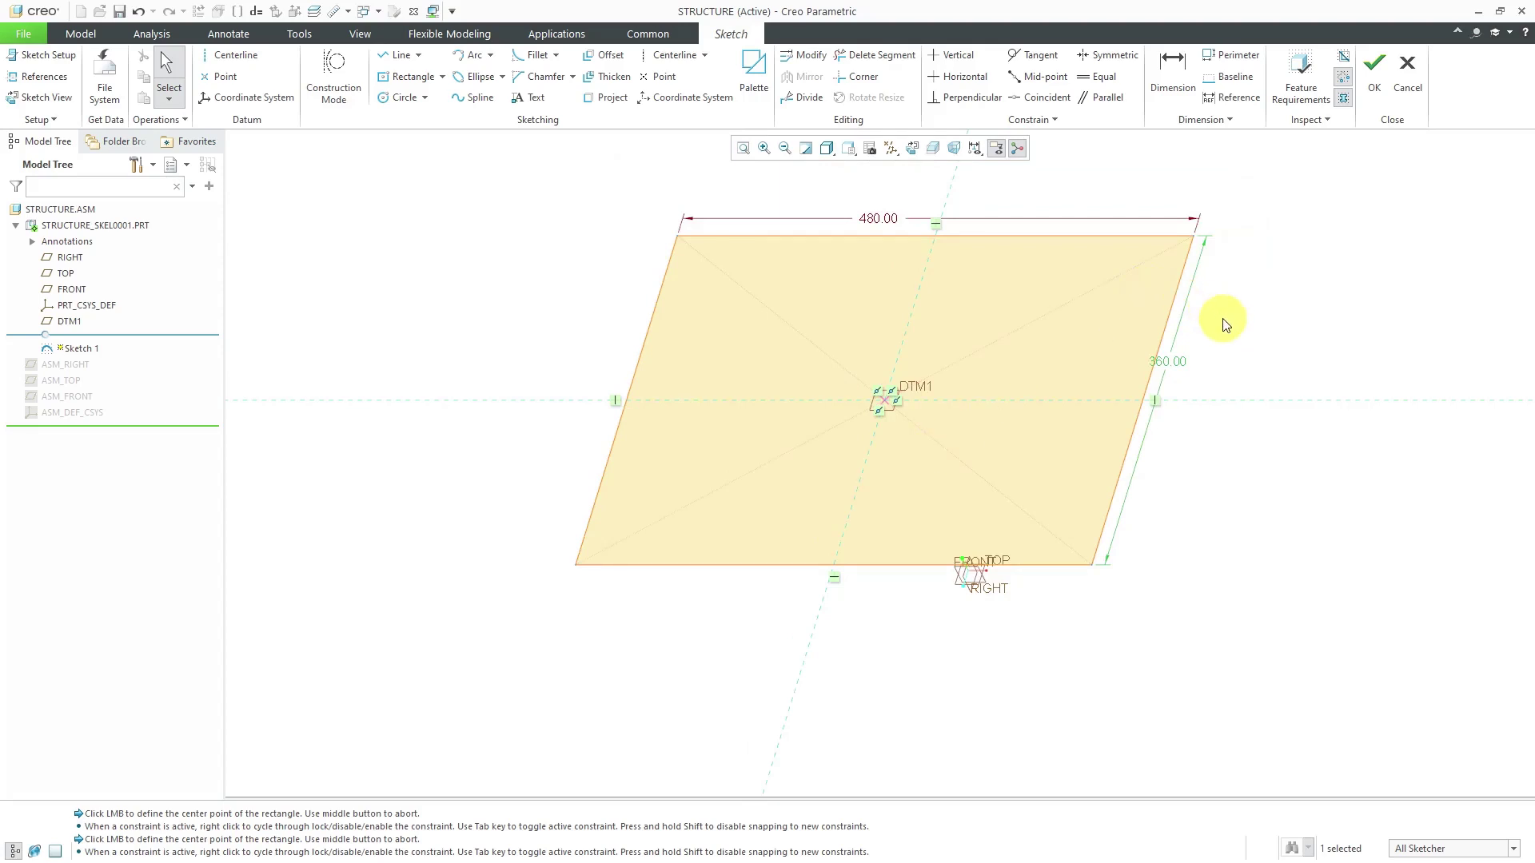
right_click(1226, 323)
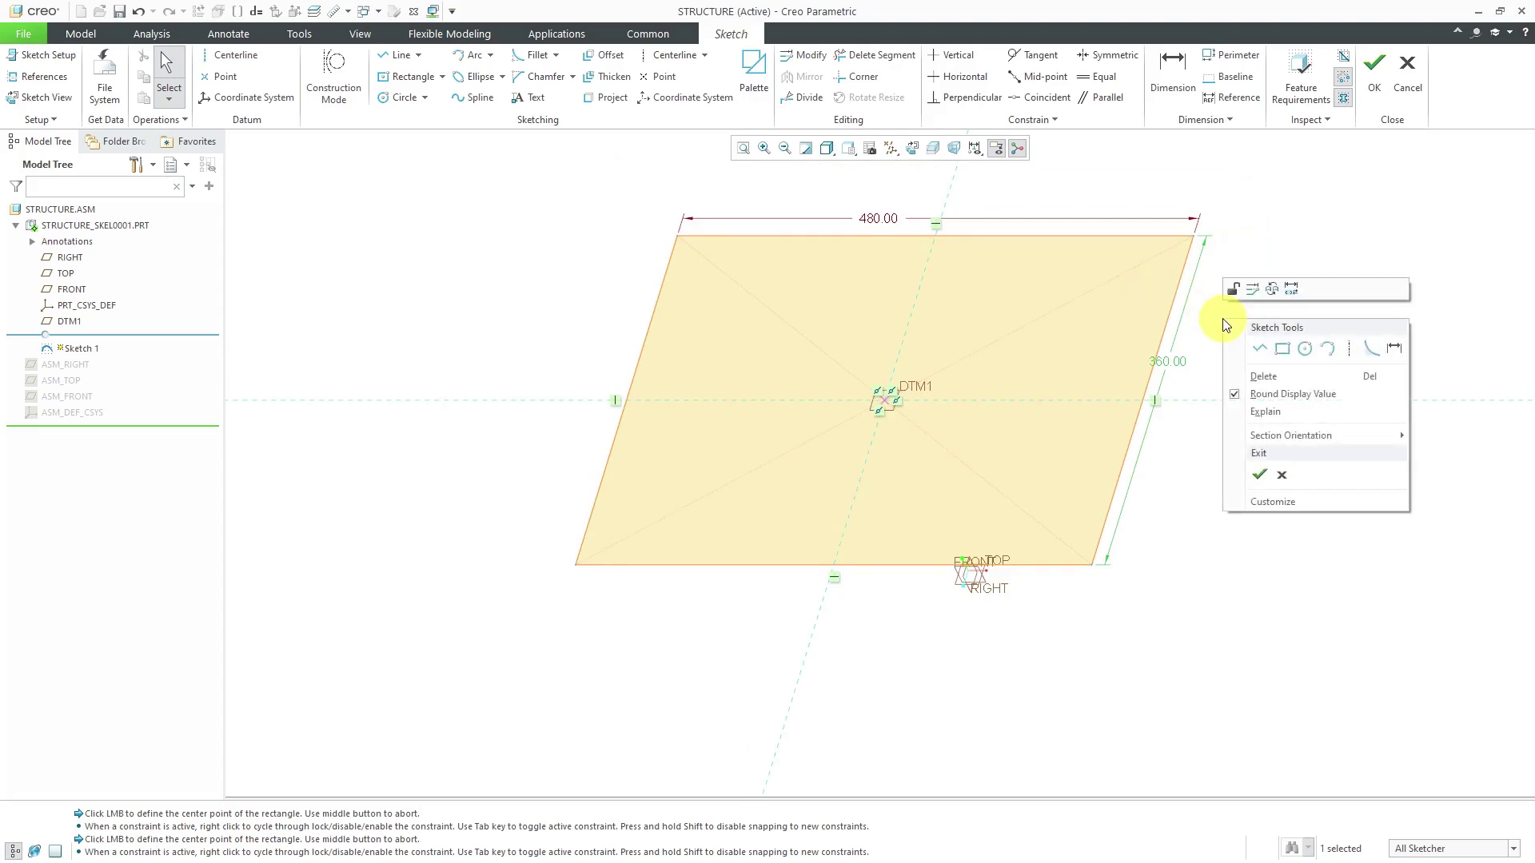
left_click(1260, 479)
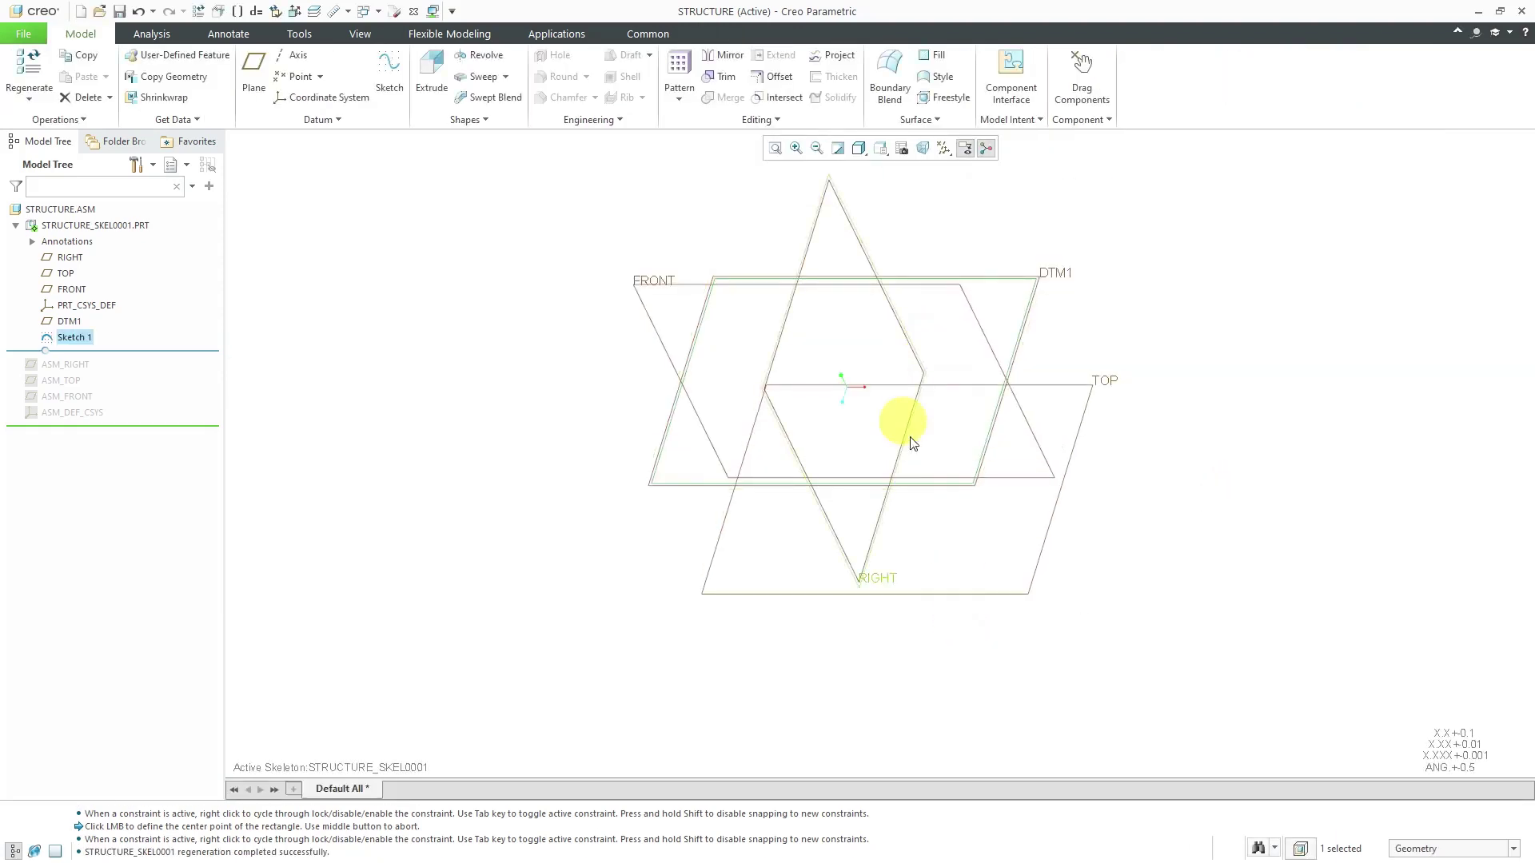
left_click(602, 514)
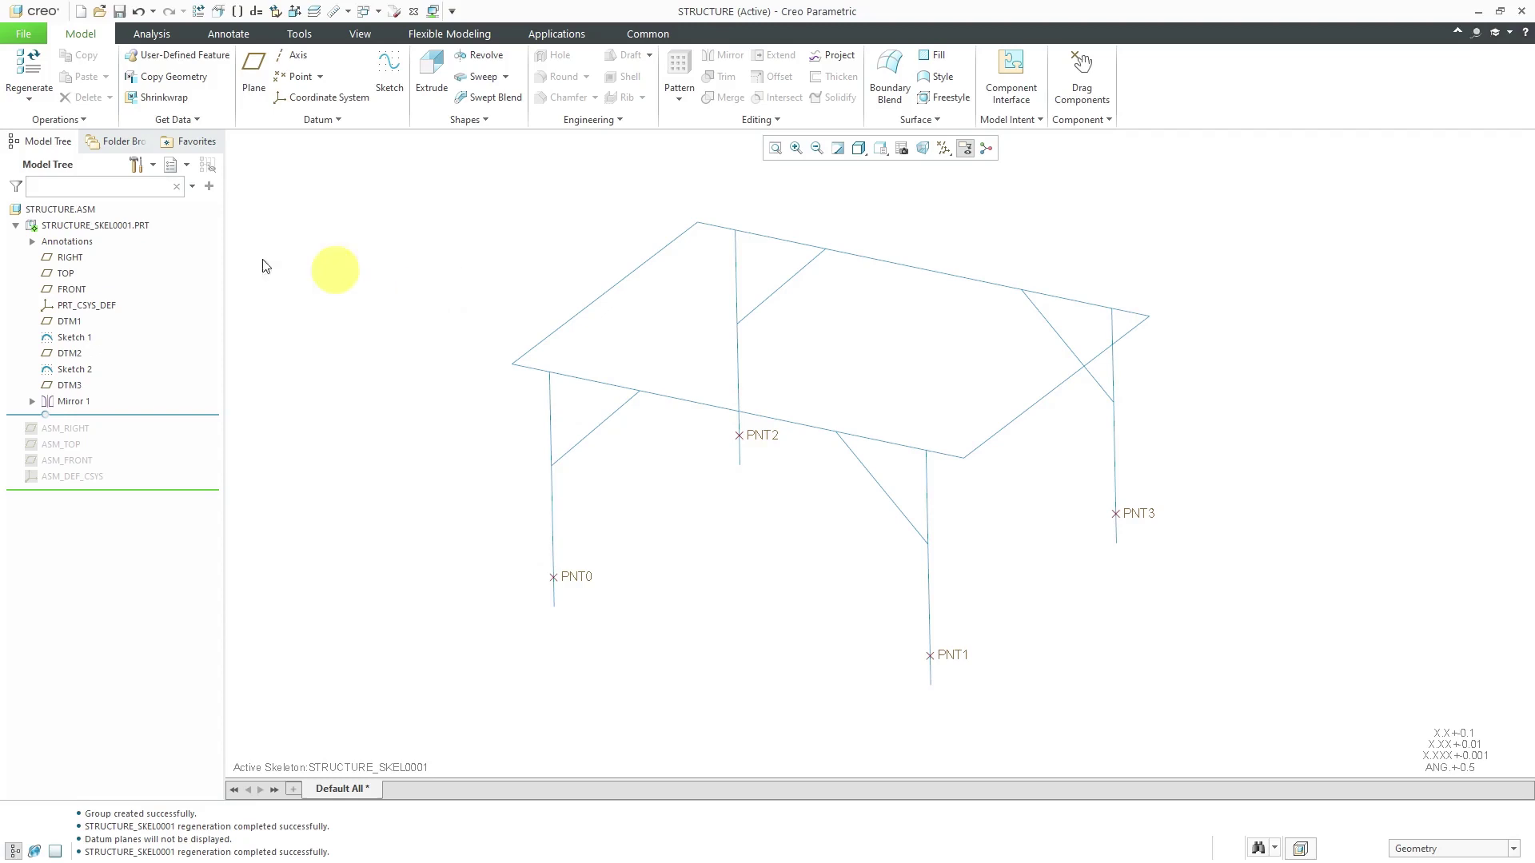
Step: Activate the top-level STRUCTURE assembly and create a new framework project with the project shortcut str
left_click(74, 211)
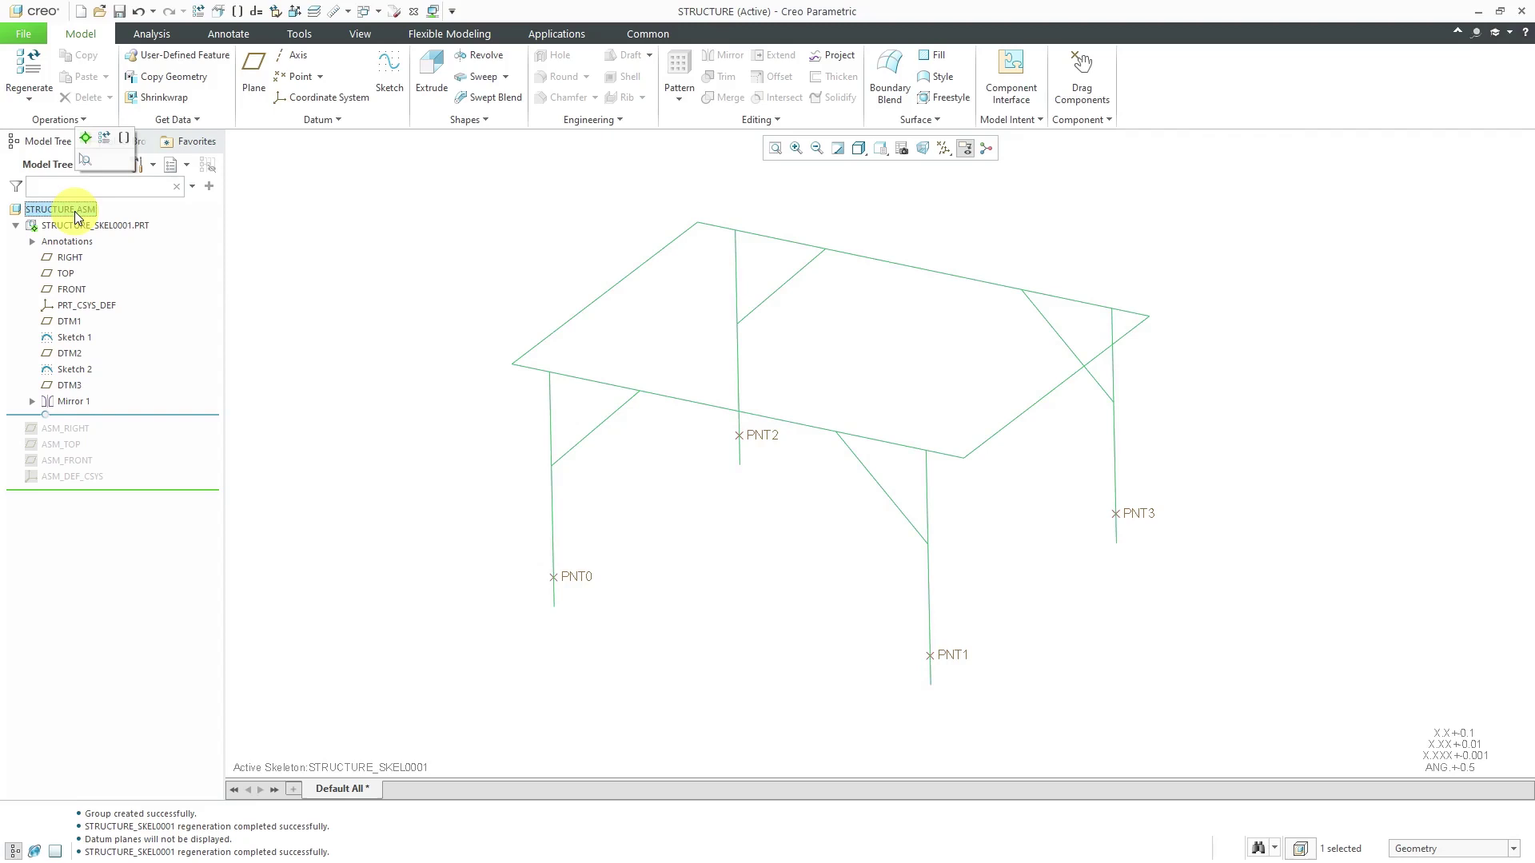
left_click(86, 139)
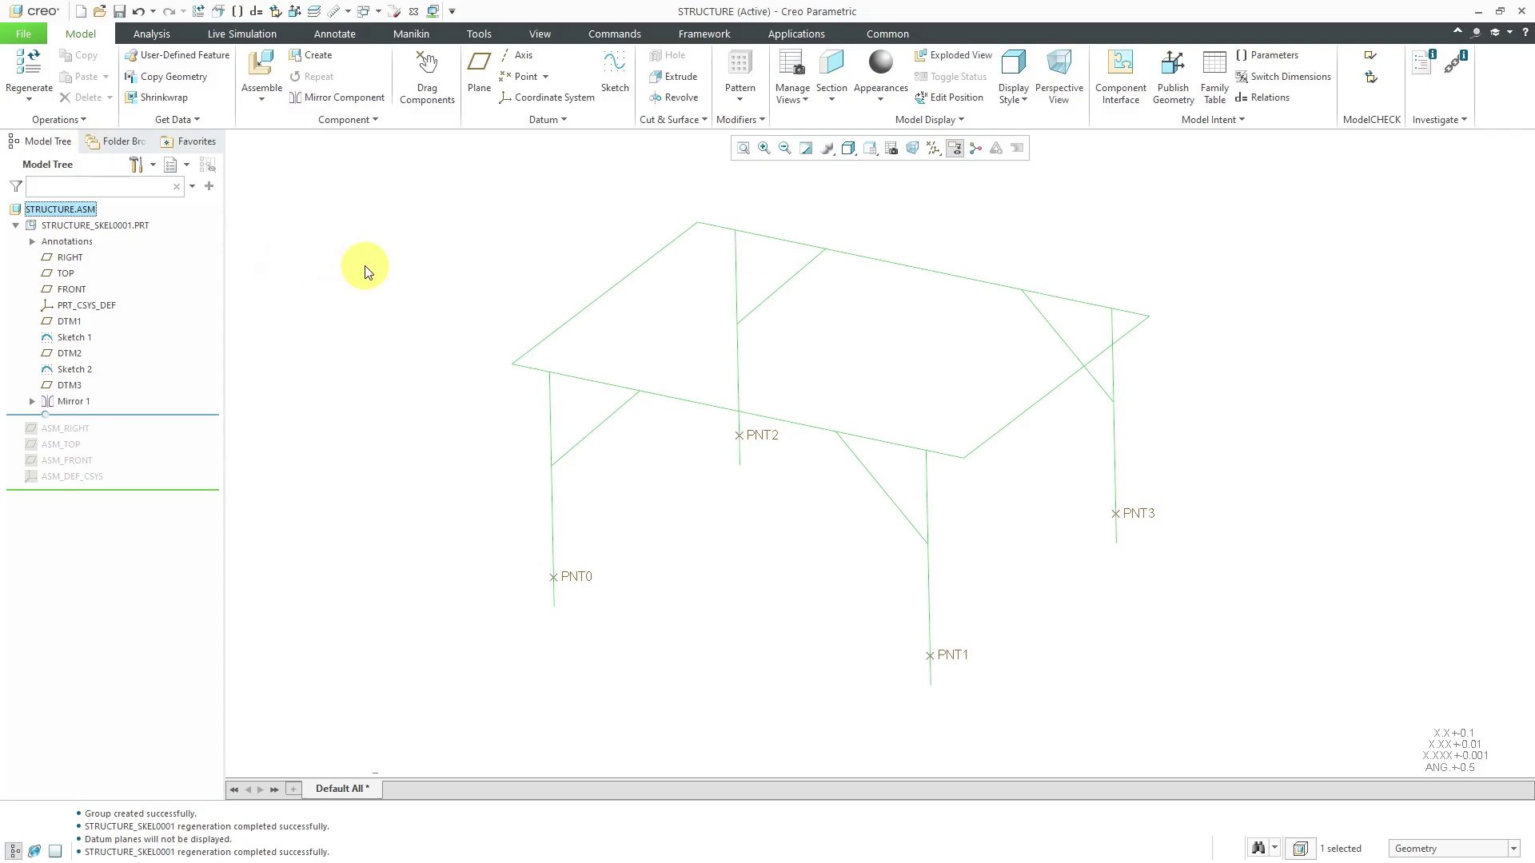
left_click(713, 37)
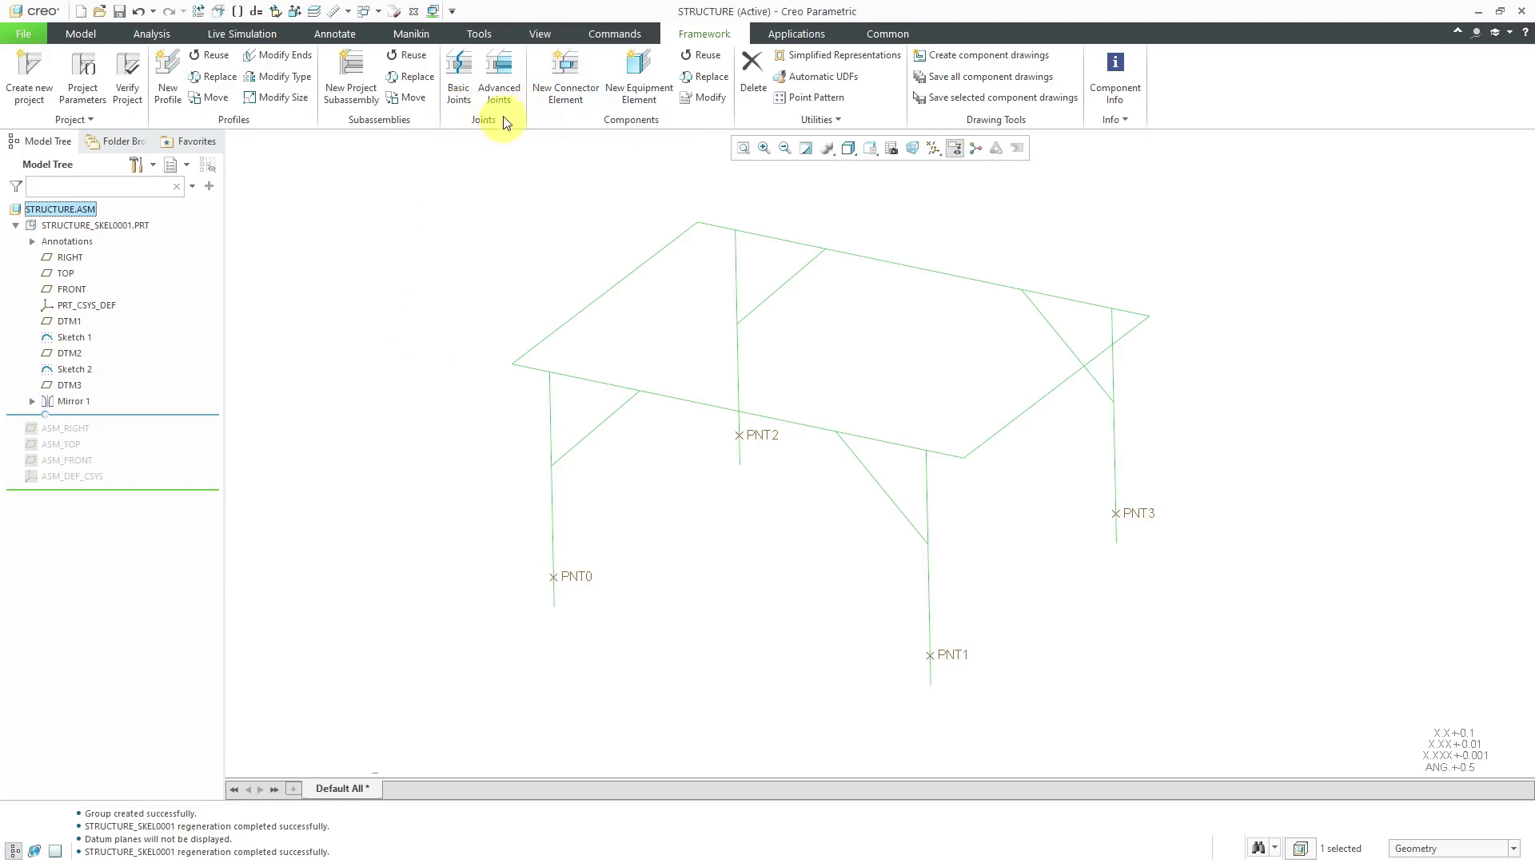
left_click(35, 94)
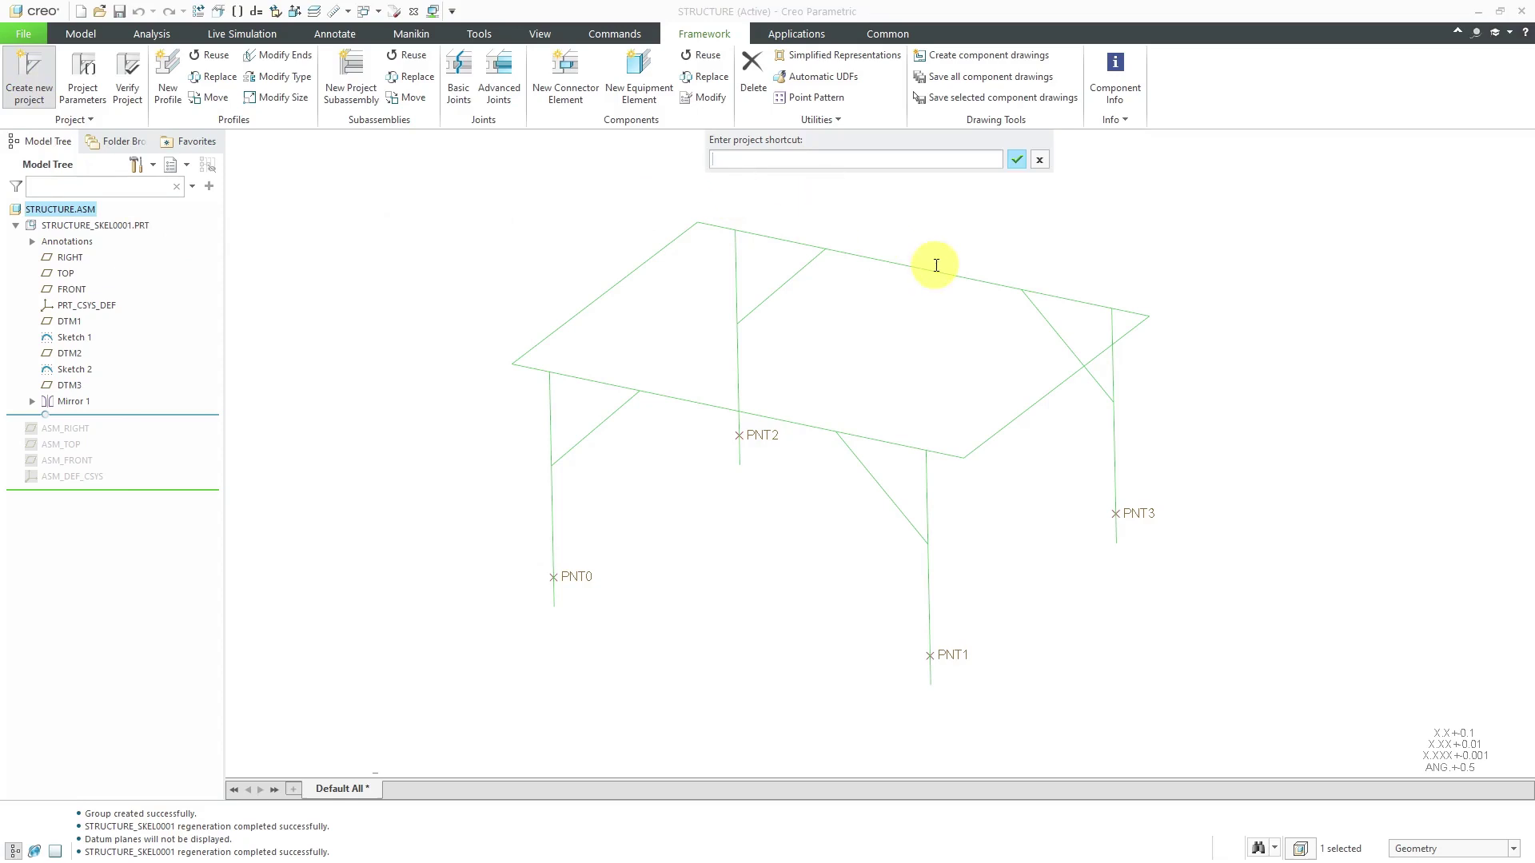
type("str")
key("Return")
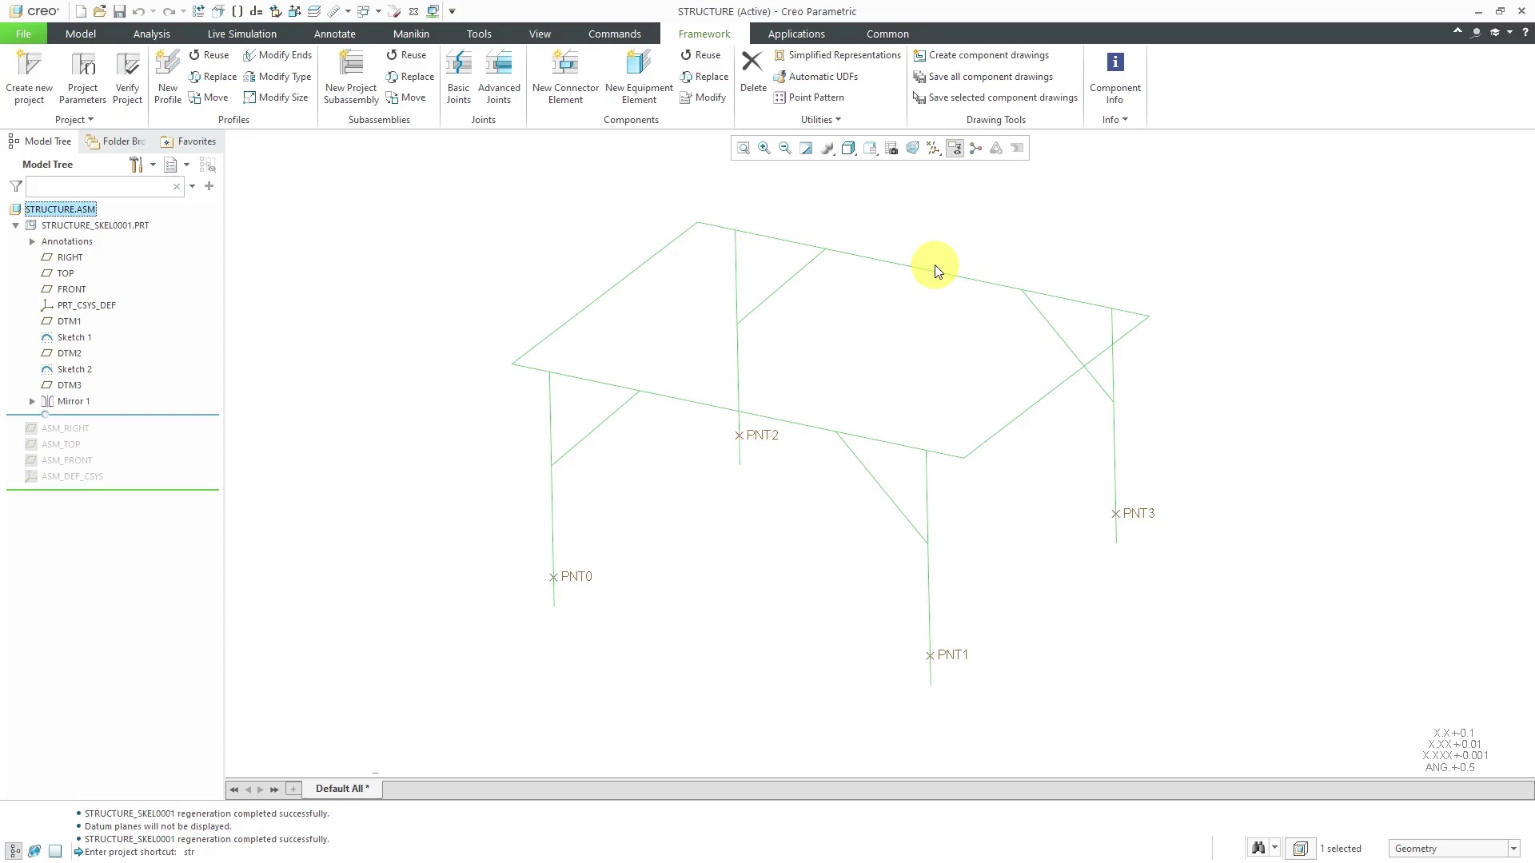
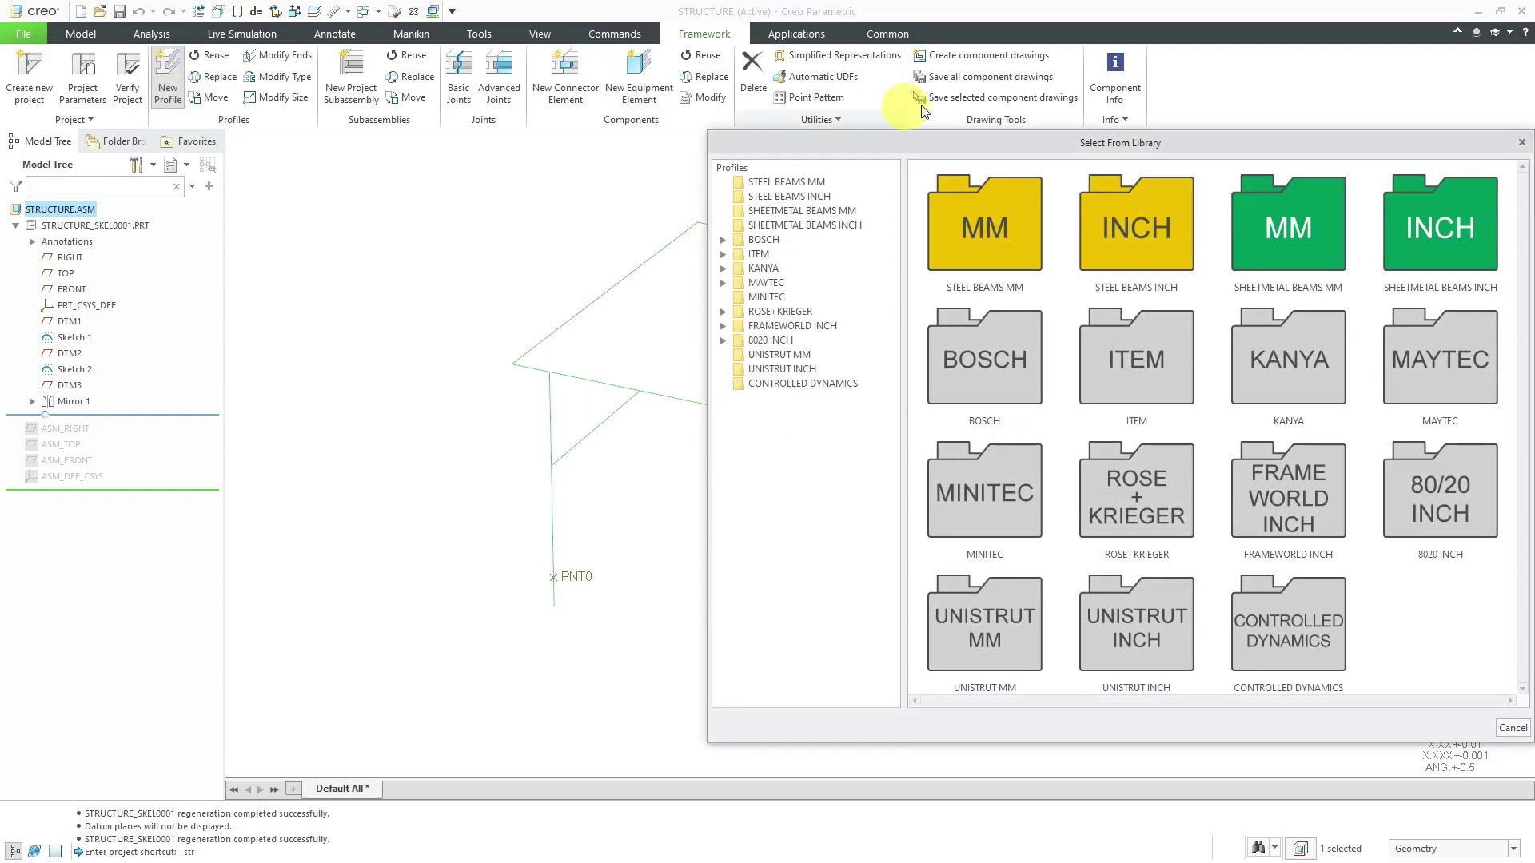
Step: Browse the profile library, examining the Bosch, Kanya, Rose+Krieger, Frameworld, 8020, Unistrut MM and inch sheetmetal beam folders
left_click_drag(1104, 143, 735, 128)
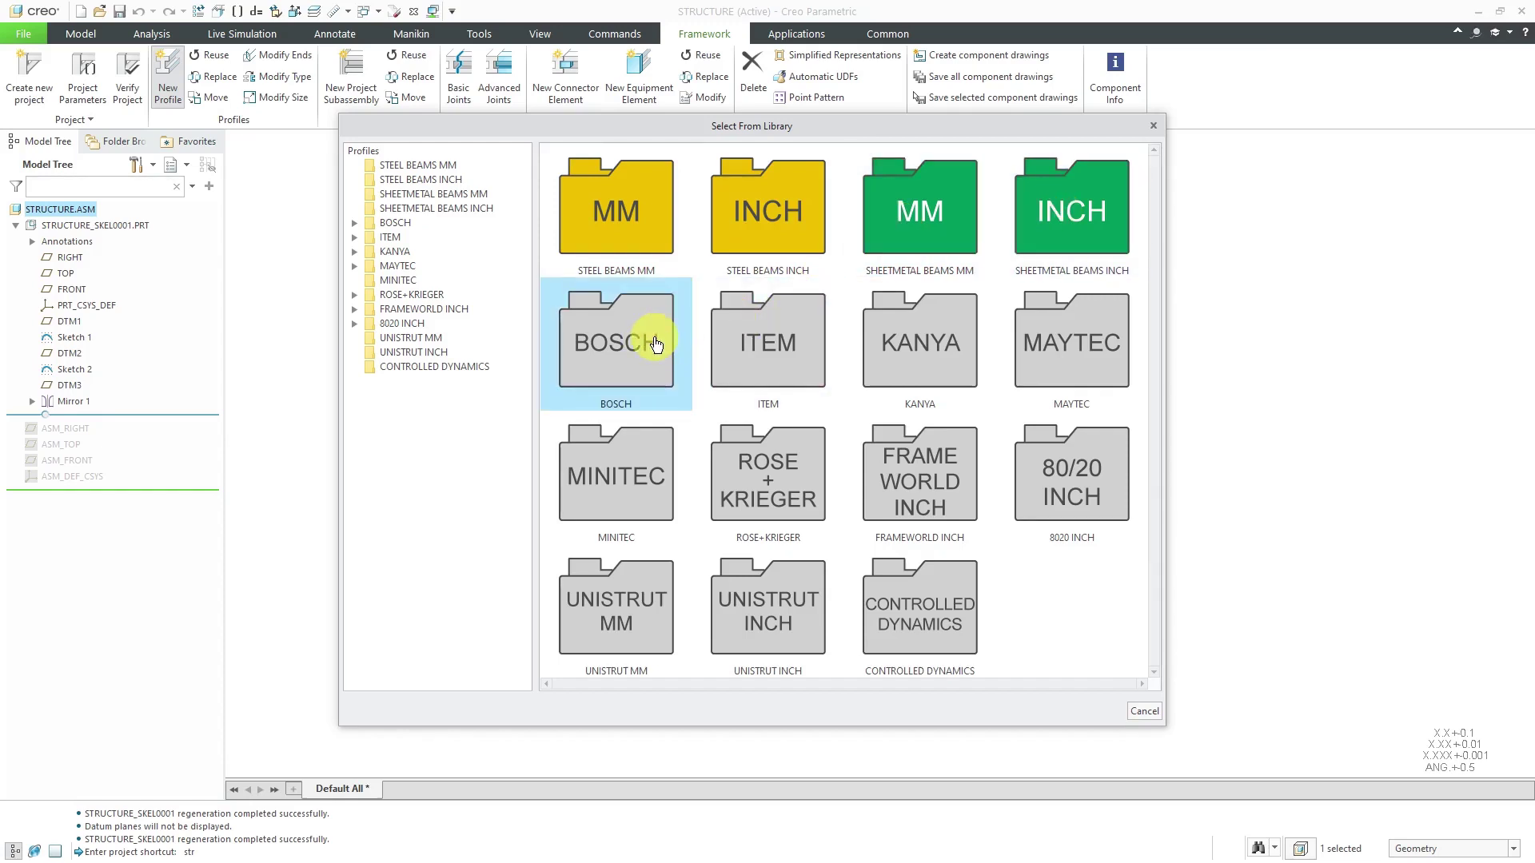
left_click(354, 224)
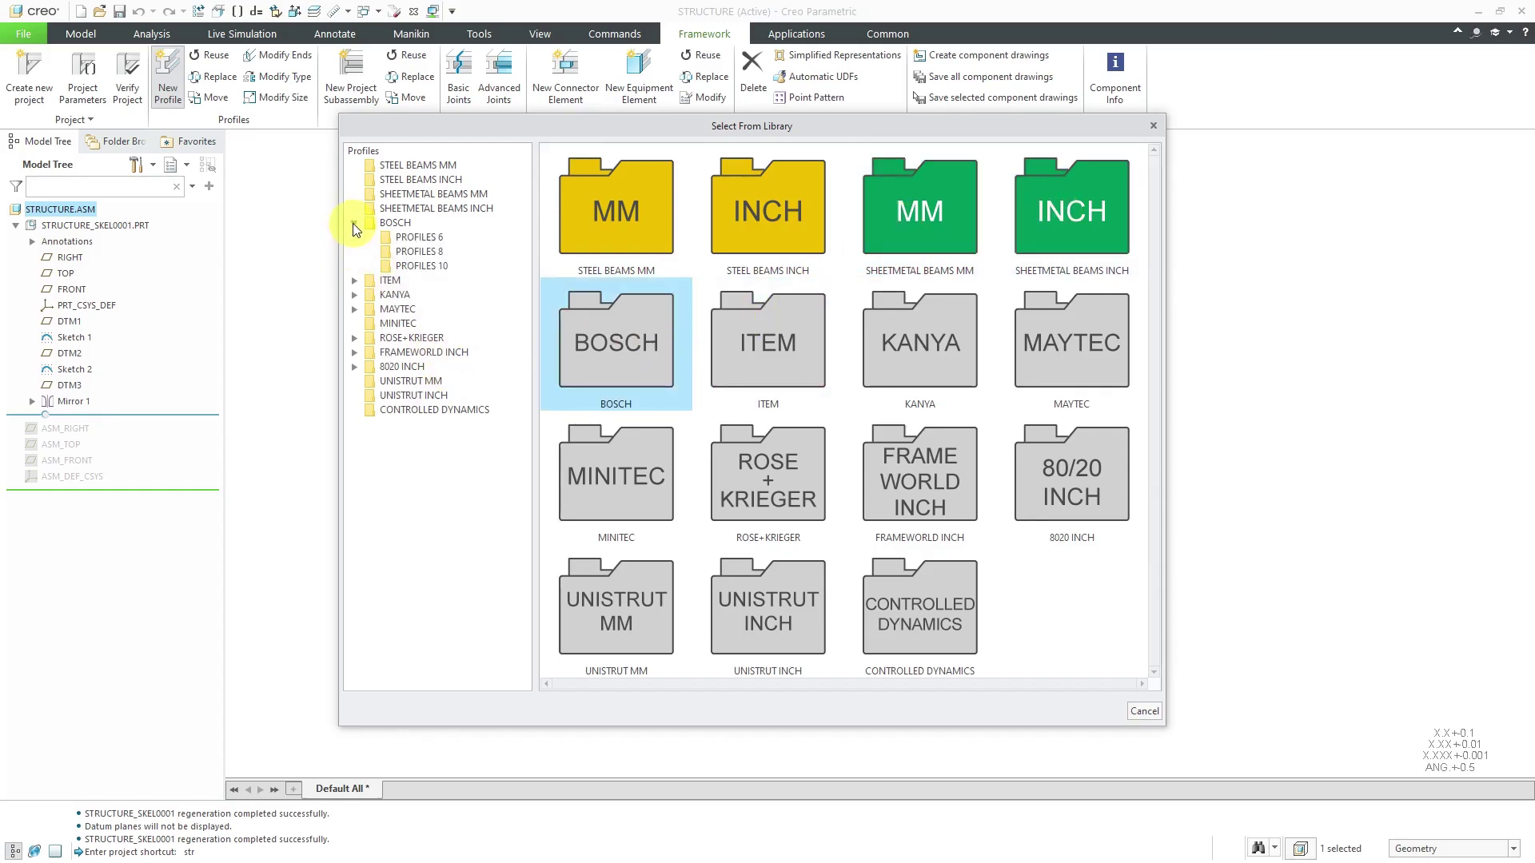
left_click(426, 238)
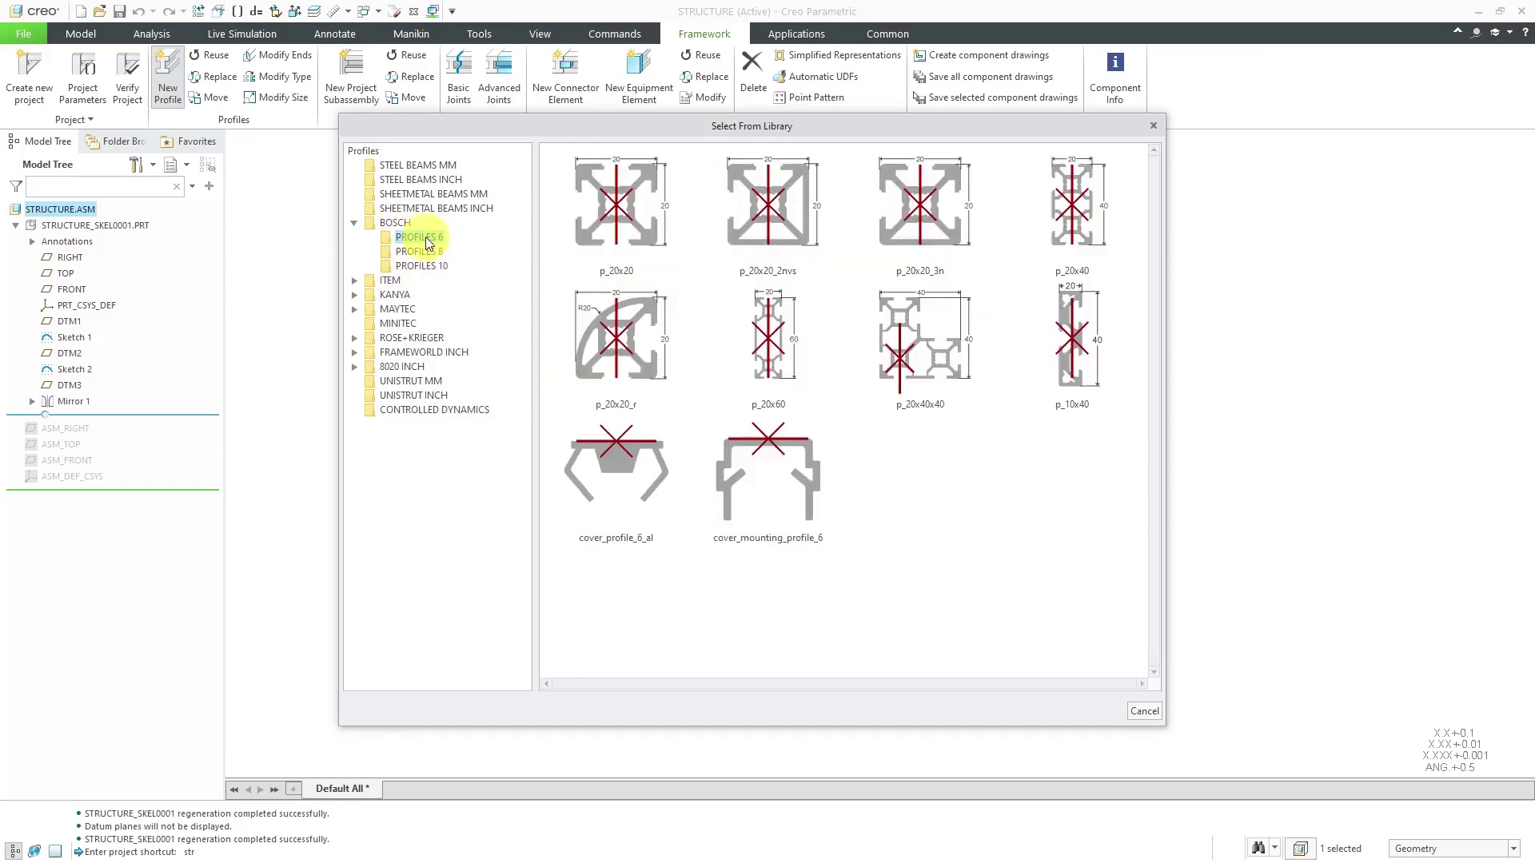
left_click(354, 295)
left_click(412, 309)
left_click(413, 339)
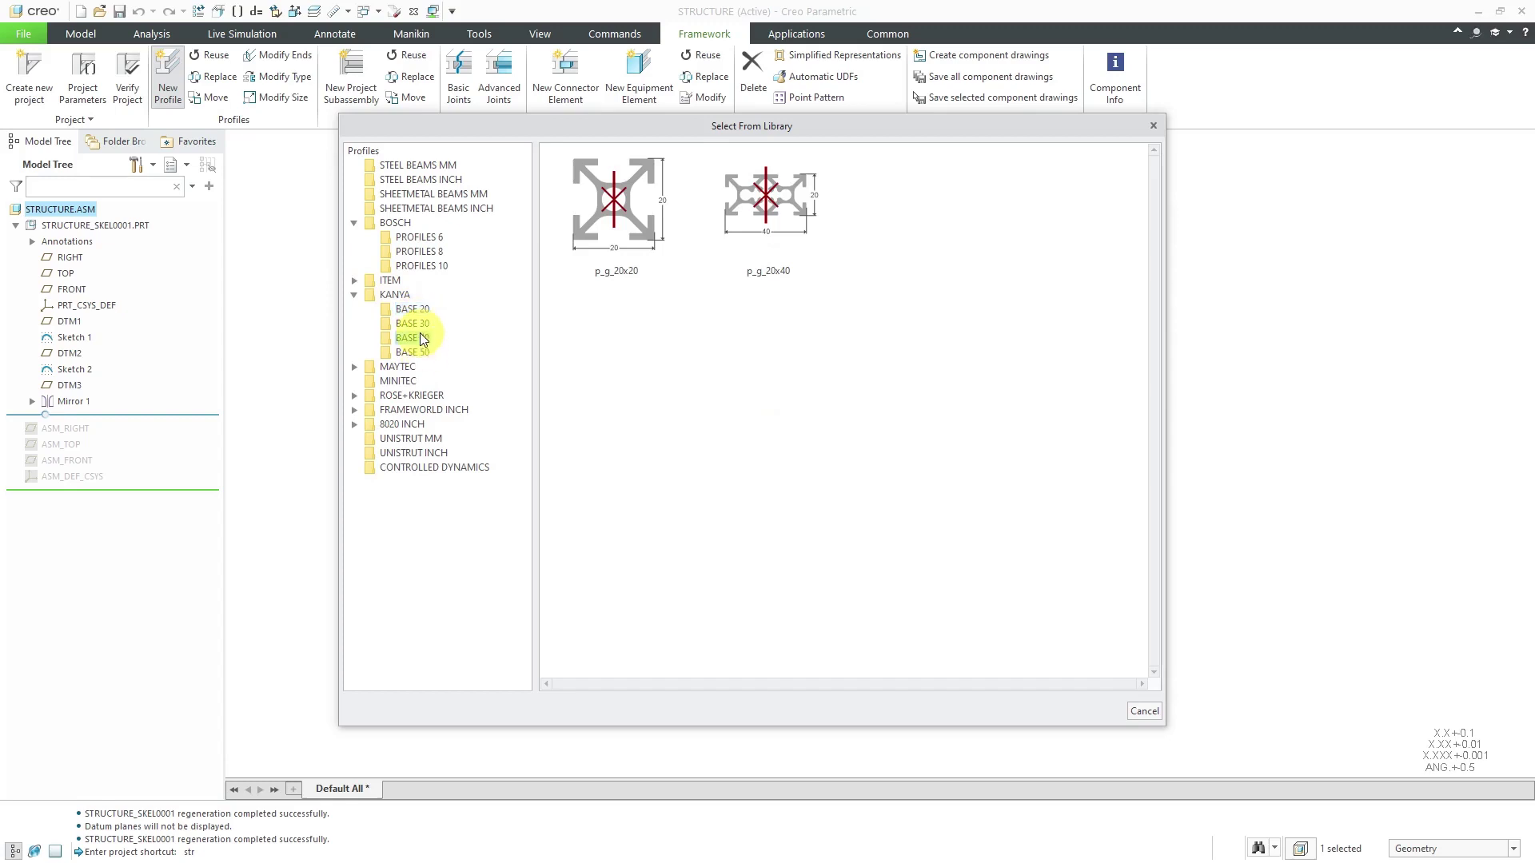
left_click(354, 395)
left_click(419, 410)
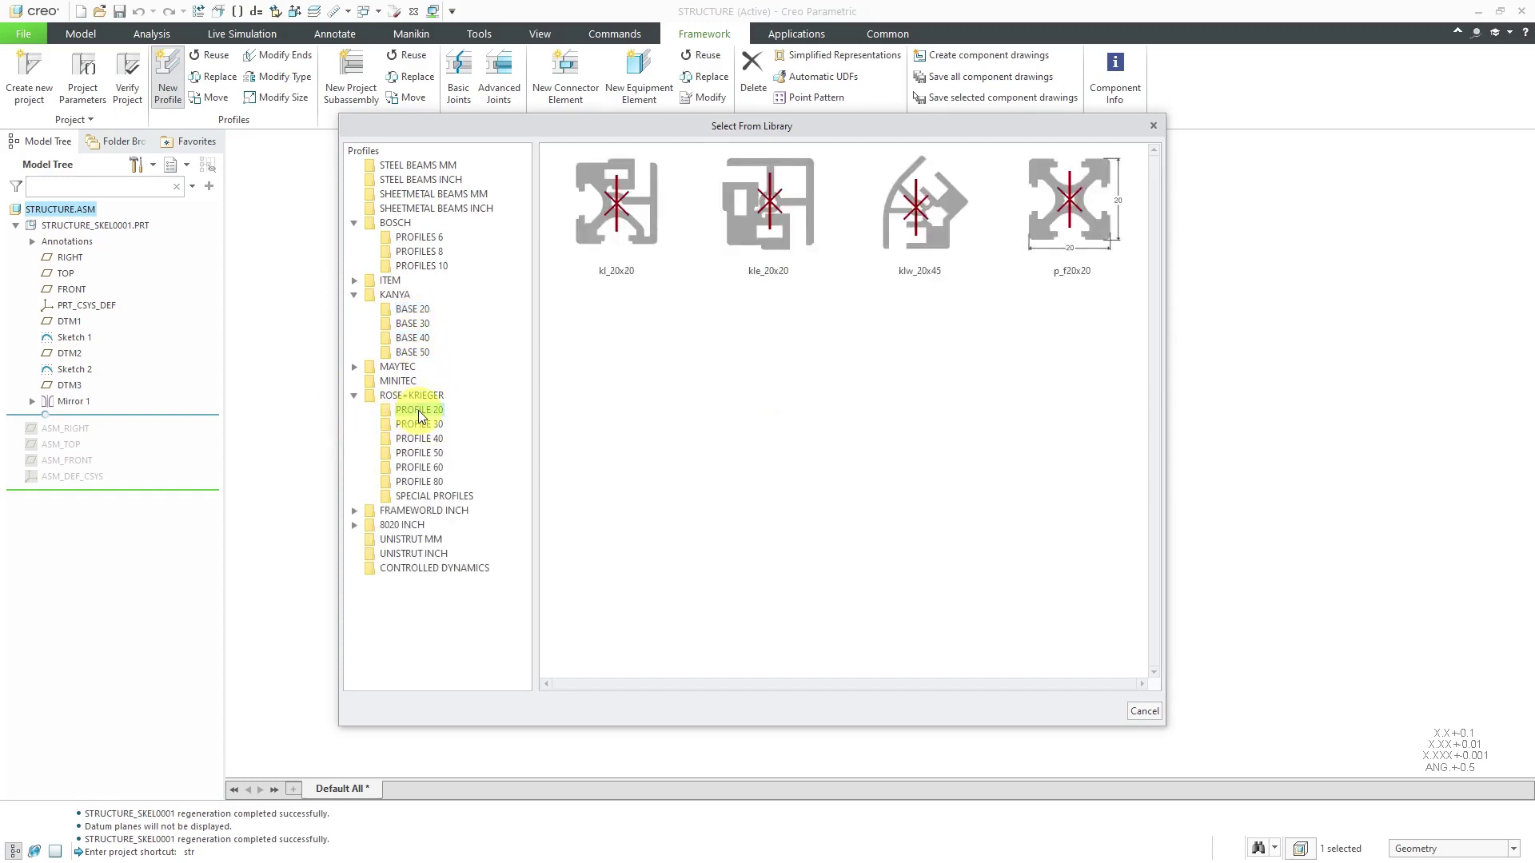
left_click(420, 453)
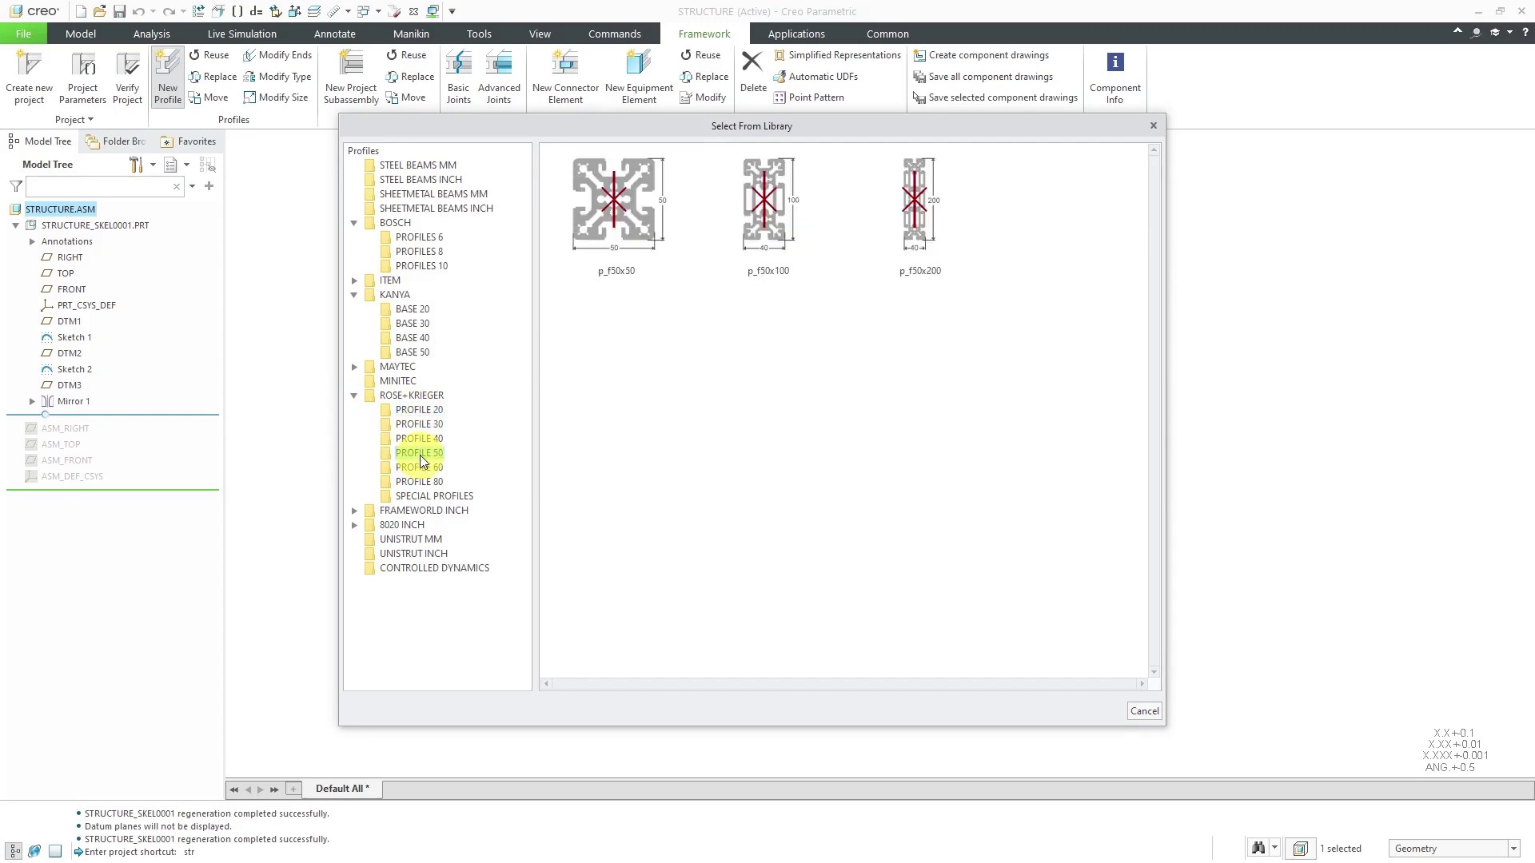
left_click(353, 513)
left_click(419, 526)
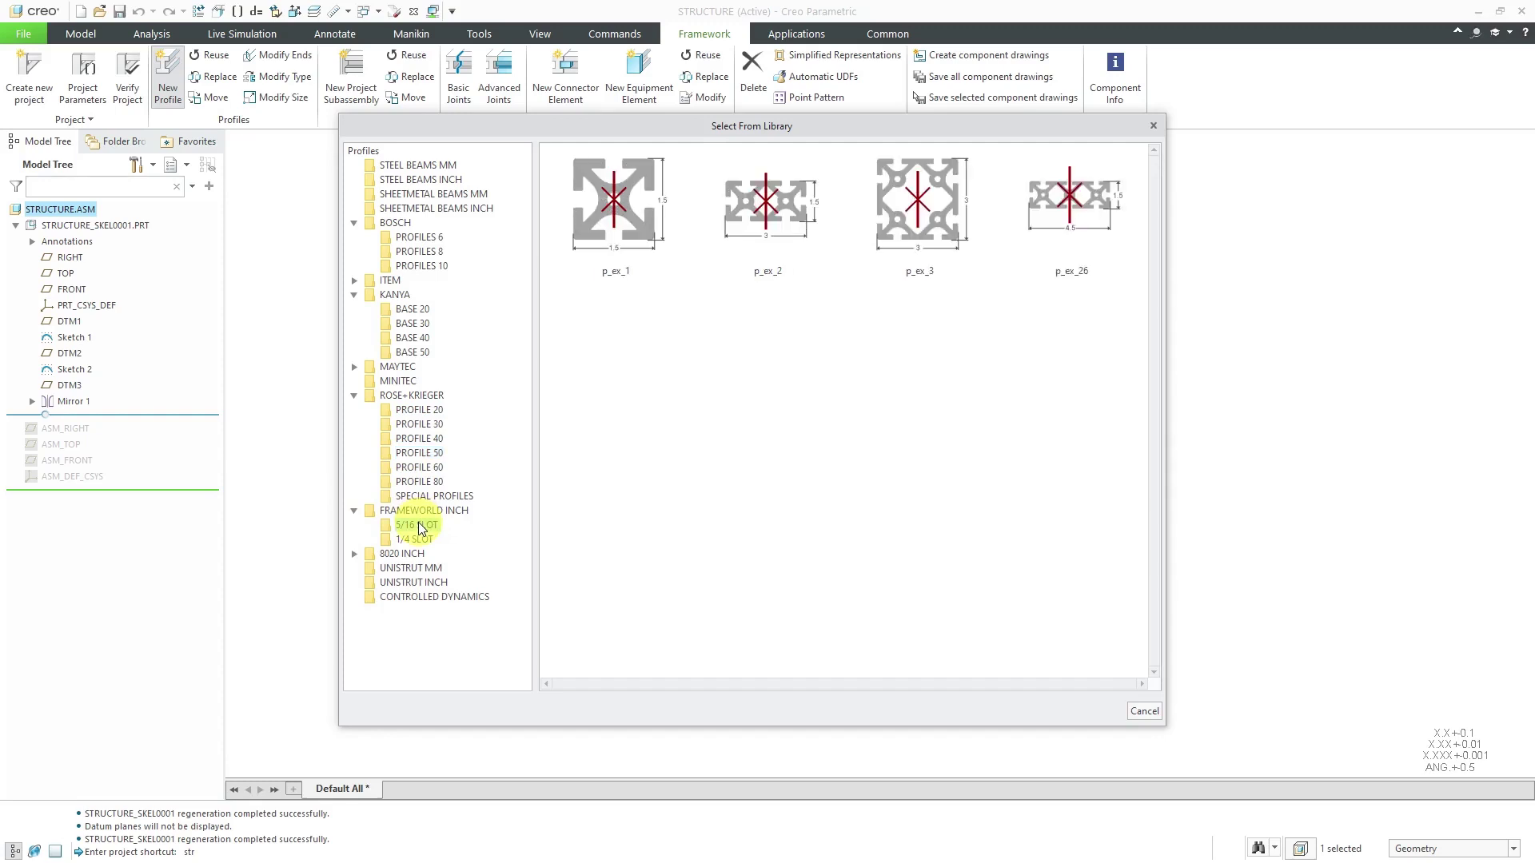
left_click(354, 555)
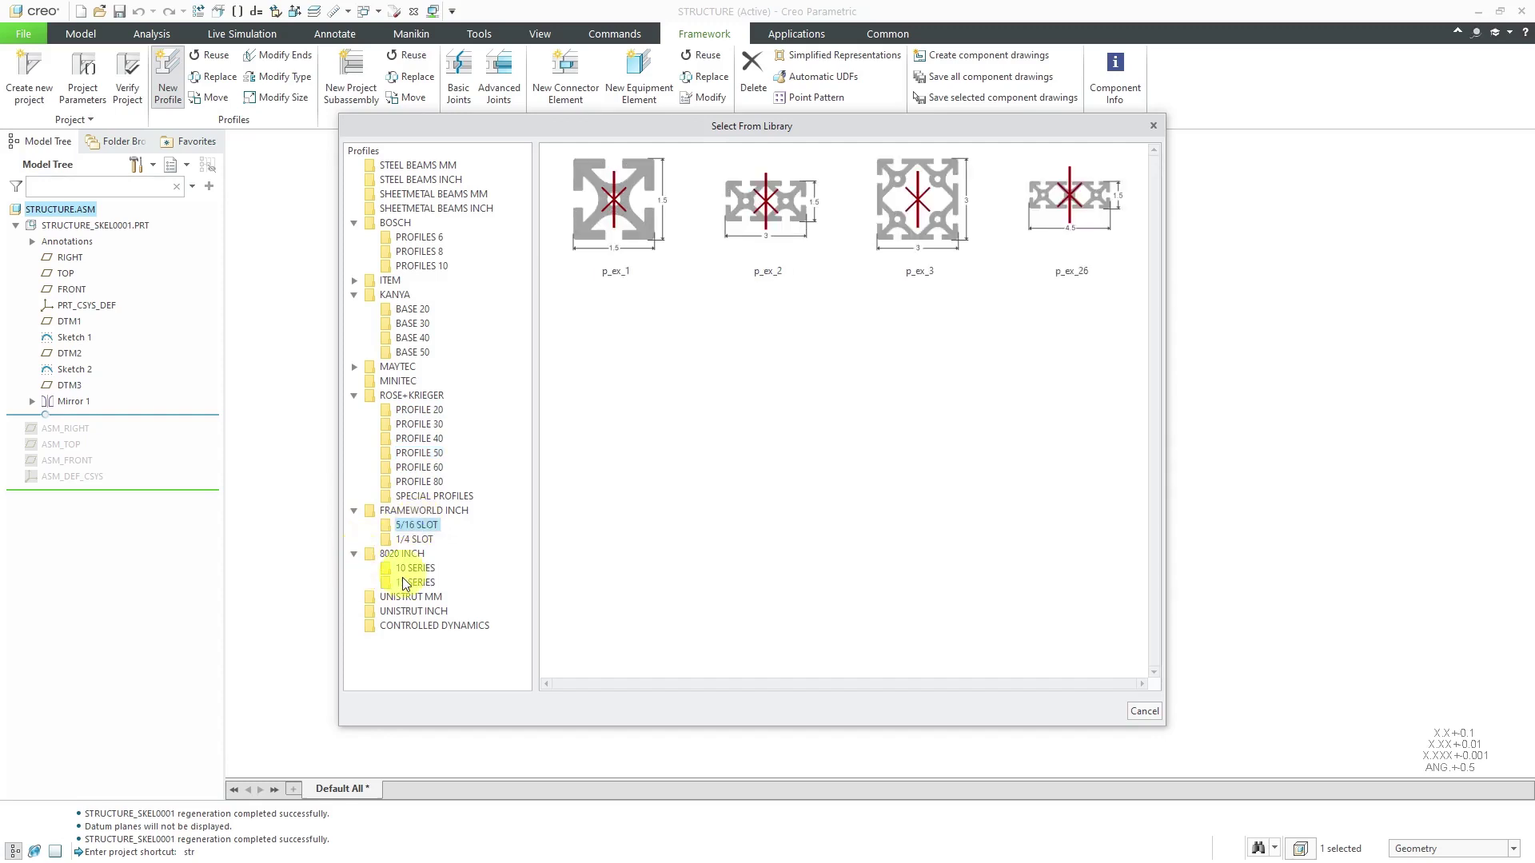
left_click(415, 567)
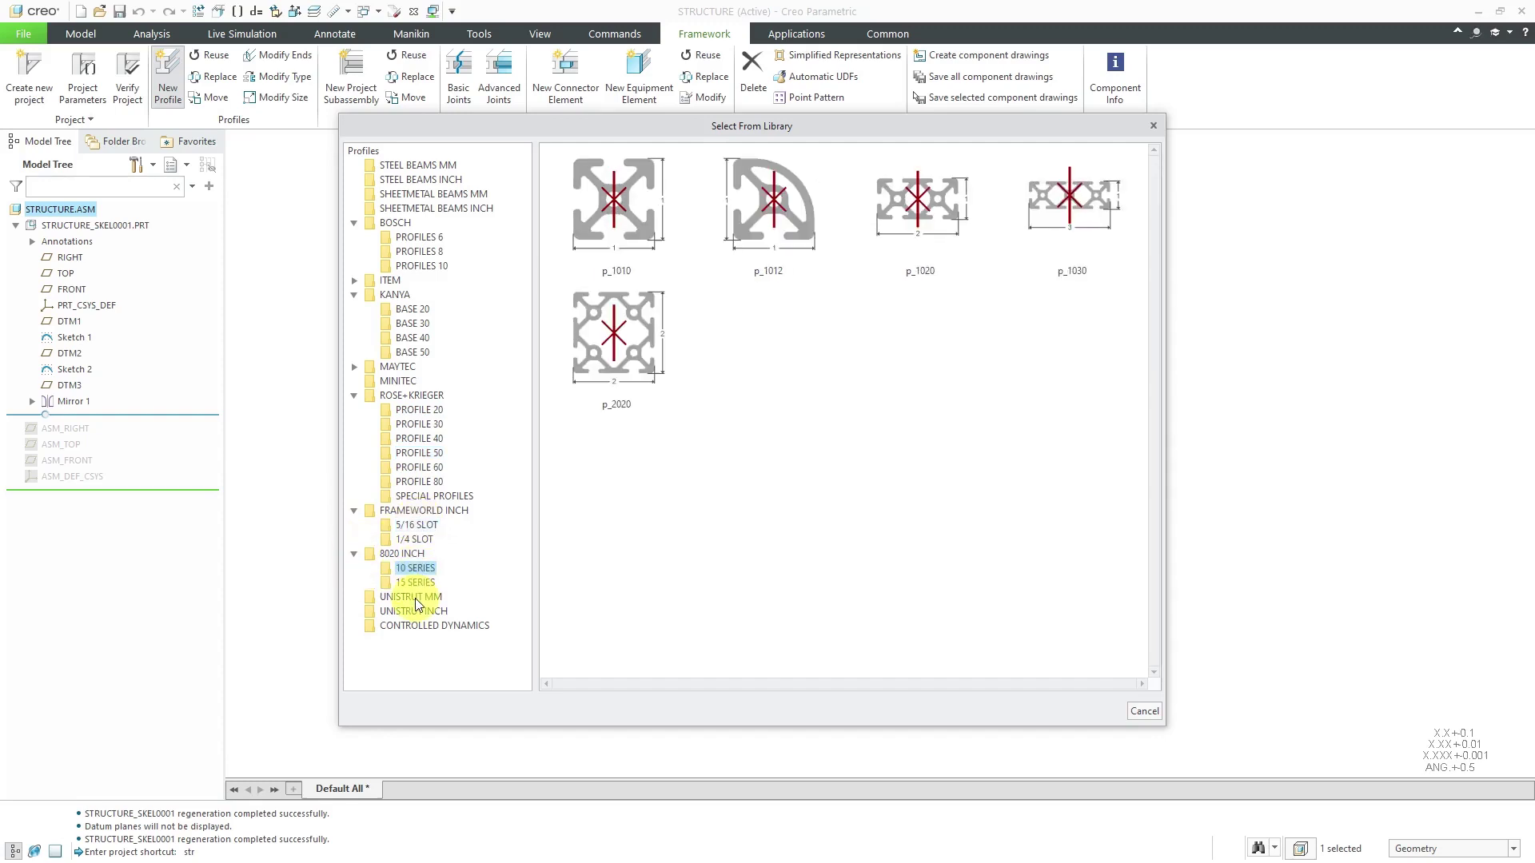
left_click(411, 597)
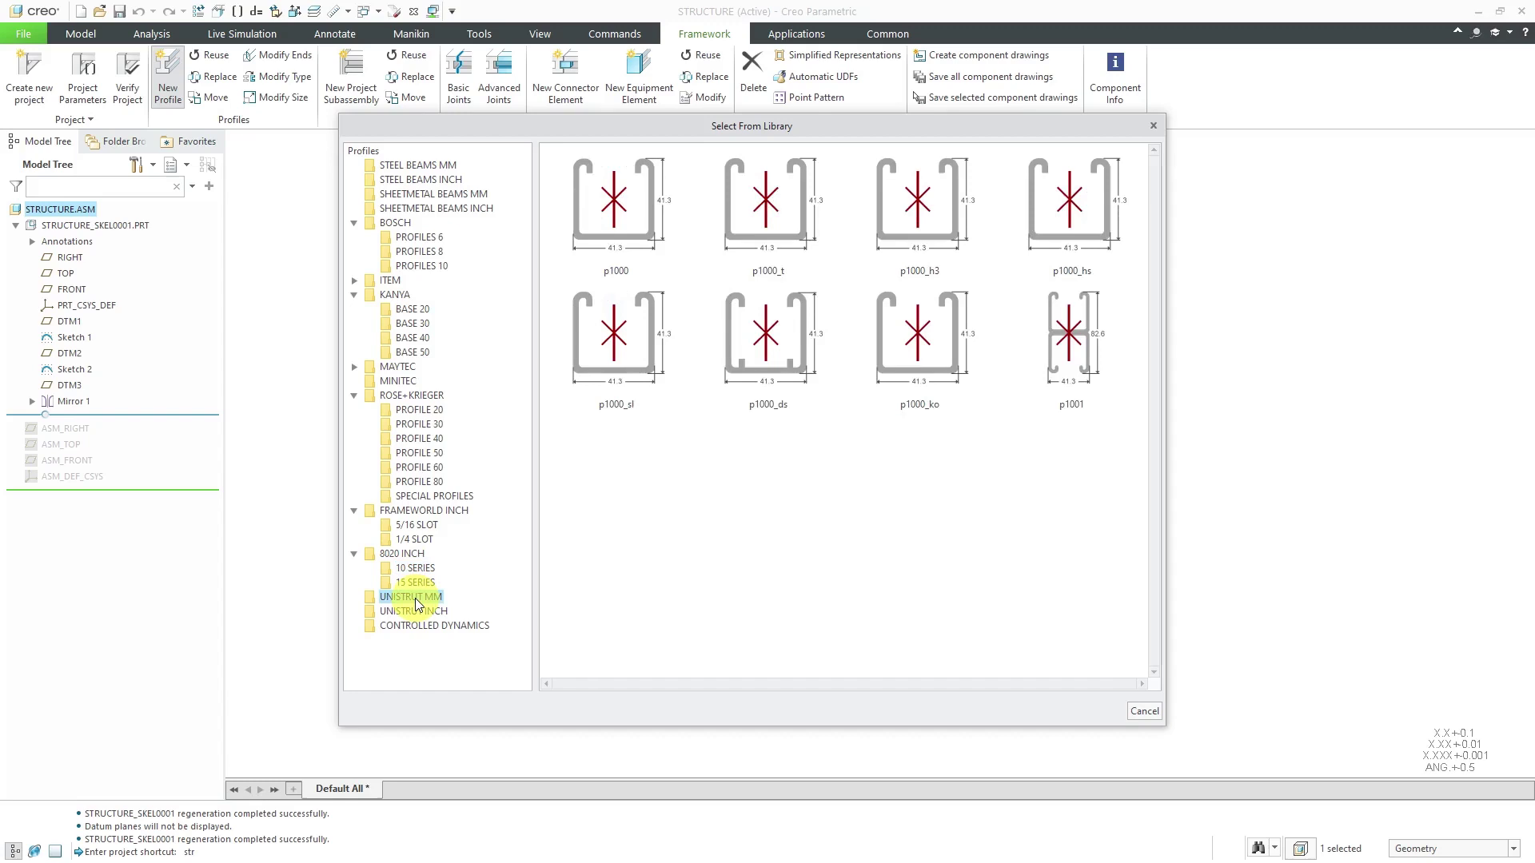
left_click(409, 210)
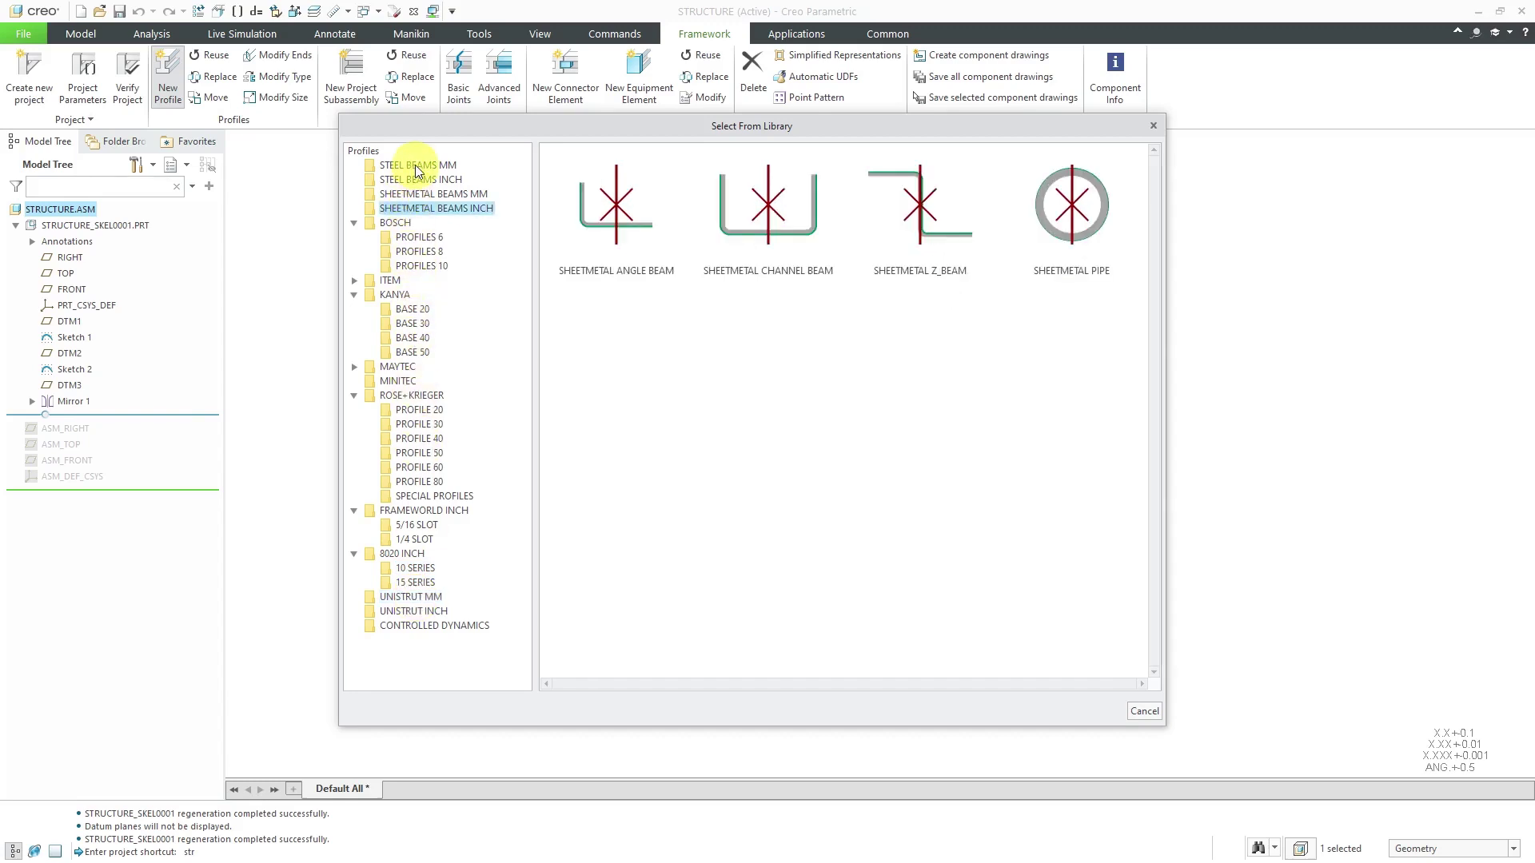
Step: Choose the I BEAM from STEEL BEAMS INCH and define it as AISC V14 W (decimal), size W 12 x 190
left_click(417, 182)
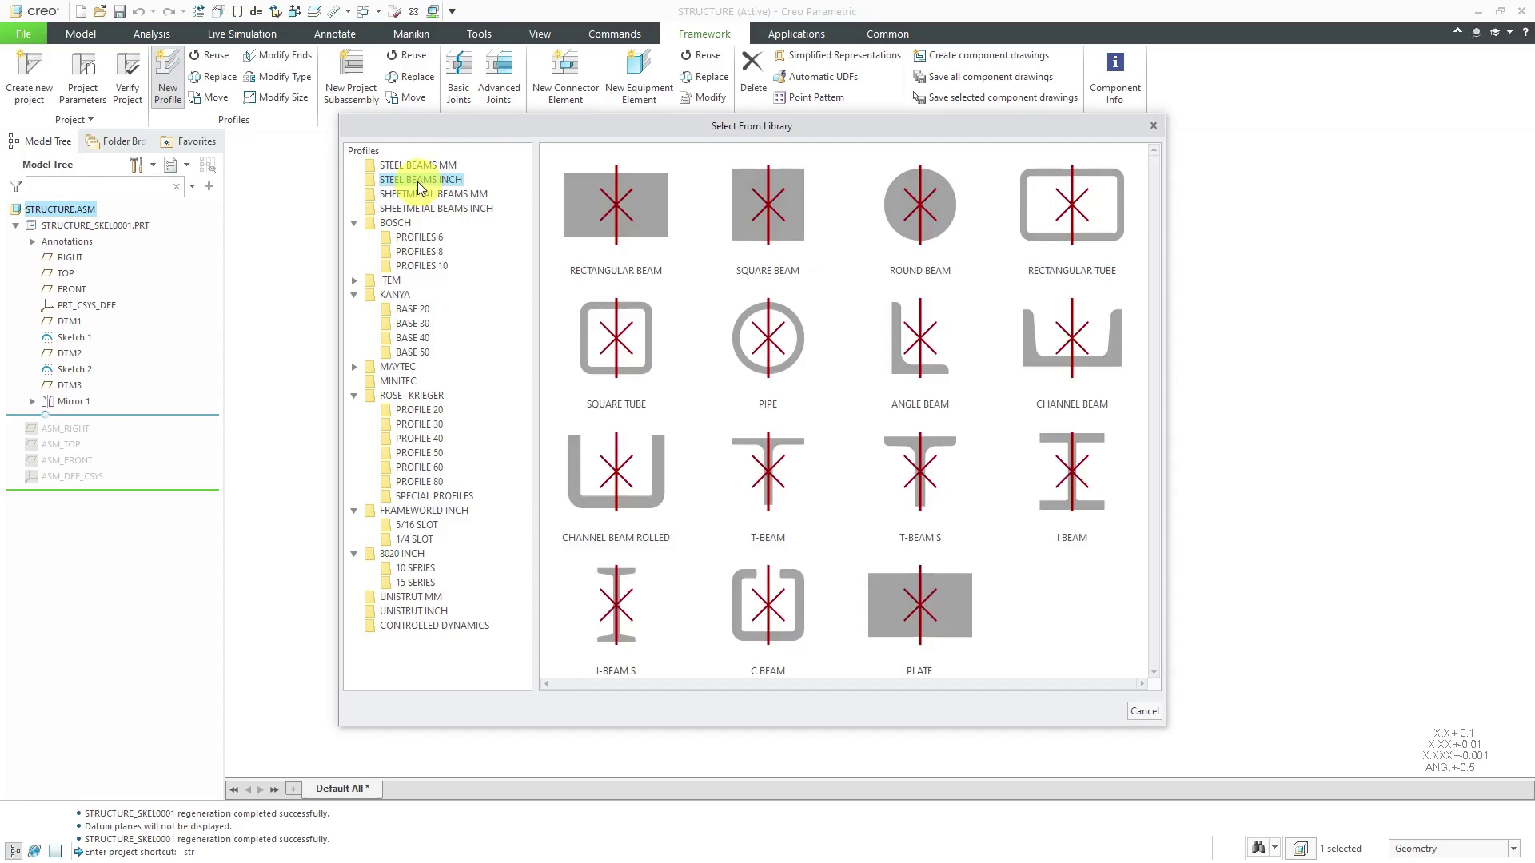
double_click(1069, 489)
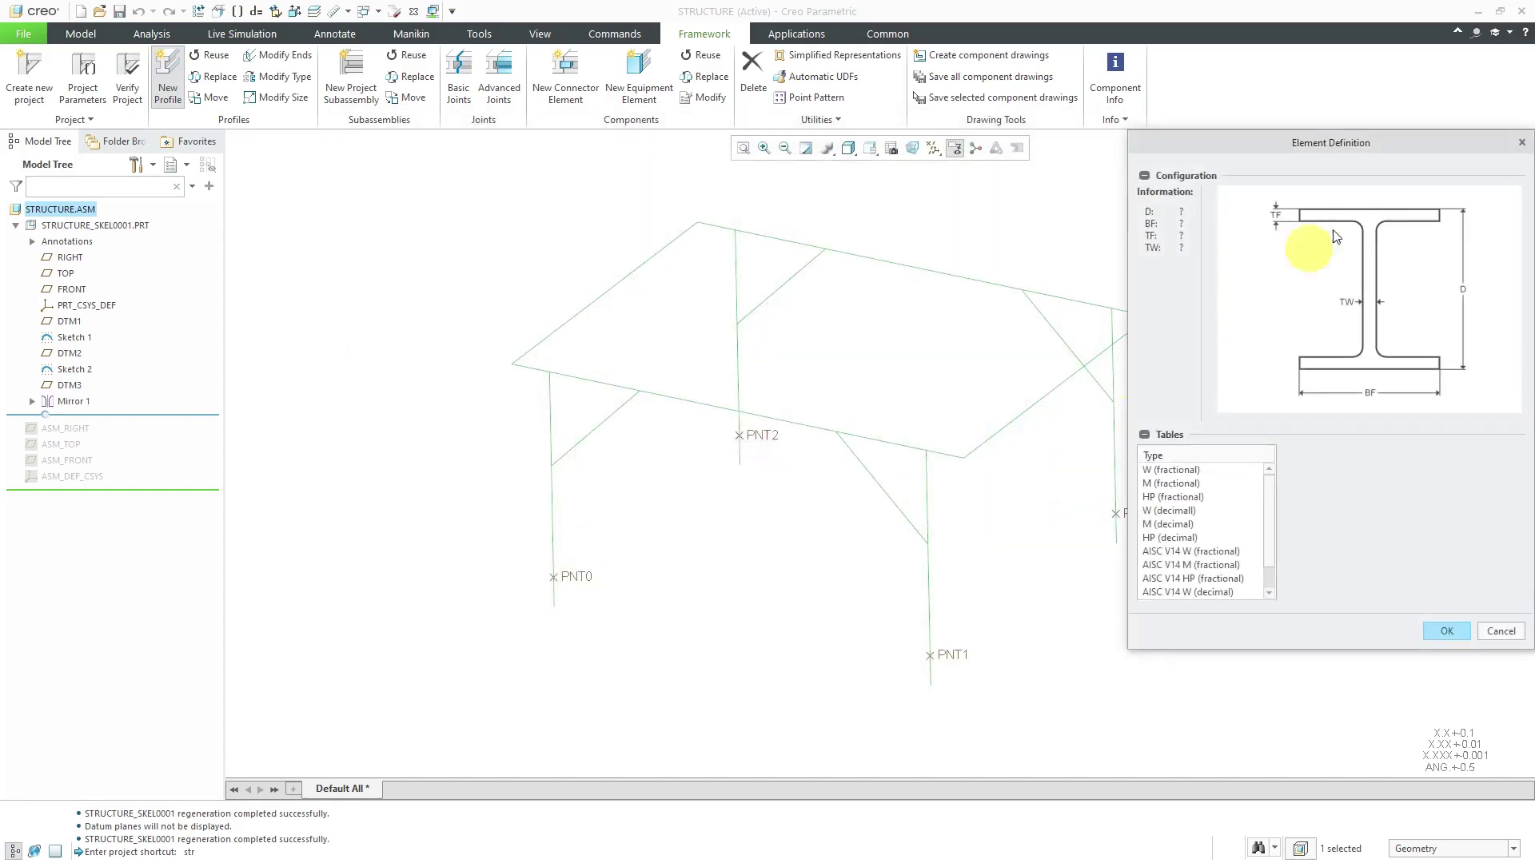
left_click_drag(1340, 146, 656, 195)
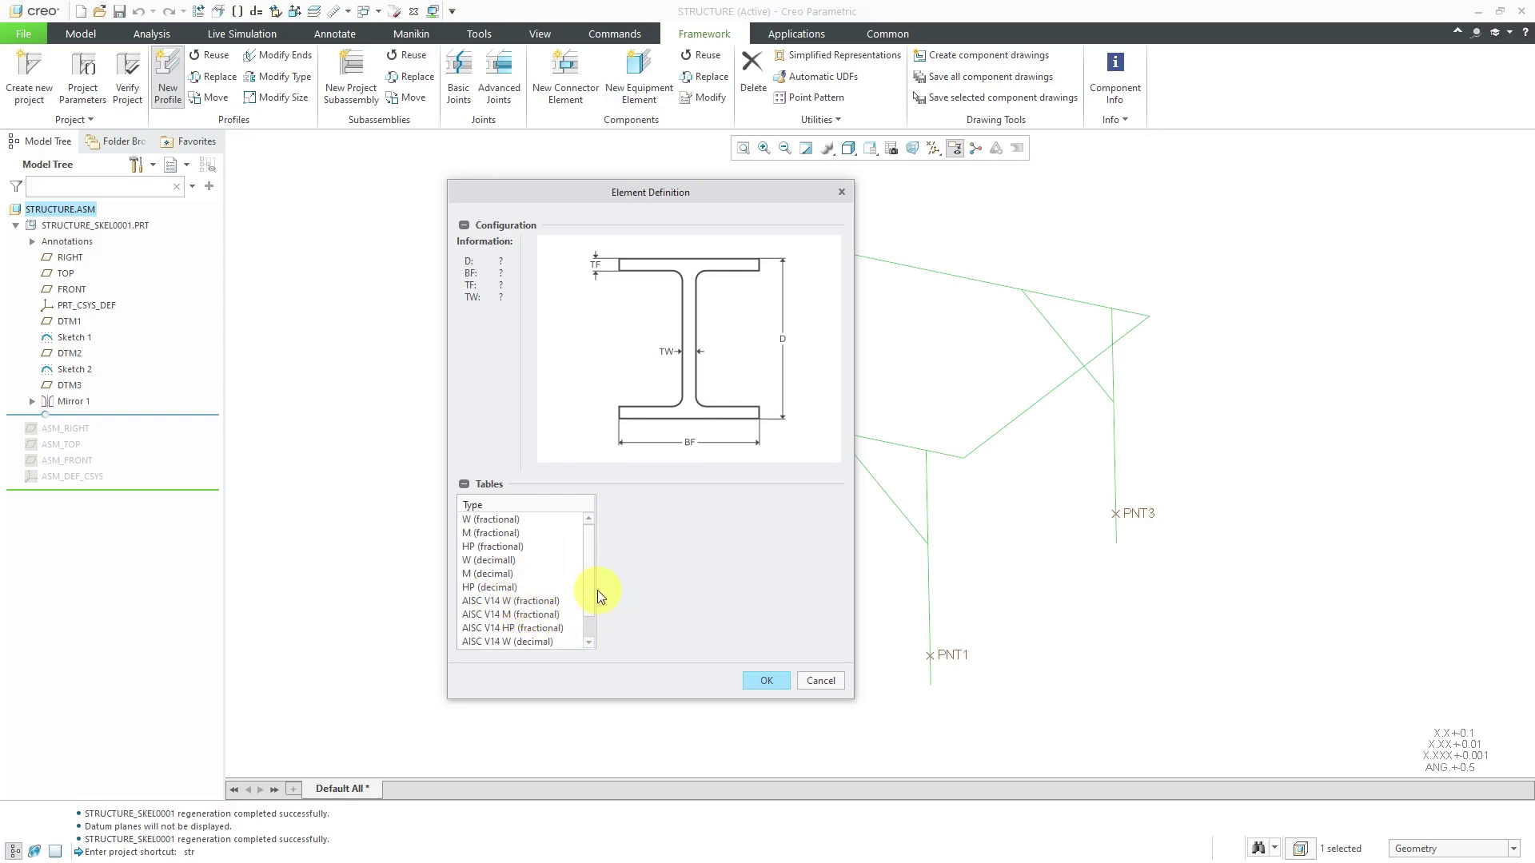
left_click_drag(589, 584, 584, 616)
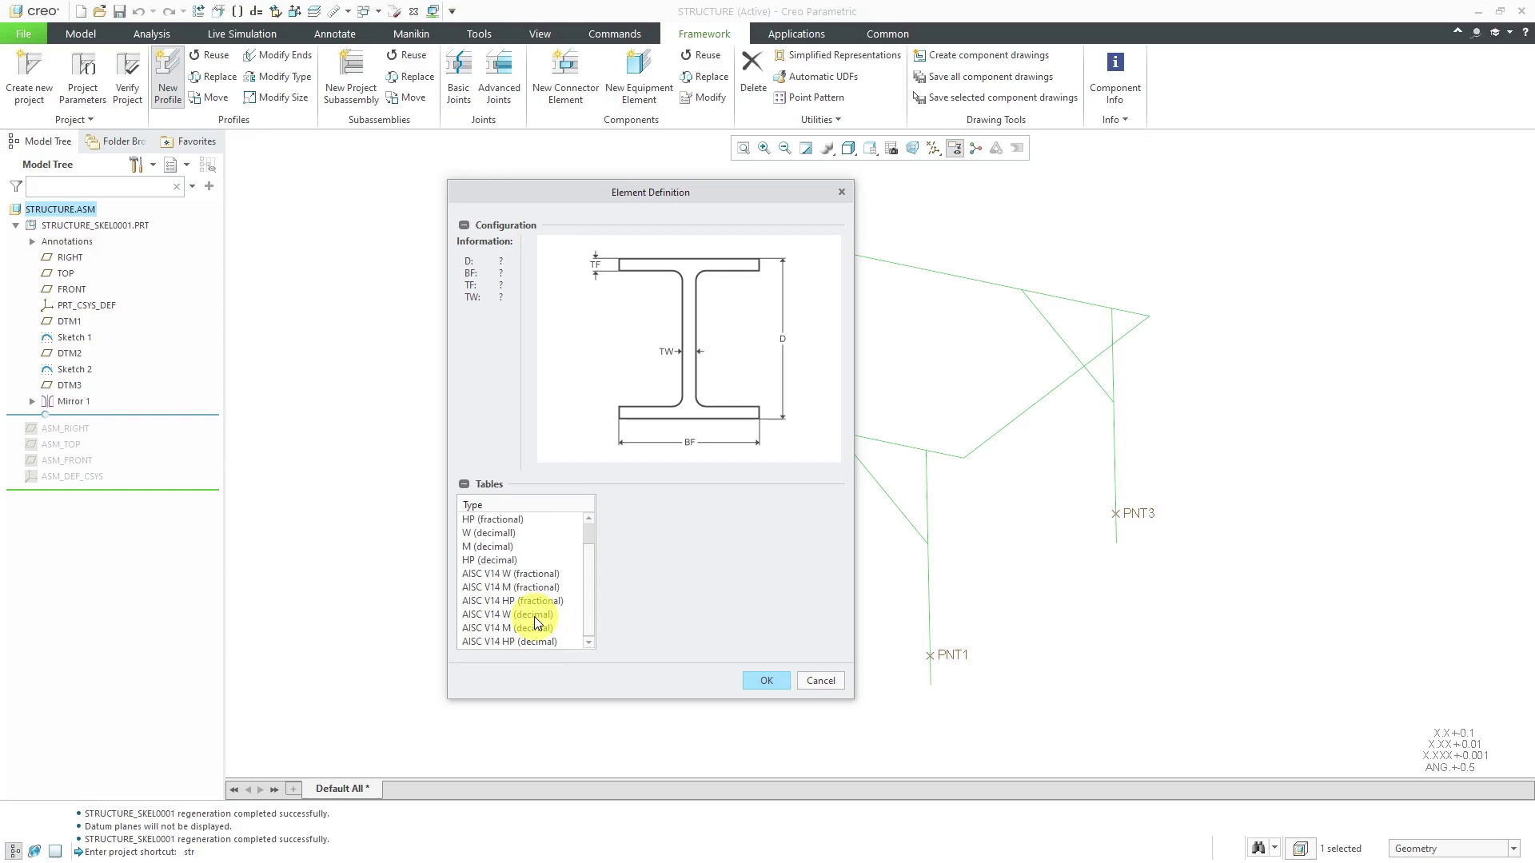
left_click(547, 617)
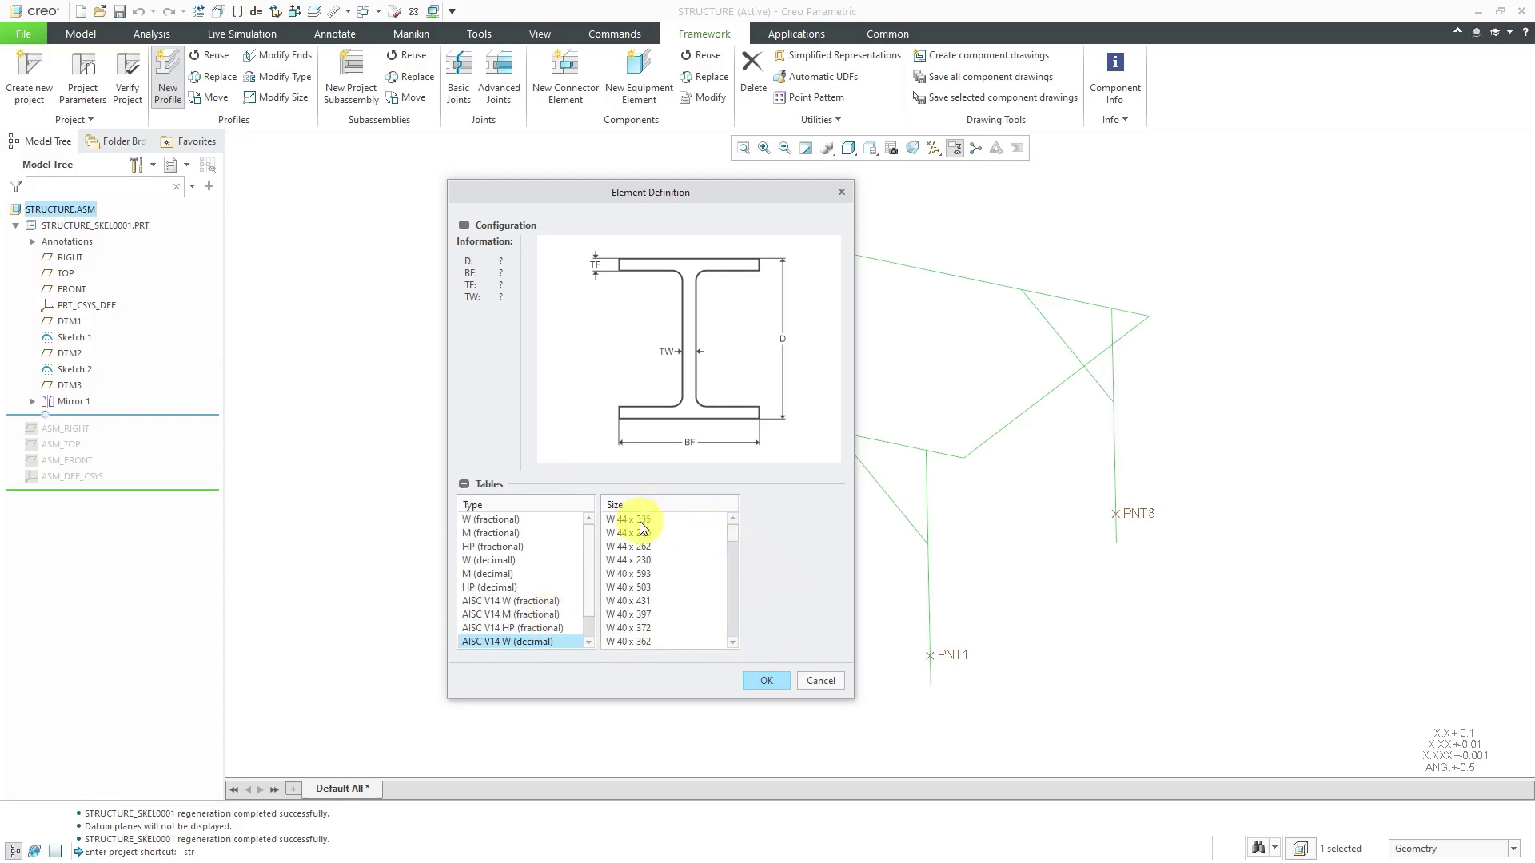
left_click(632, 520)
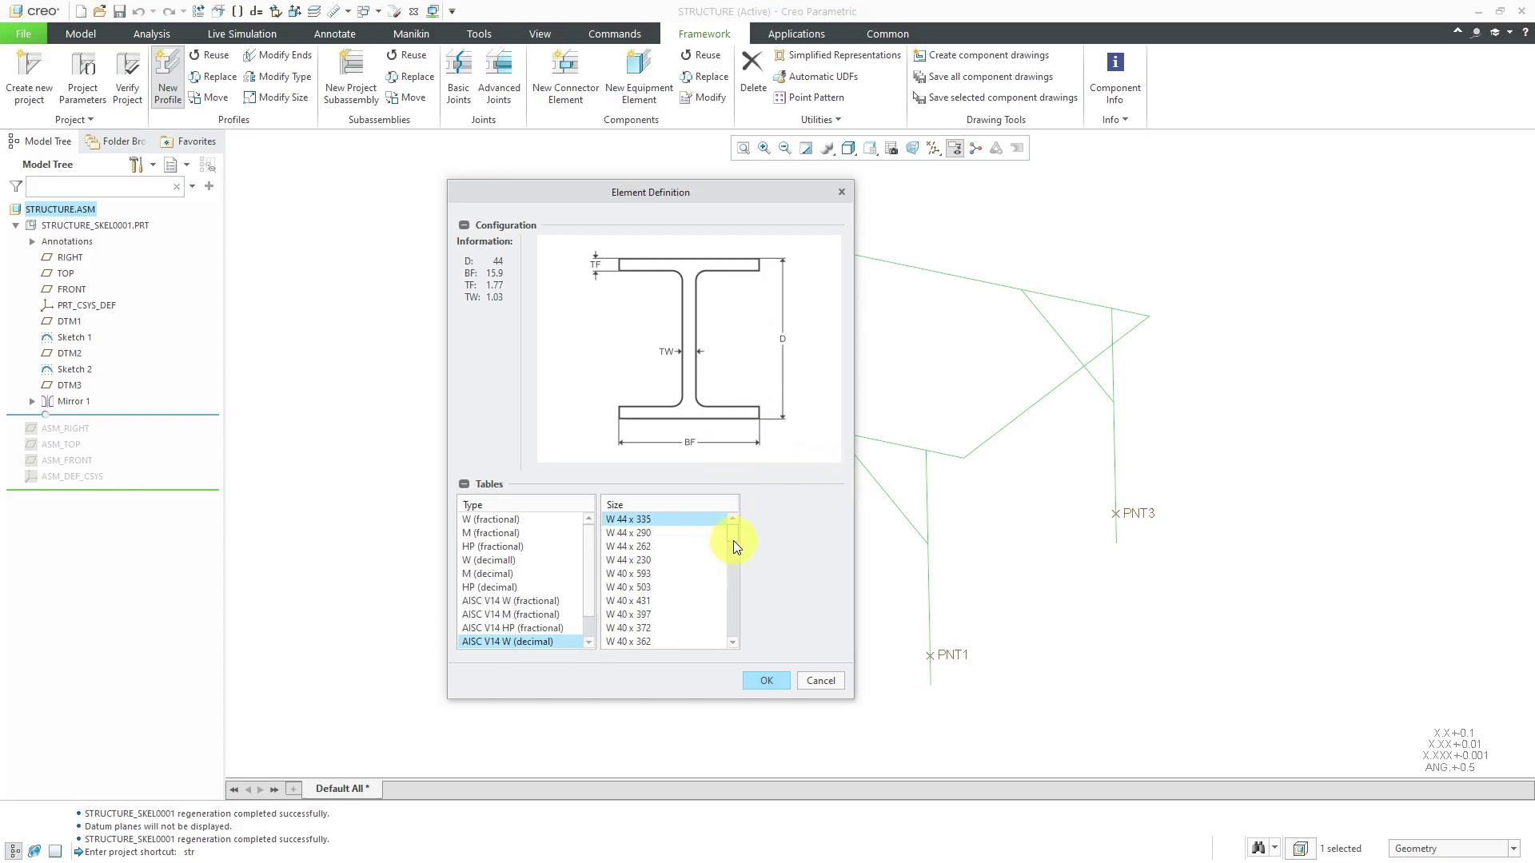
left_click_drag(734, 535, 732, 607)
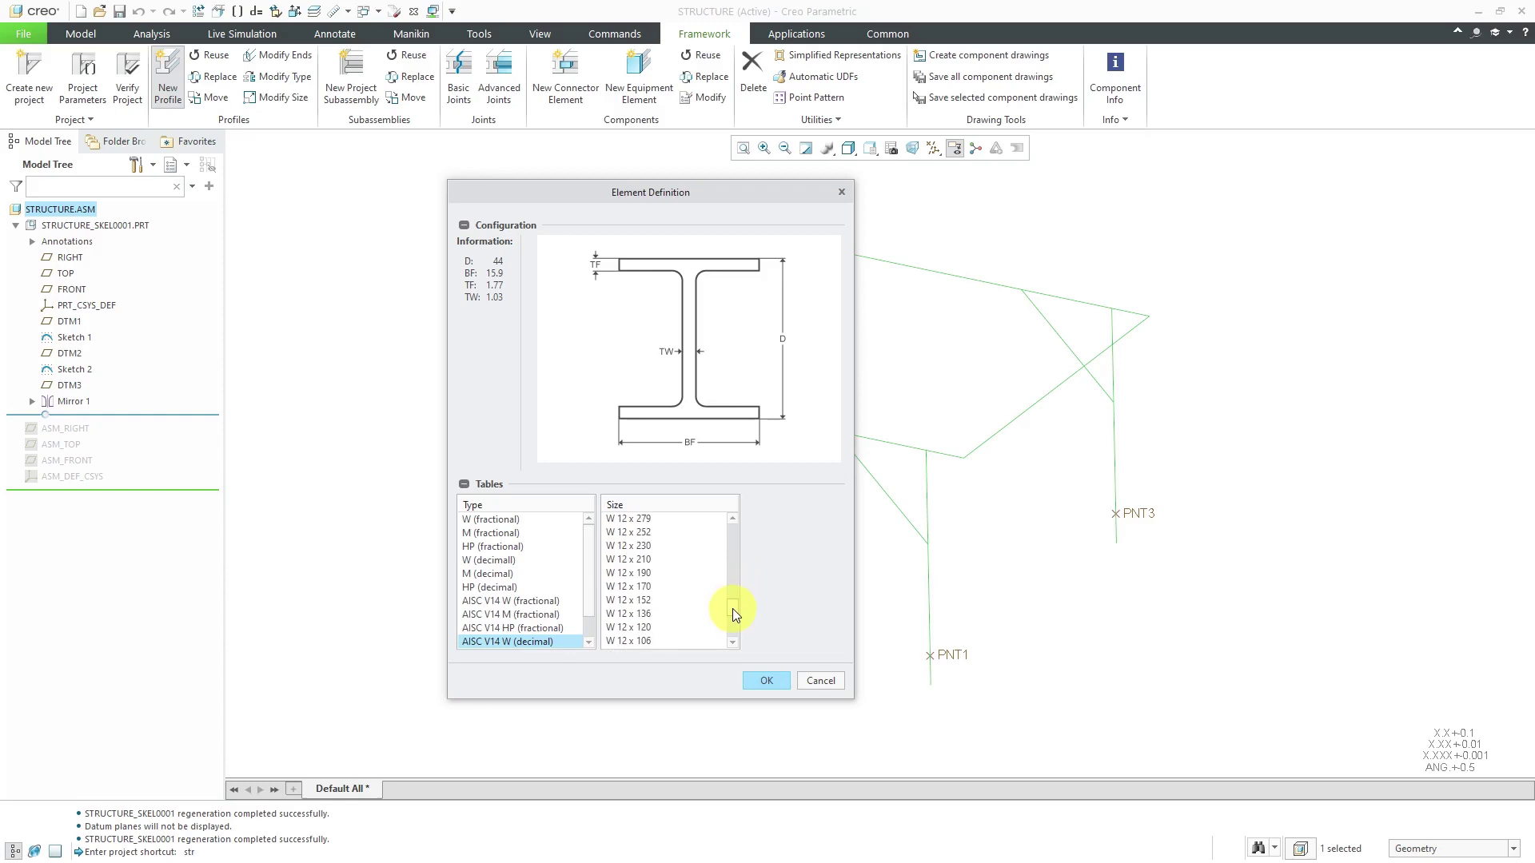
left_click(642, 574)
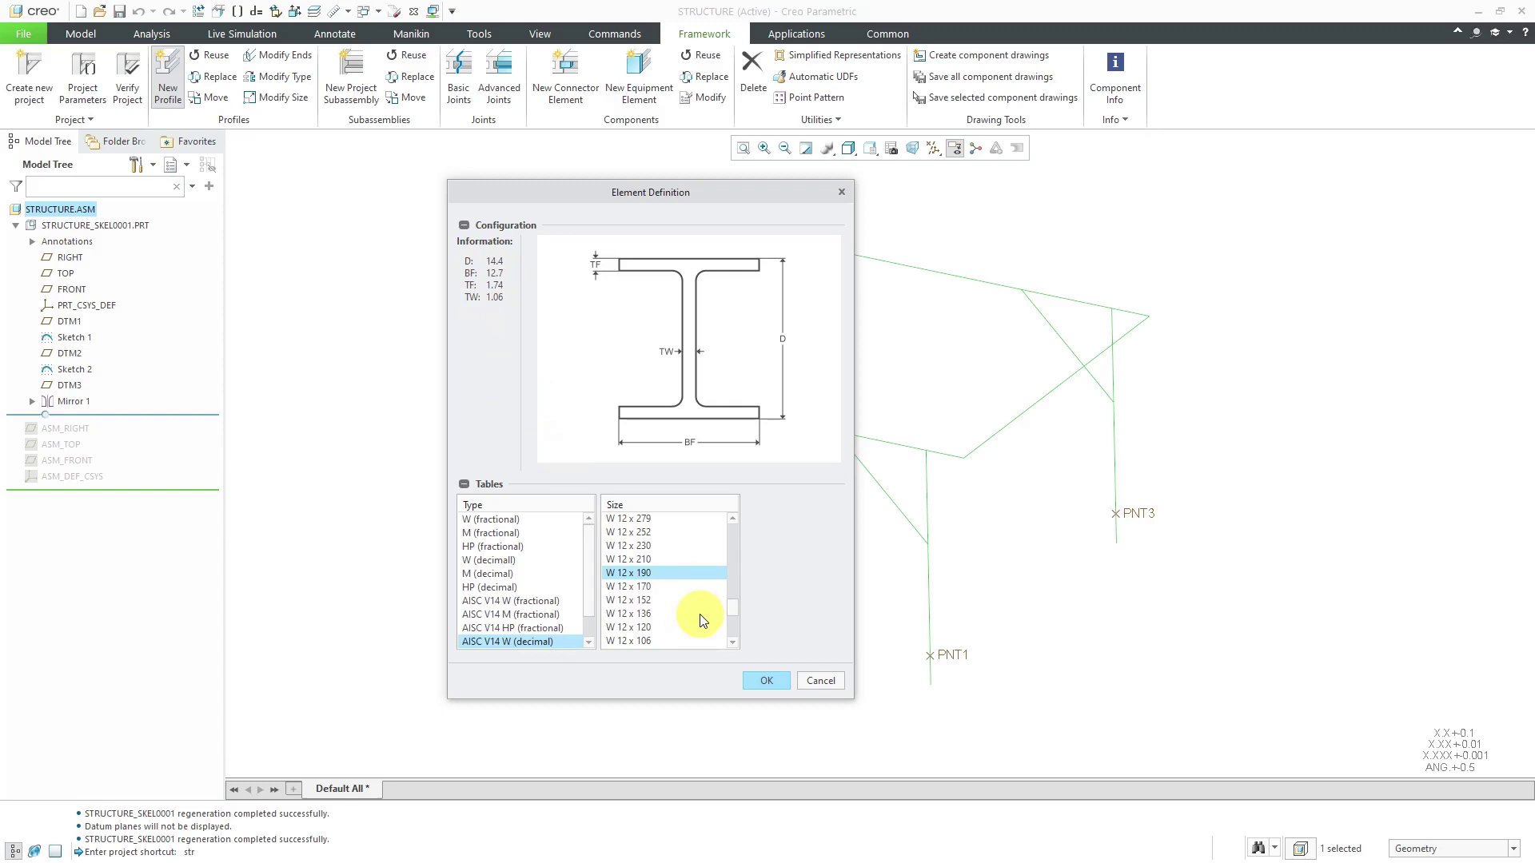
left_click(769, 686)
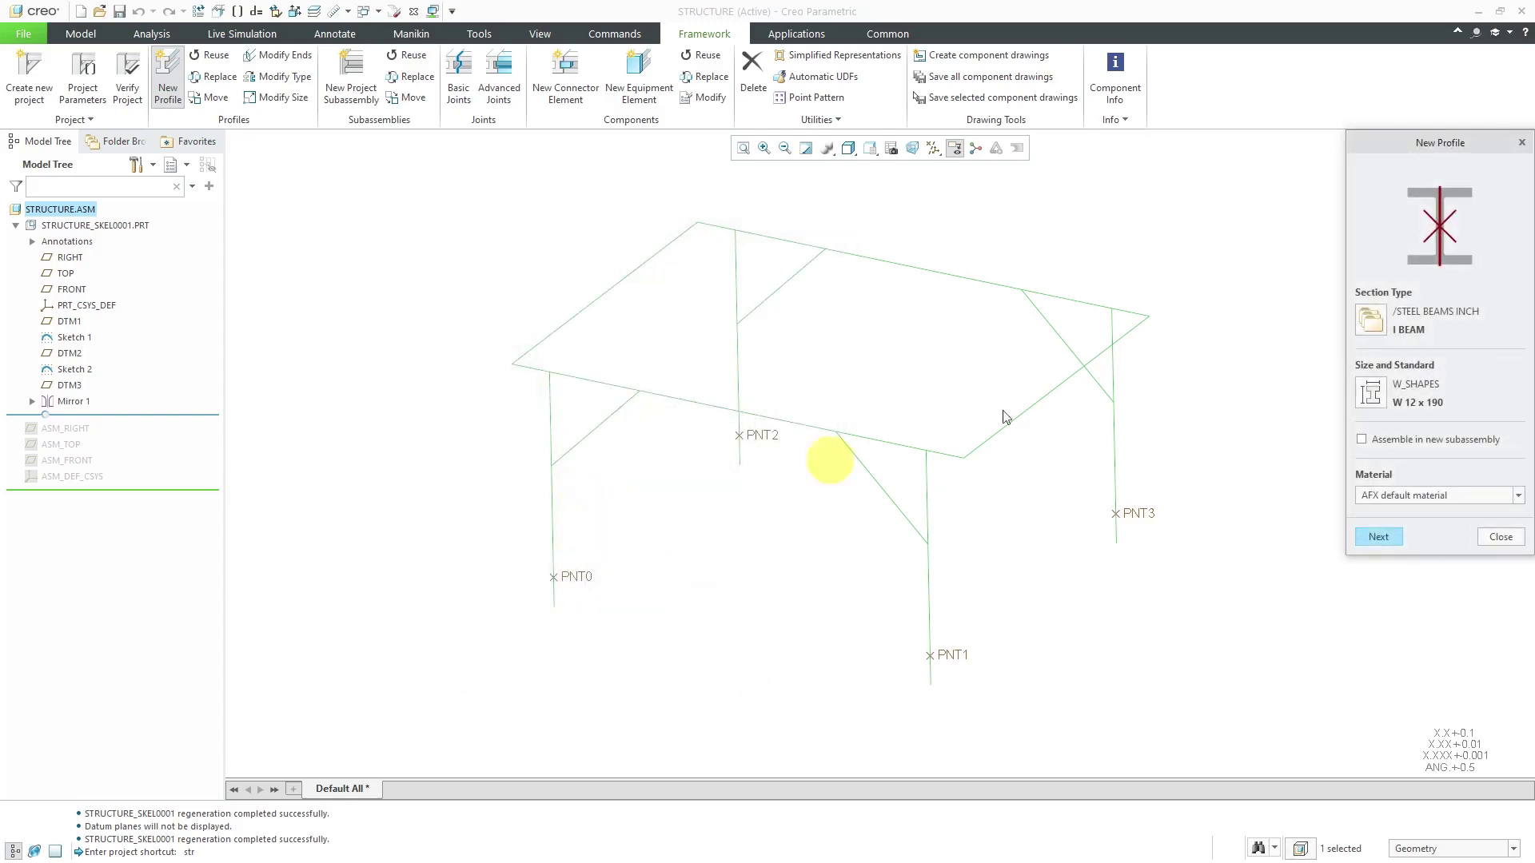
Step: Keep AFX default material for the new profile and place it on the vertical leg line at PNT0
left_click_drag(1428, 150, 1306, 177)
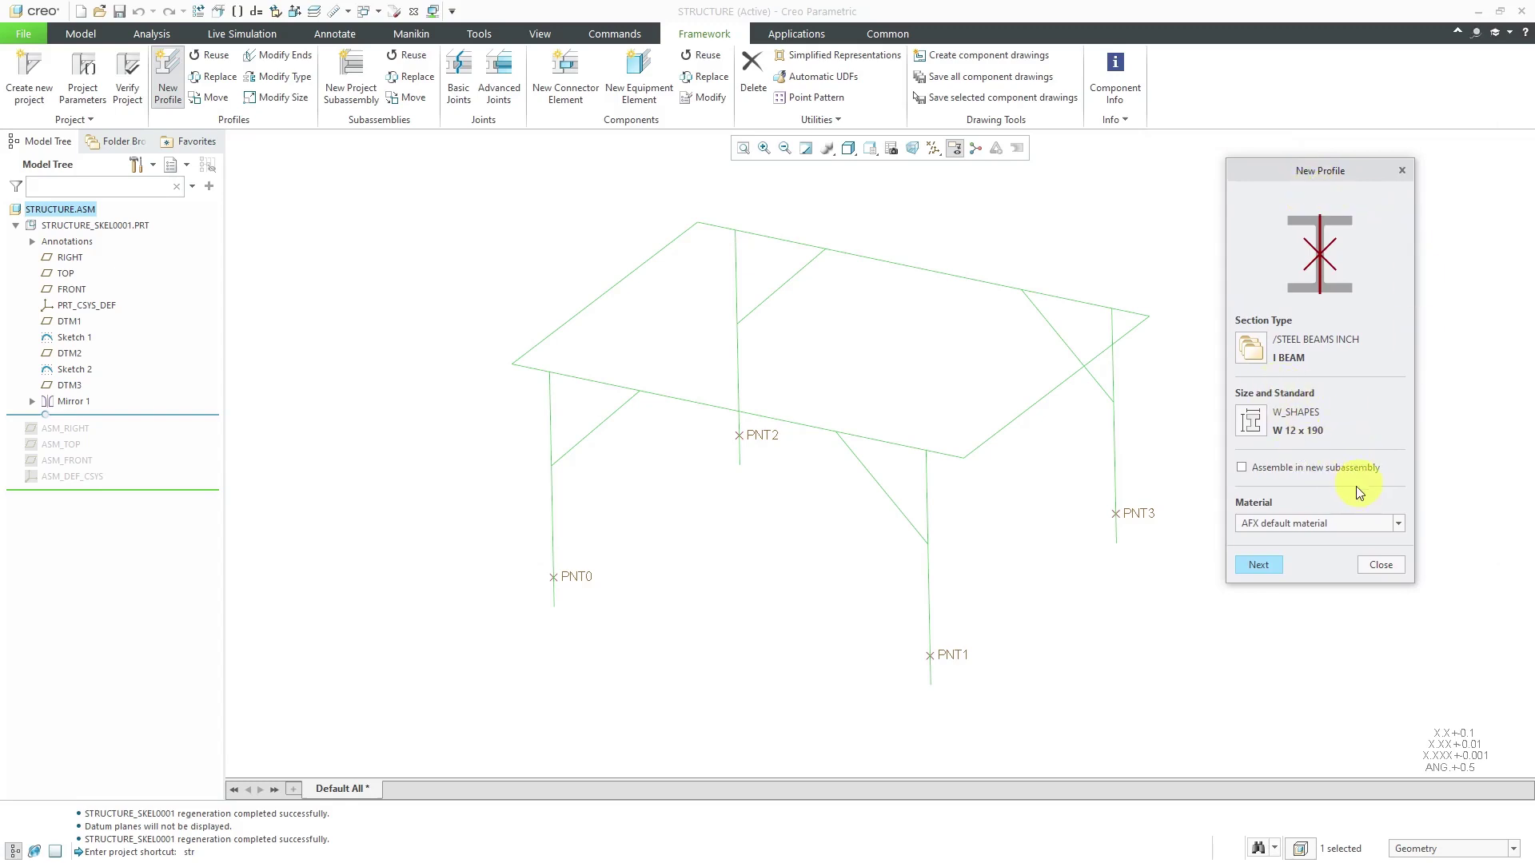
left_click(1330, 528)
left_click(1331, 527)
left_click(1262, 565)
left_click_drag(1438, 178, 1350, 150)
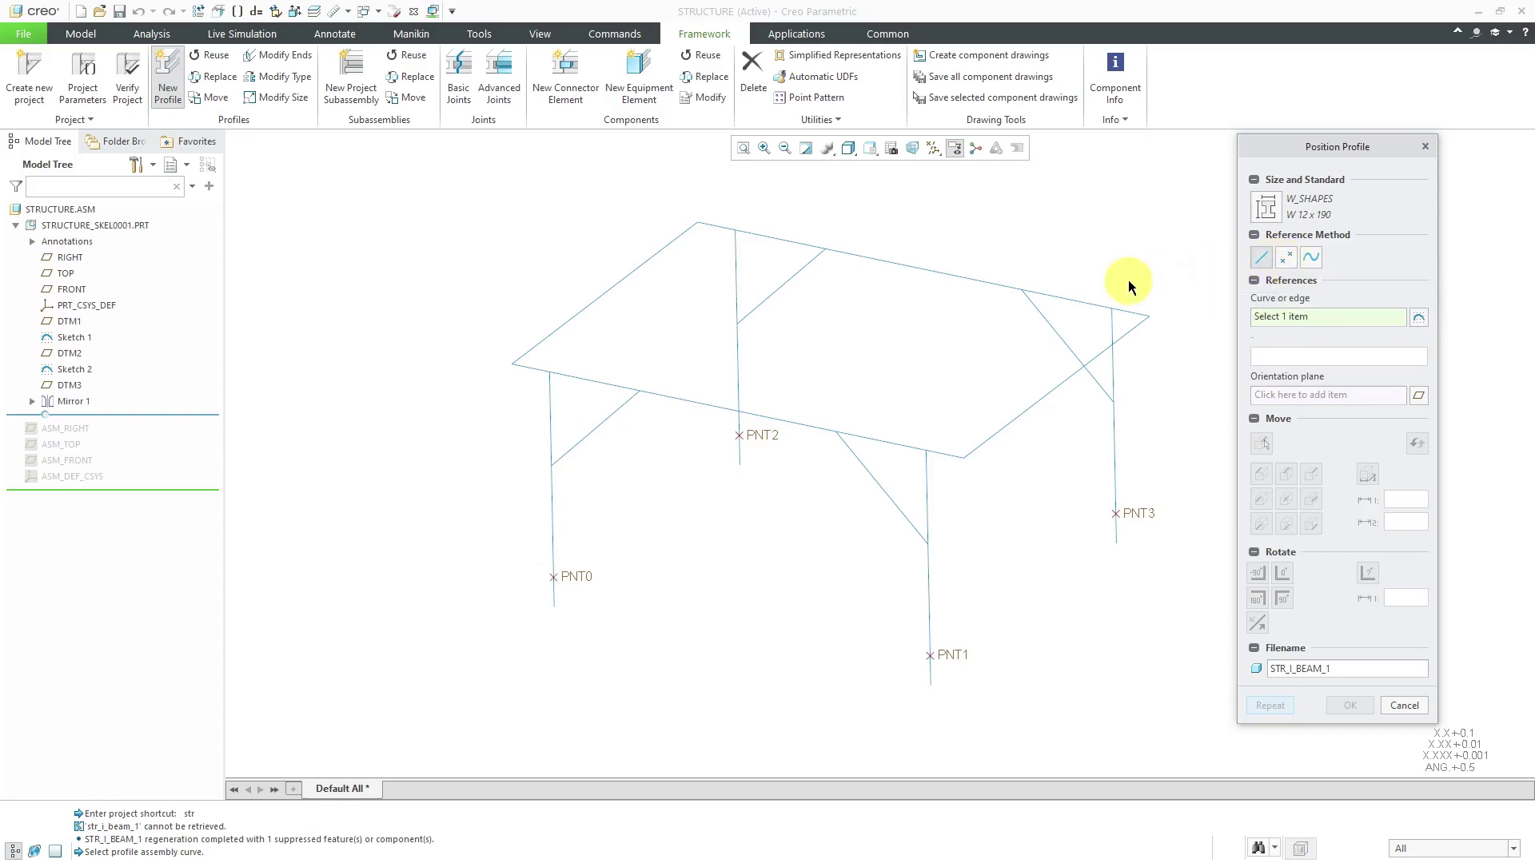
left_click(555, 530)
Step: Rotate the I-beam on the PNT0 leg by 90 degrees about its axis and check its orientation
scroll(559, 398, "up", 6)
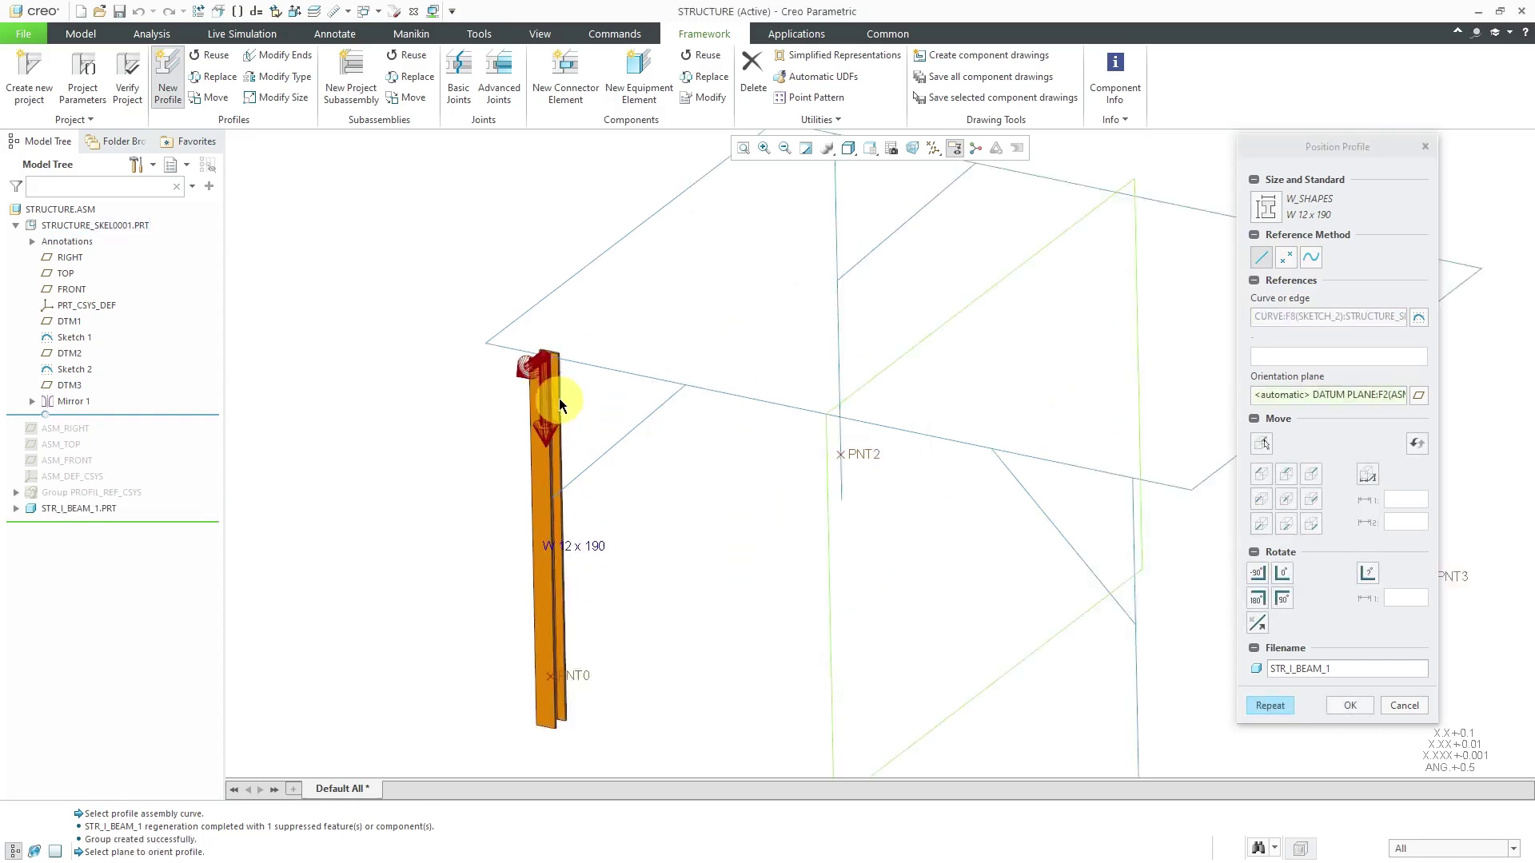
scroll(548, 363, "down", 3)
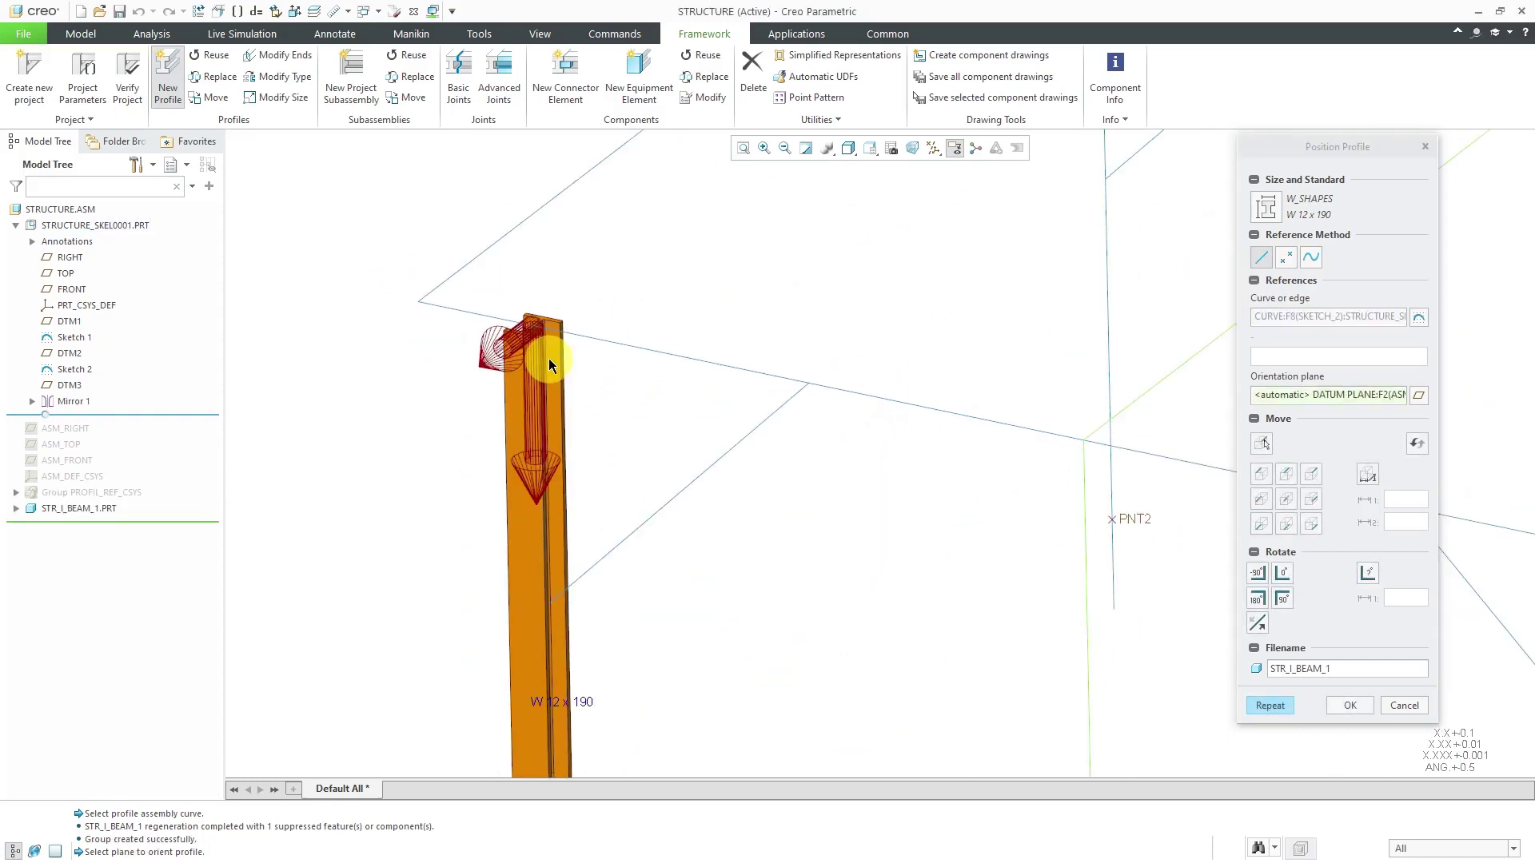
scroll(550, 364, "down", 2)
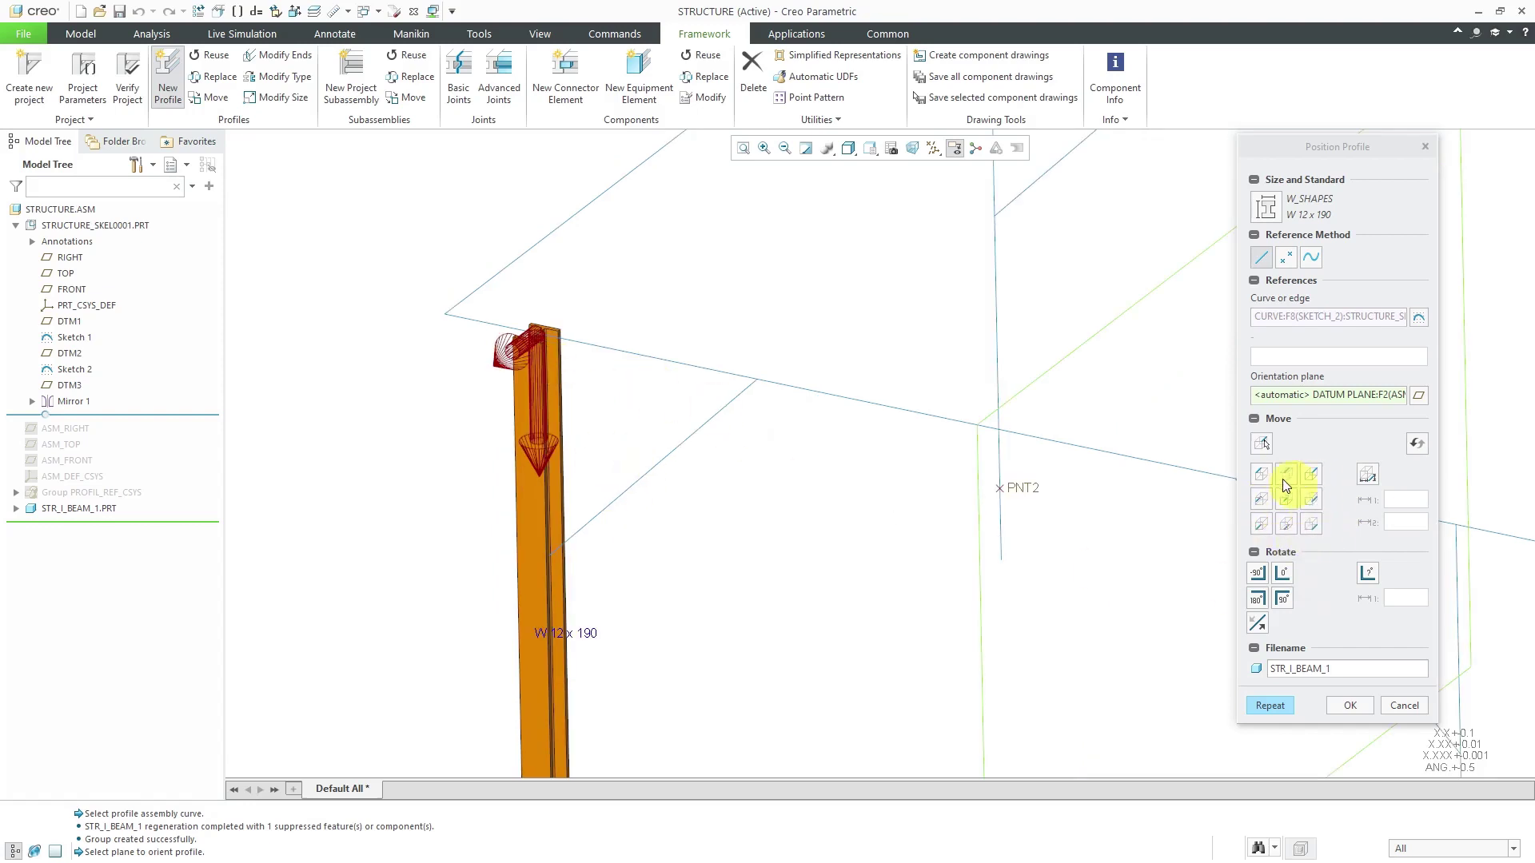
scroll(592, 427, "down", 2)
middle_click_drag(592, 427, 578, 387)
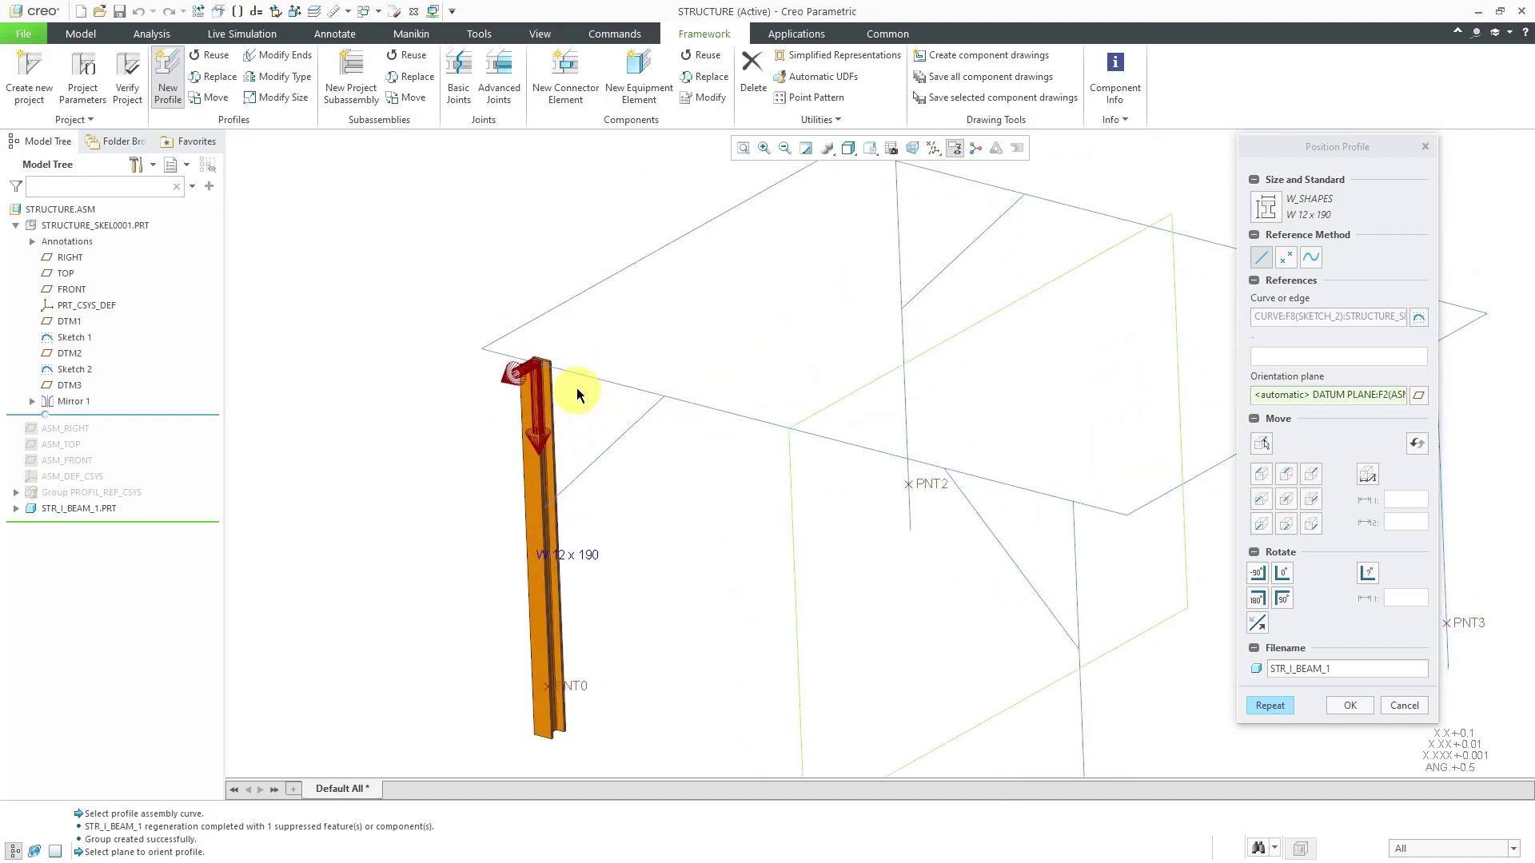
mouse_move(548, 624)
middle_mouse_down()
mouse_move(529, 537)
mouse_move(501, 541)
mouse_move(541, 647)
middle_mouse_up()
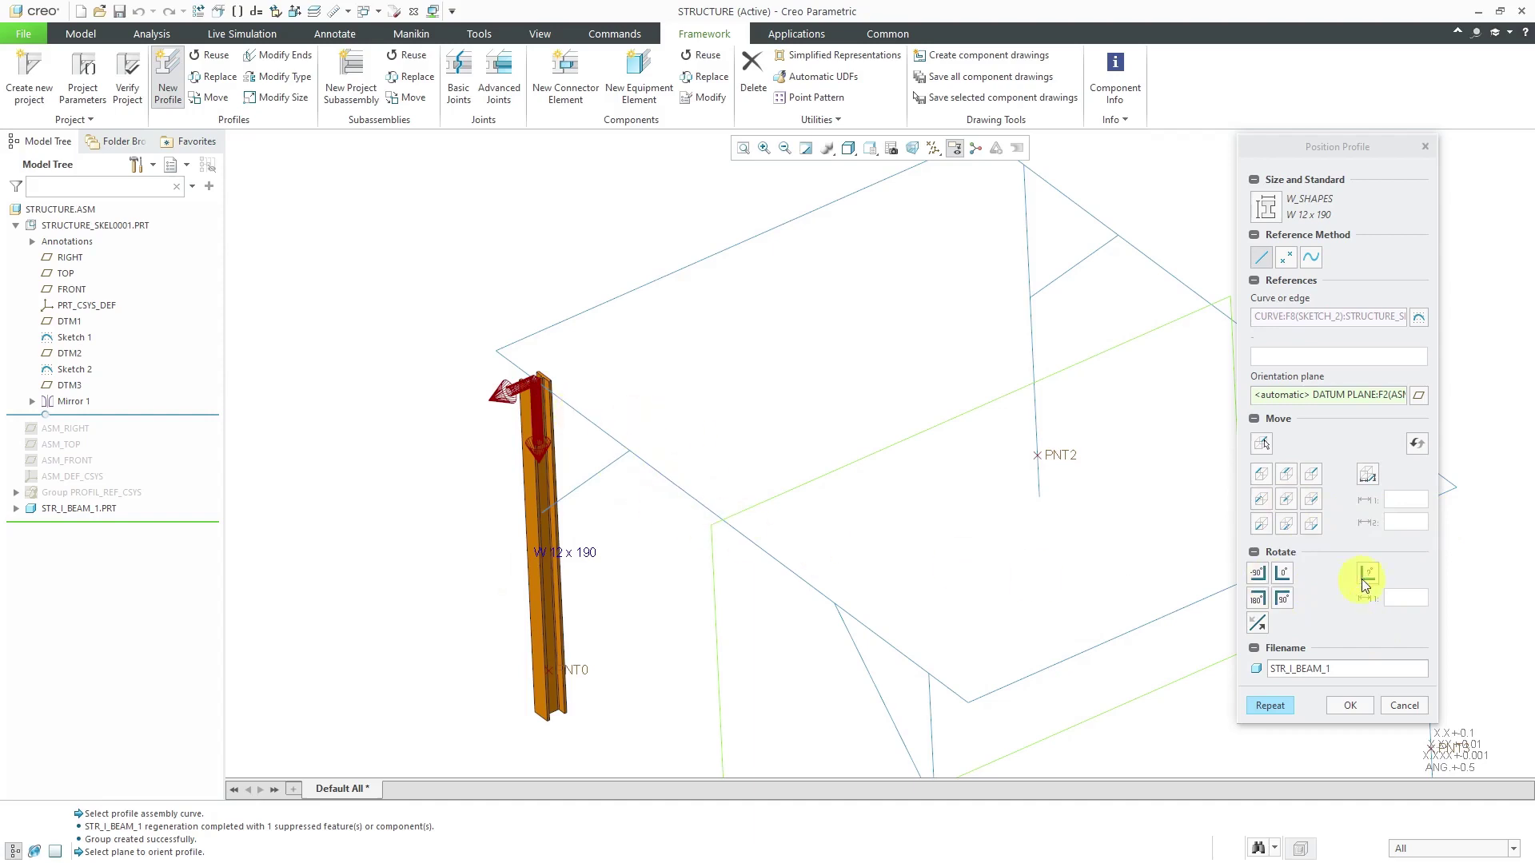
left_click(1282, 597)
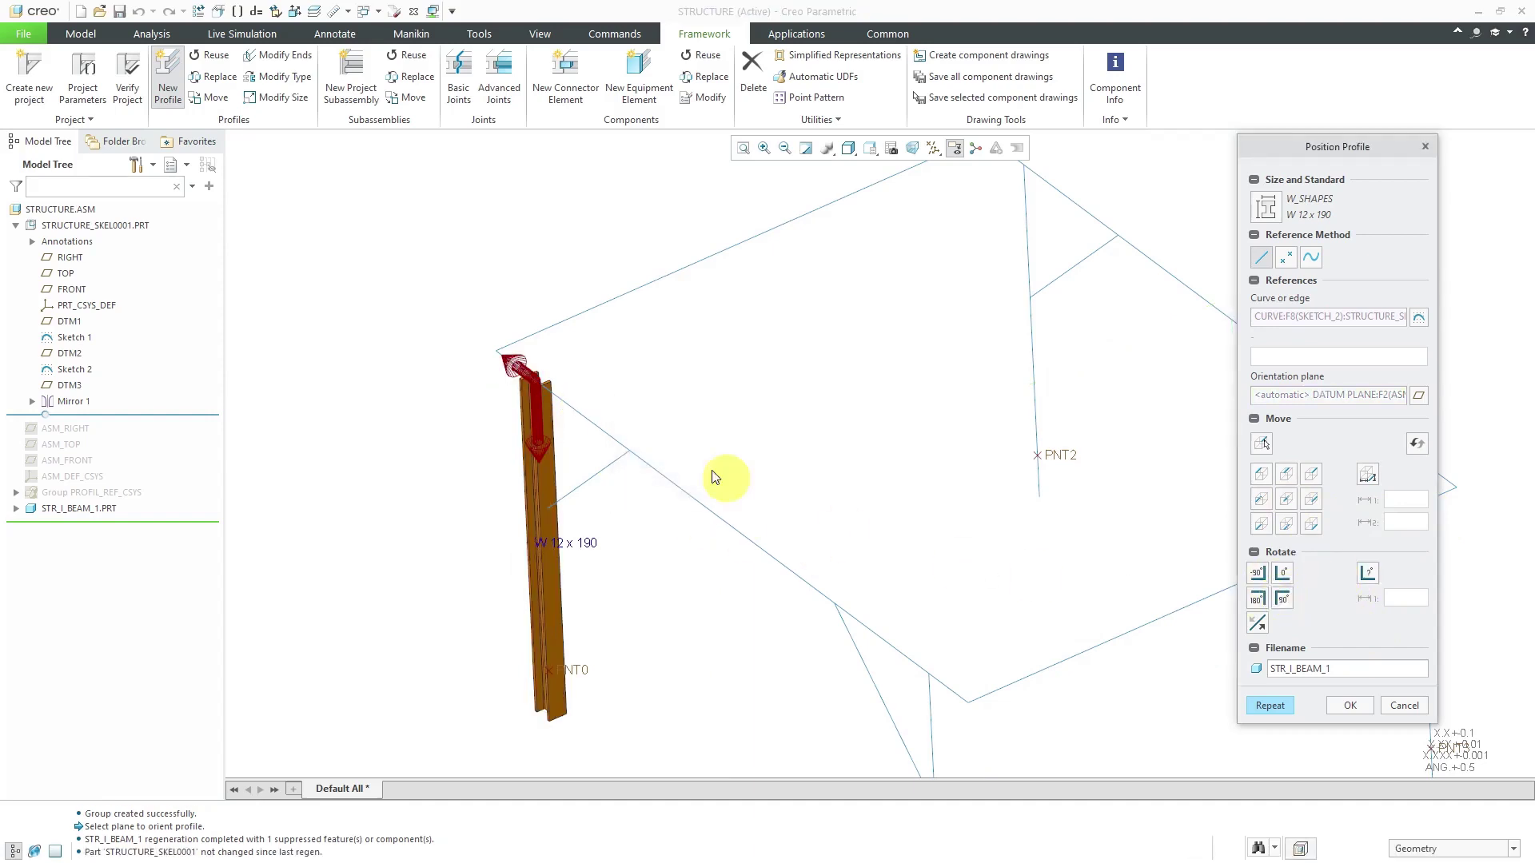
scroll(530, 389, "down", 3)
scroll(525, 366, "down", 2)
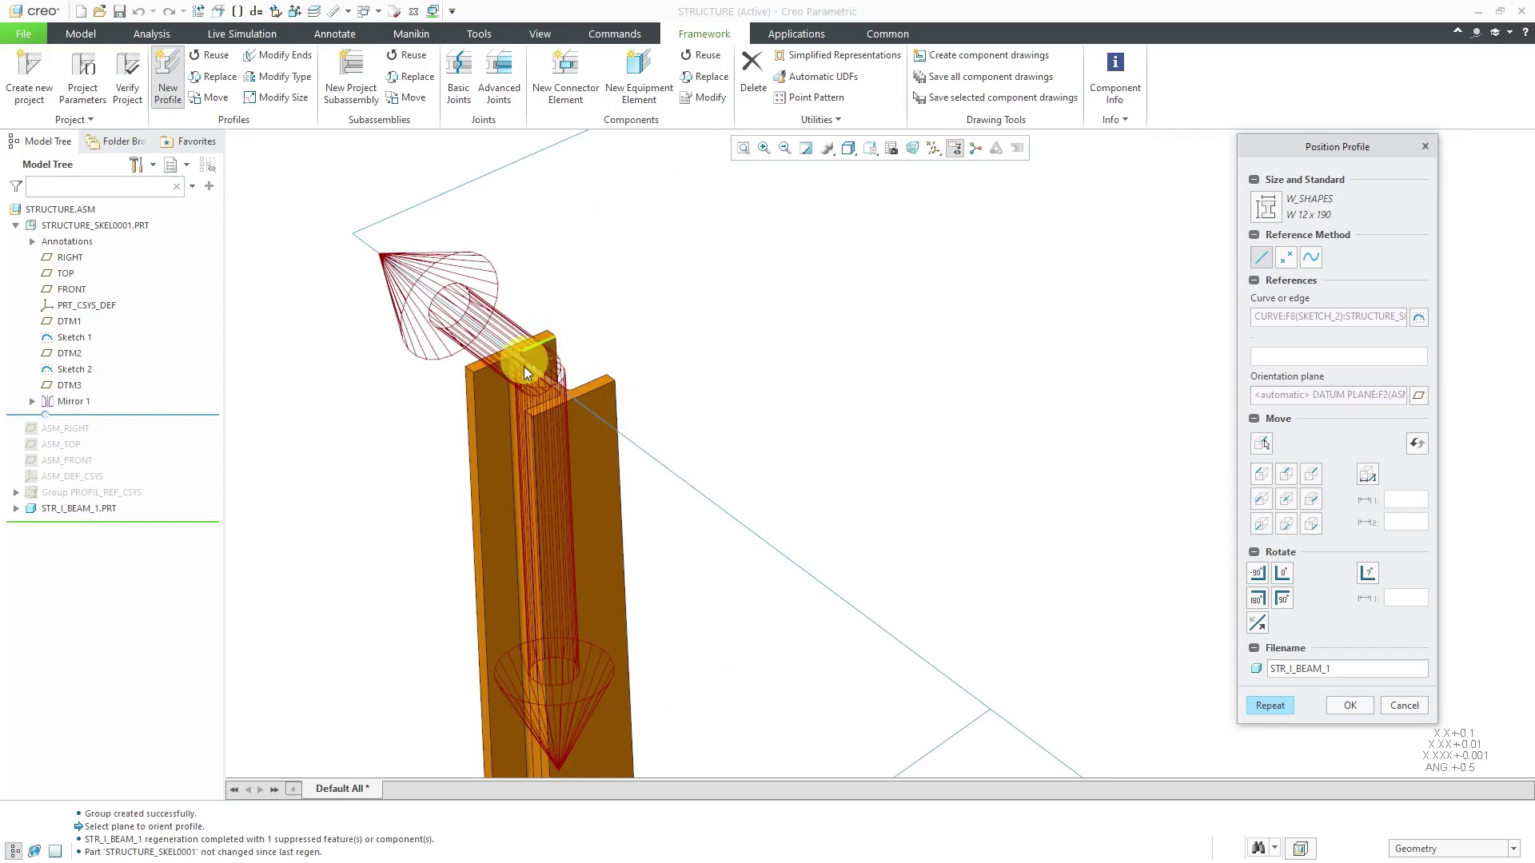
scroll(536, 359, "up", 5)
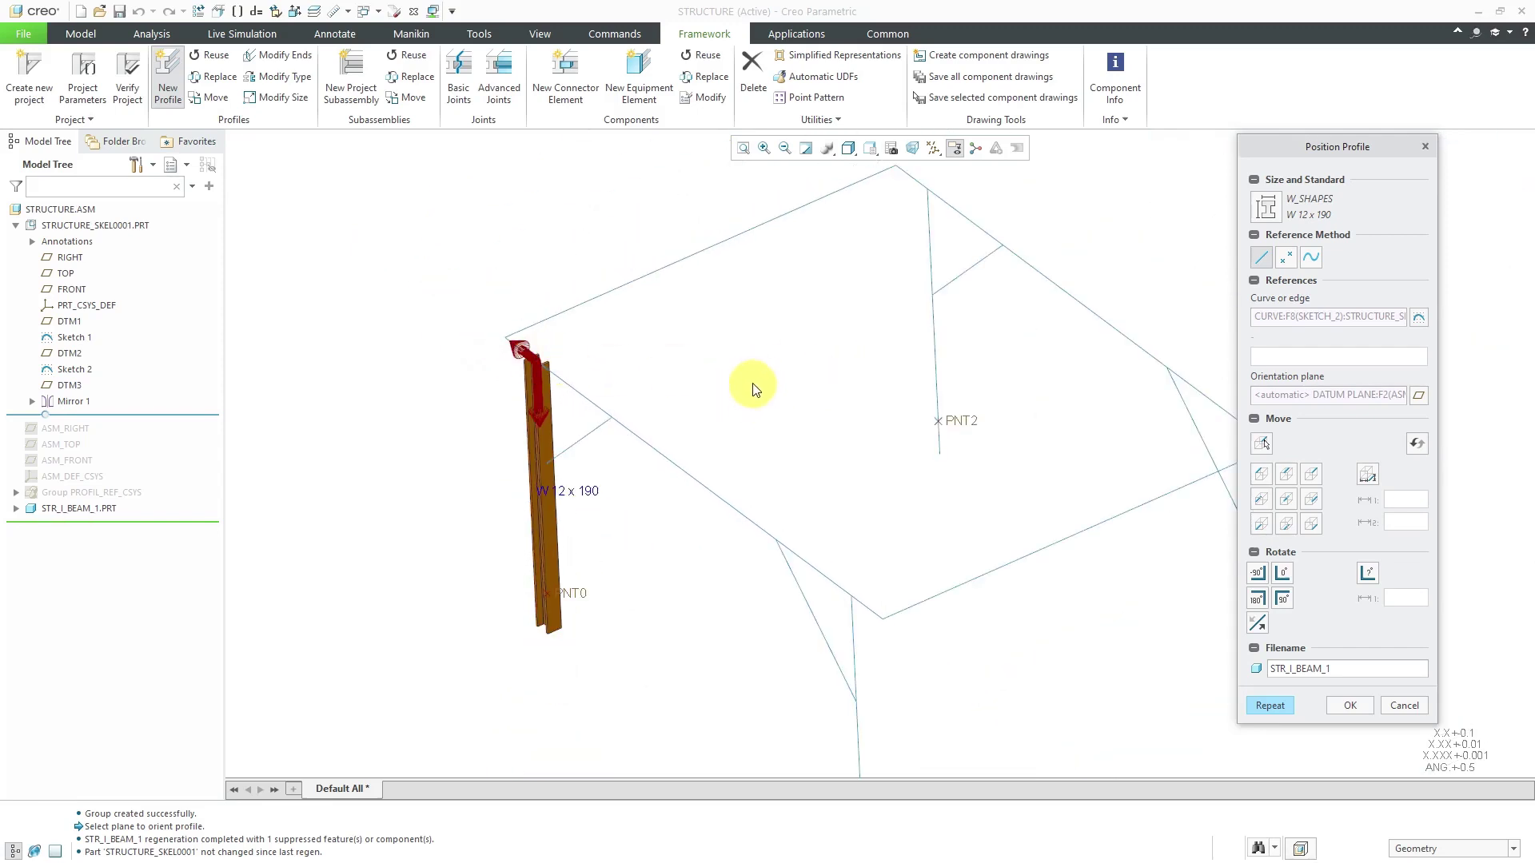
scroll(739, 374, "up", 1)
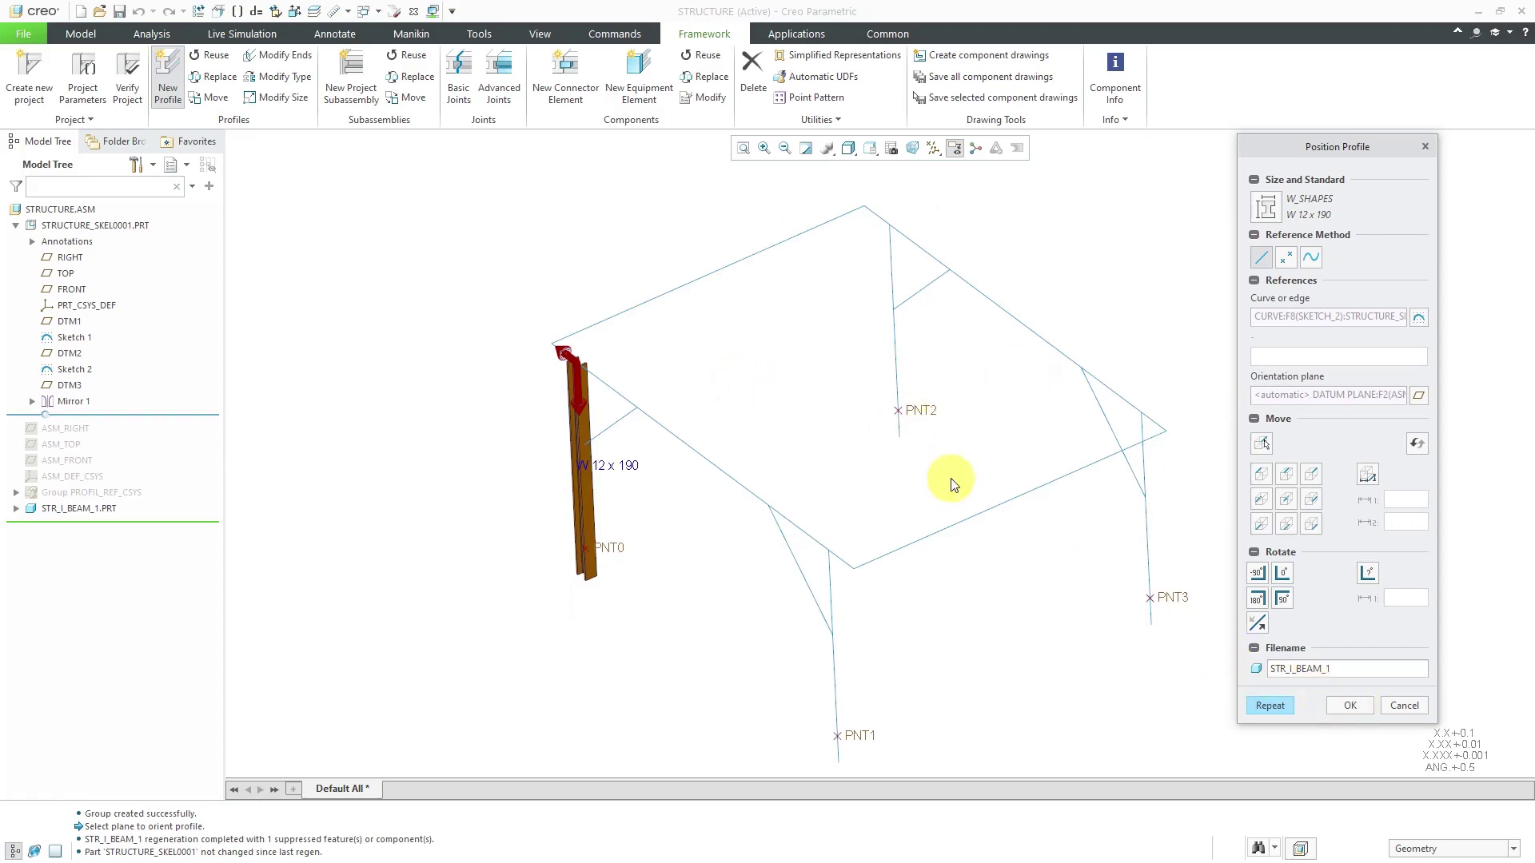
Step: Repeat the W 12 x 190 beam on the vertical leg line at PNT1 and rotate it 90 degrees
left_click(1277, 705)
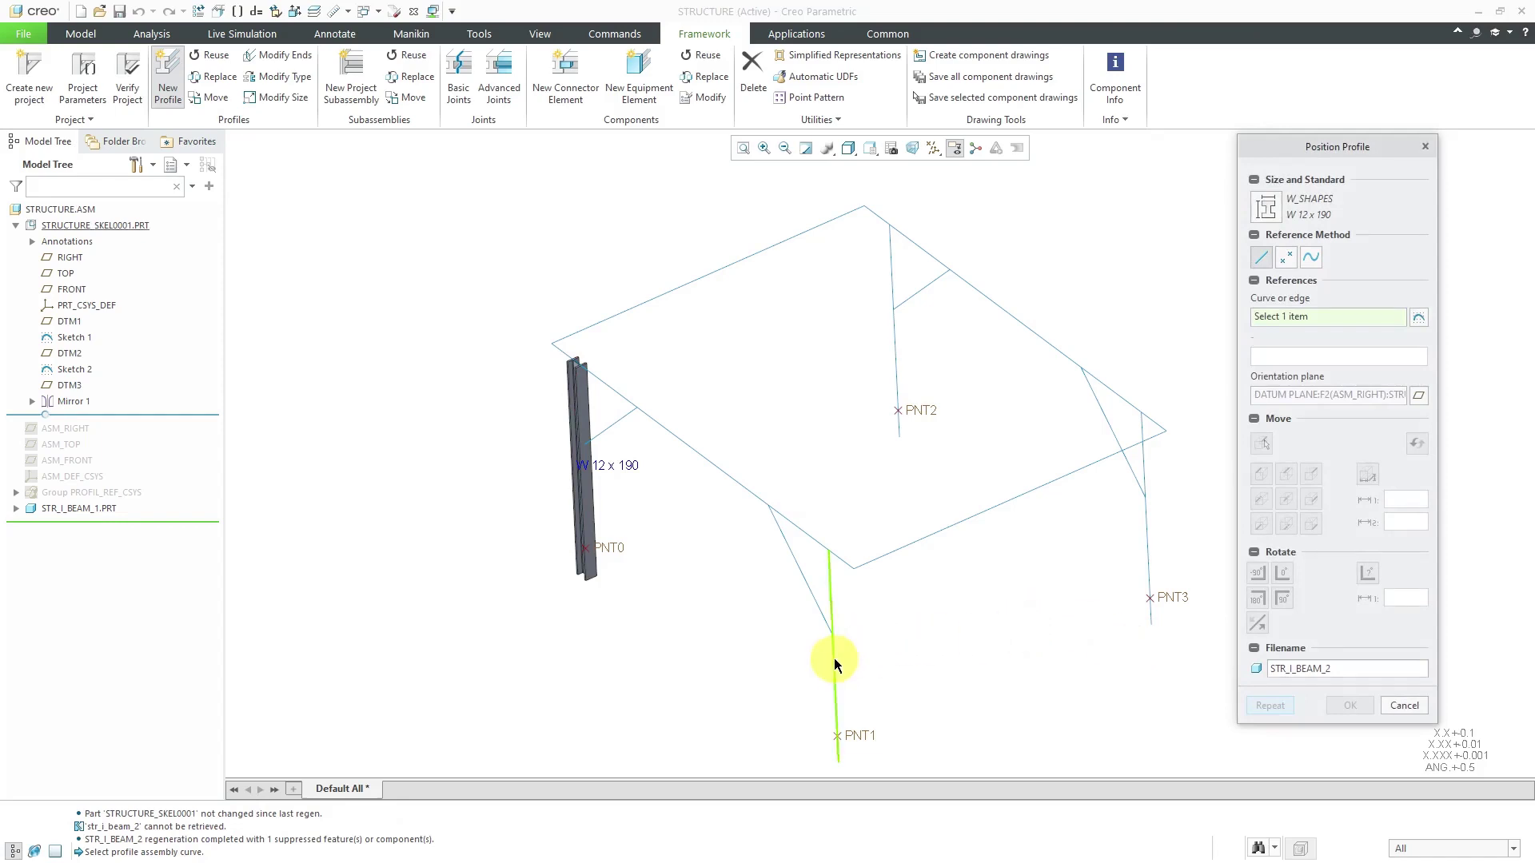
left_click(833, 659)
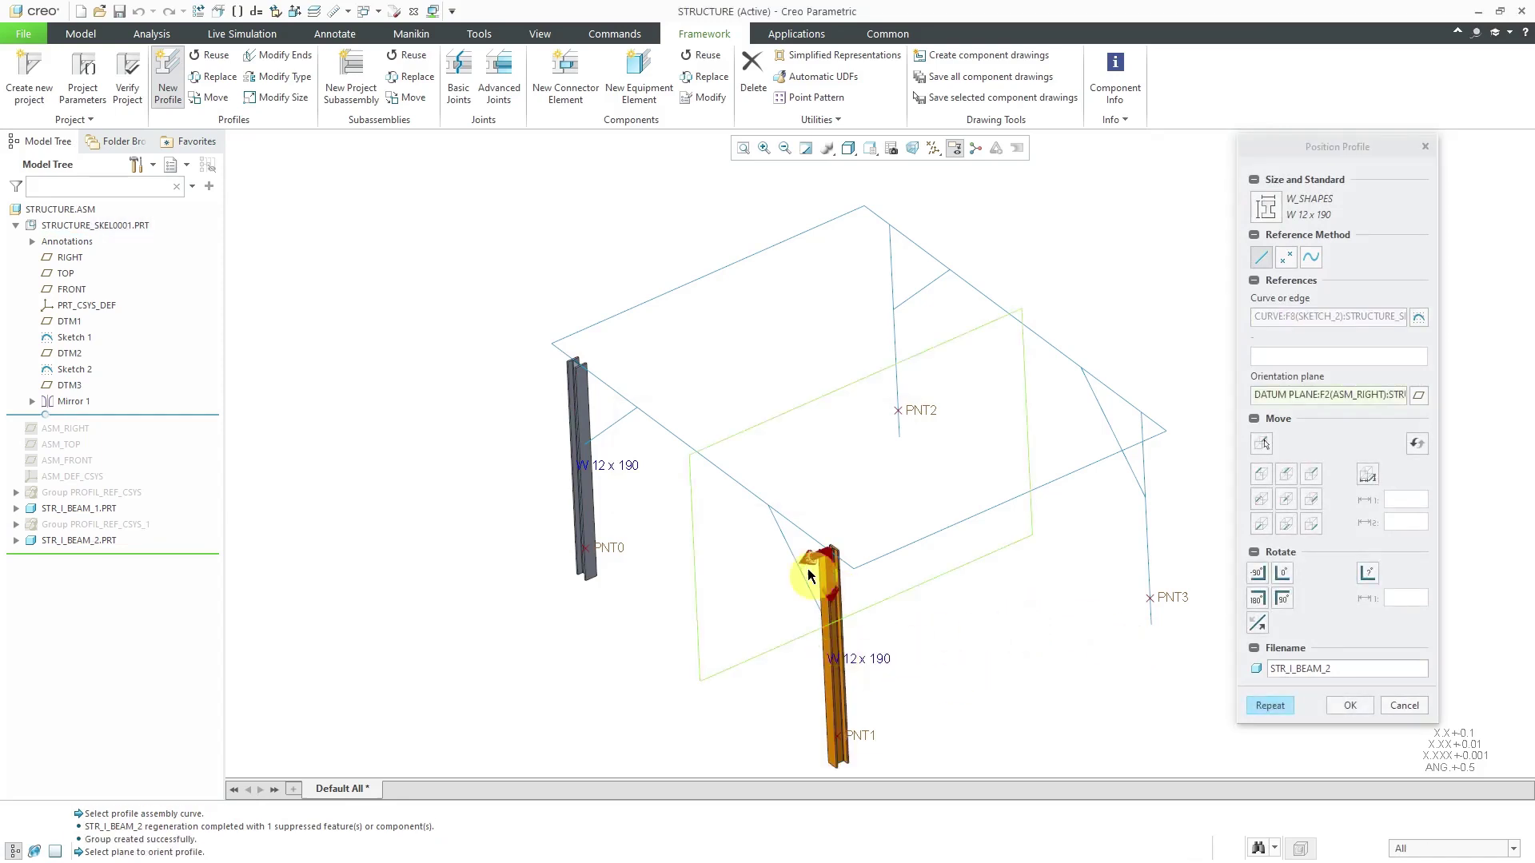
scroll(809, 561, "up", 5)
scroll(809, 562, "down", 5)
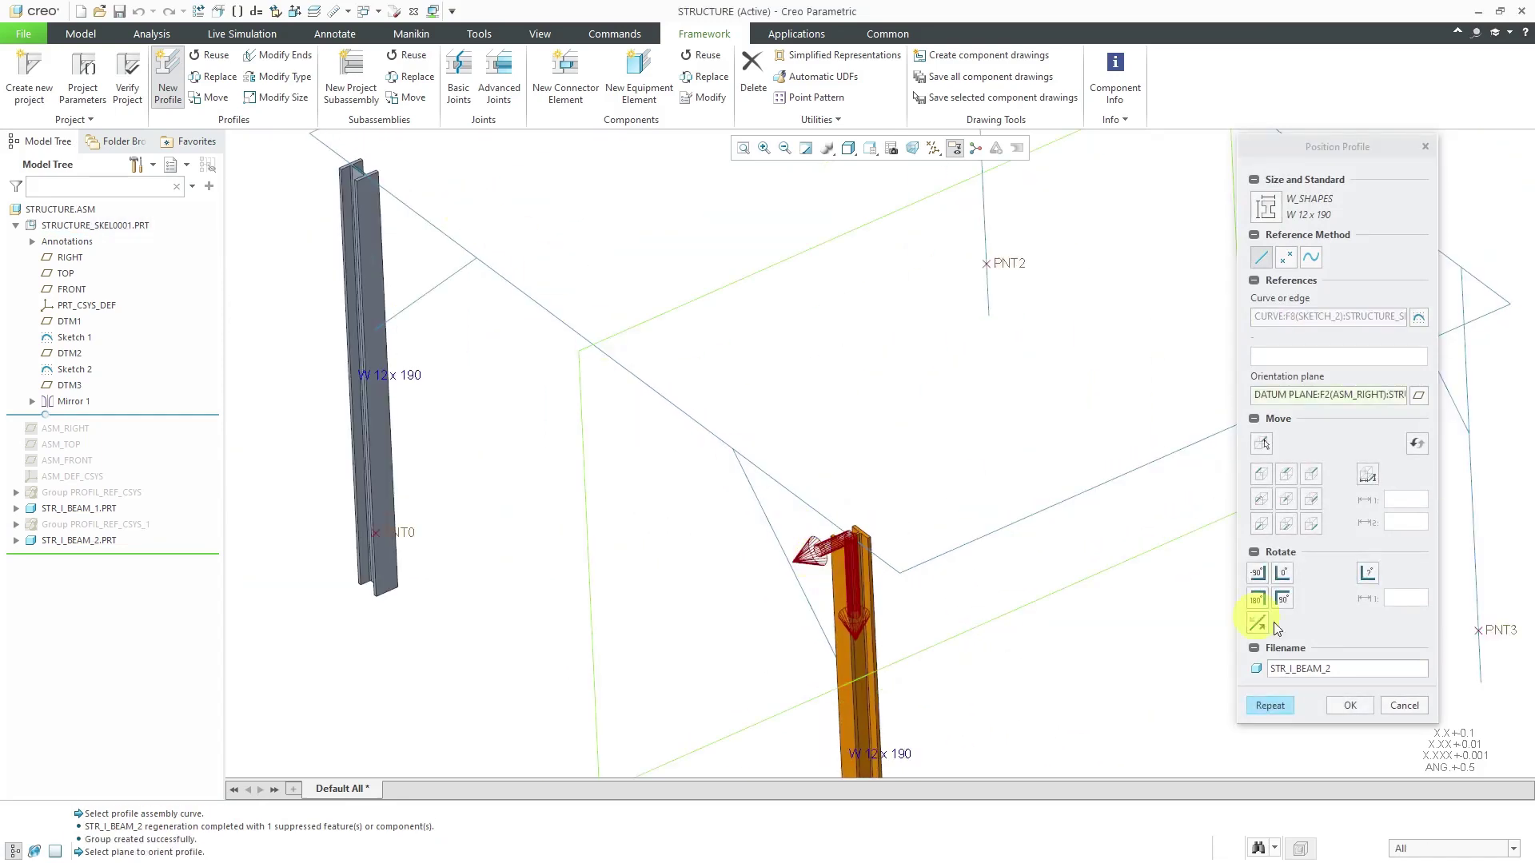
left_click(1282, 599)
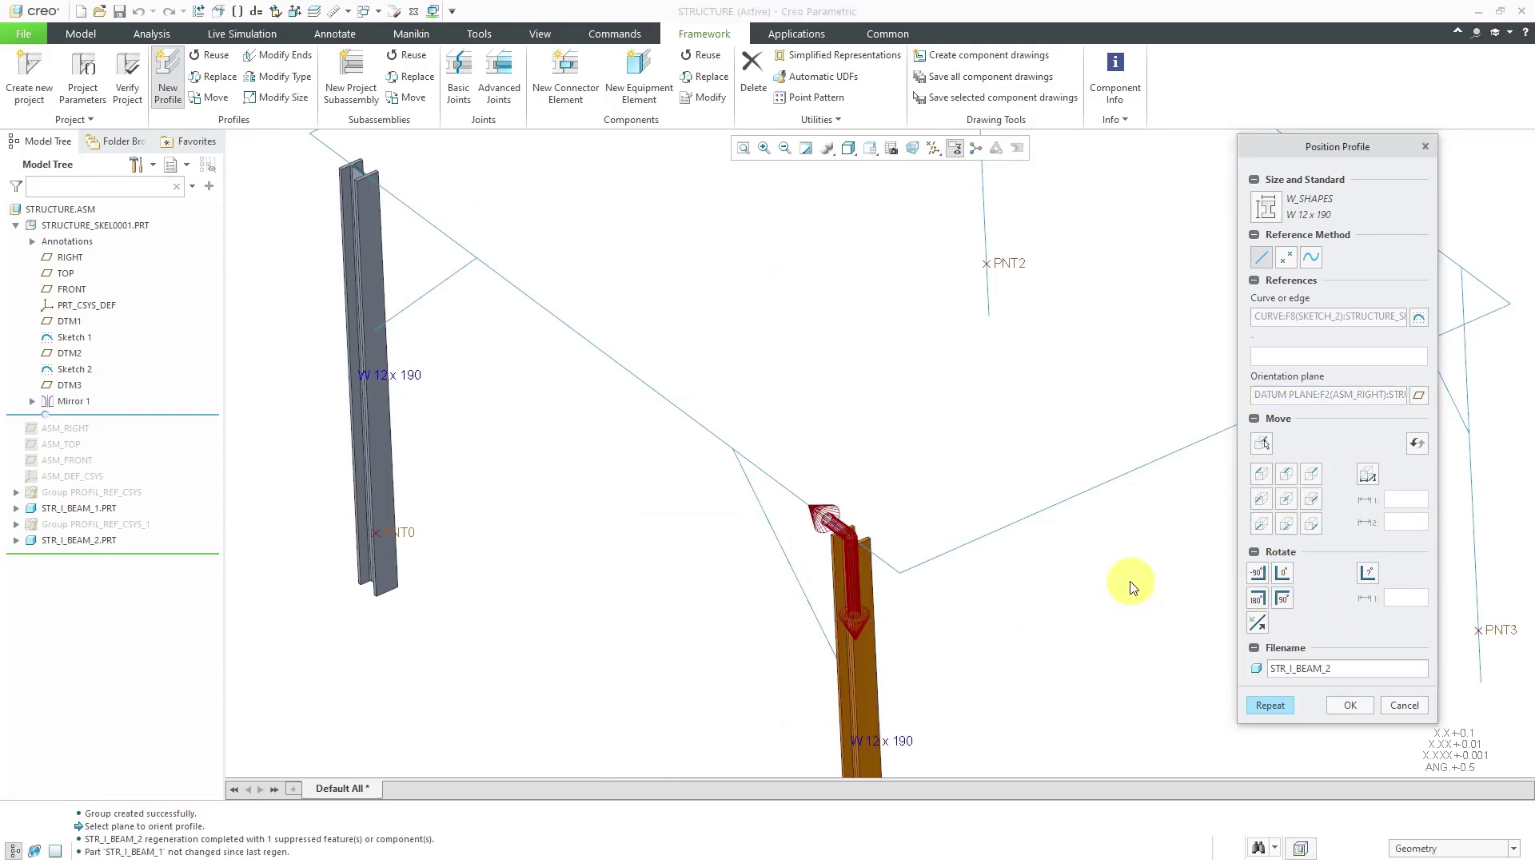
Step: Repeat the W 12 x 190 beam on the vertical leg line at PNT2 and rotate it 90 degrees
left_click(1270, 707)
scroll(767, 565, "down", 3)
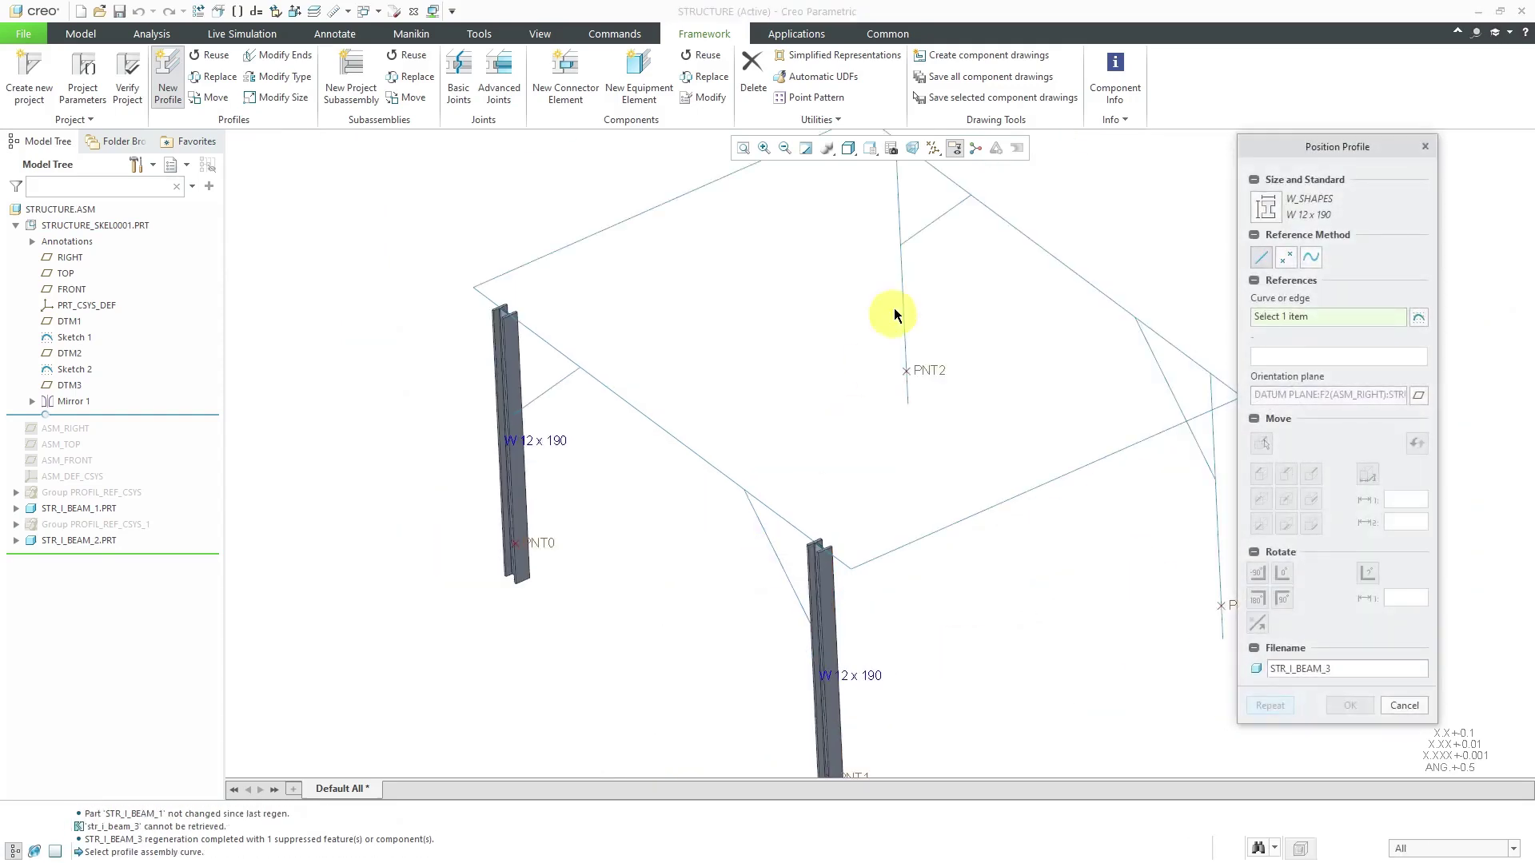
left_click(901, 306)
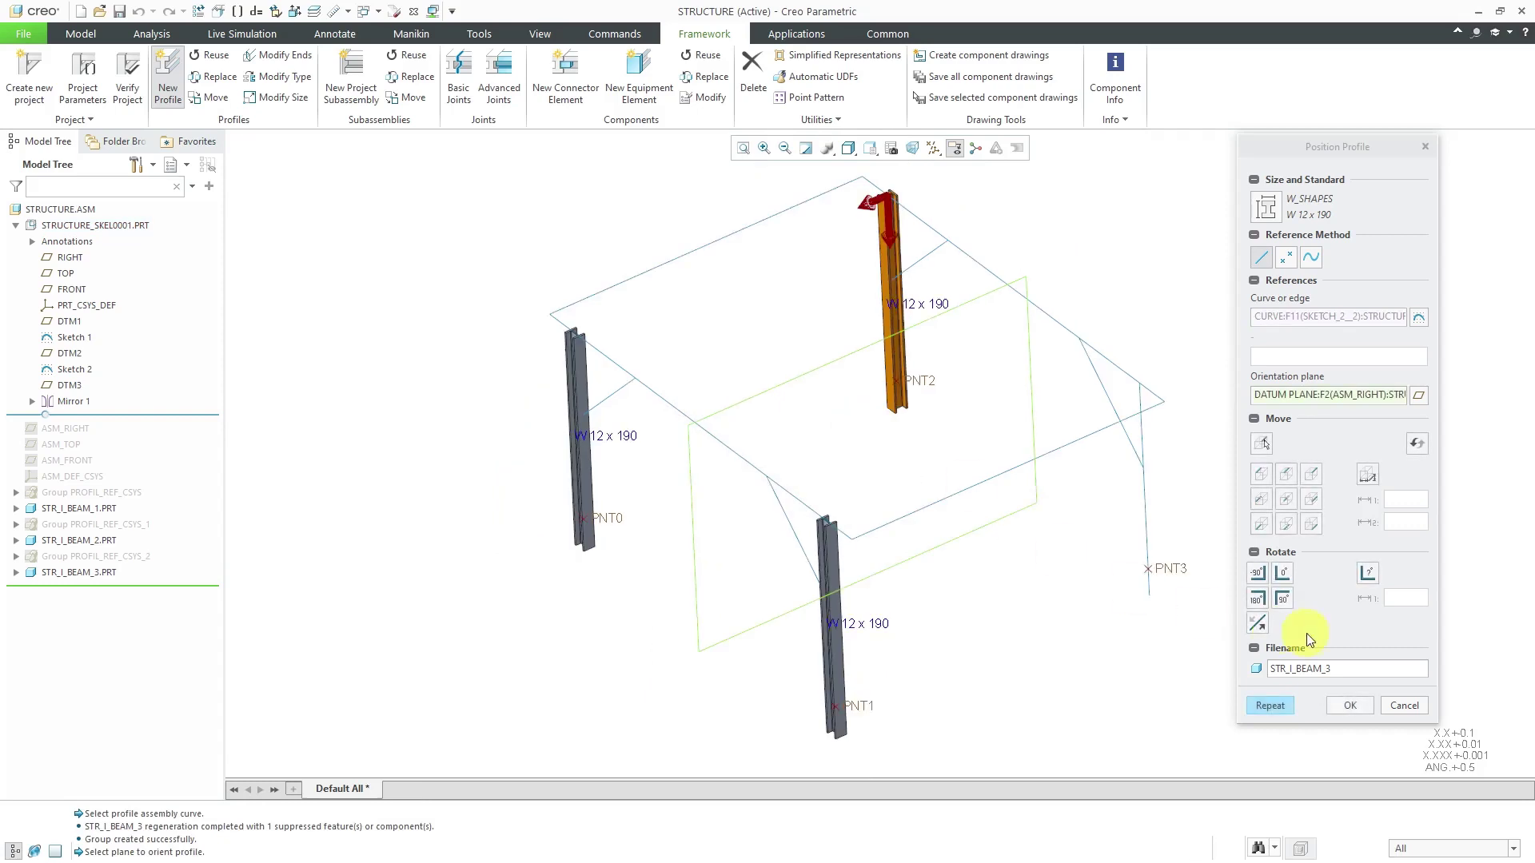
left_click(1284, 599)
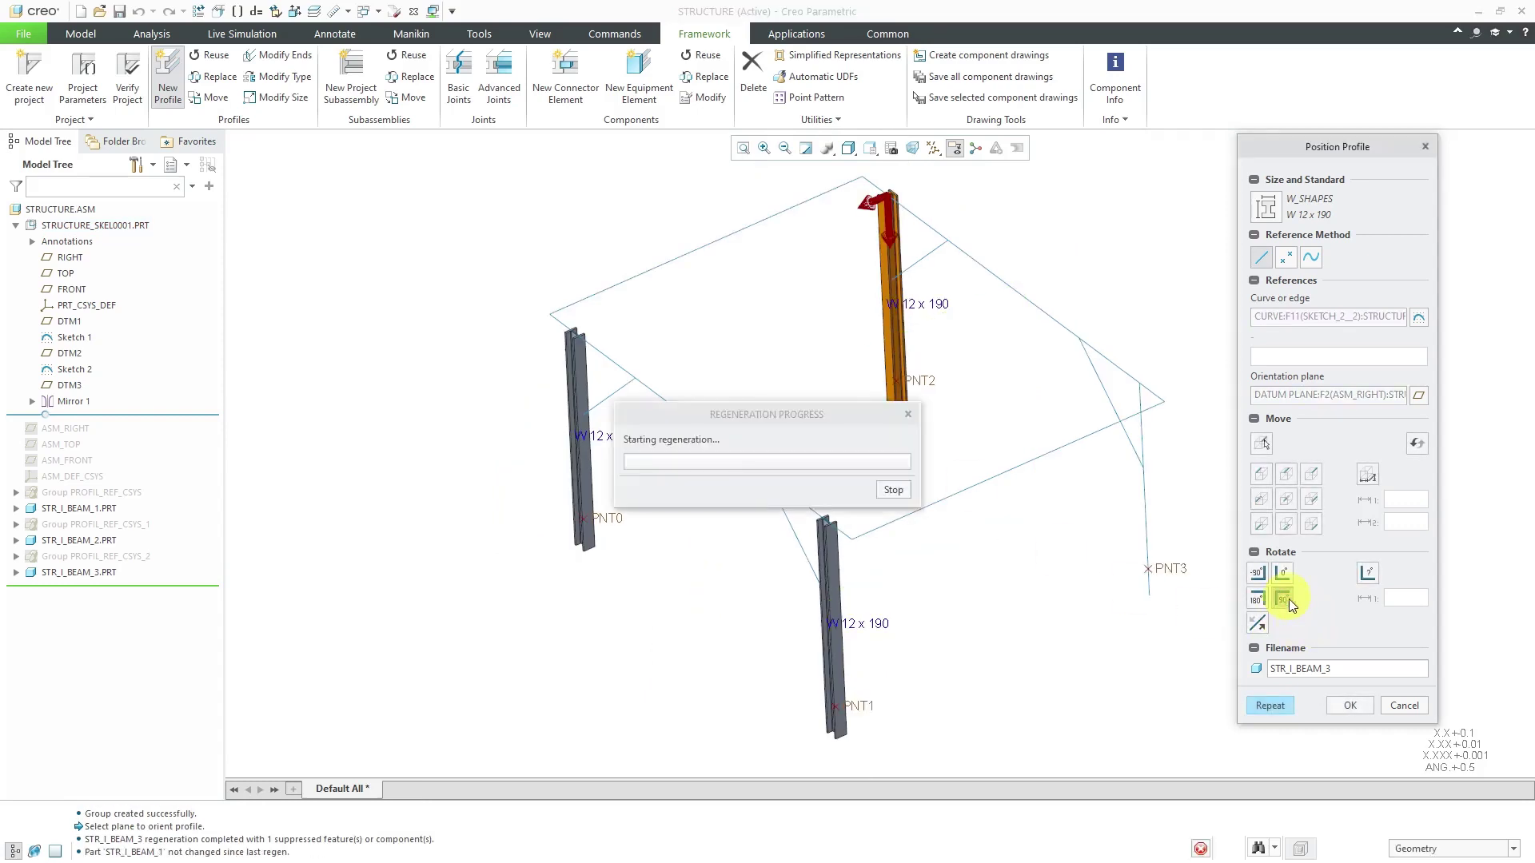
Step: Repeat the W 12 x 190 beam on the vertical leg line at PNT3, rotate it 90 degrees and finish the I-beam placement
left_click(1282, 707)
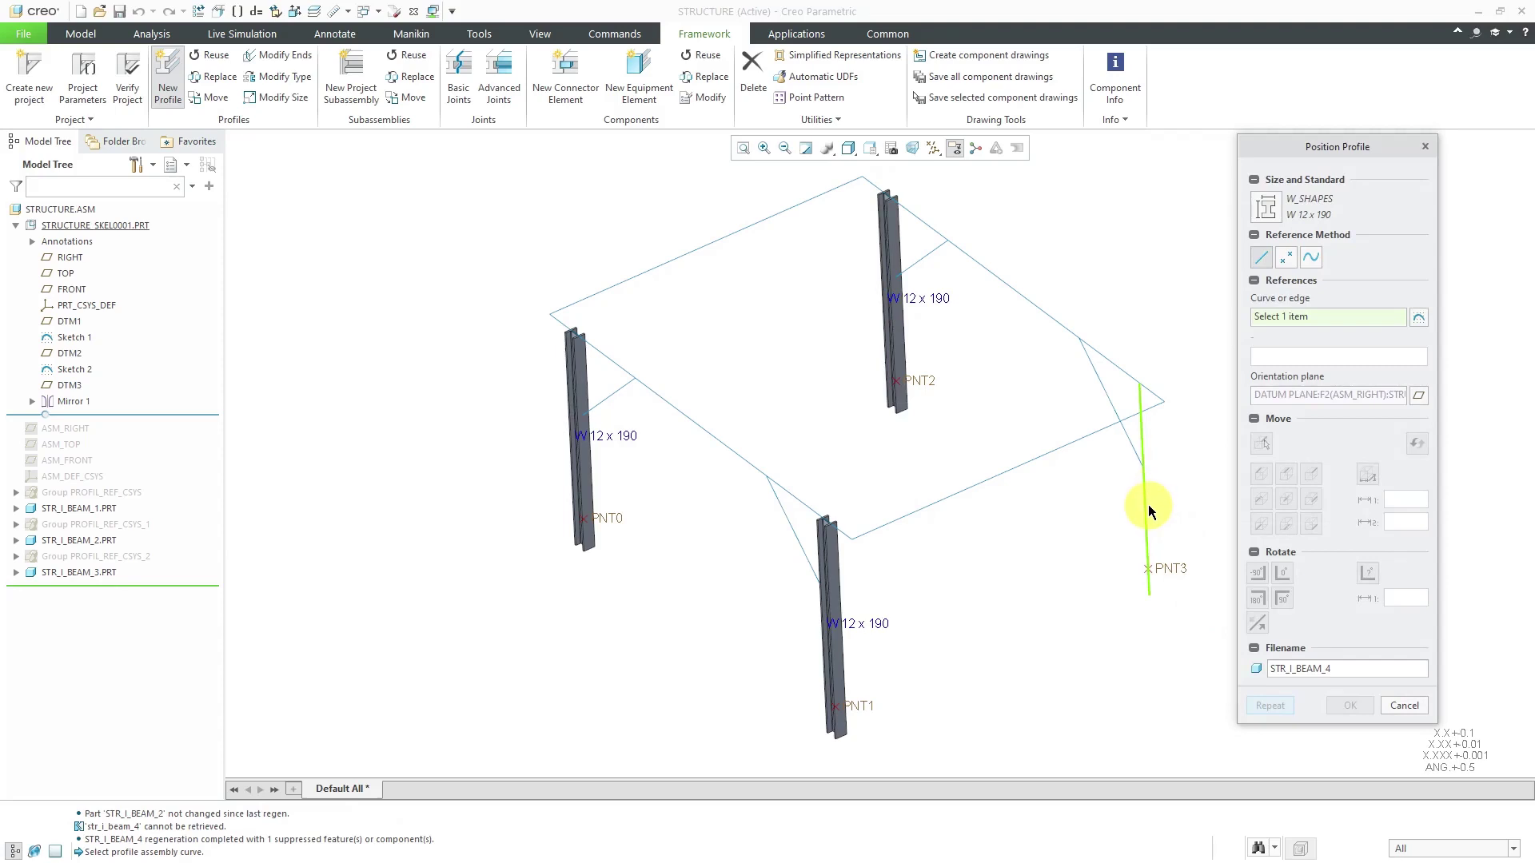
left_click(1148, 505)
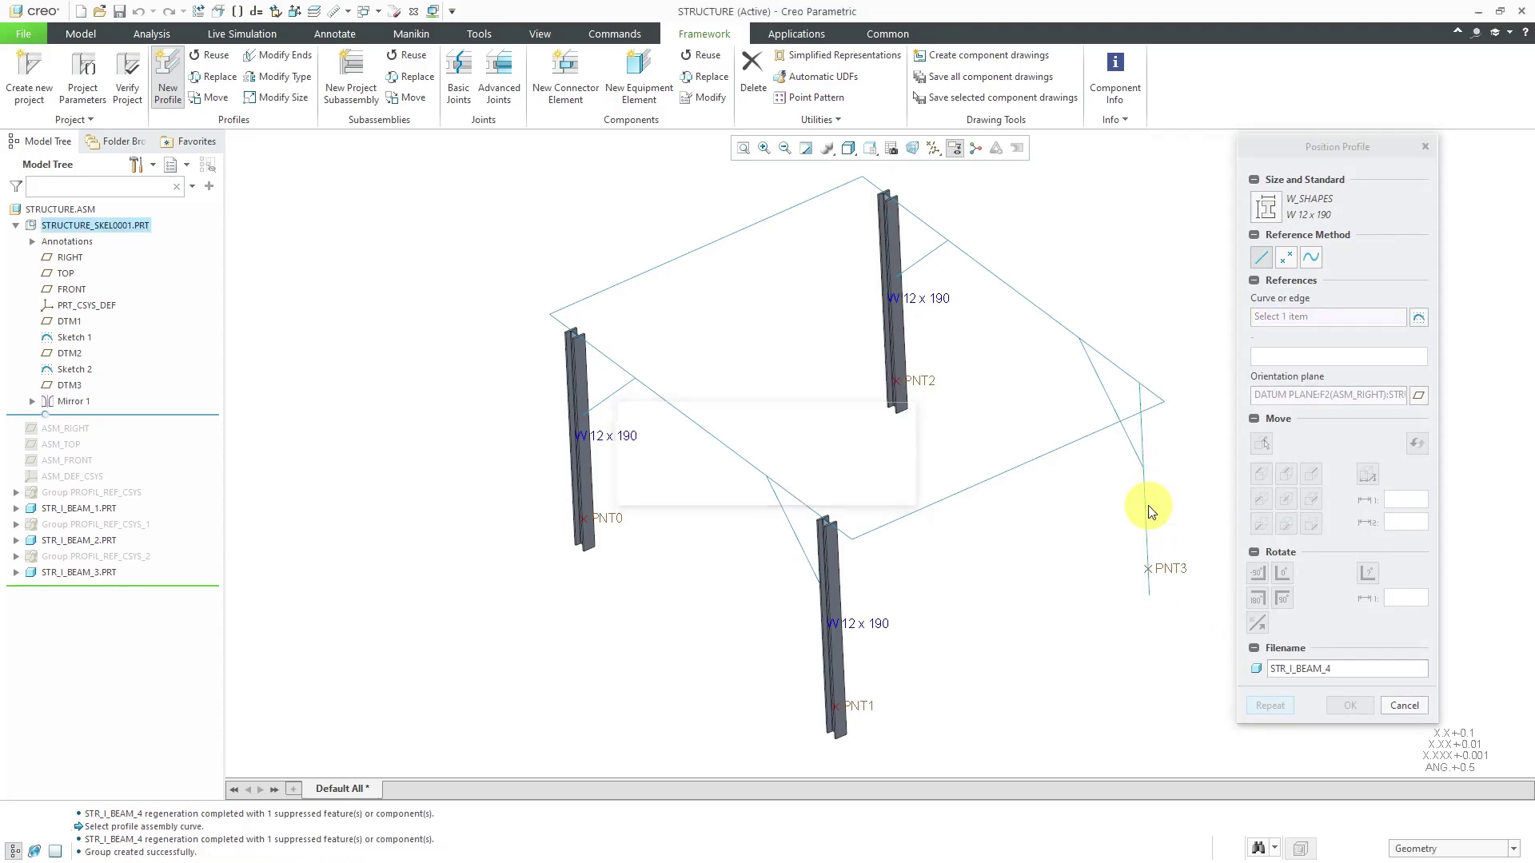
left_click(1282, 600)
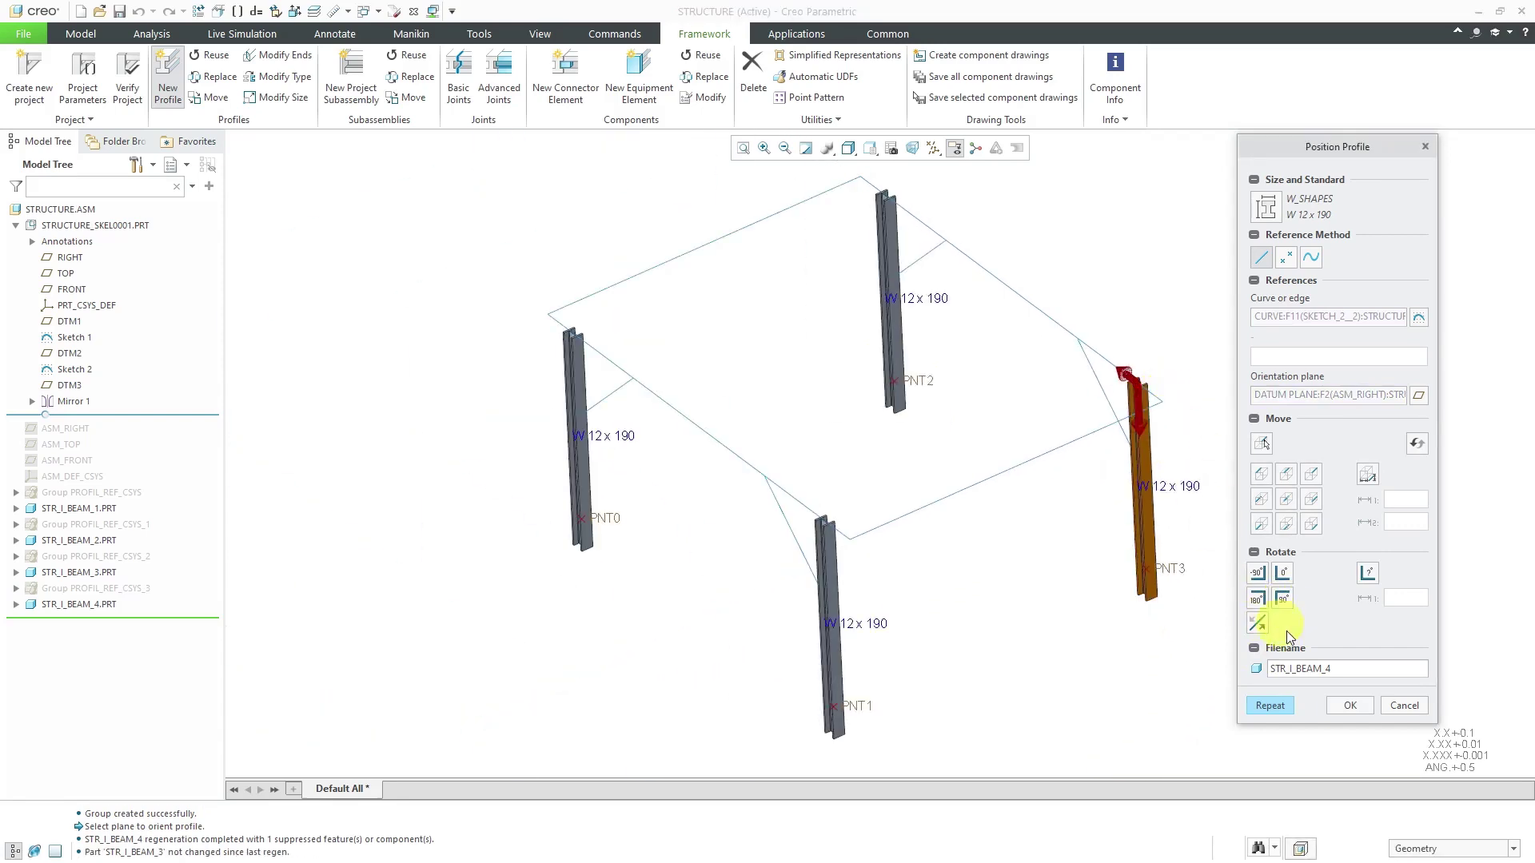
left_click(1350, 707)
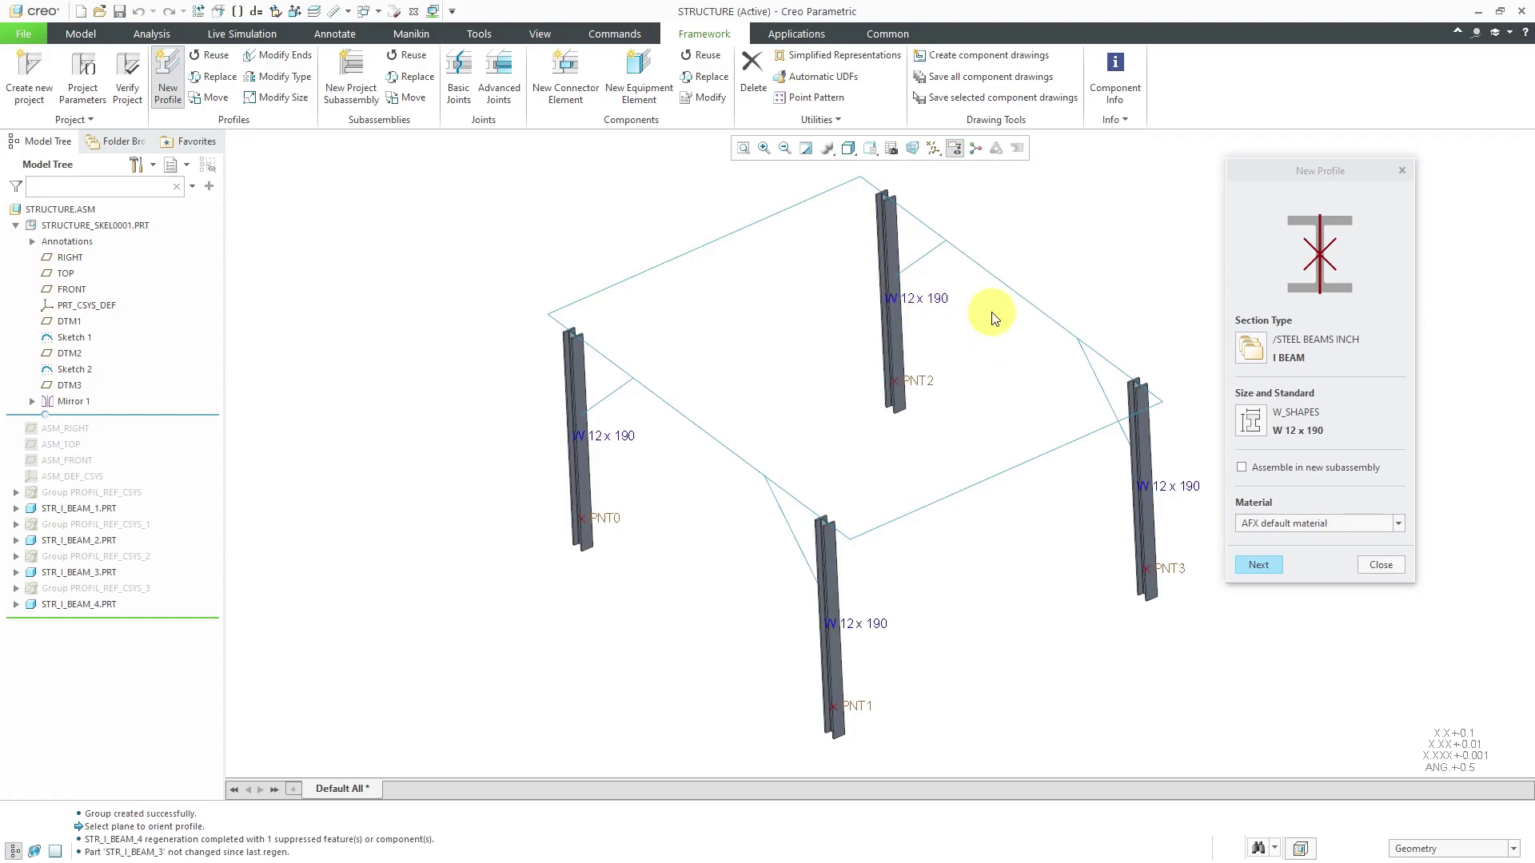
Step: Choose the RECTANGULAR TUBE from STEEL BEAMS INCH for the new profile and define its size as TS 16 x 12 x 1/2
left_click(1255, 349)
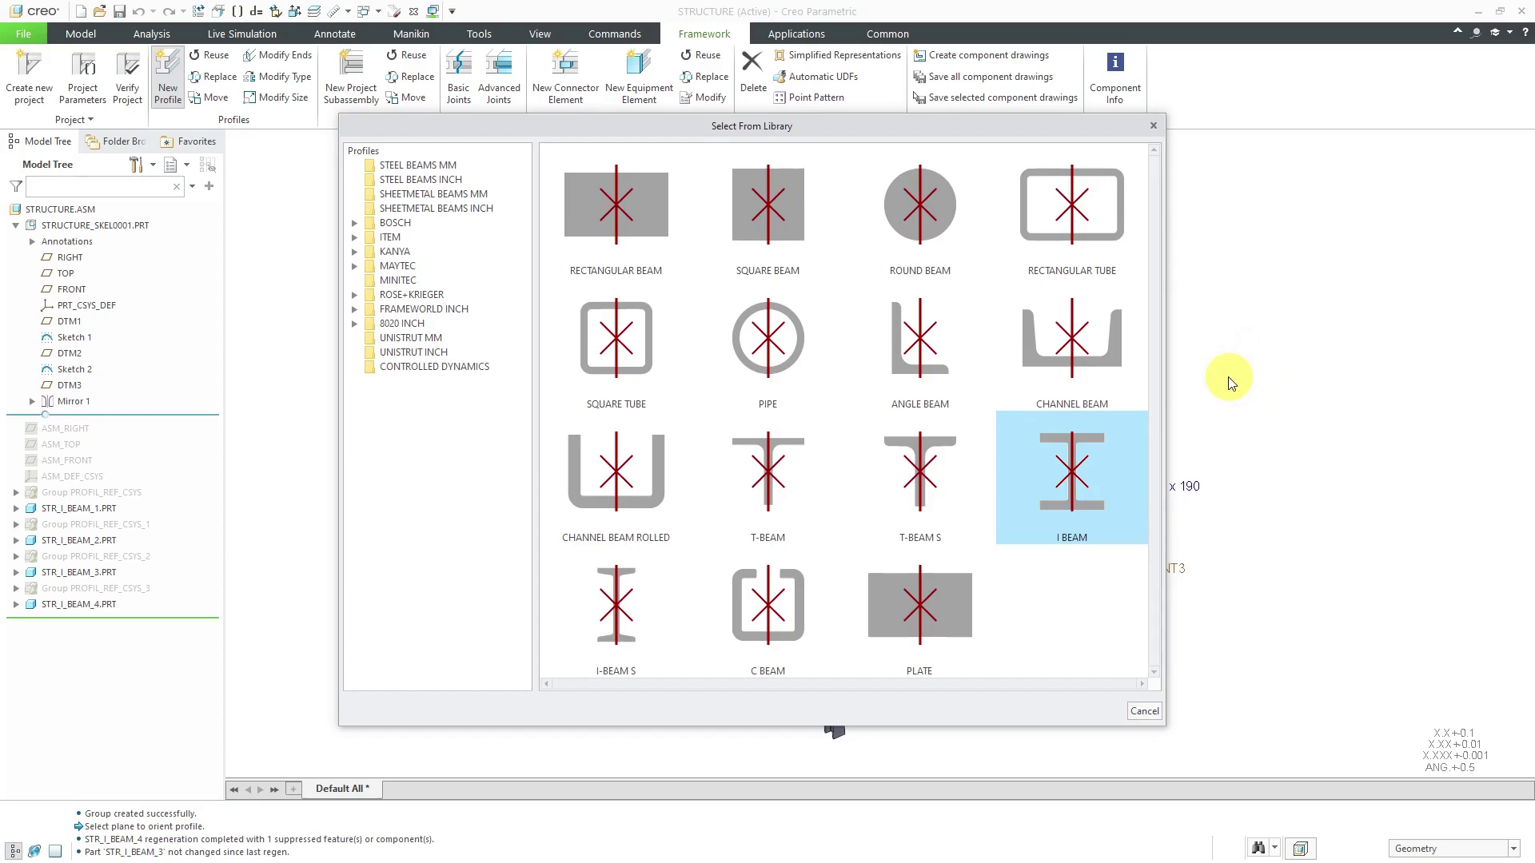
double_click(1096, 205)
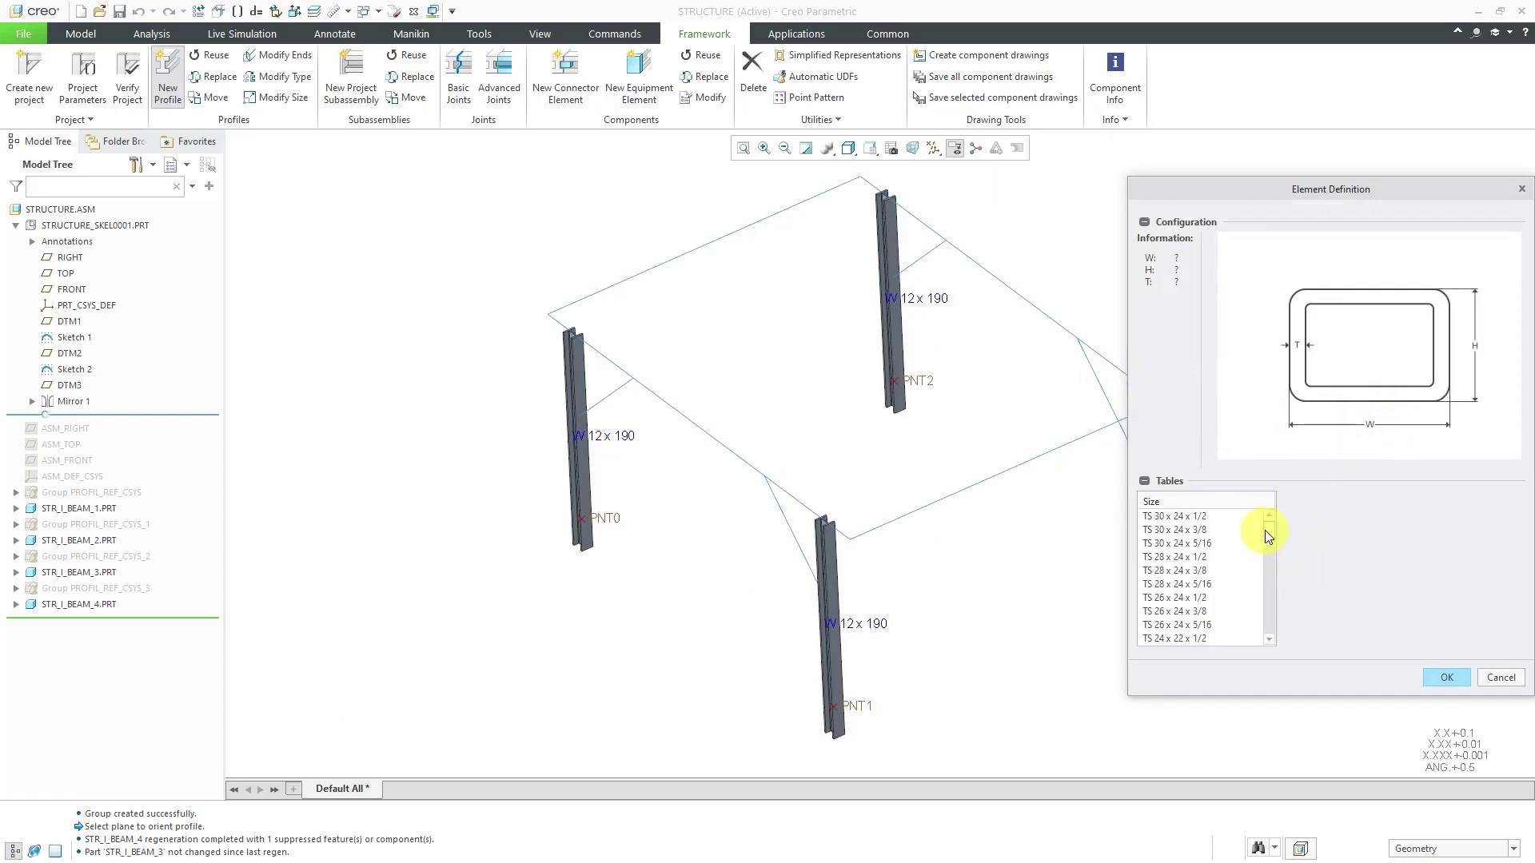
left_click_drag(1270, 531, 1269, 550)
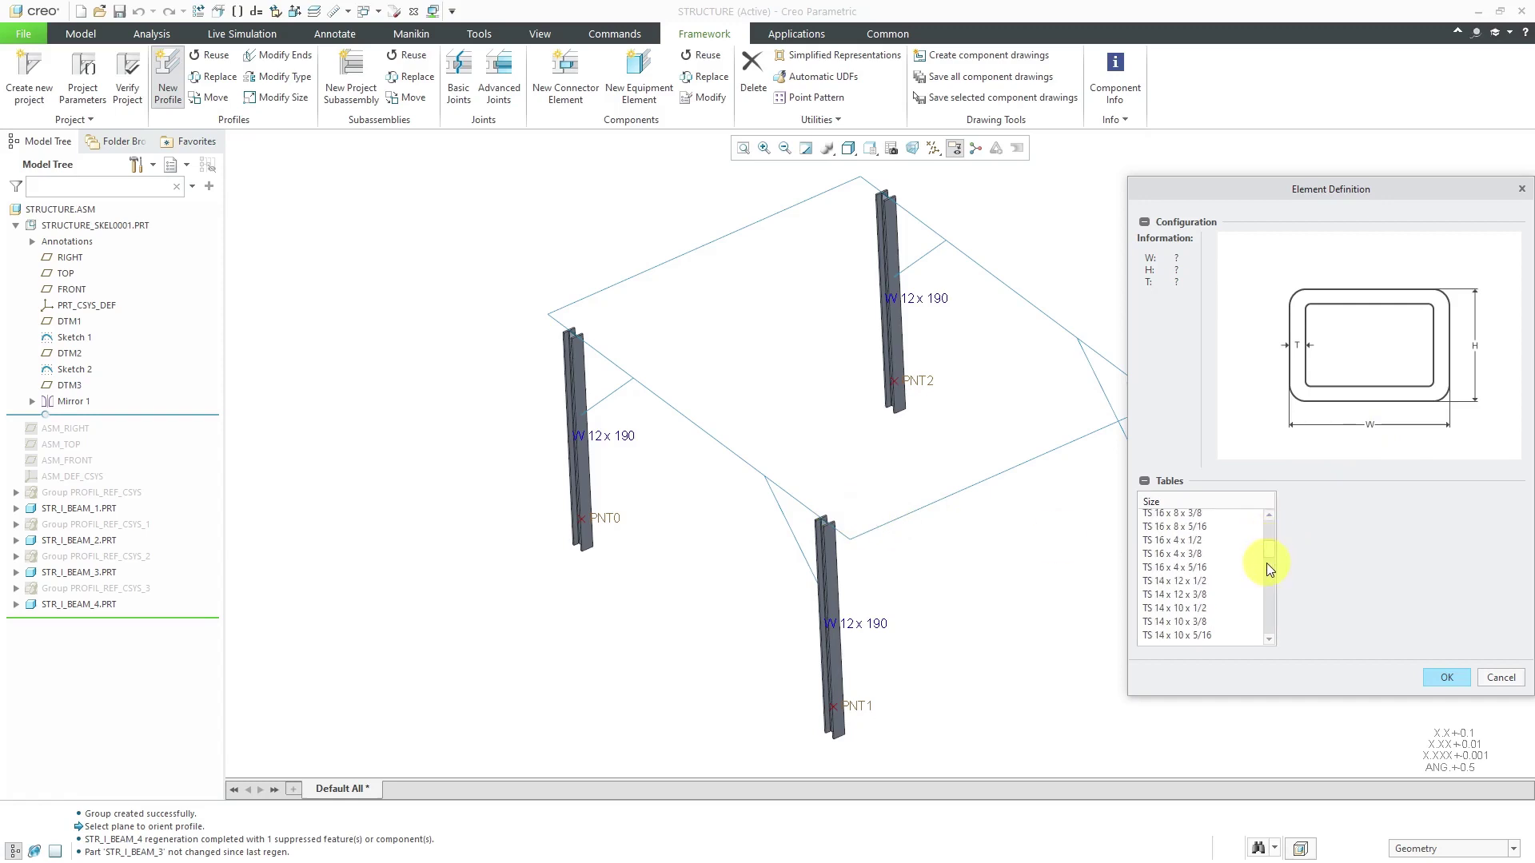
left_click(1193, 540)
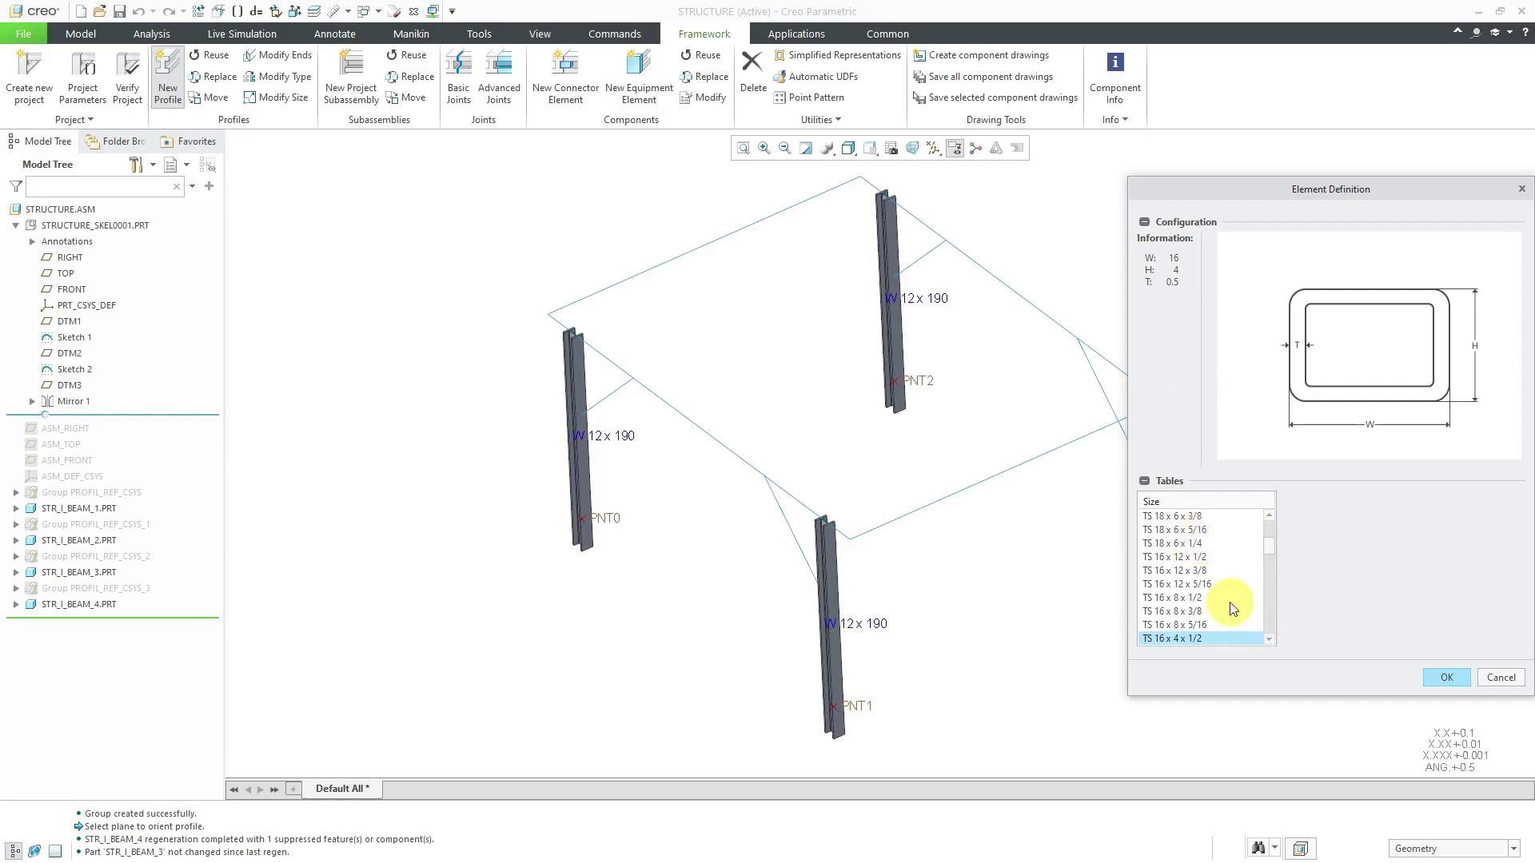
left_click(1197, 557)
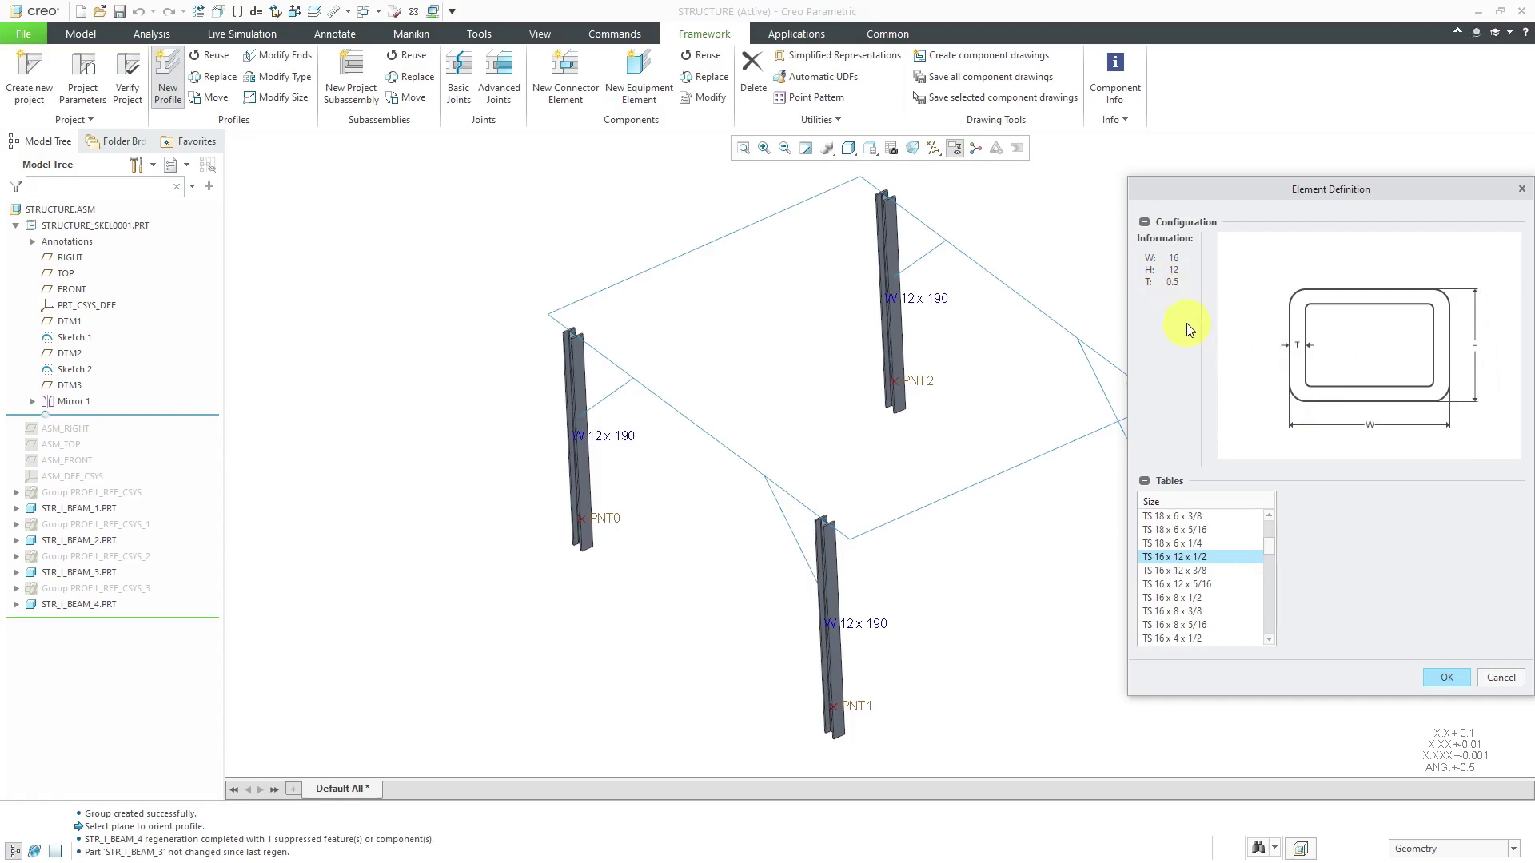
left_click(1460, 682)
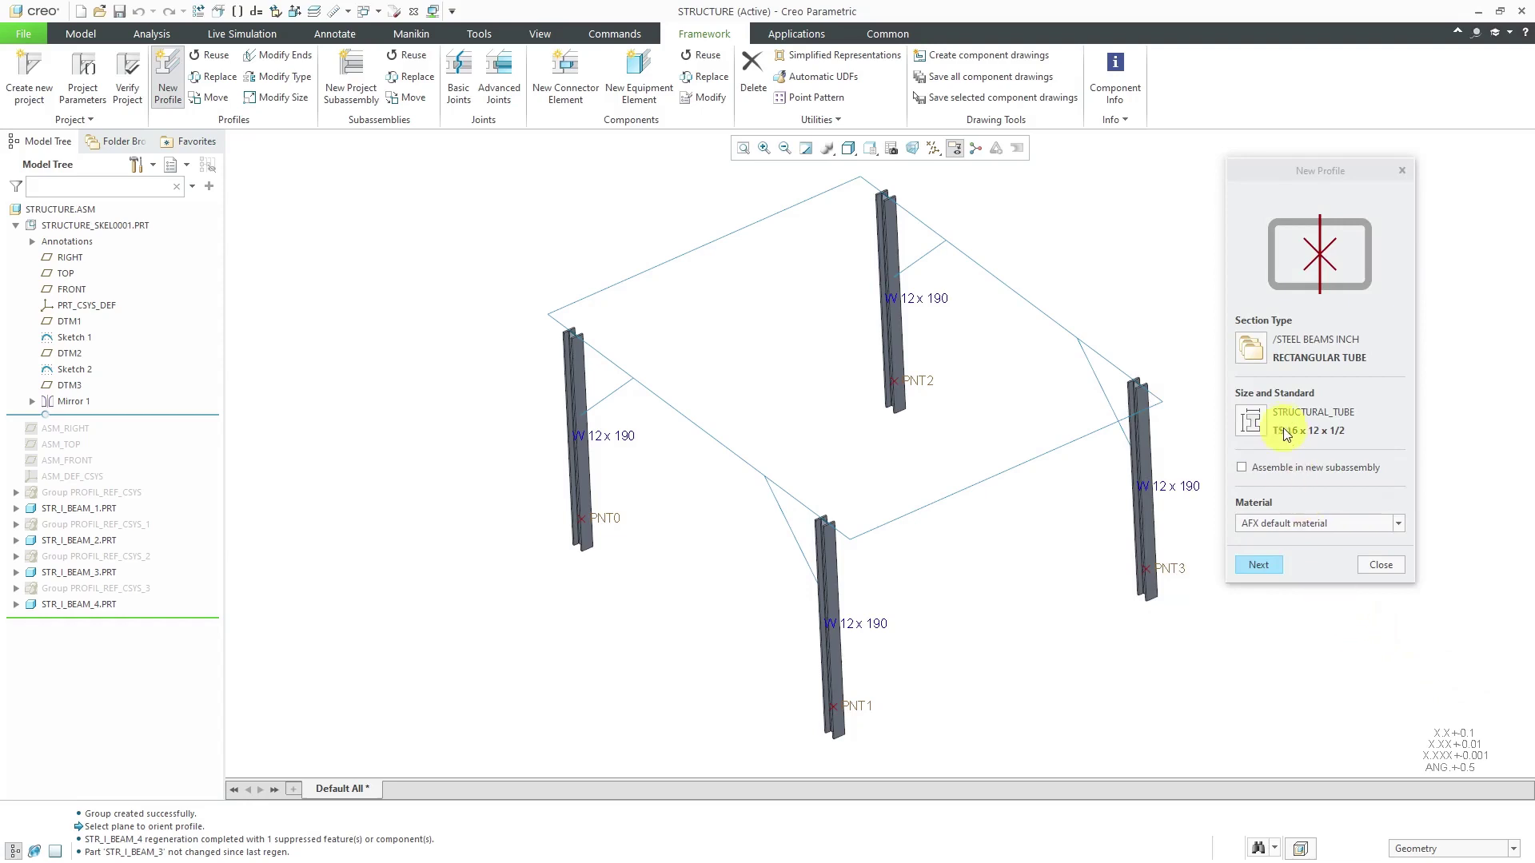
Step: Keep AFX default material and place the rectangular tube by line reference on the top frame line above the PNT0 and PNT1 legs
left_click(1260, 566)
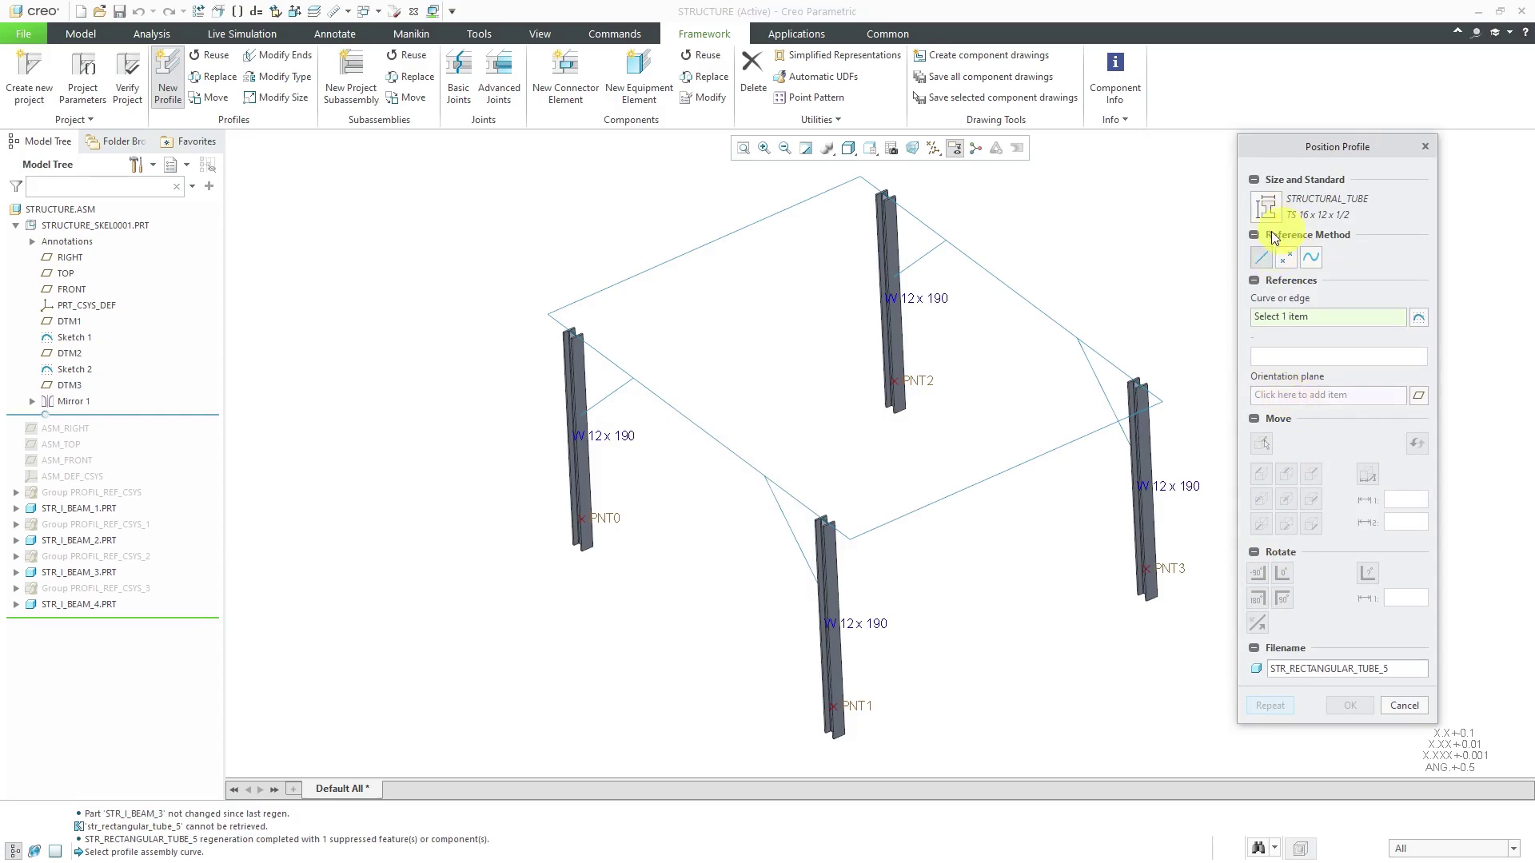
left_click(1261, 258)
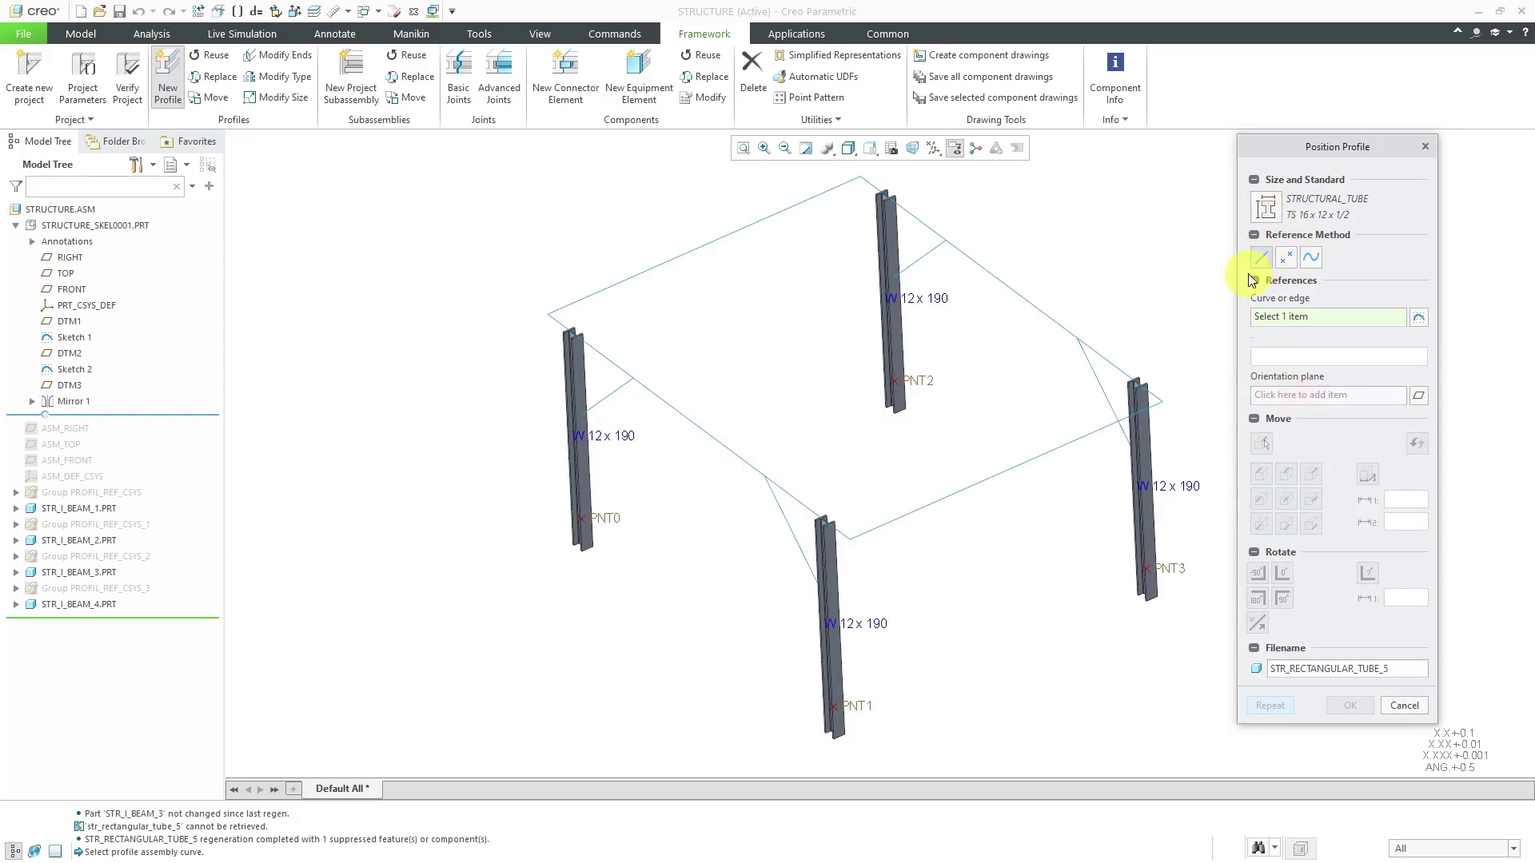
left_click(719, 443)
middle_click_drag(719, 445, 768, 447)
scroll(878, 529, "up", 4)
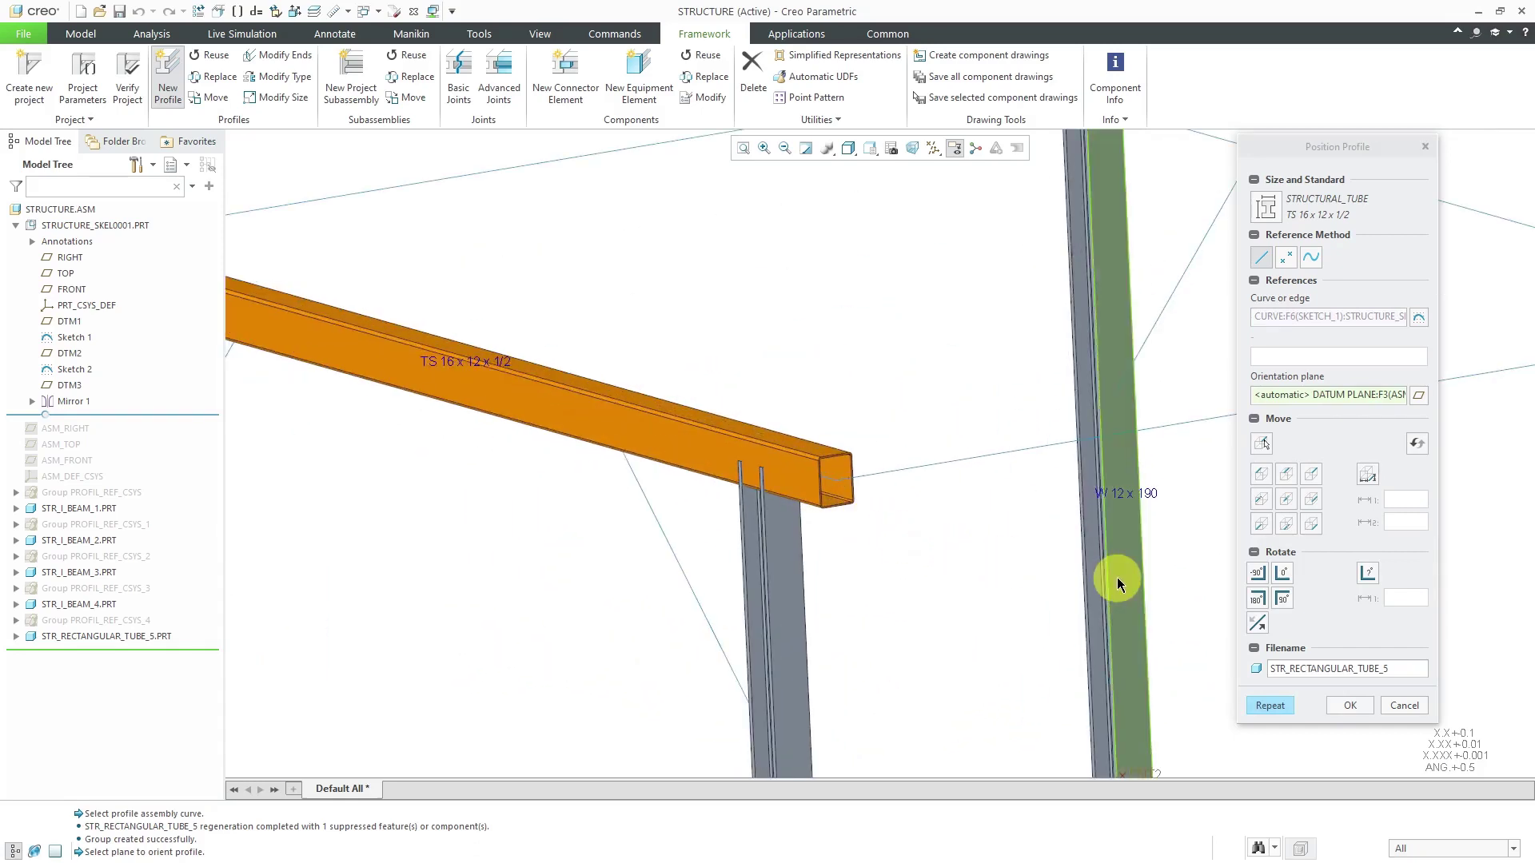
Step: Rotate the tube above PNT0 and PNT1 by 90 degrees and shift it down so the skeleton line runs along its top face centre
left_click(1282, 599)
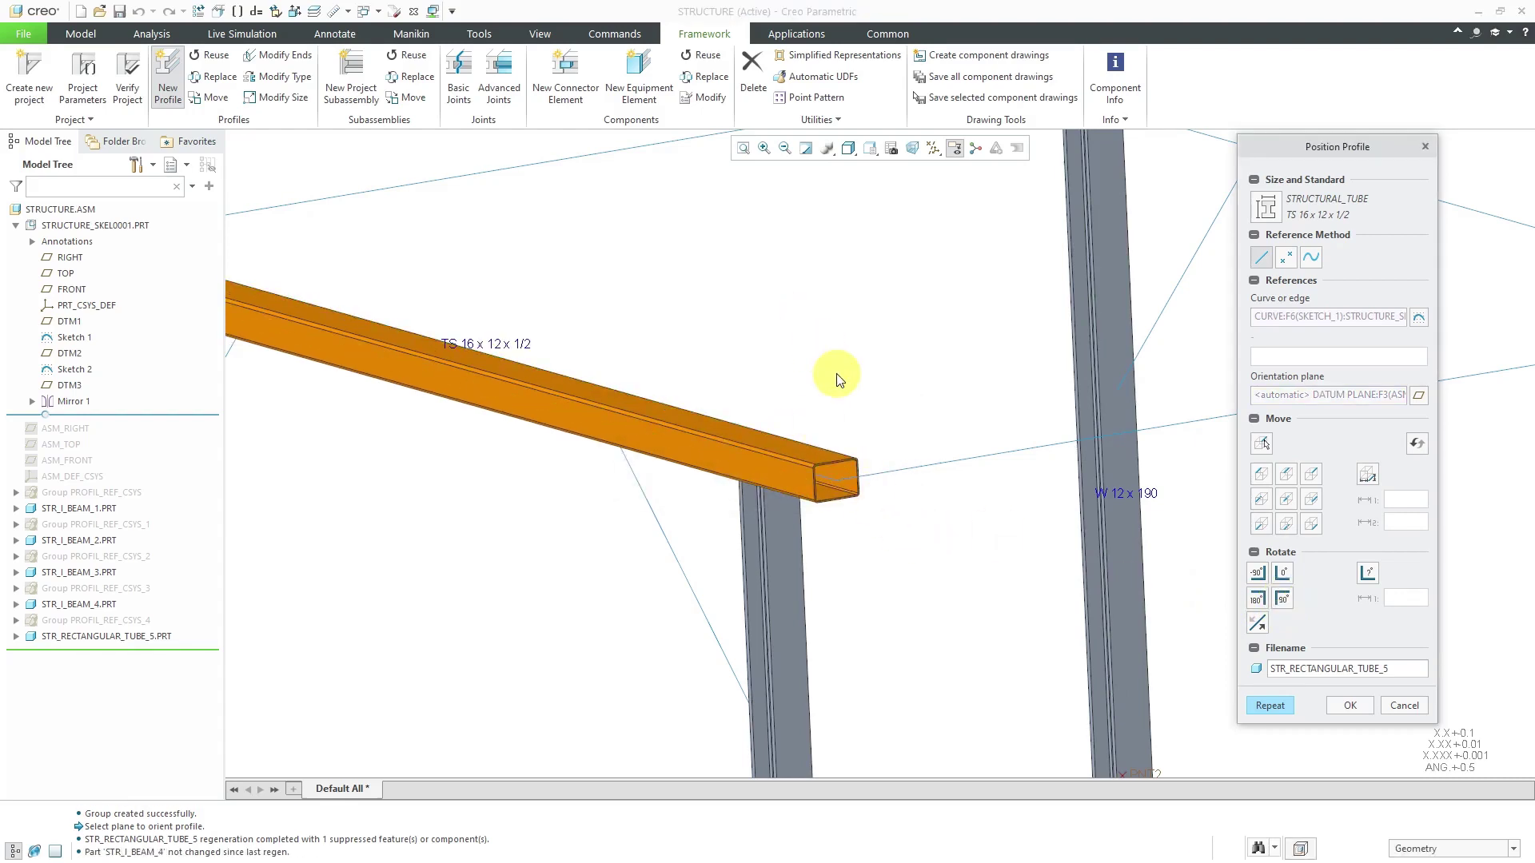
scroll(829, 372, "down", 3)
scroll(852, 467, "up", 4)
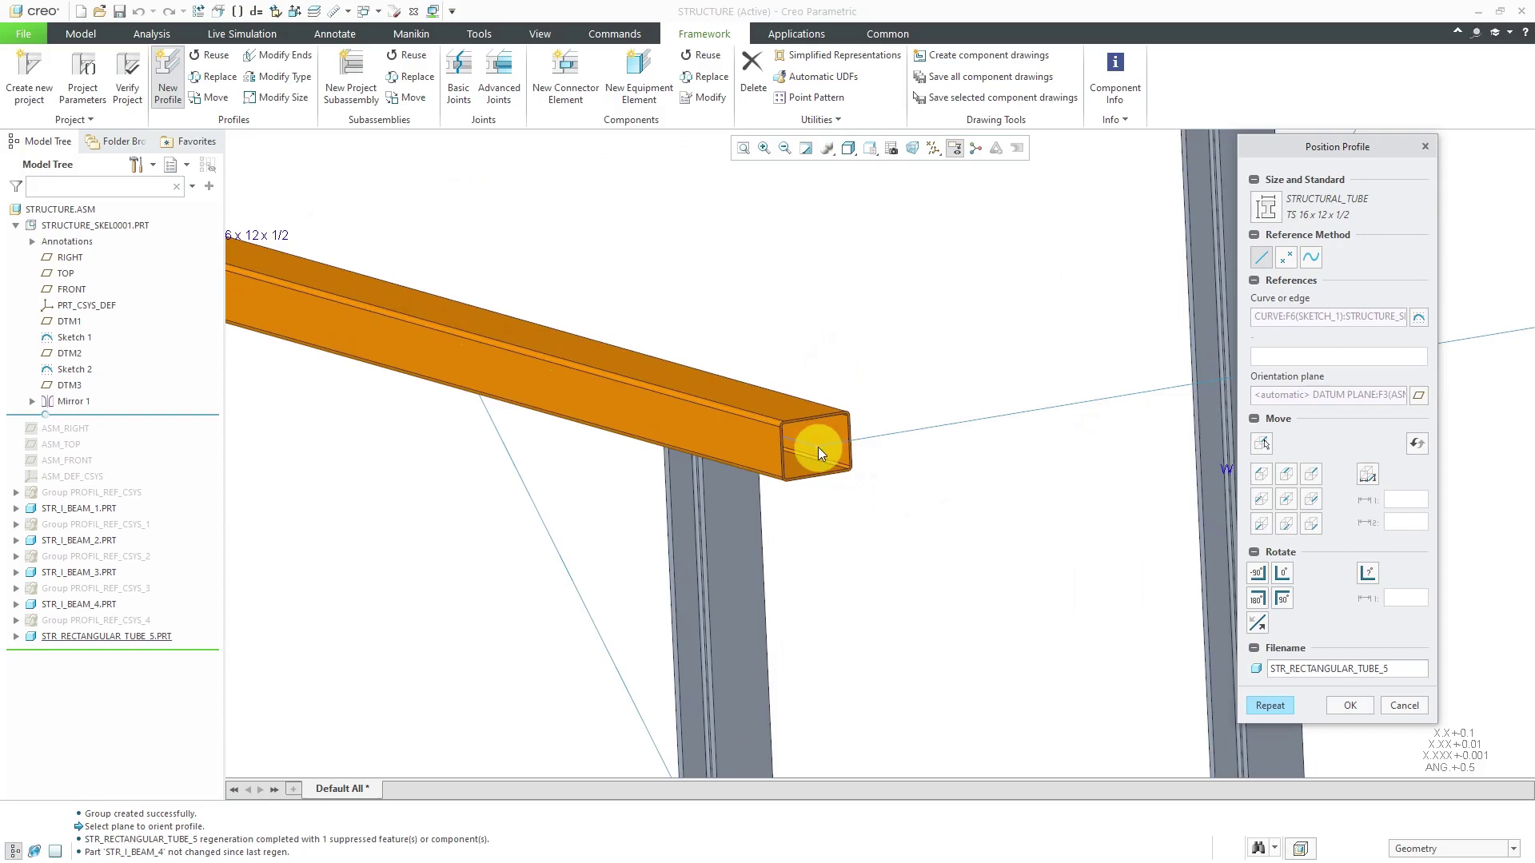
left_click(1286, 475)
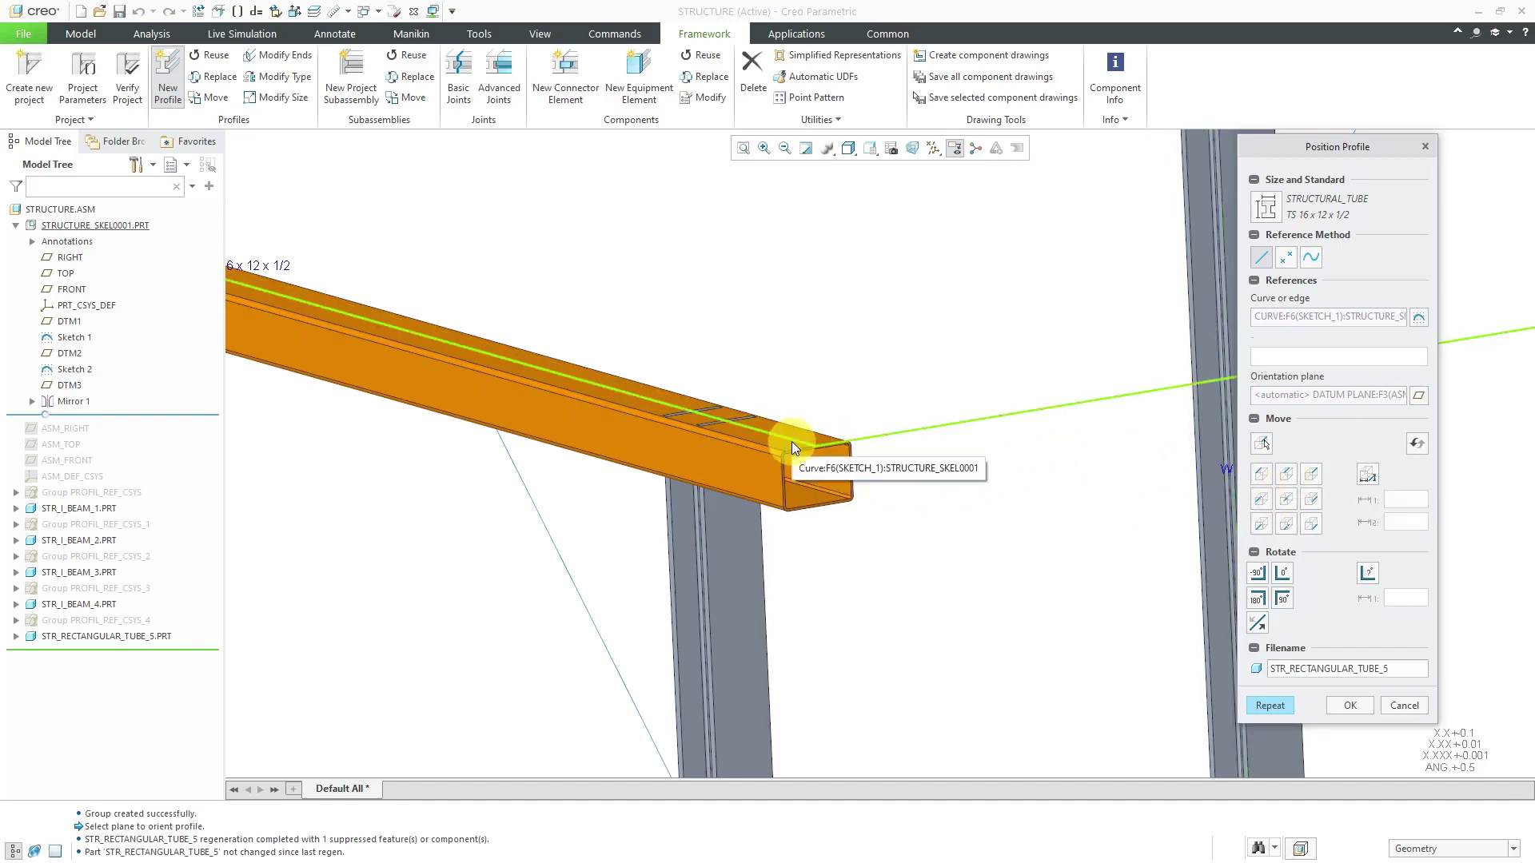
scroll(772, 411, "down", 4)
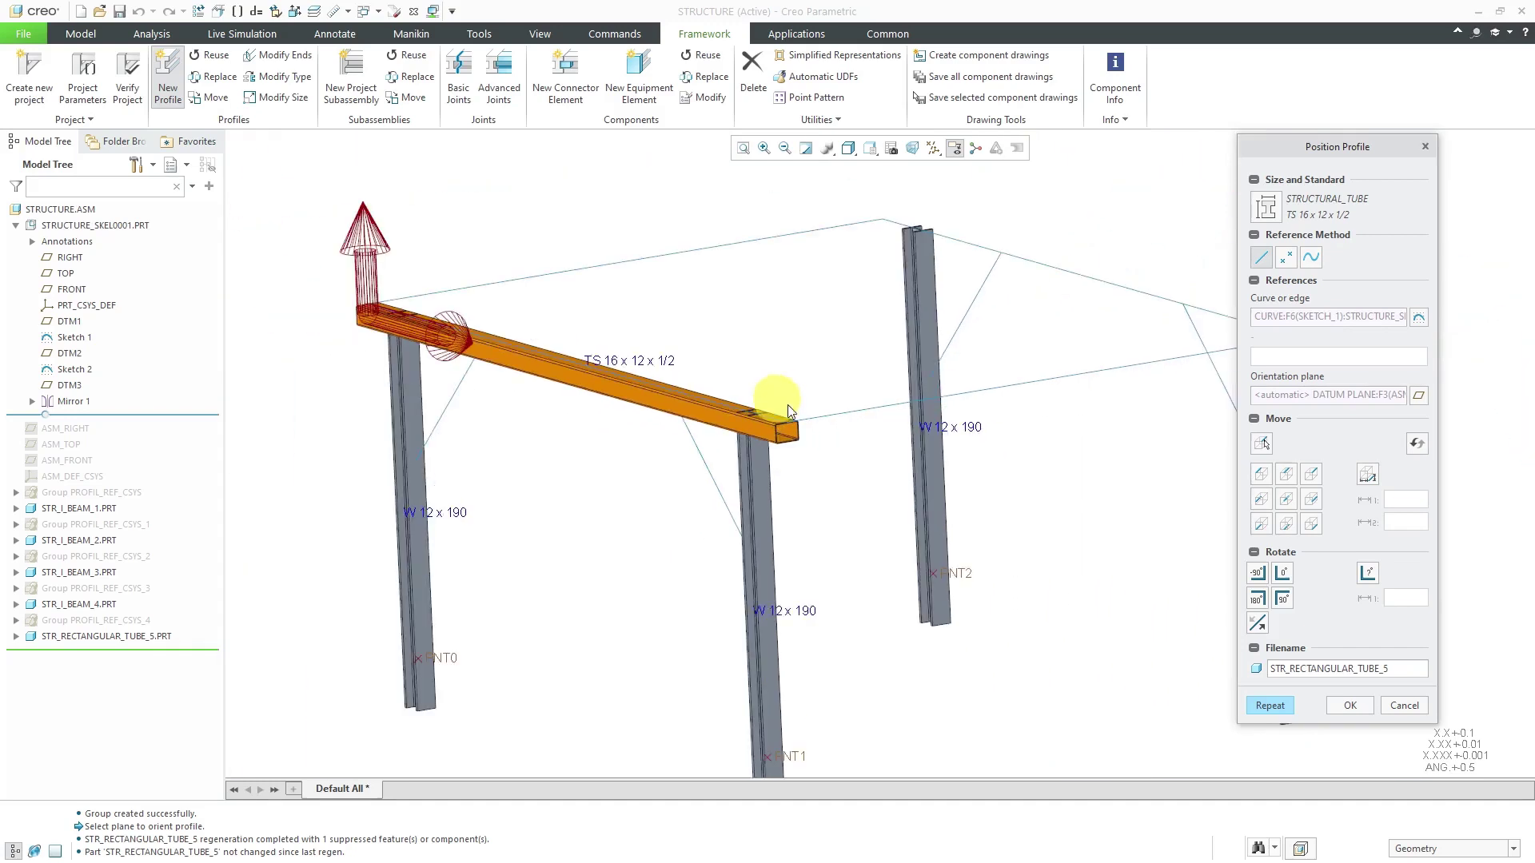
Step: Repeat the tube on the top line above the PNT2 and PNT3 legs, rotated 90 degrees with its top face centred on the line
left_click(1266, 707)
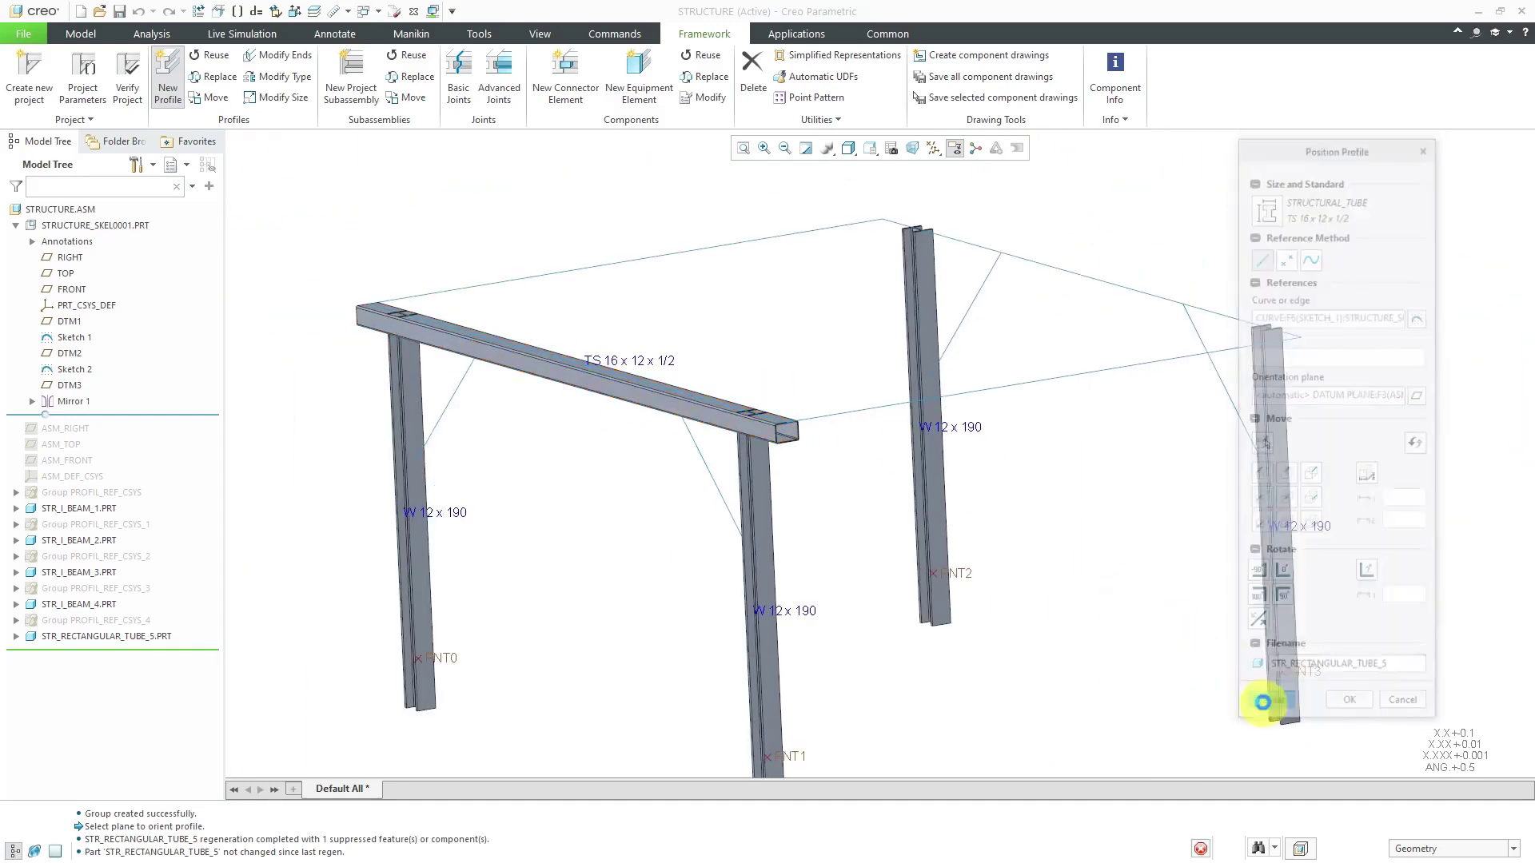
left_click(1139, 290)
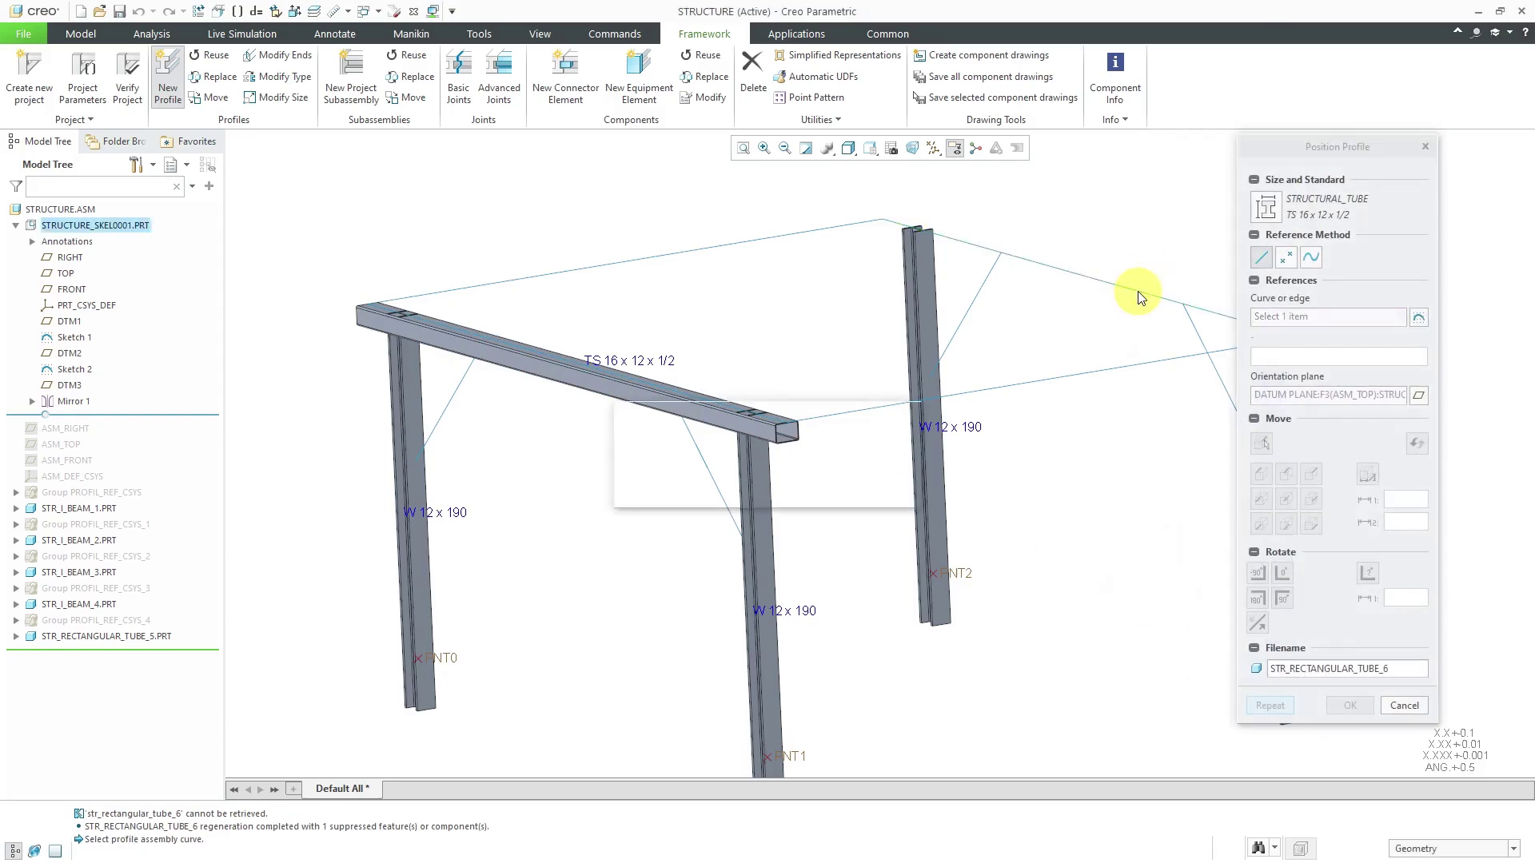
scroll(719, 349, "down", 3)
scroll(1141, 352, "up", 5)
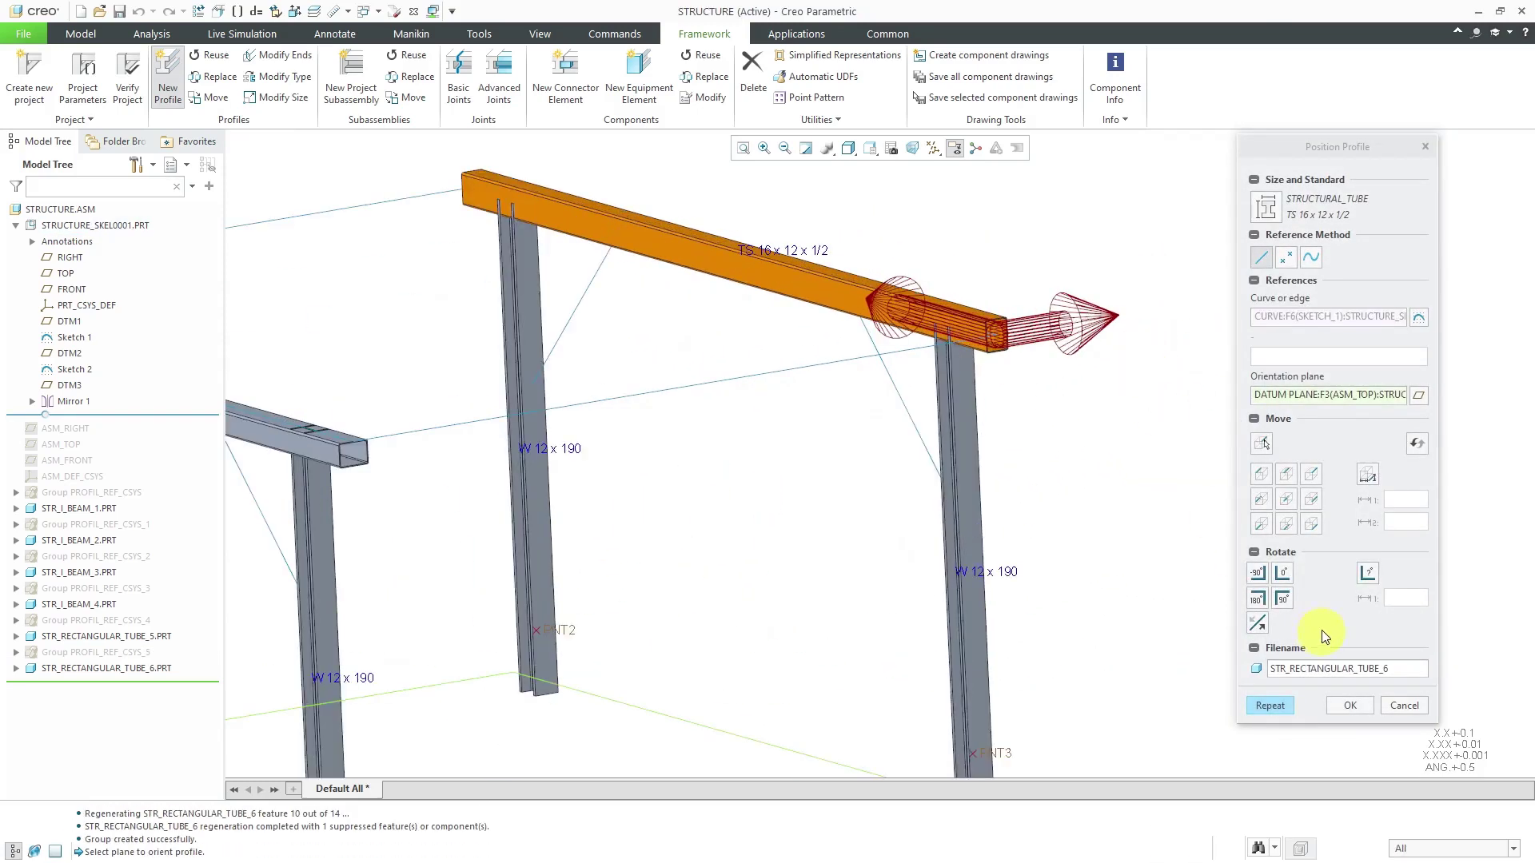
left_click(1284, 599)
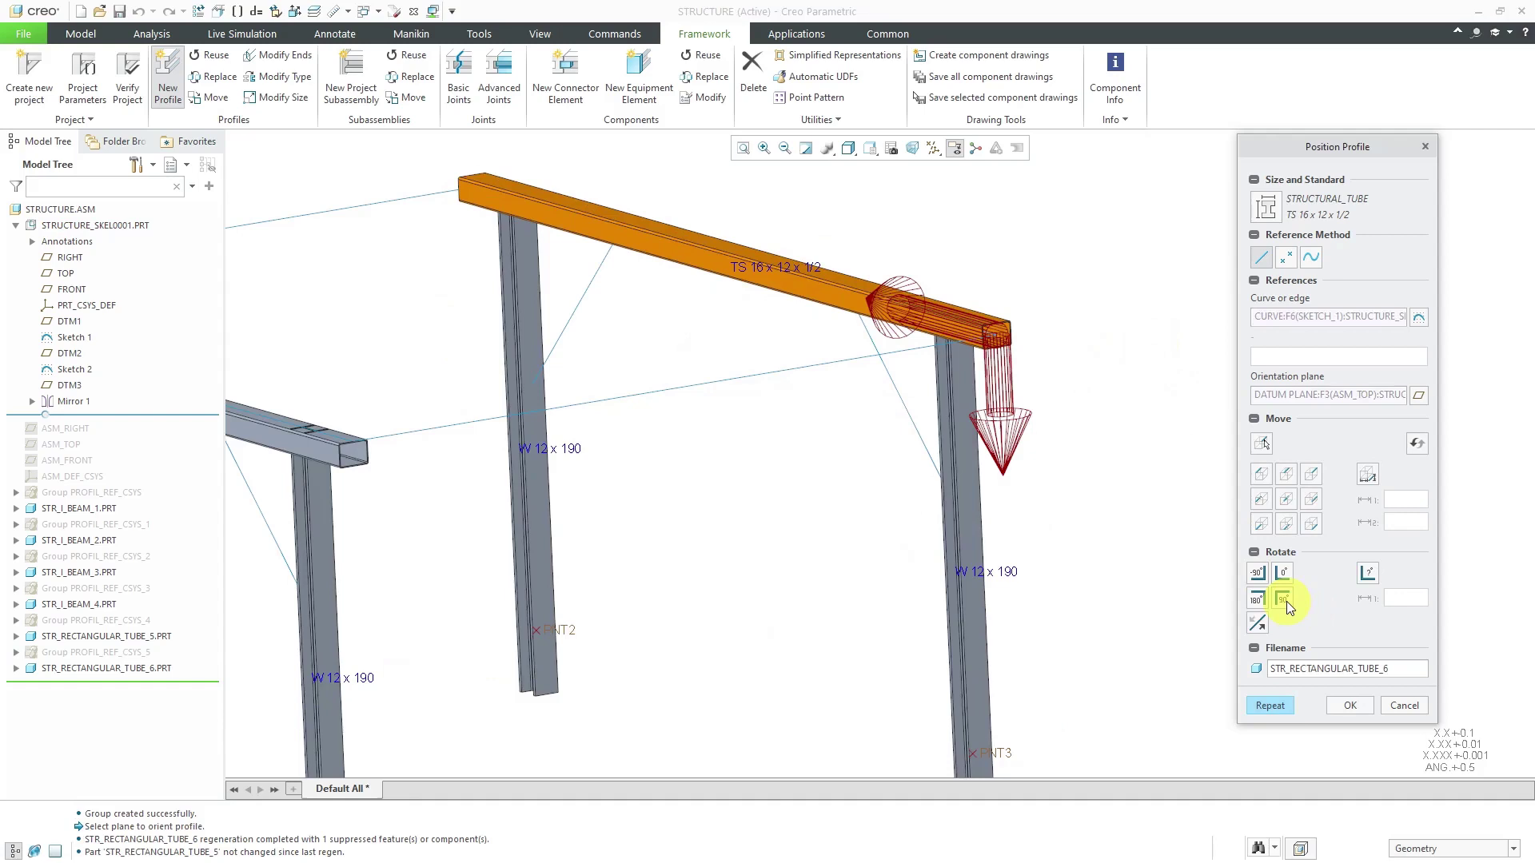
left_click(1288, 477)
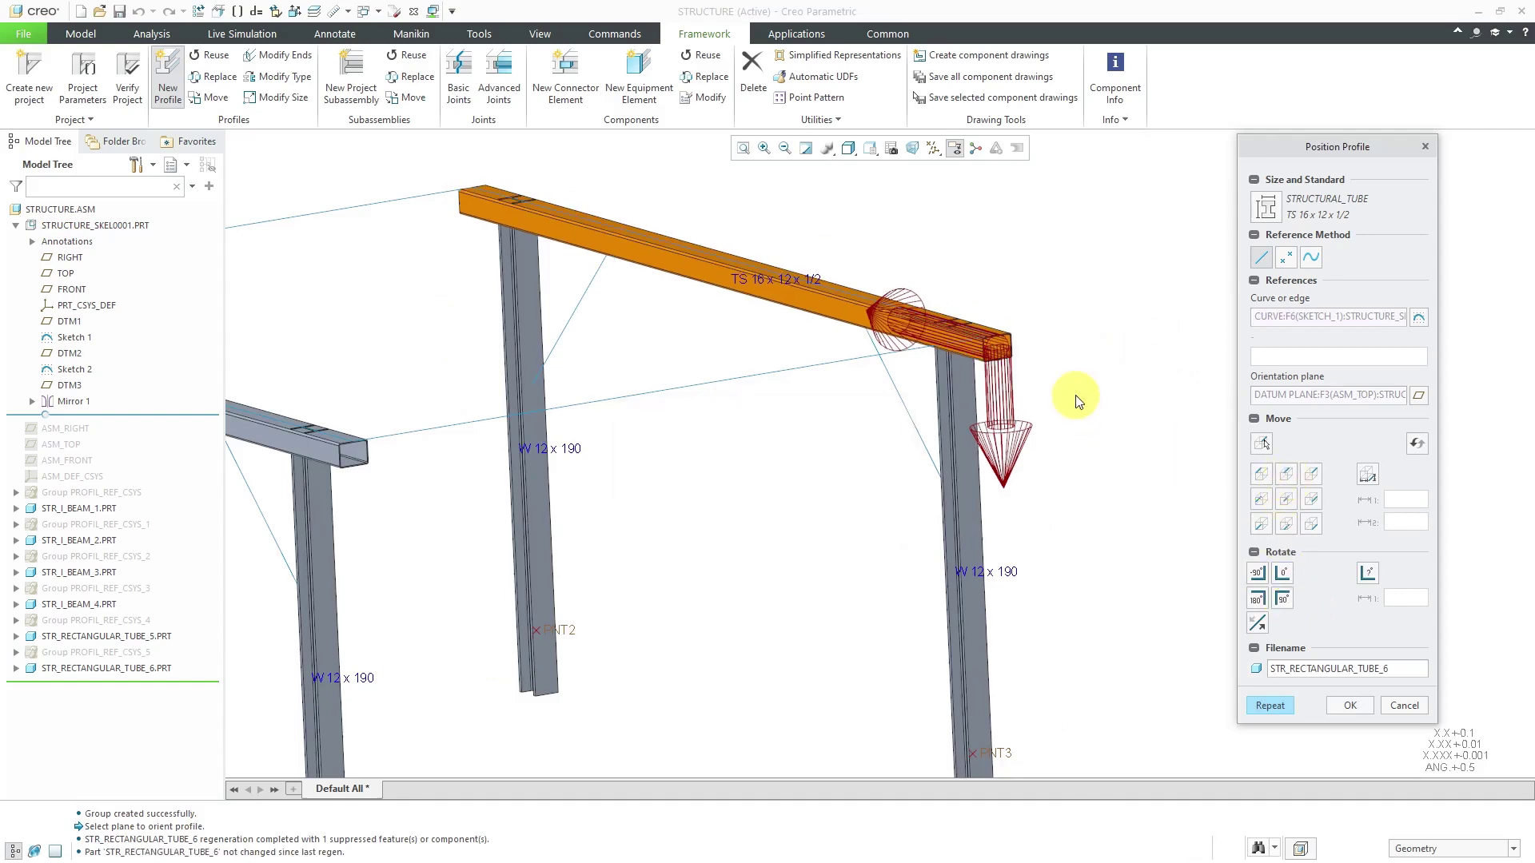
Step: Repeat the tube on the top line joining the PNT1 and PNT3 sides, rotated 90 degrees with its top face centred on the line
left_click(1277, 706)
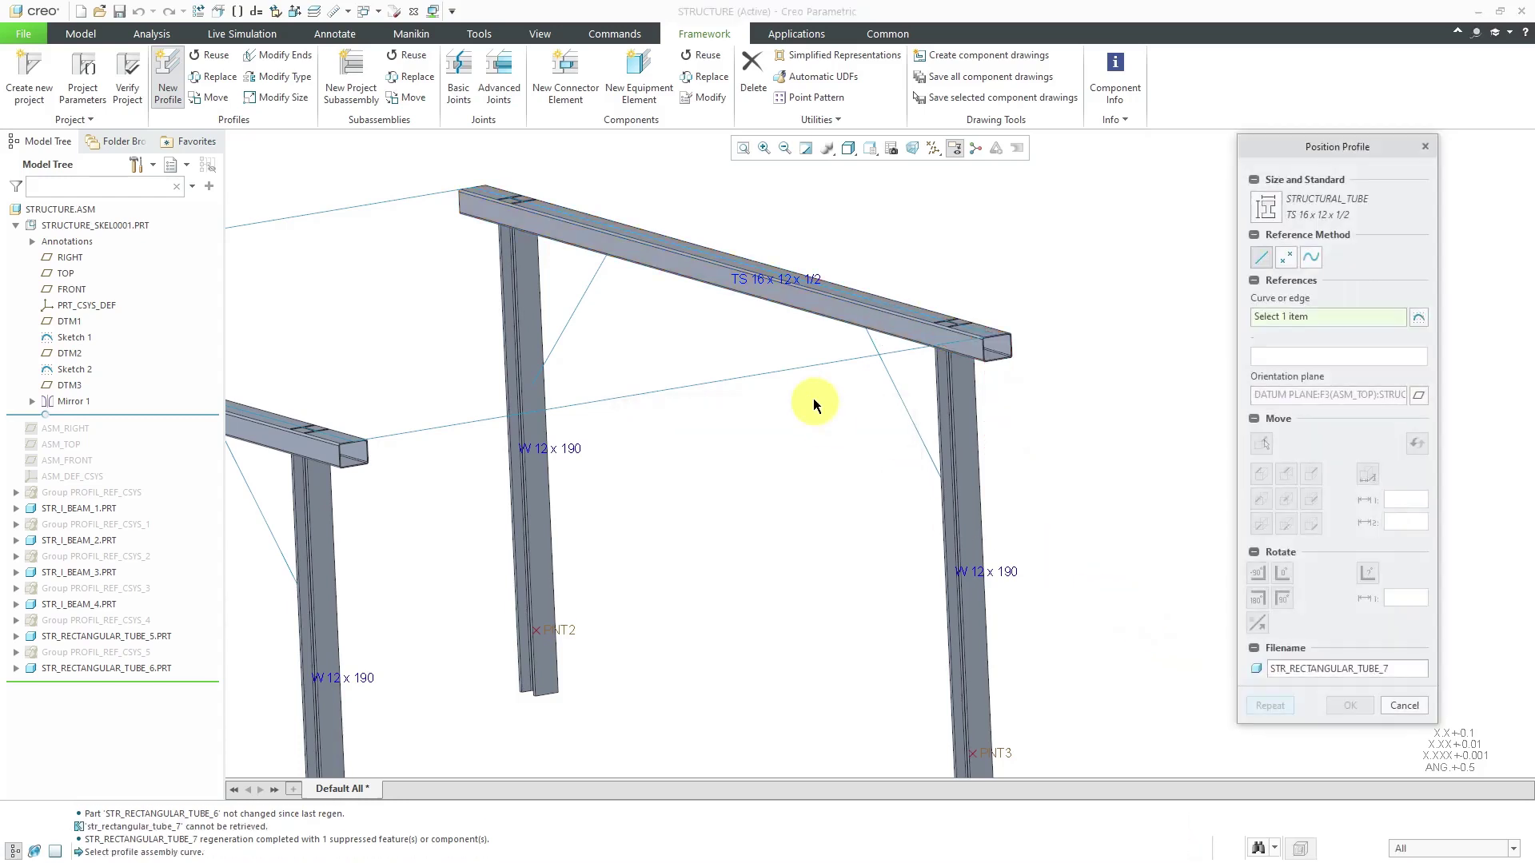
left_click(793, 370)
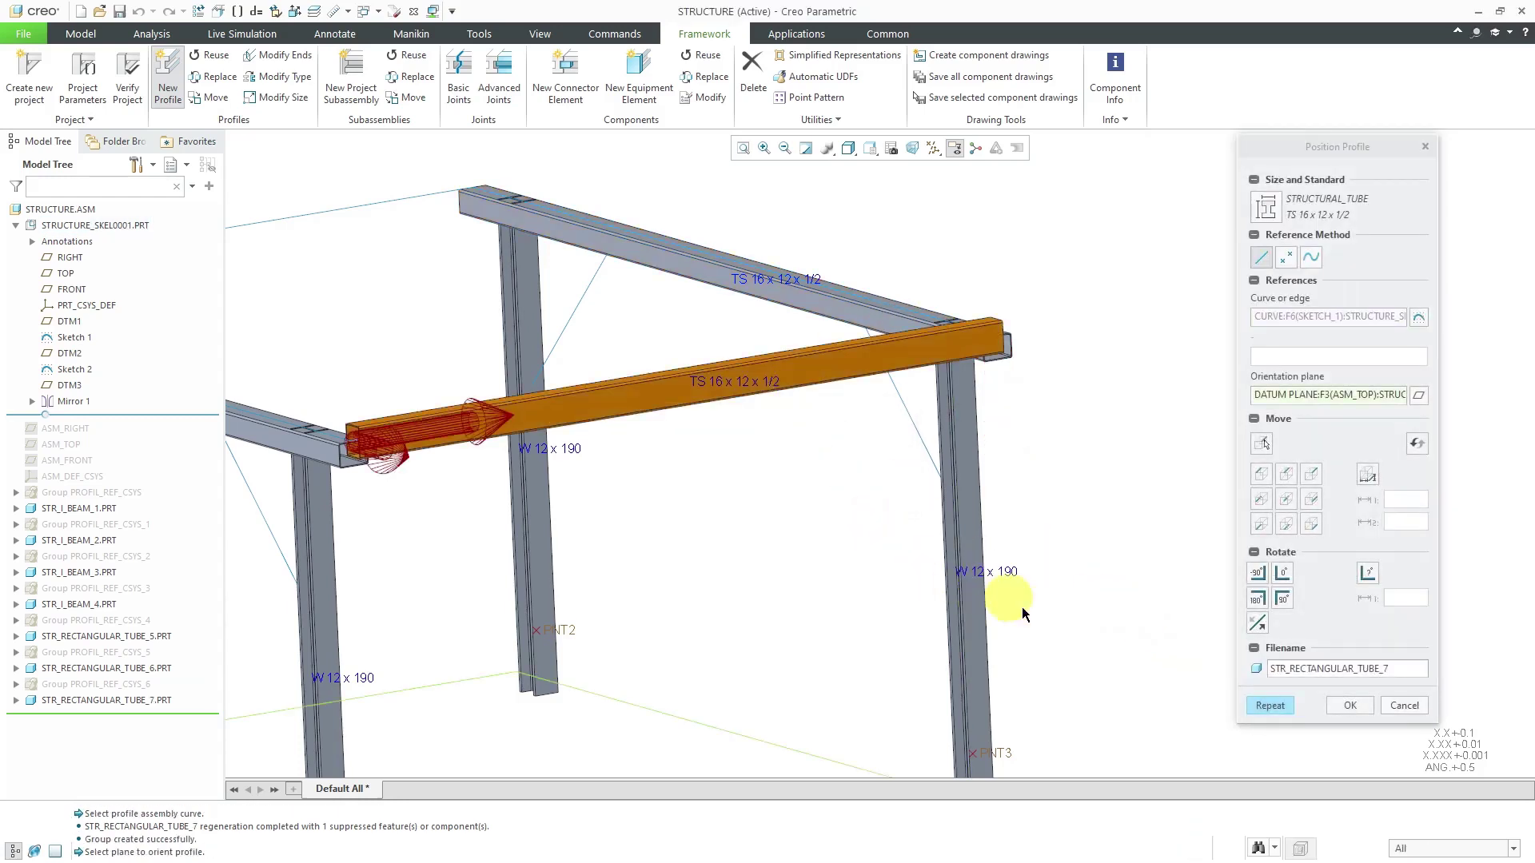
left_click(1282, 598)
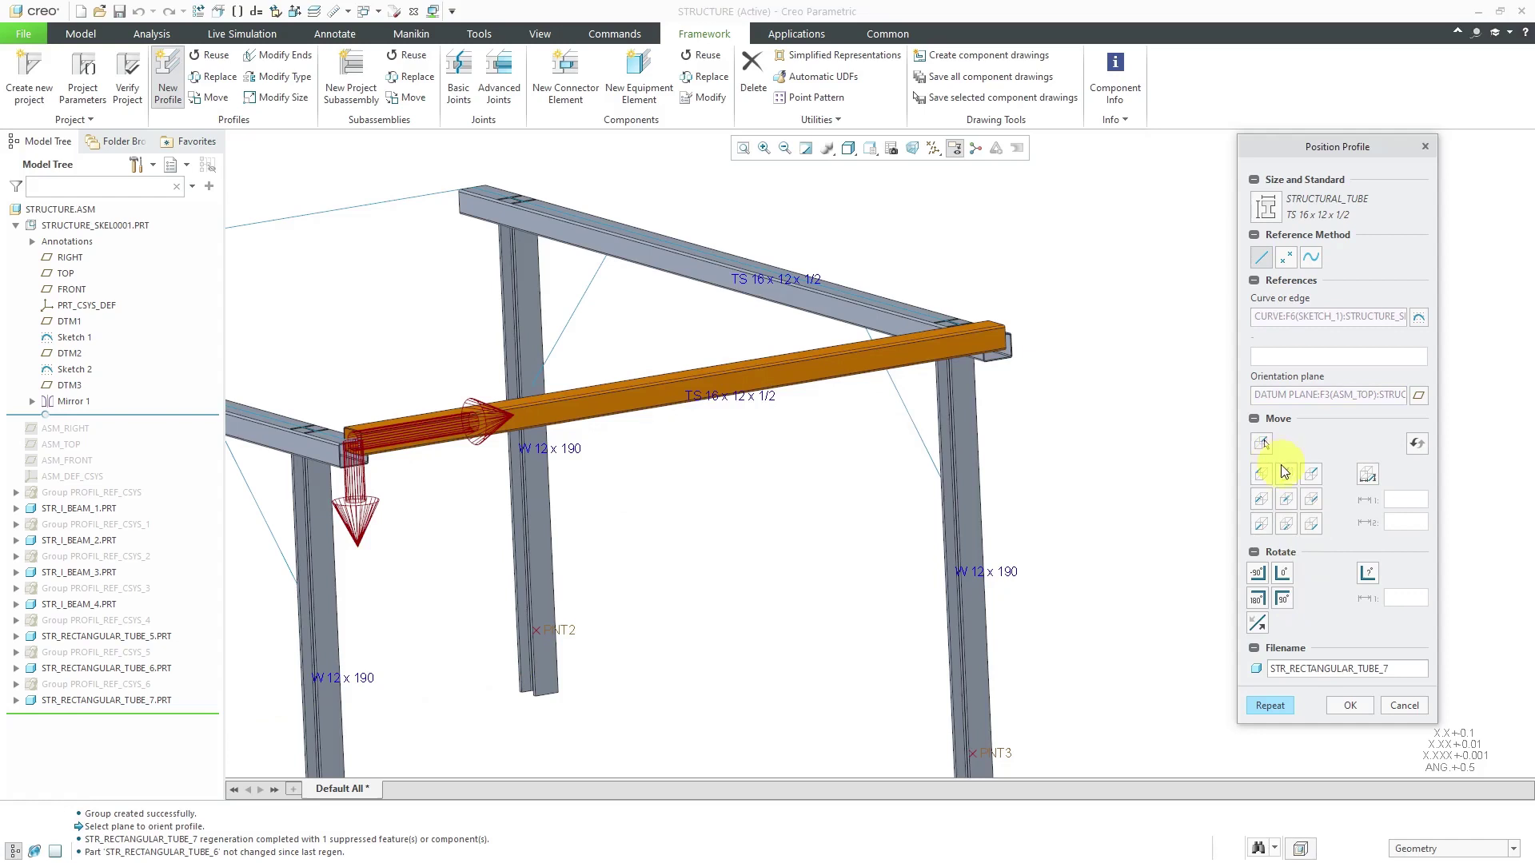
middle_click_drag(701, 503, 582, 530)
scroll(793, 527, "down", 5)
scroll(280, 418, "up", 1)
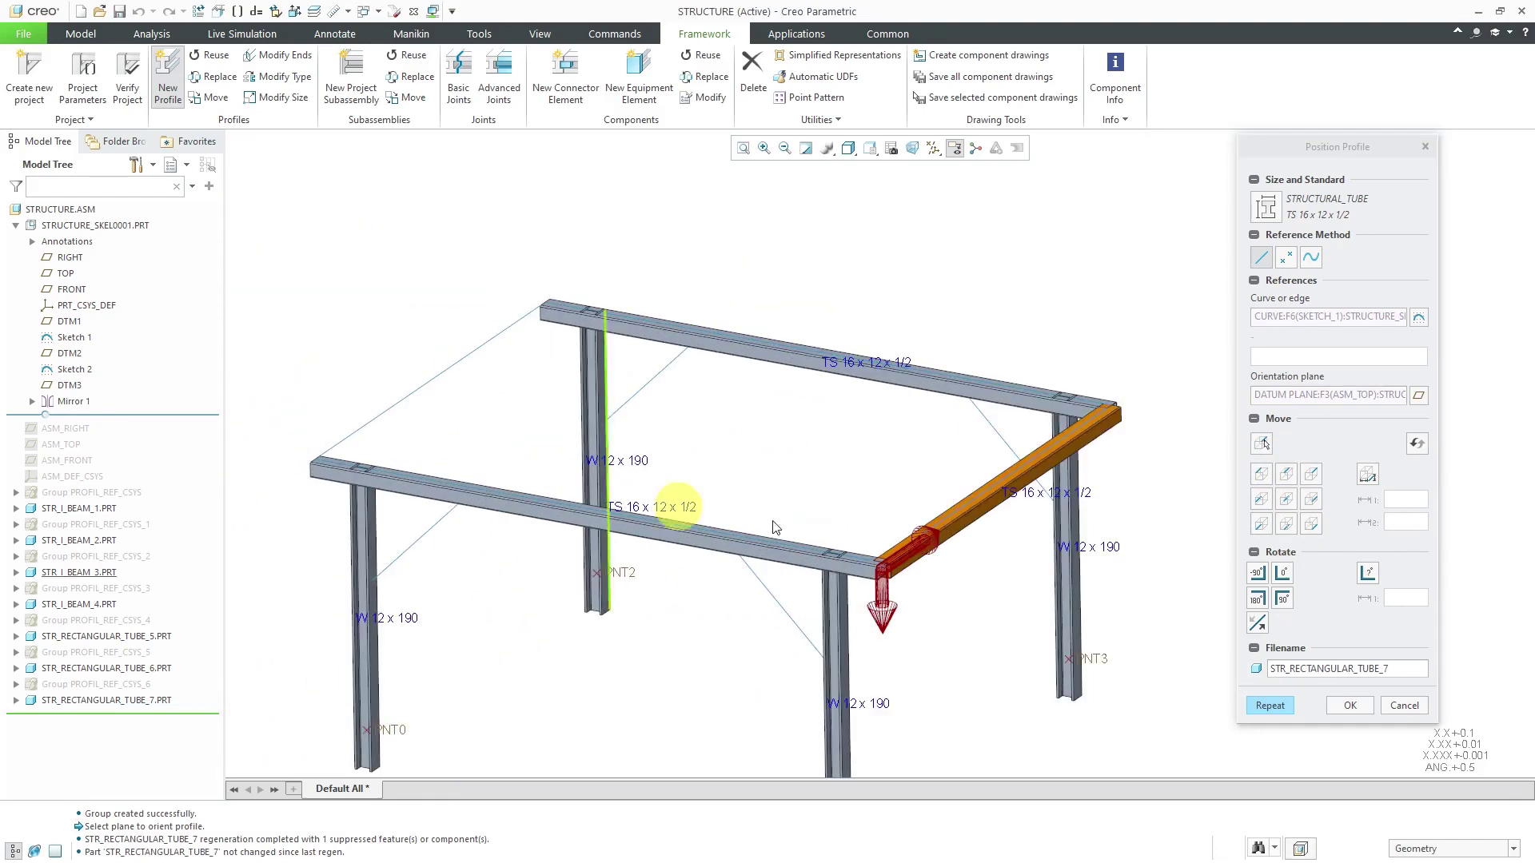
Step: Repeat the tube on the top line joining the PNT0 and PNT2 sides, rotated 90 degrees and top-centred, and finish creating profiles
left_click(1272, 705)
left_click(426, 391)
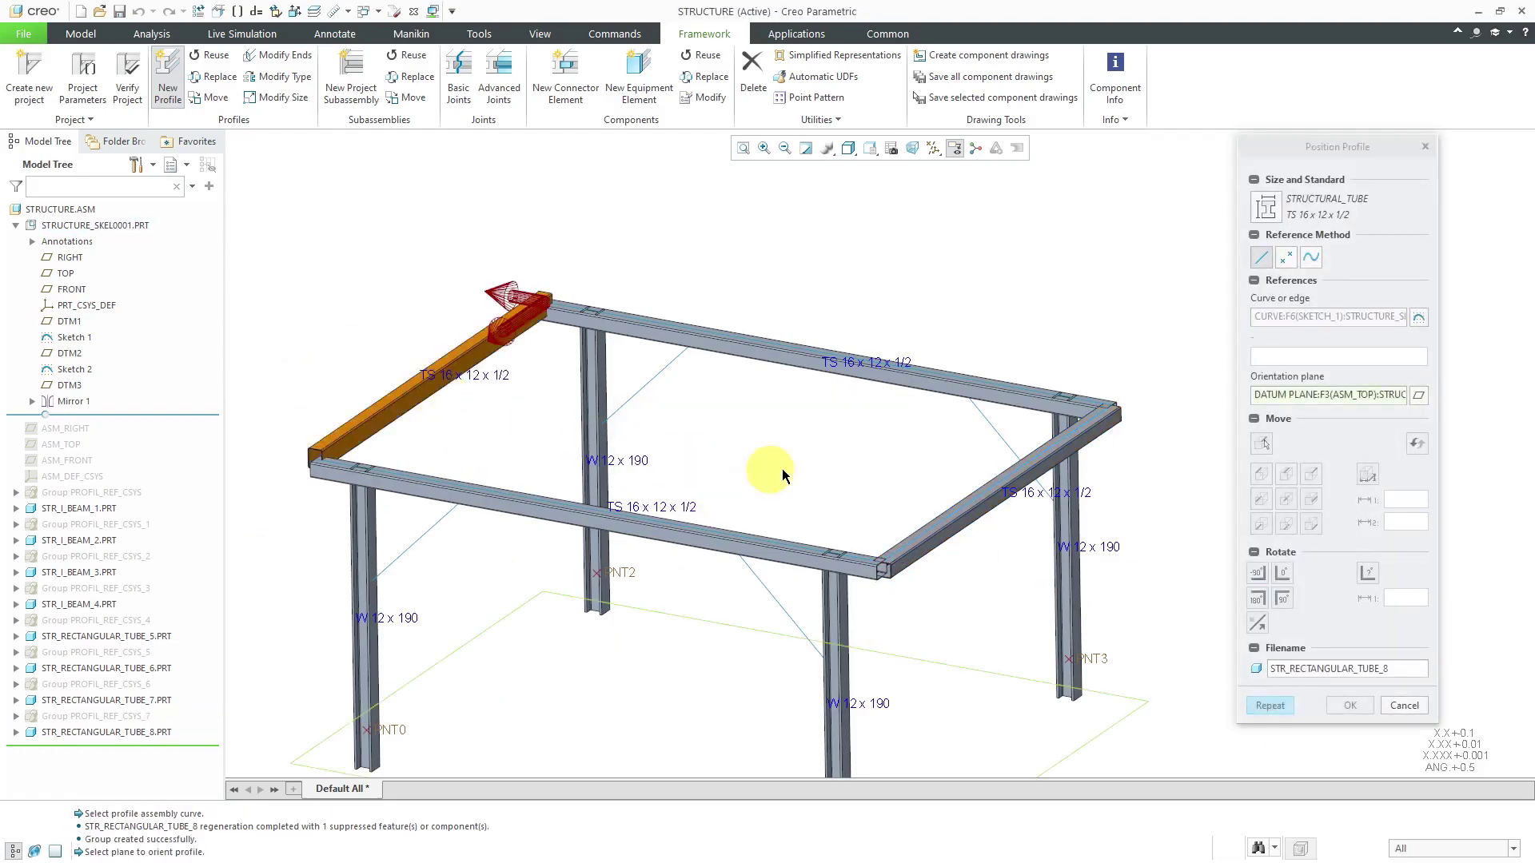
left_click(1286, 597)
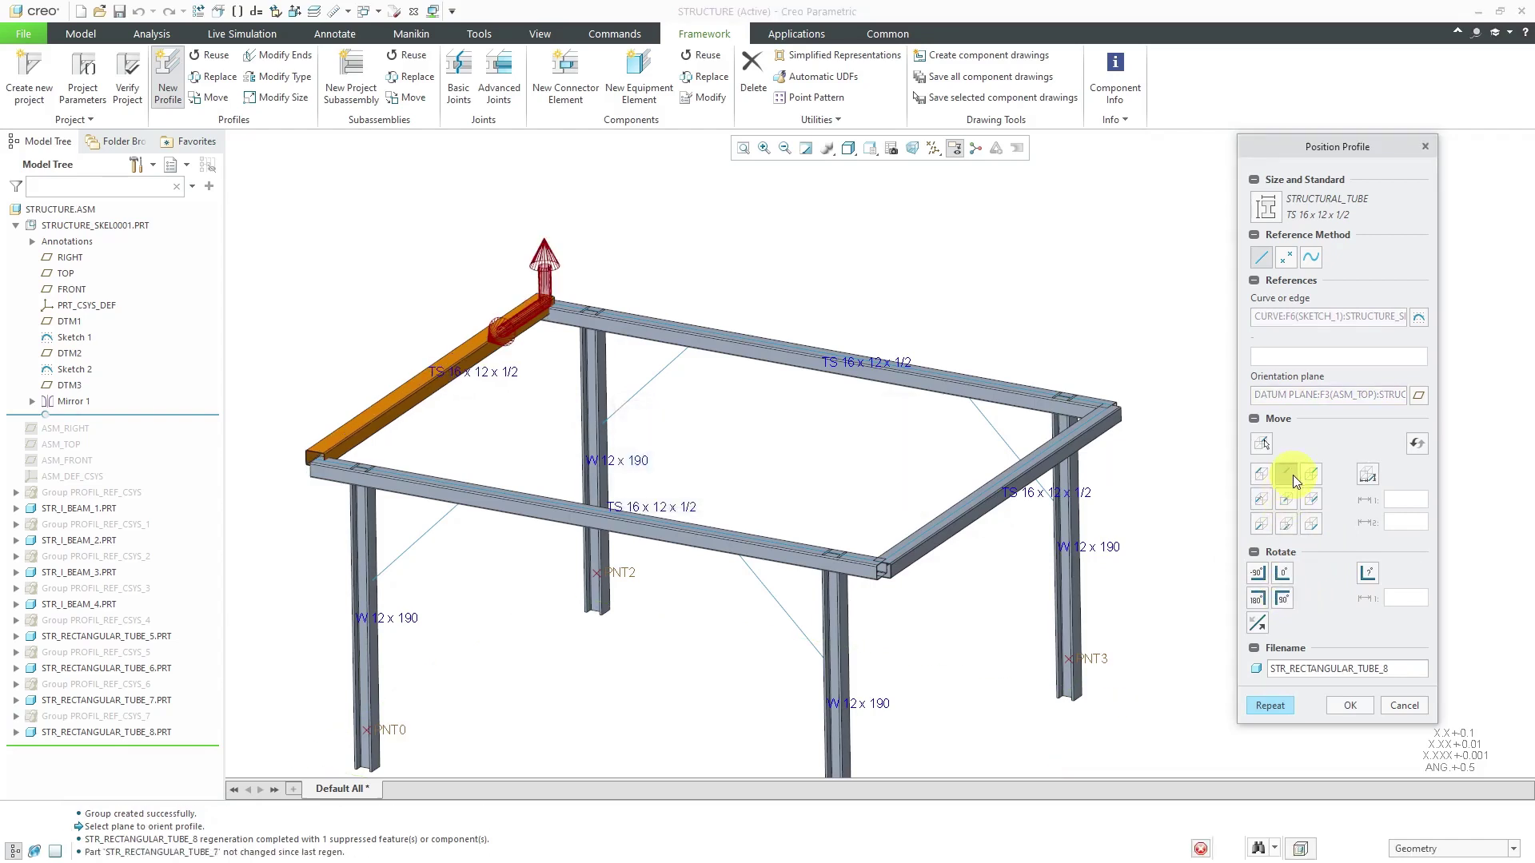
scroll(332, 456, "up", 4)
scroll(336, 460, "down", 2)
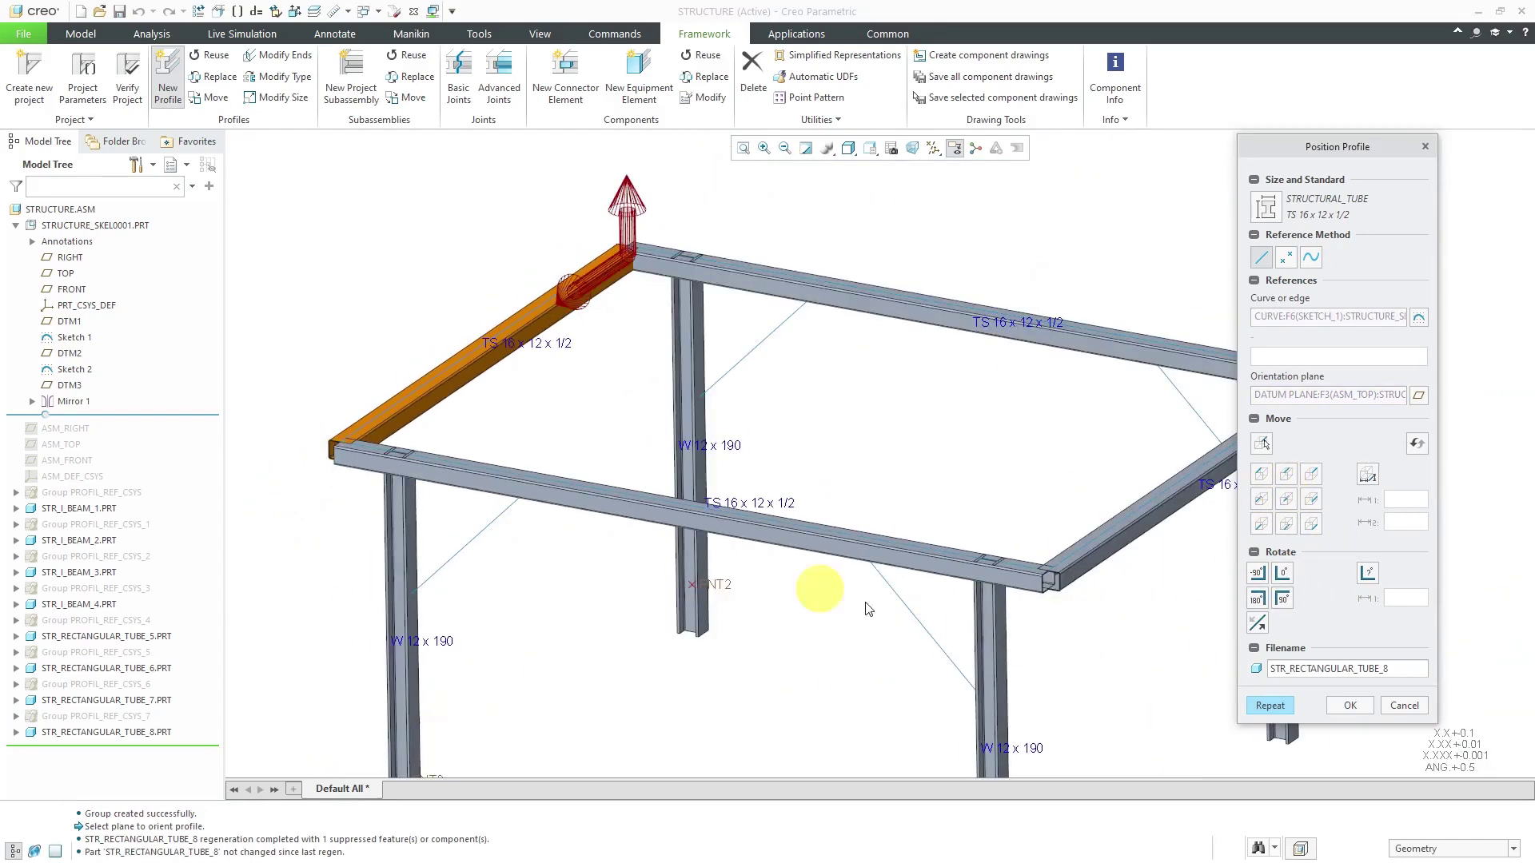
left_click(1355, 705)
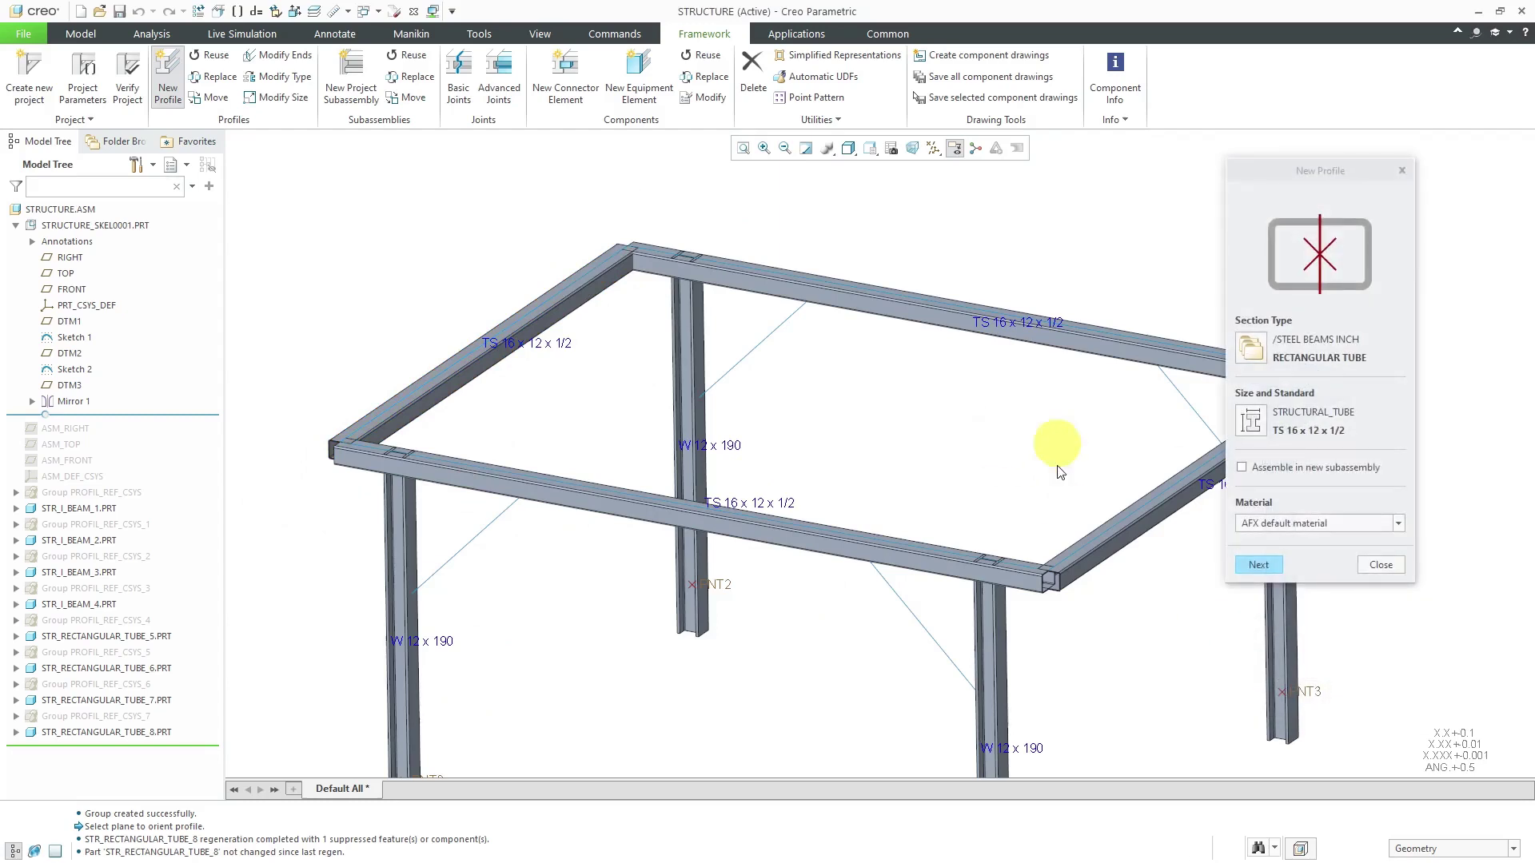
left_click(1395, 565)
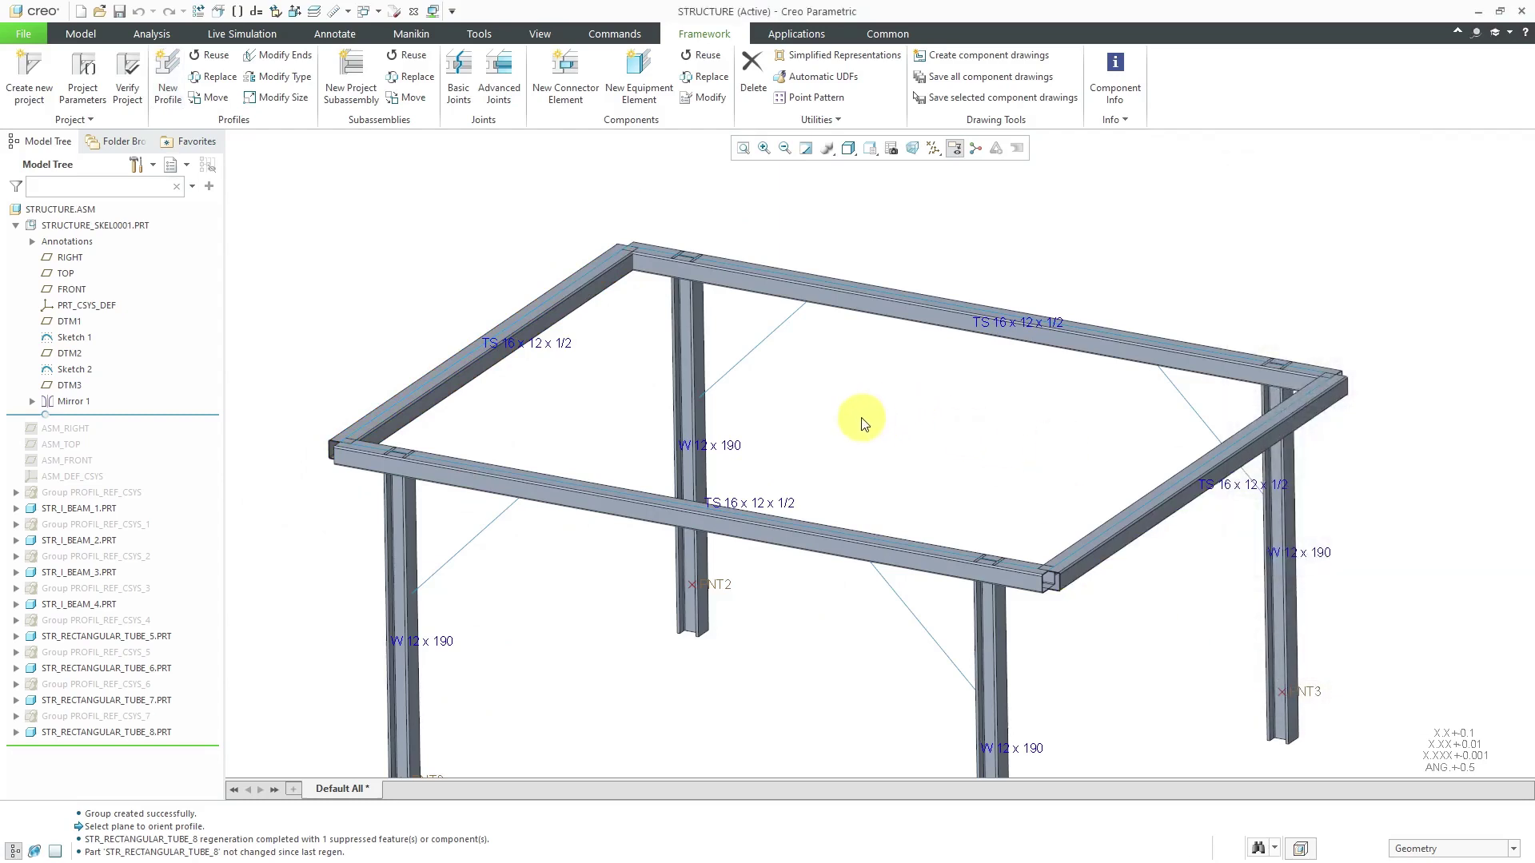
middle_click_drag(878, 422, 866, 432)
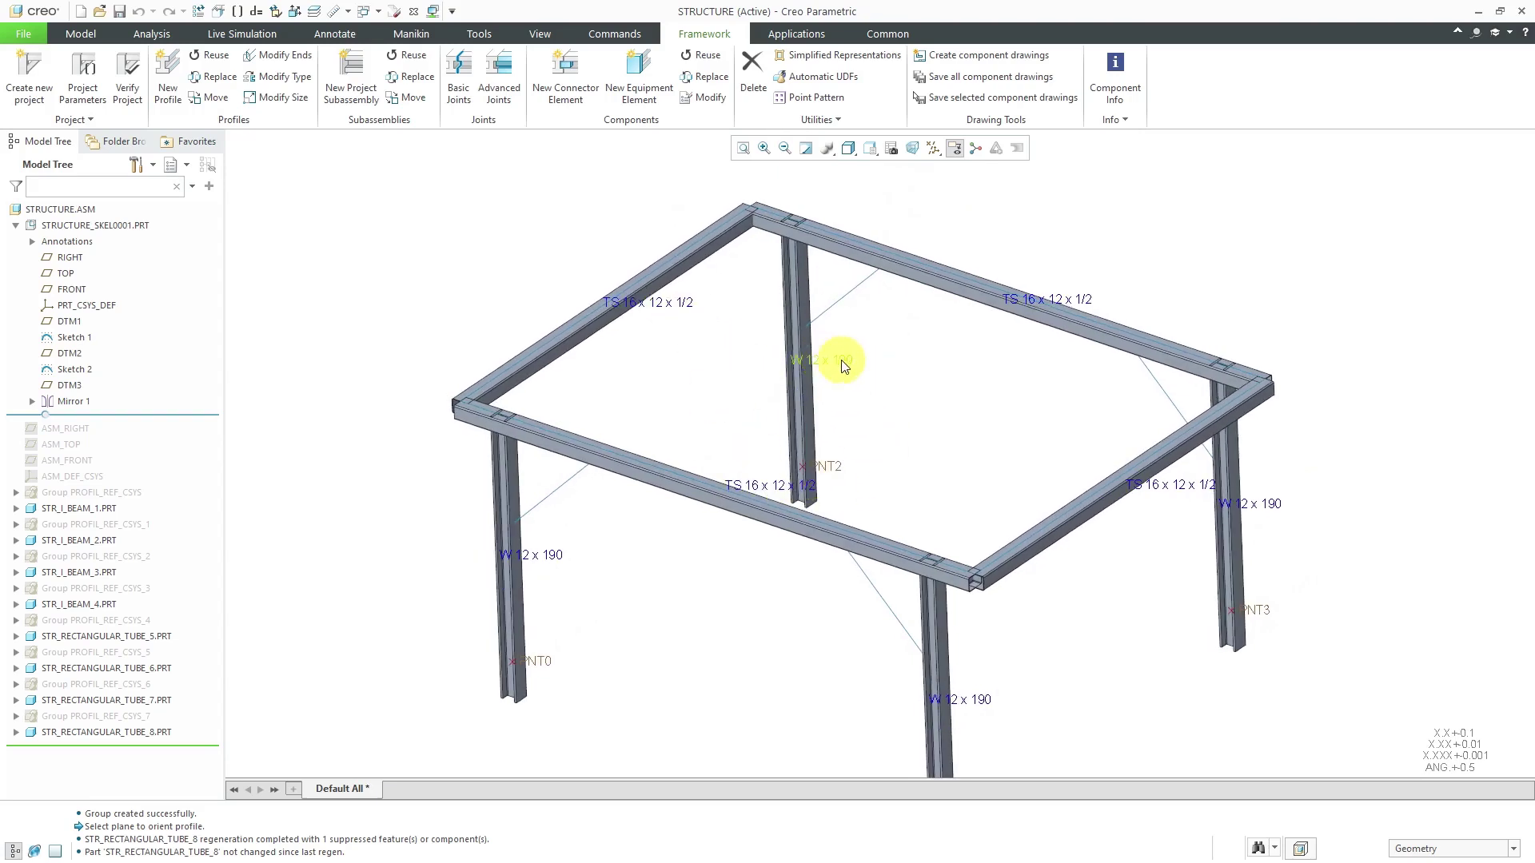
Step: Hide the profile size annotations and inspect the tube corner above the PNT1 leg
left_click(956, 149)
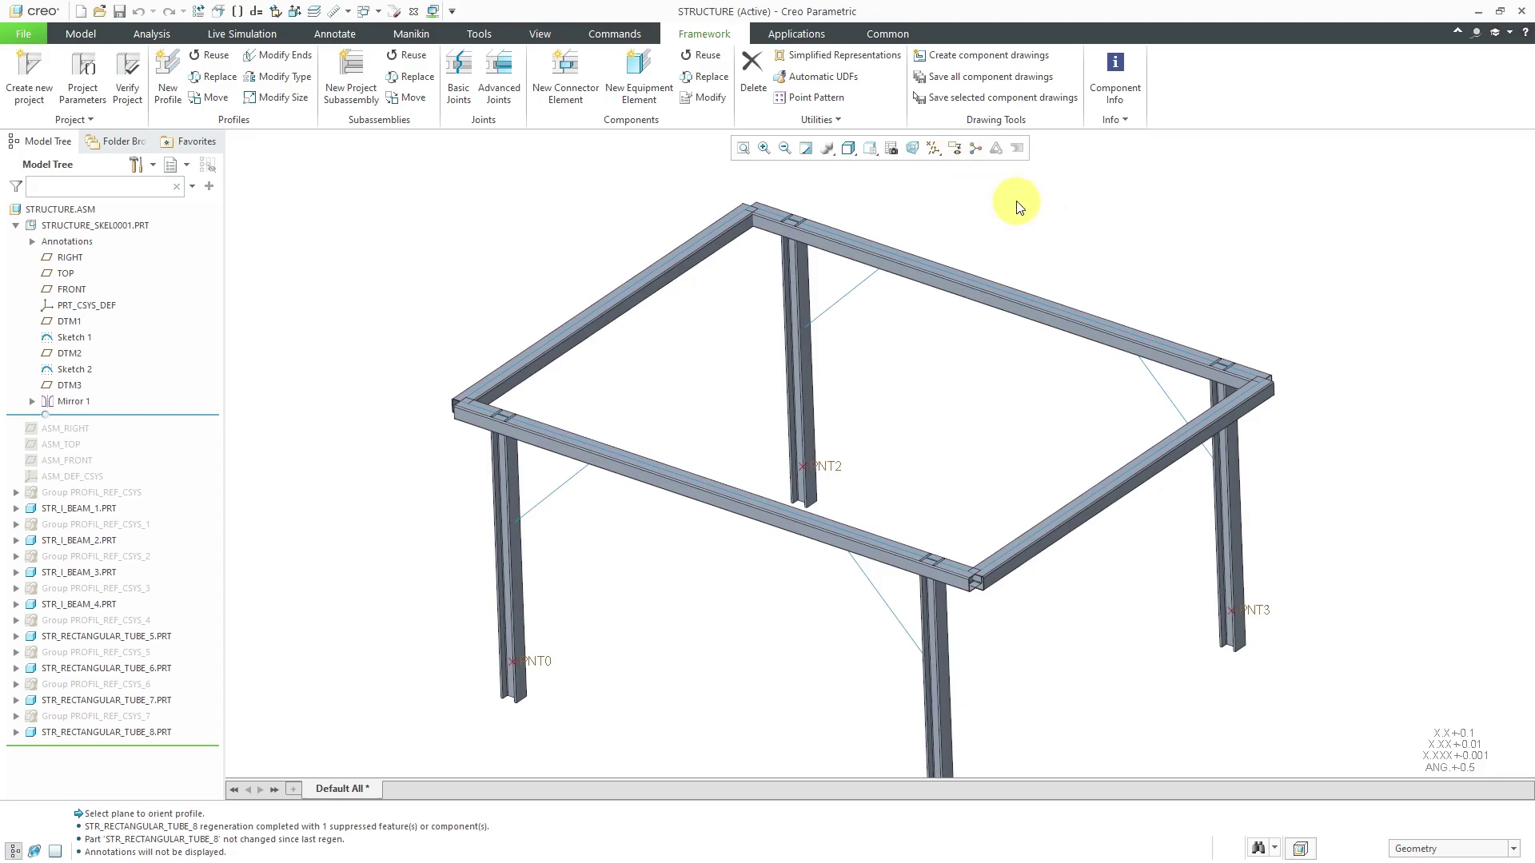
scroll(963, 610, "up", 5)
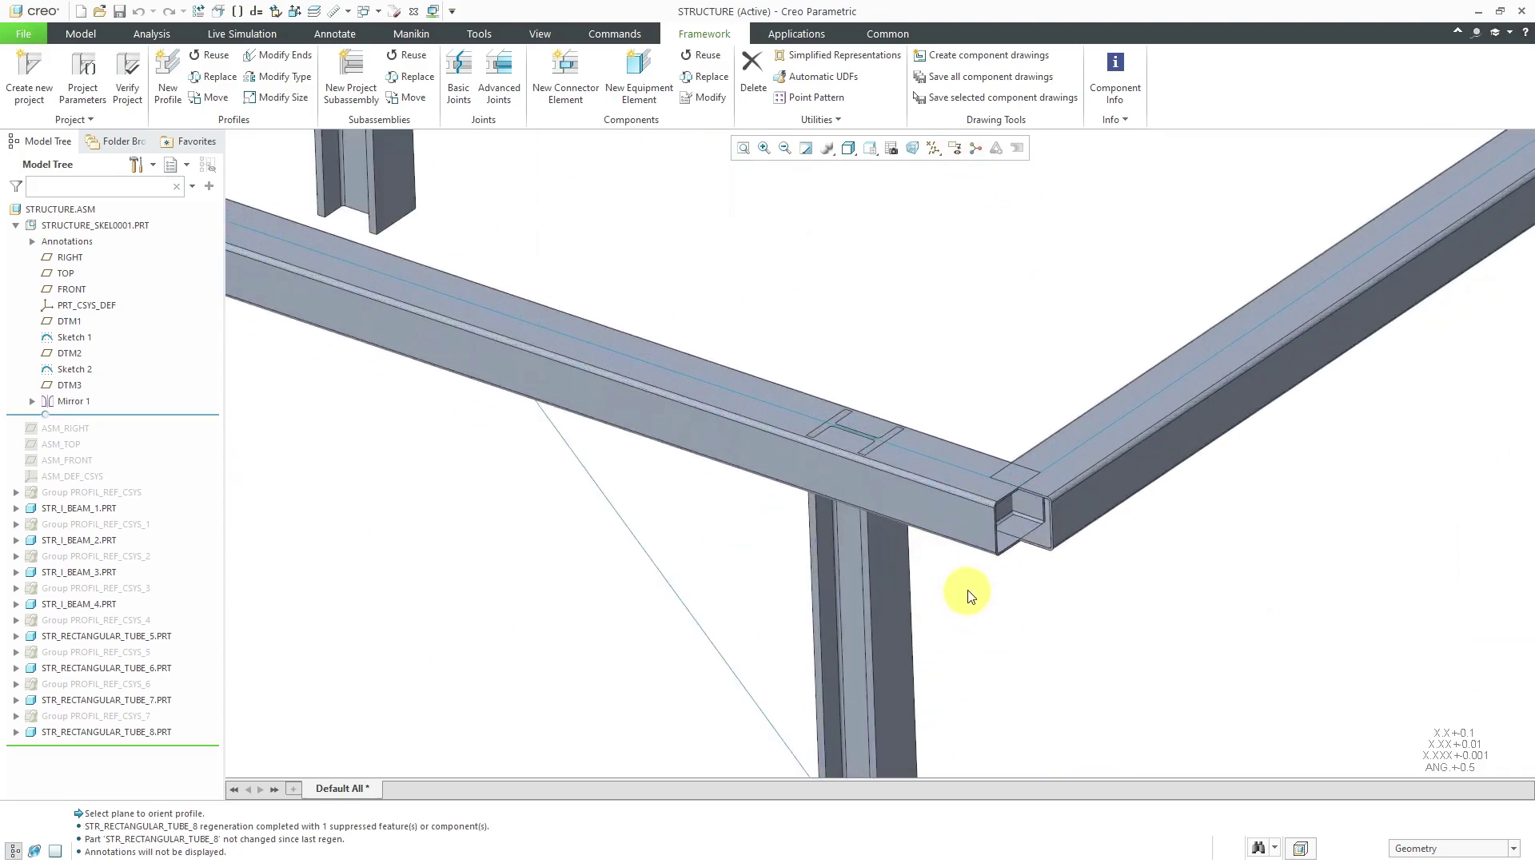
scroll(887, 441, "up", 2)
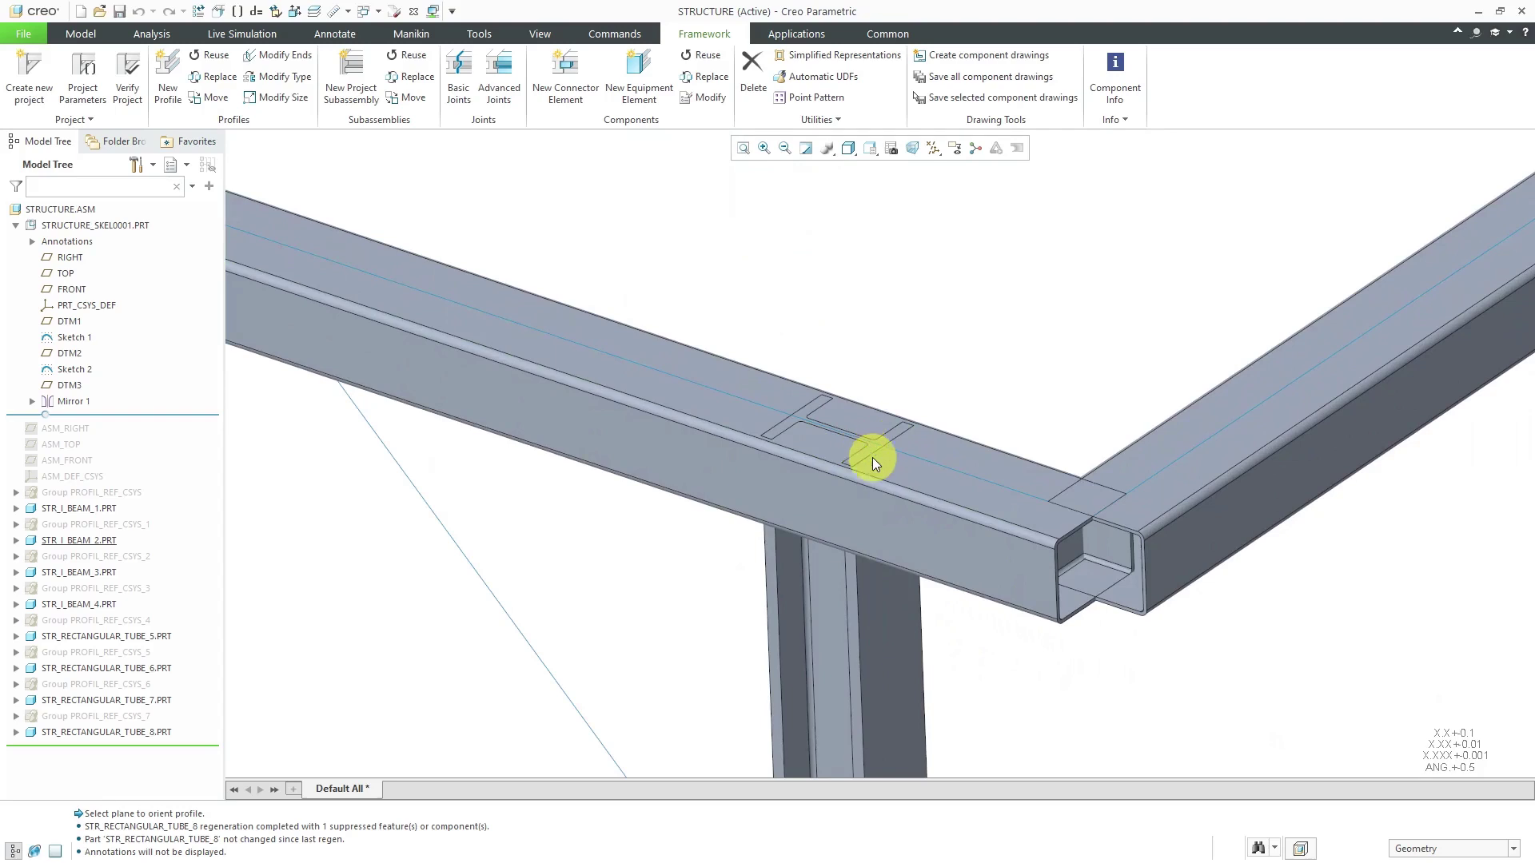
scroll(882, 480, "down", 4)
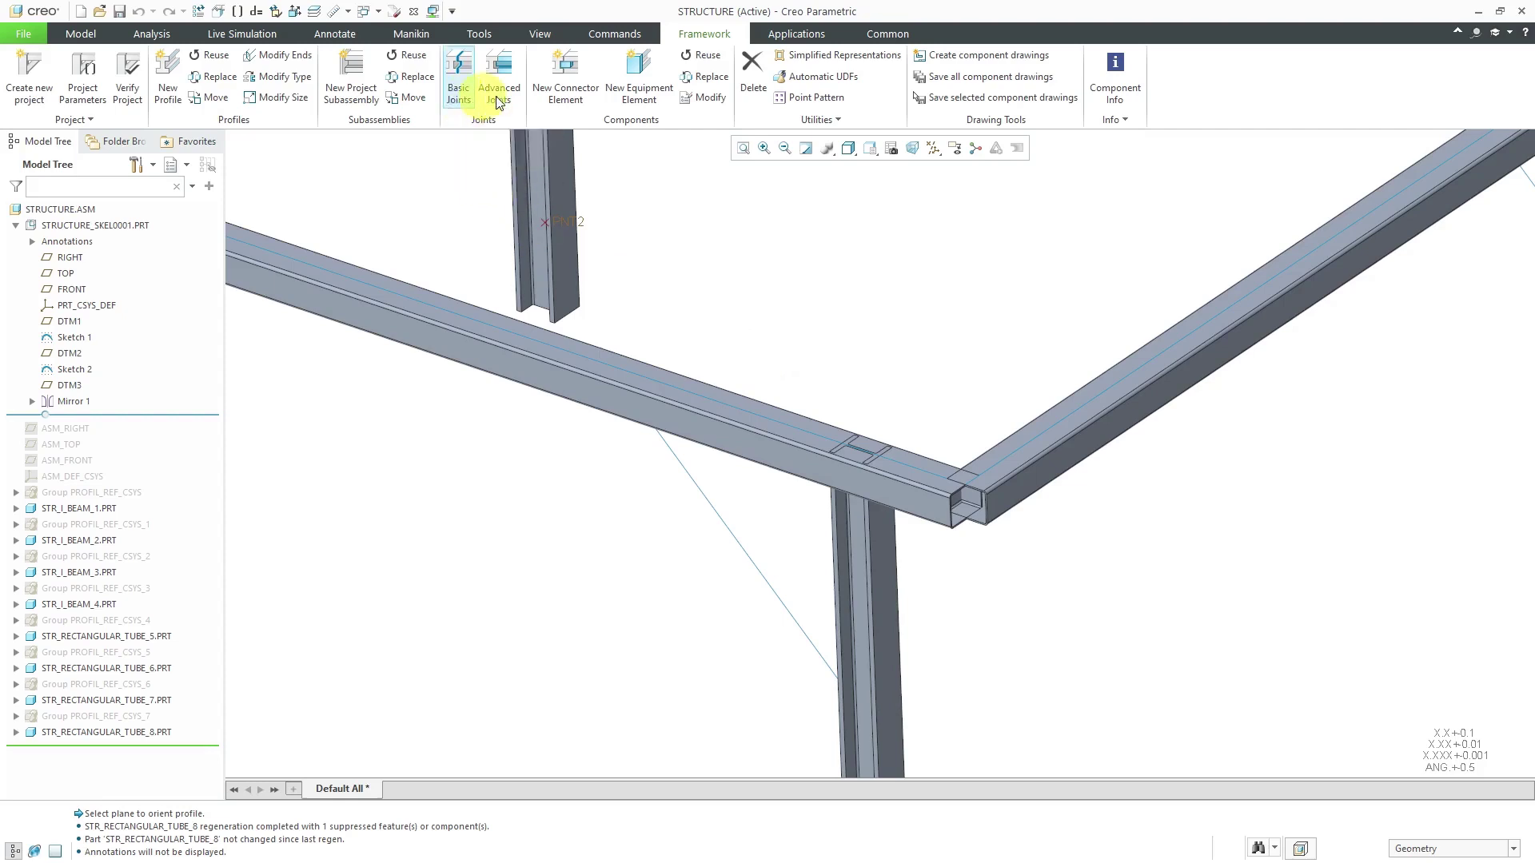
scroll(765, 398, "down", 4)
scroll(764, 456, "down", 2)
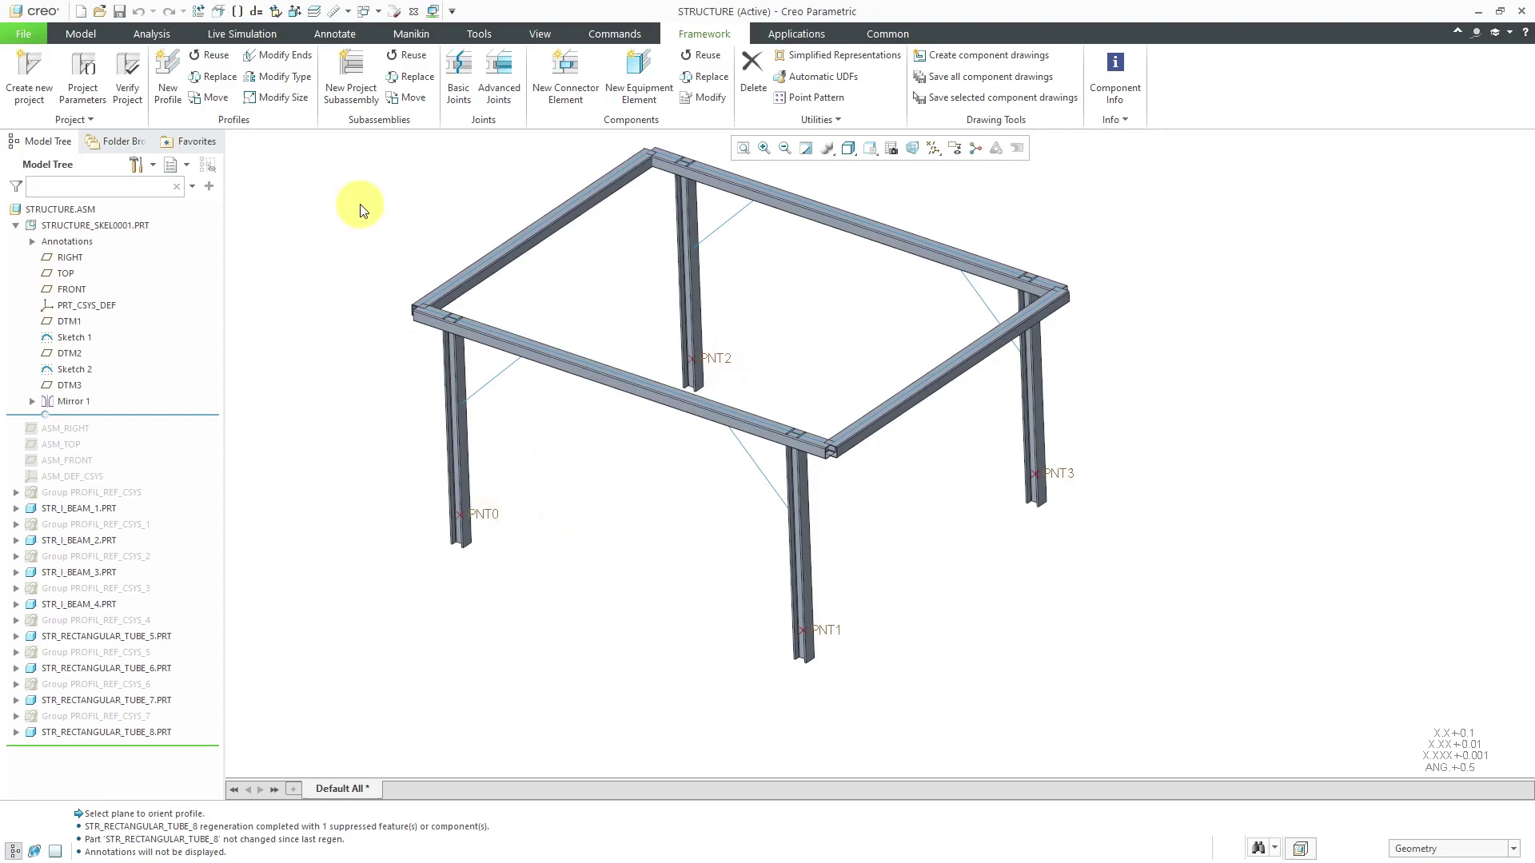
Step: Define a new profile as a Steel Beams Inch channel beam, AISC V14 C (fractional), size C 12 x 30
left_click(168, 75)
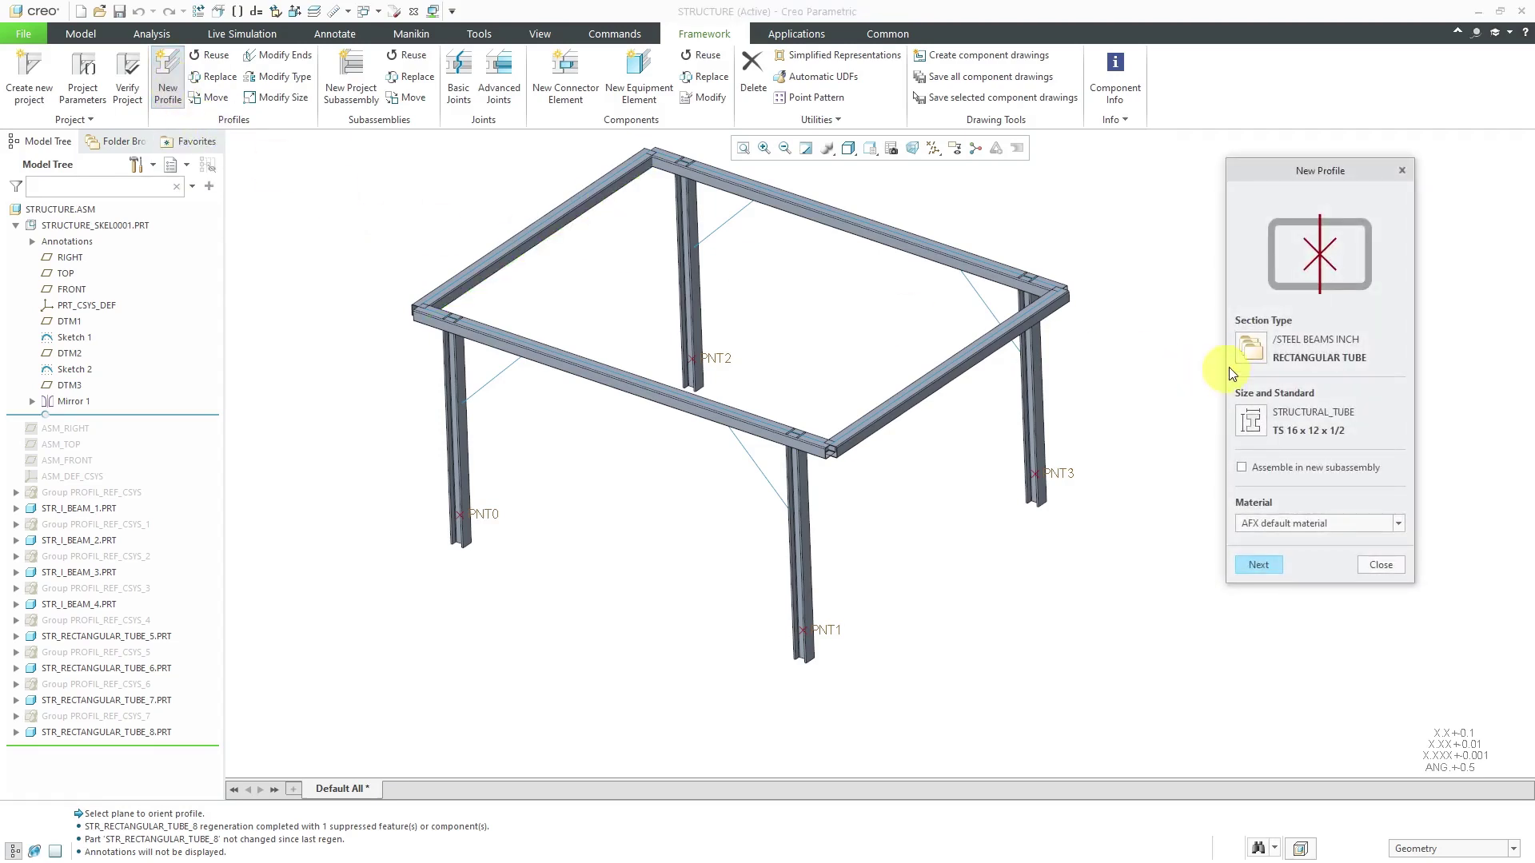
left_click(1252, 348)
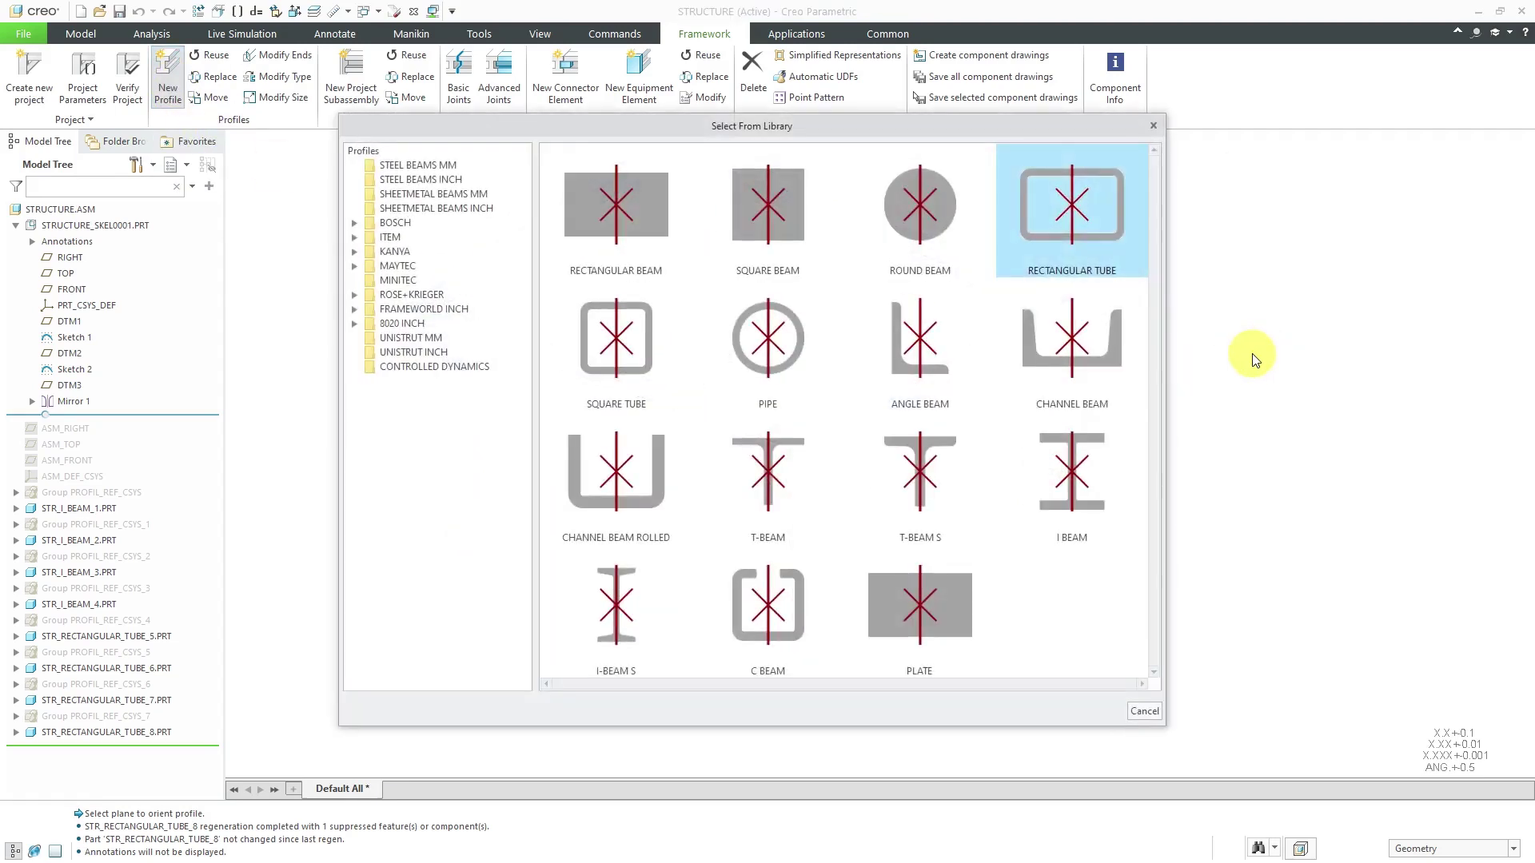
left_click(1100, 348)
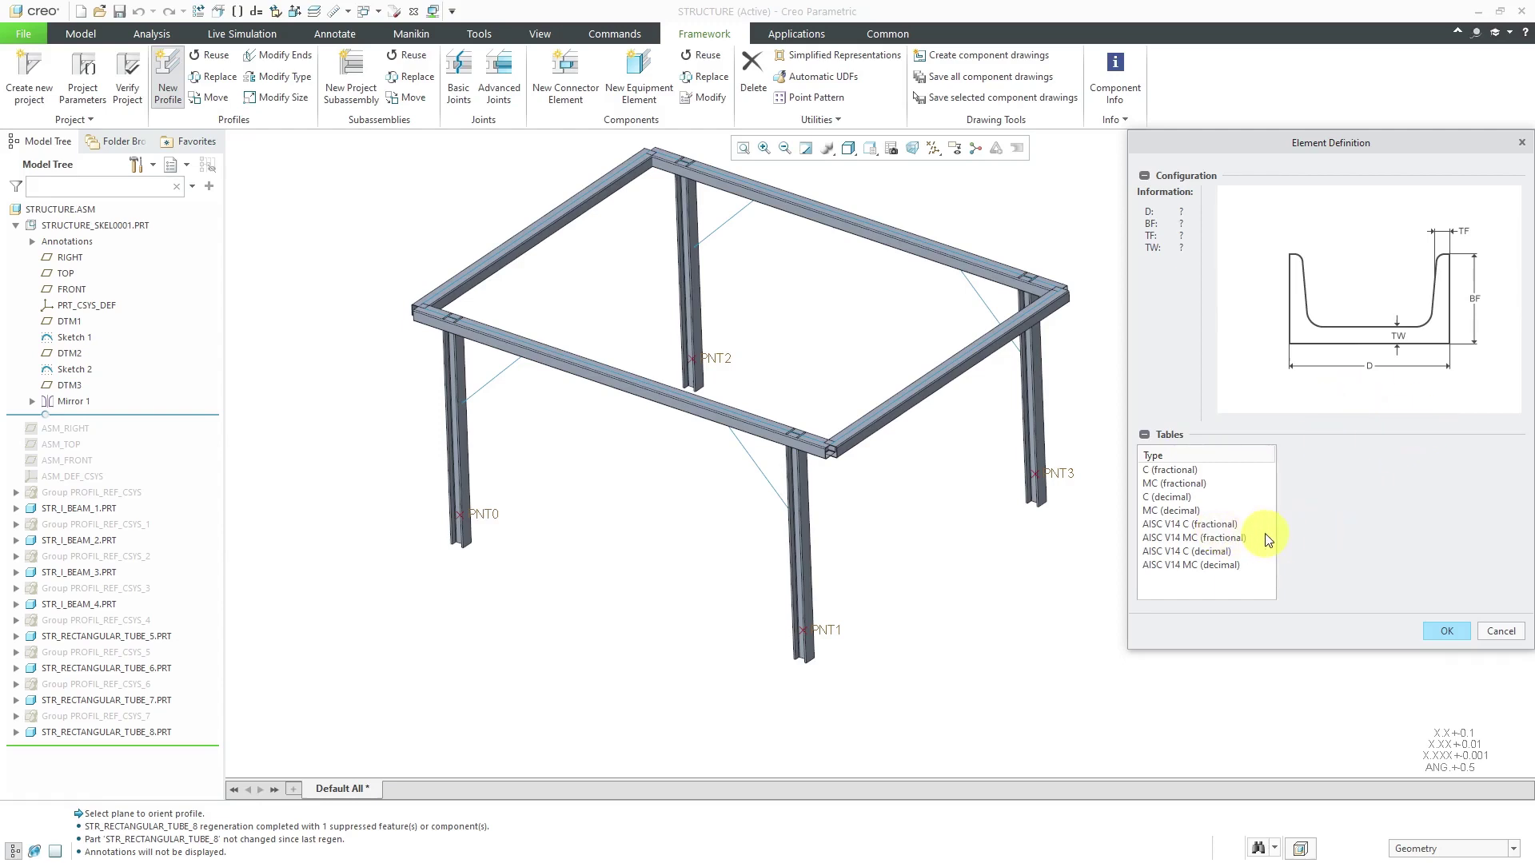
left_click(1213, 525)
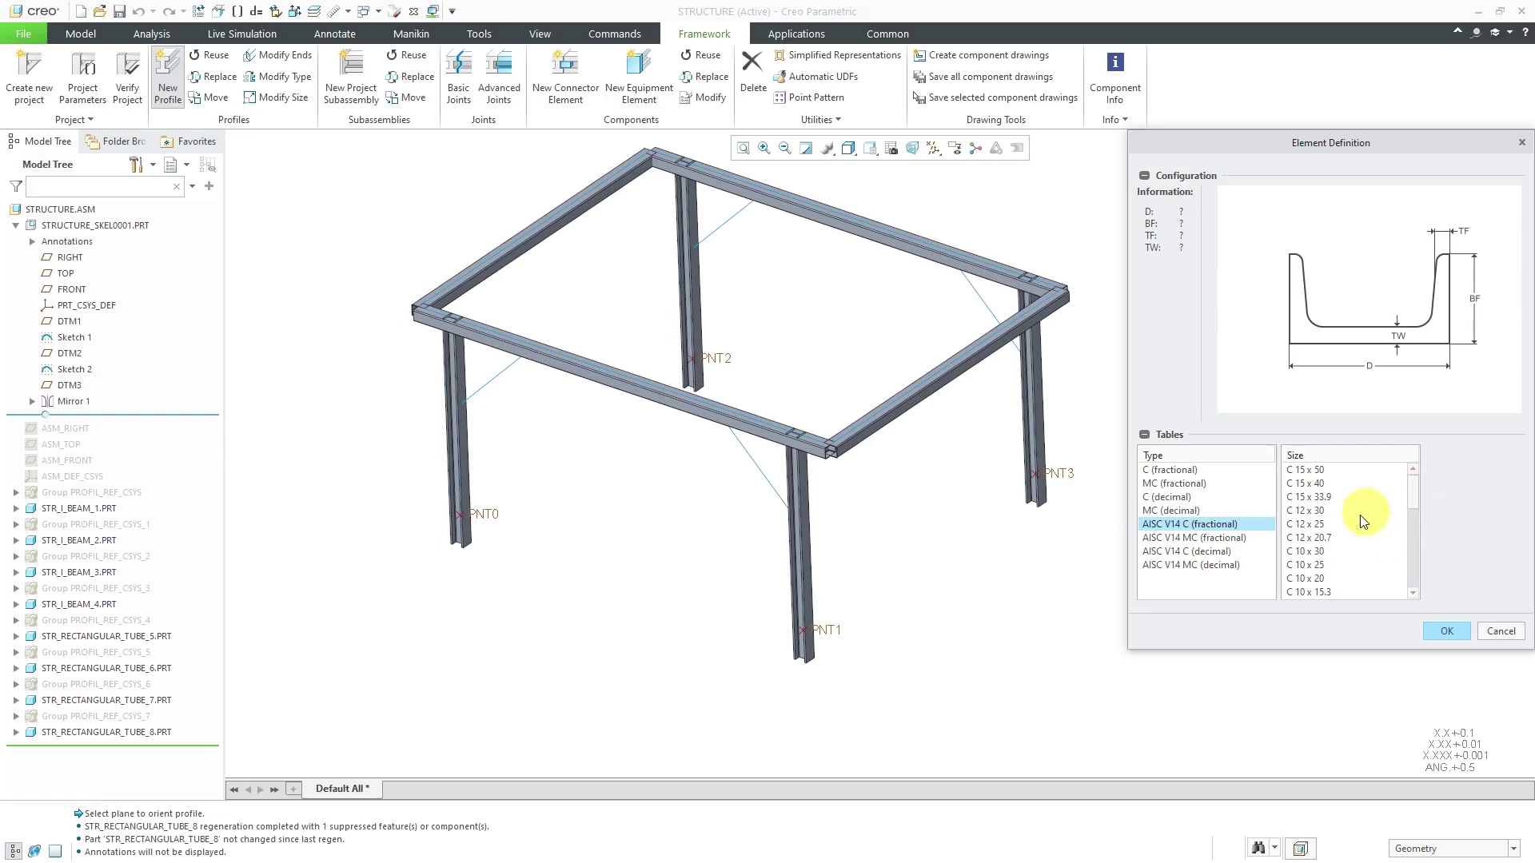
left_click(1318, 511)
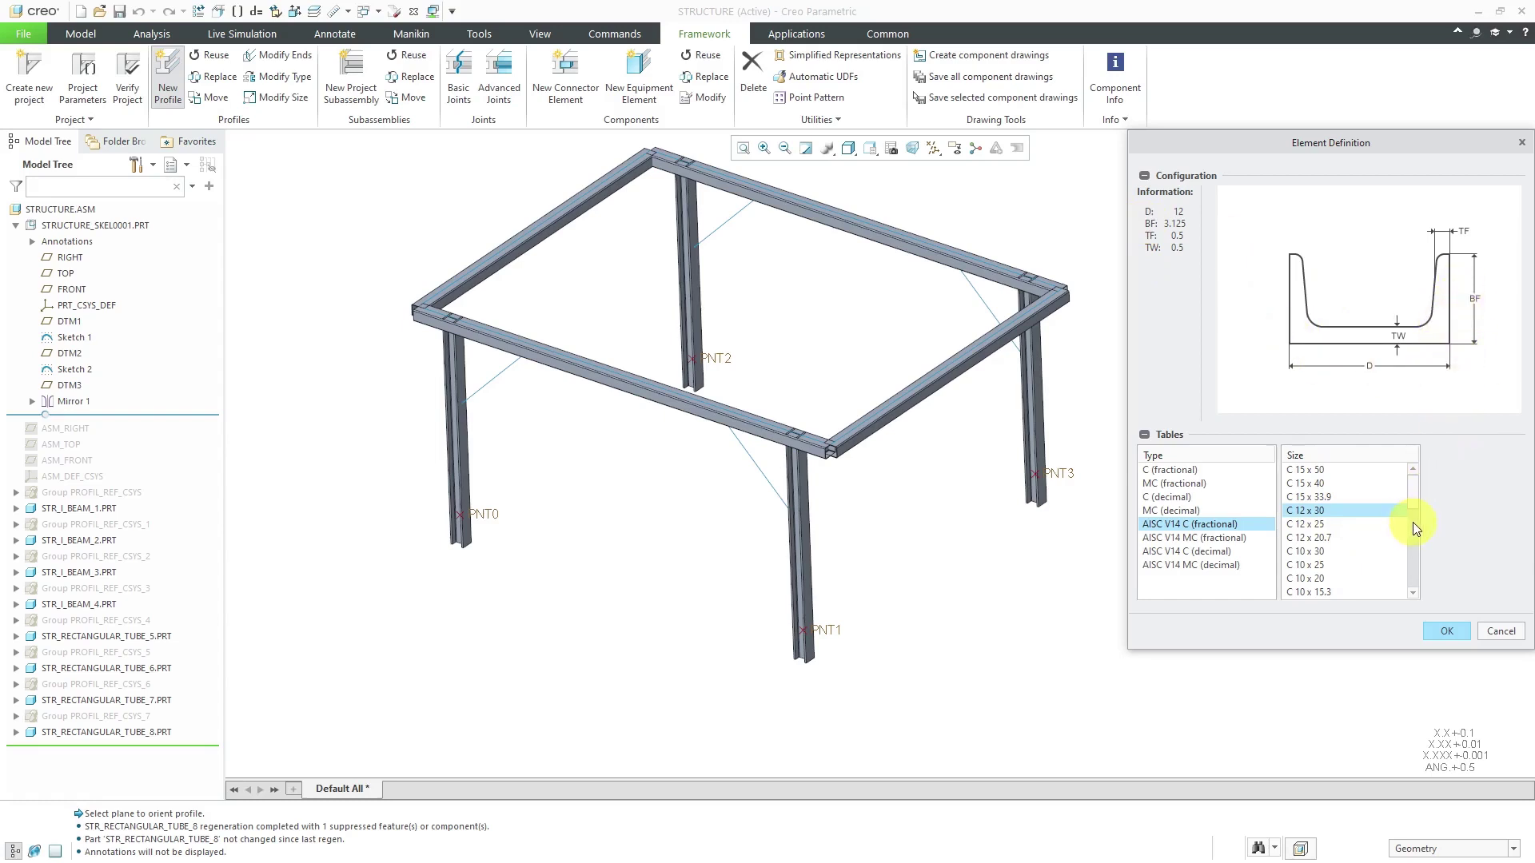
left_click(1446, 634)
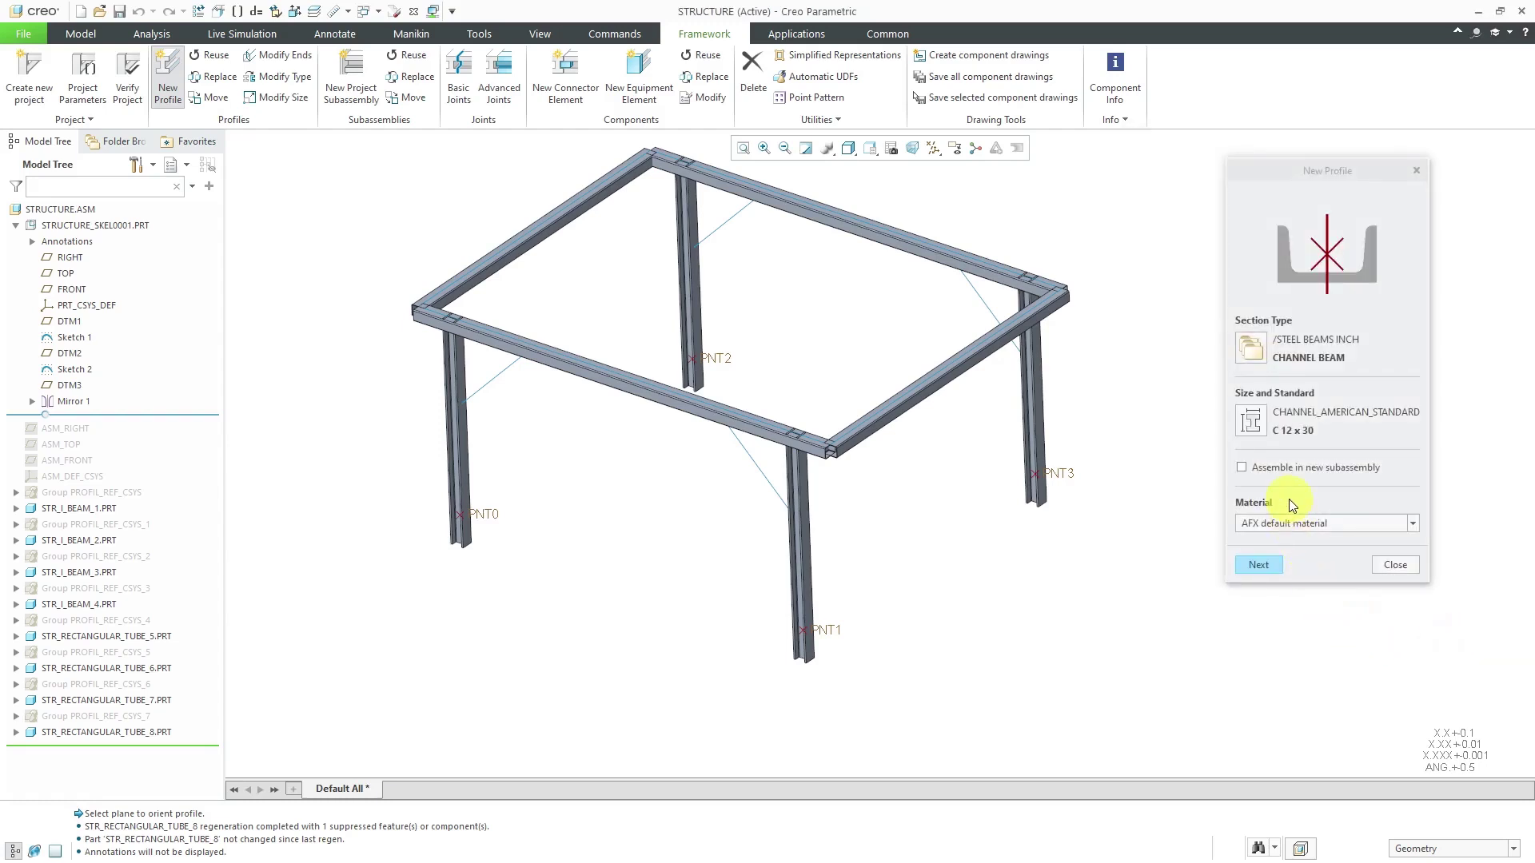
left_click(1268, 568)
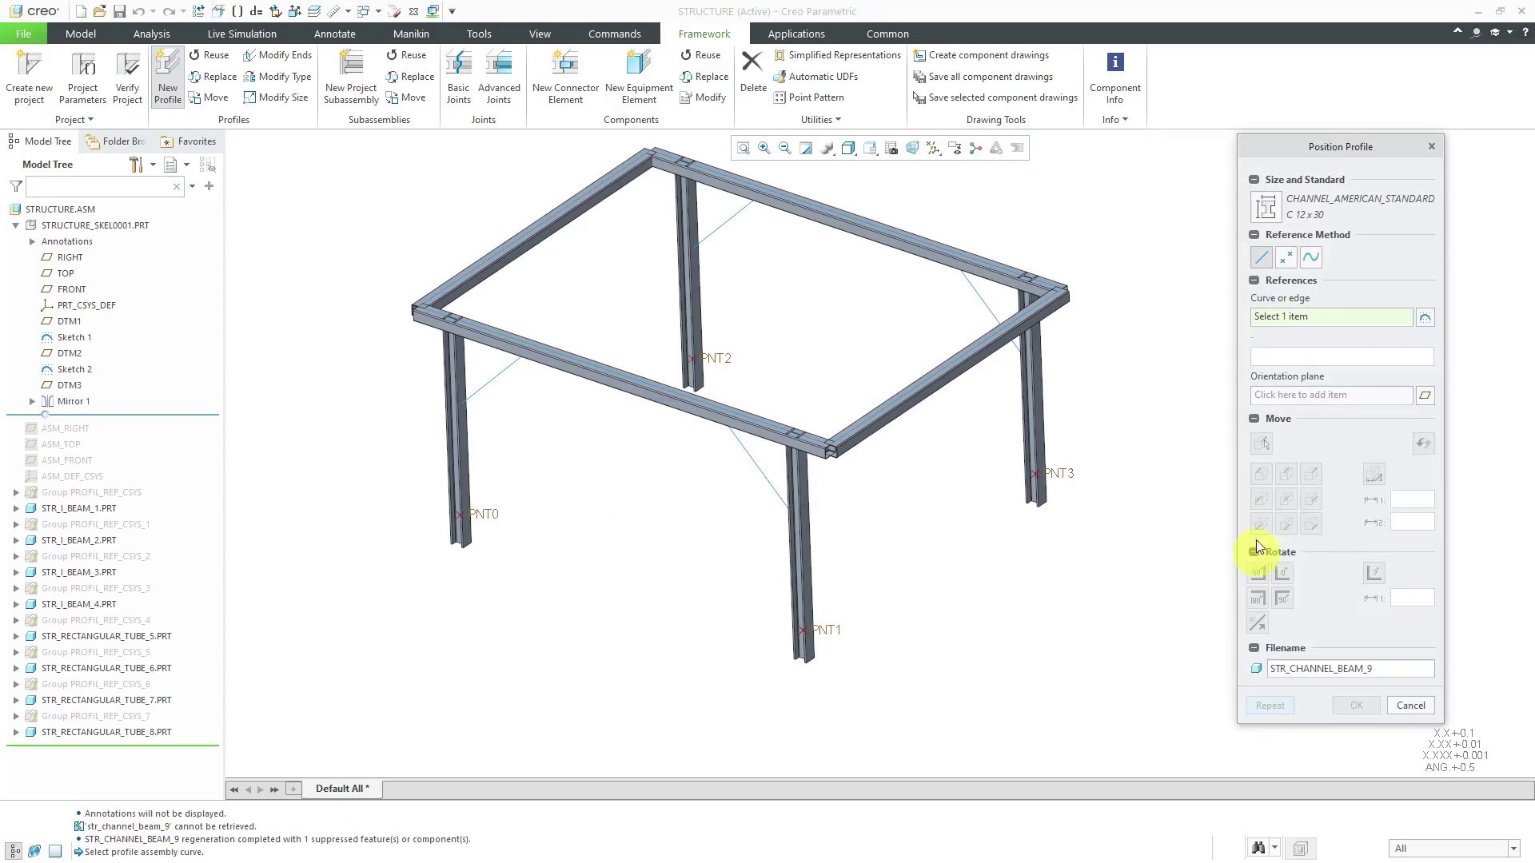
Step: Place the C 12 x 30 channel between two points, from PNT0 to PNT2, with the automatic orientation plane
left_click(1288, 258)
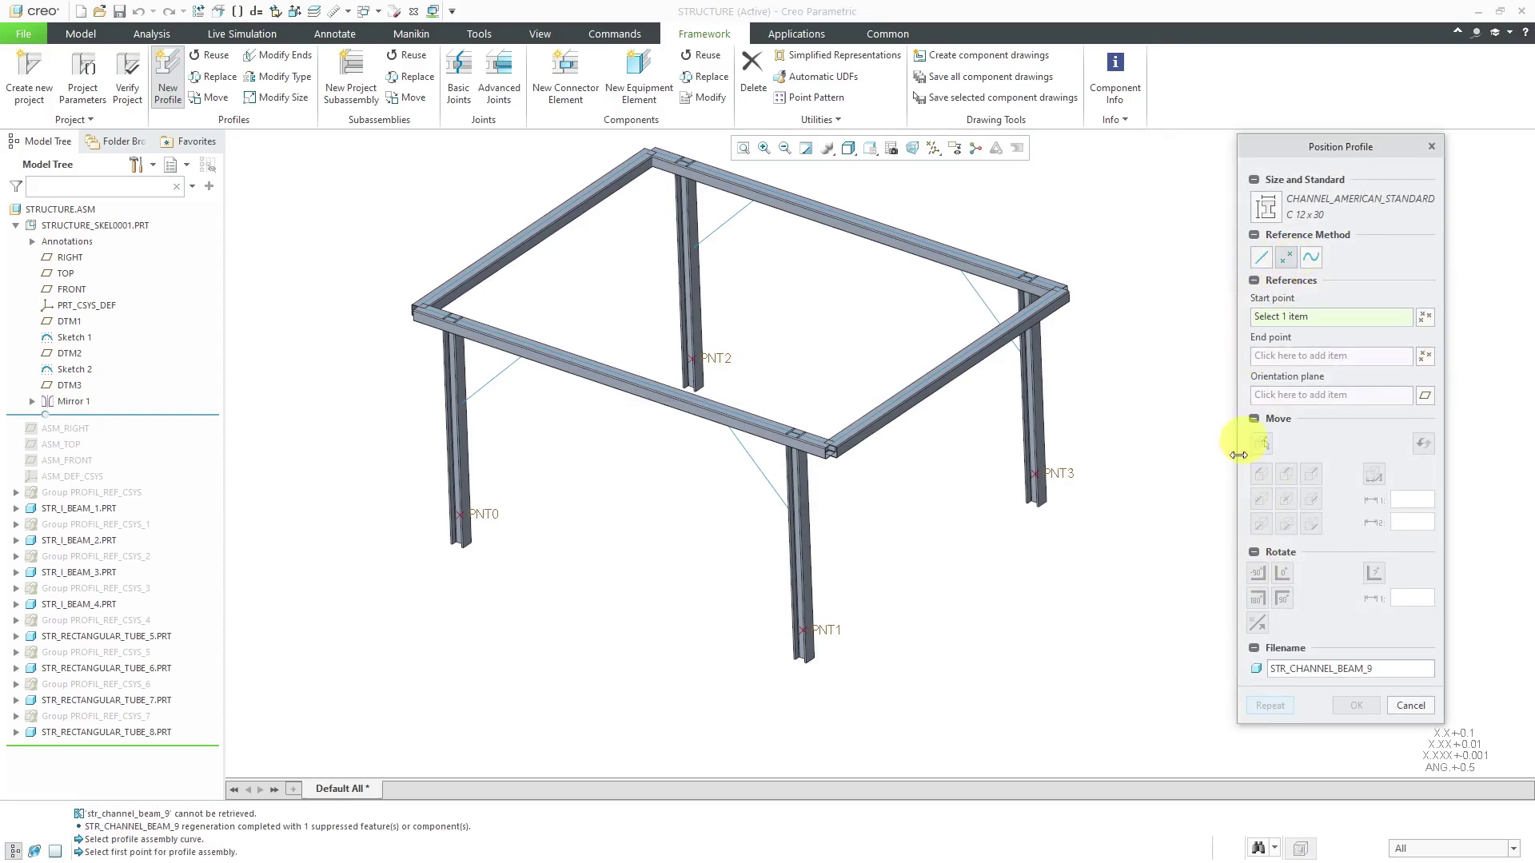
left_click(491, 517)
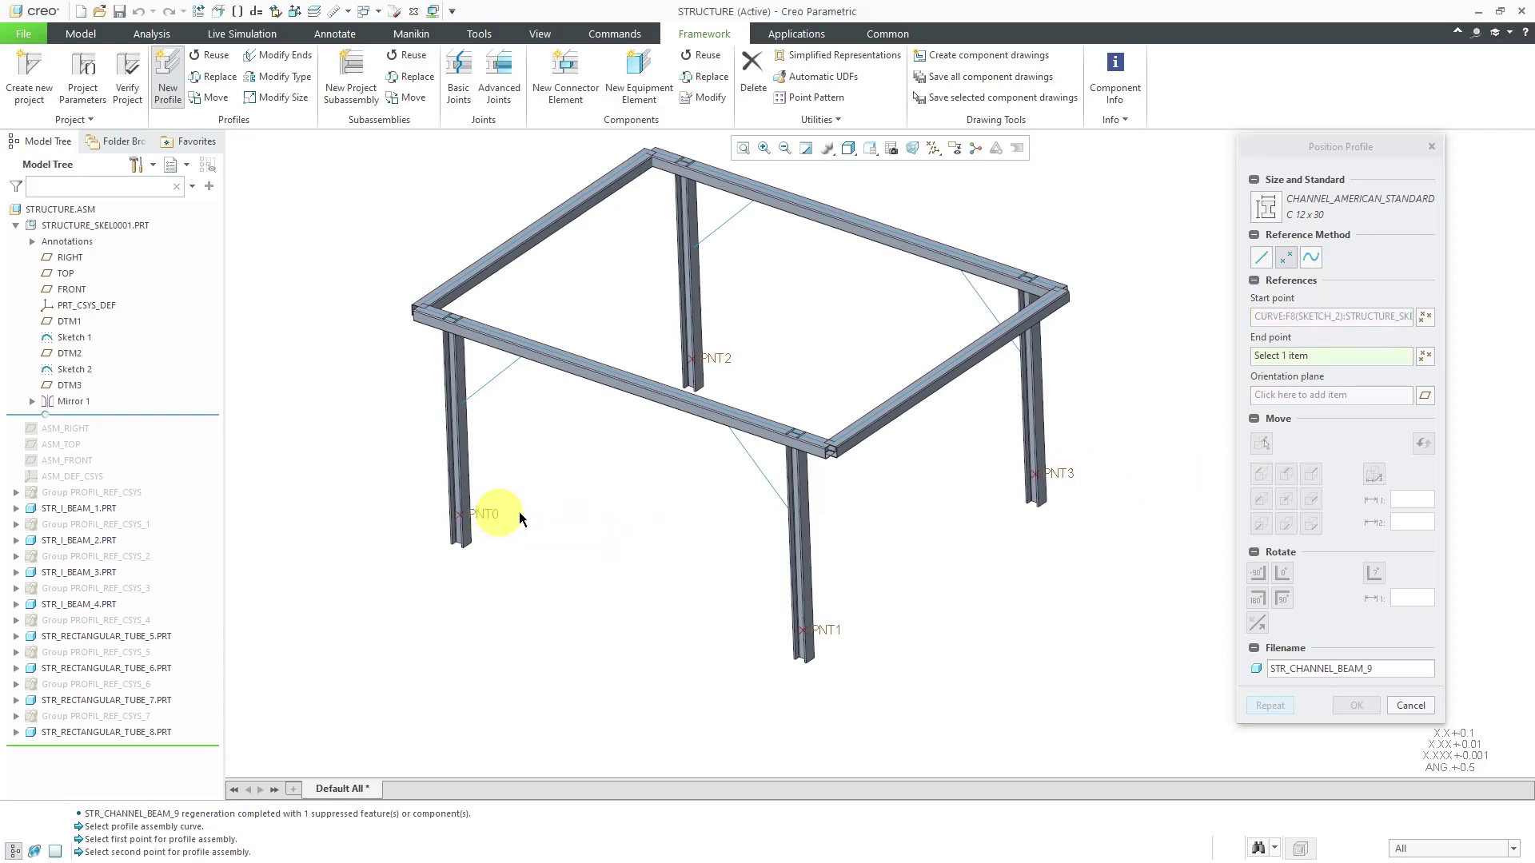
left_click(731, 352)
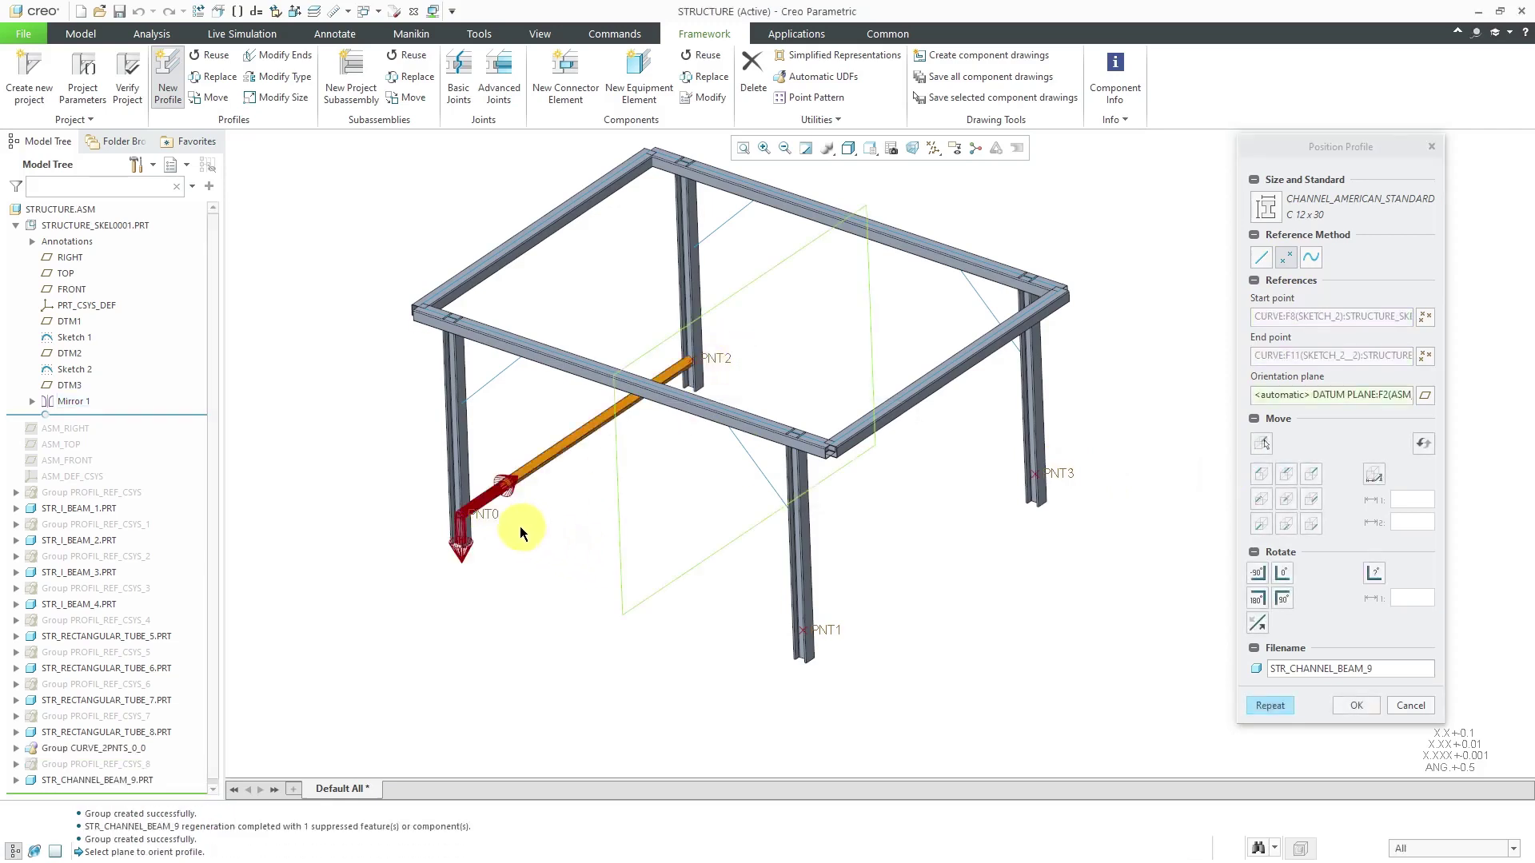
scroll(512, 524, "down", 5)
scroll(508, 522, "up", 5)
middle_click_drag(507, 518, 524, 371)
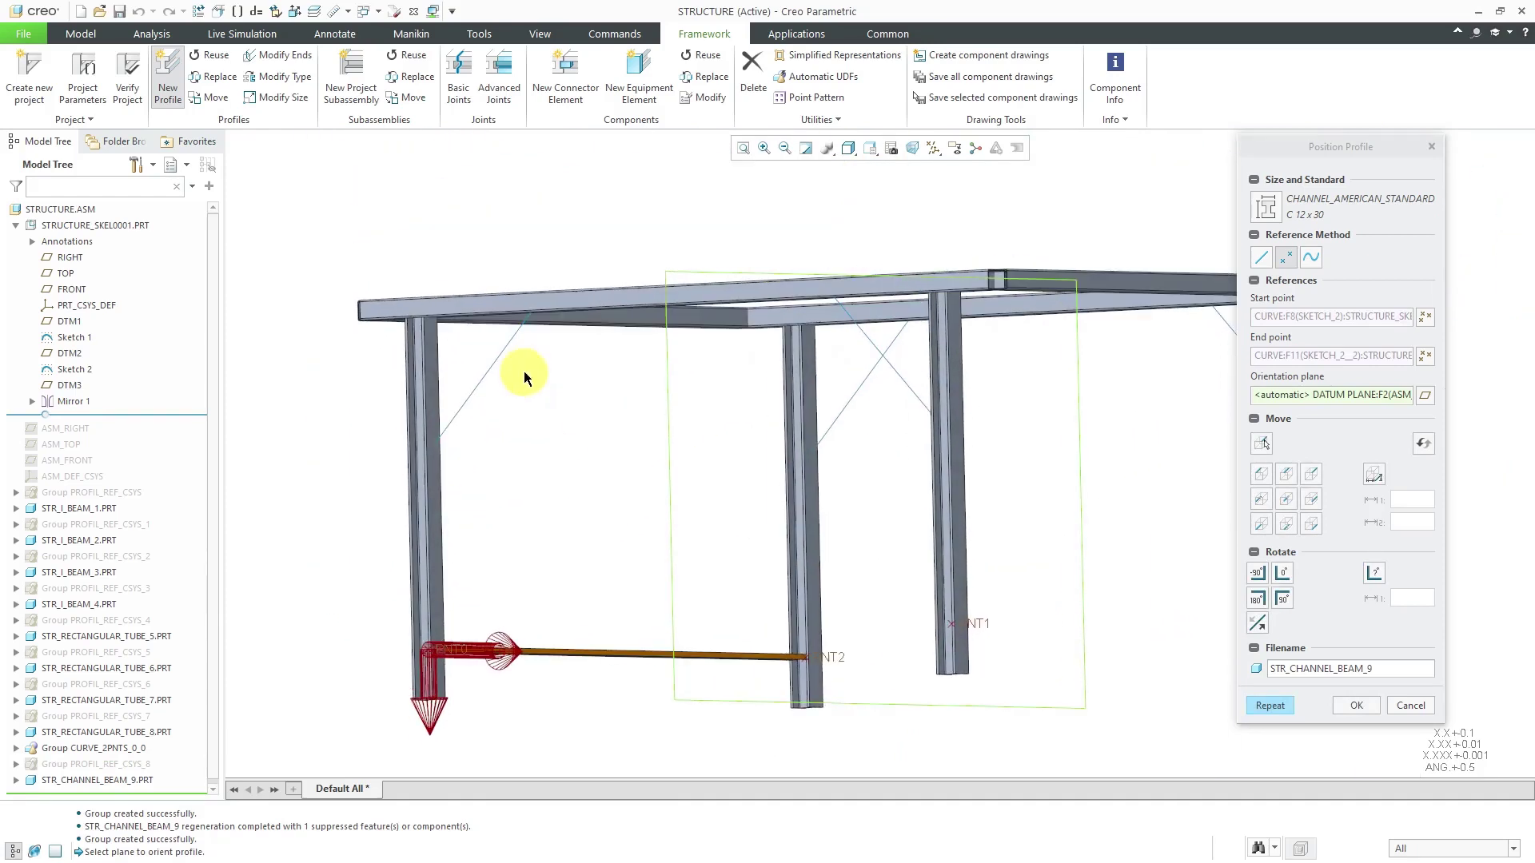
key("ctrl+d")
scroll(506, 616, "down", 6)
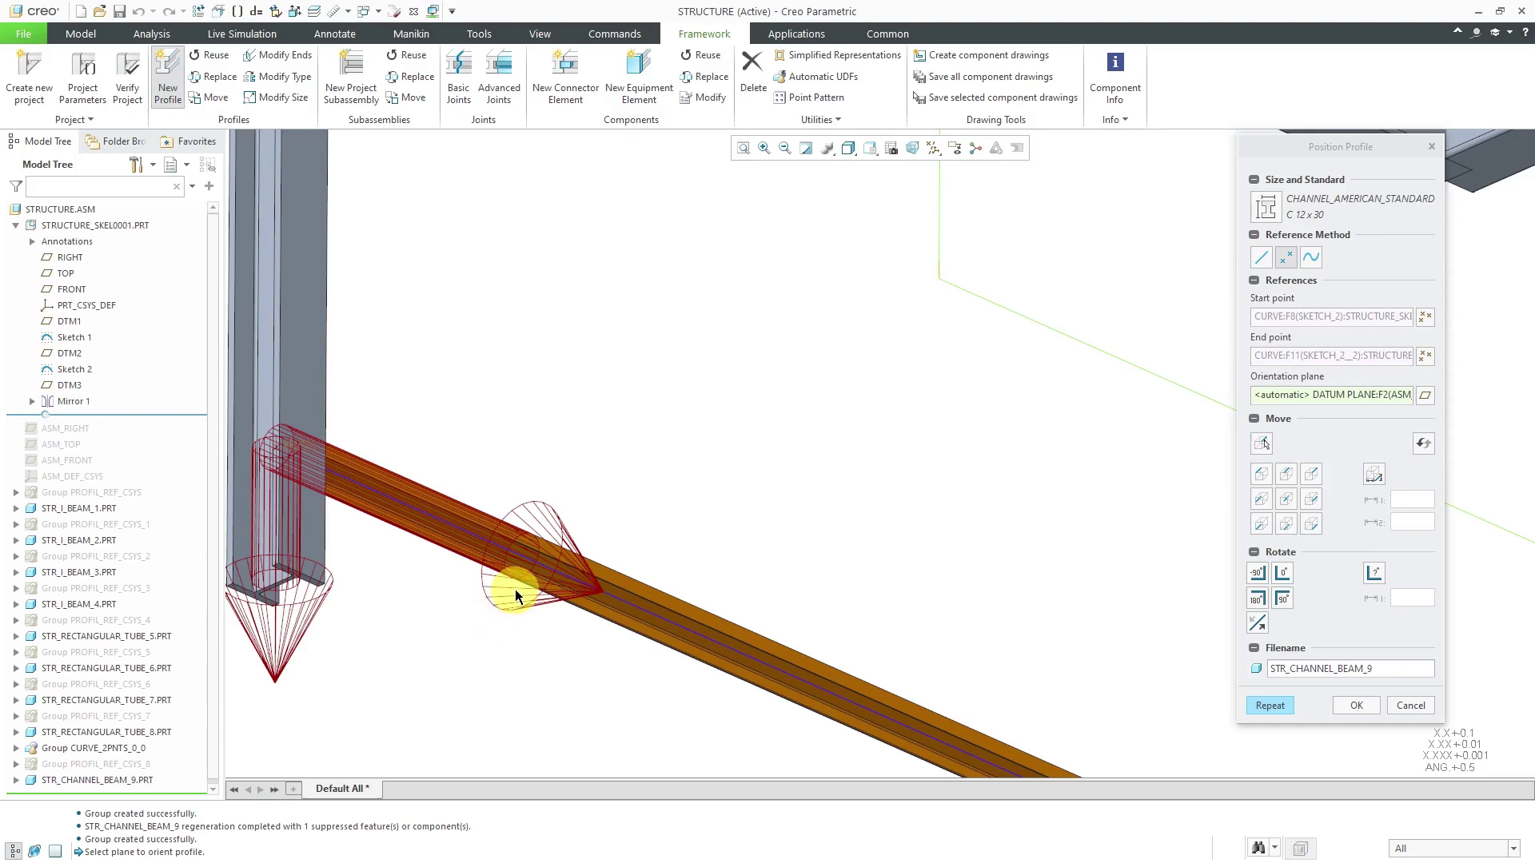
scroll(515, 586, "up", 6)
scroll(539, 640, "down", 3)
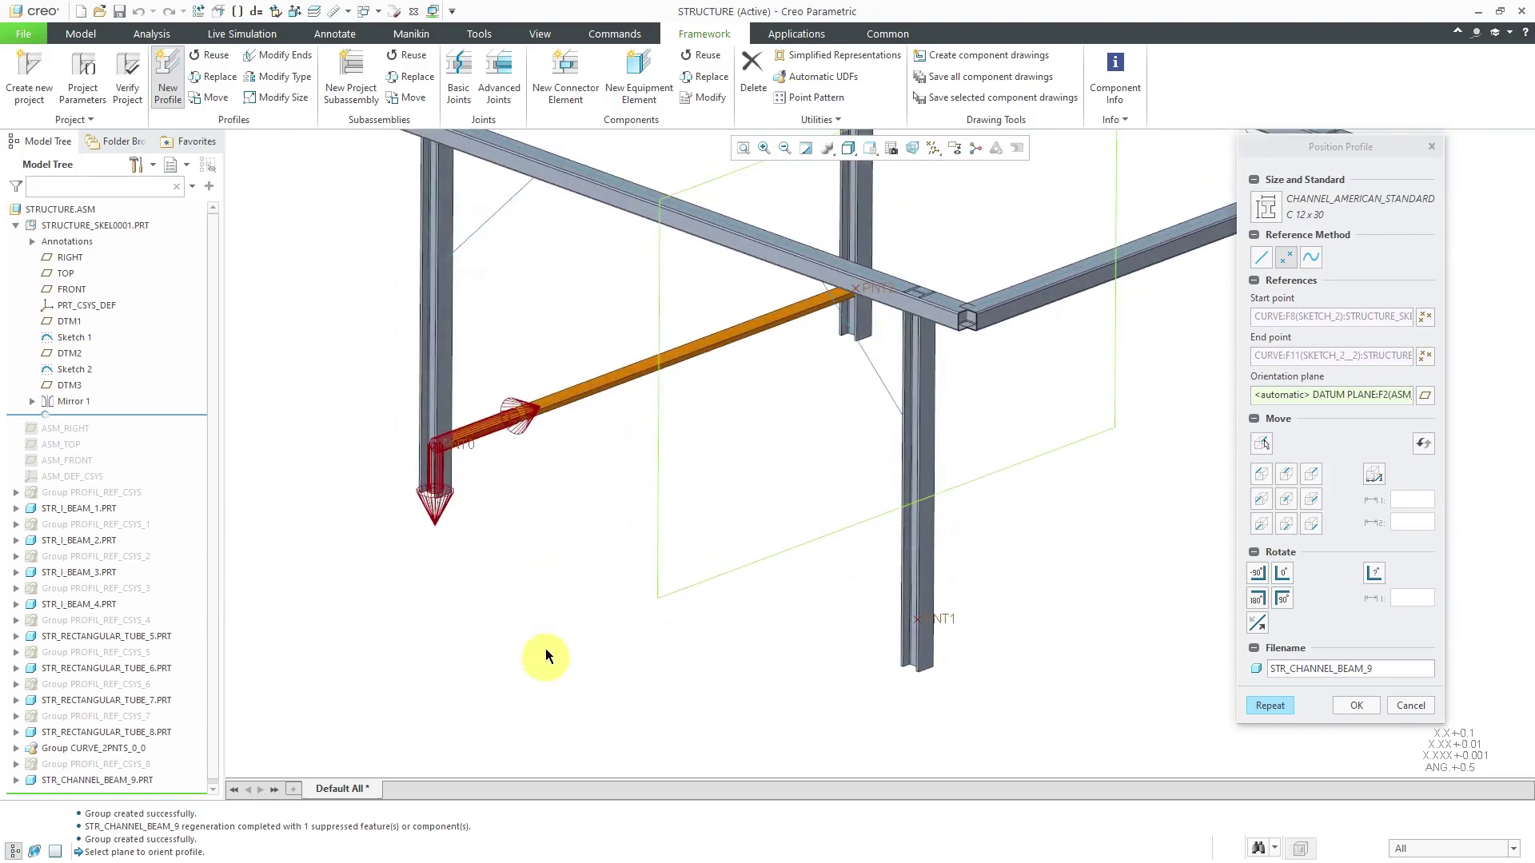
scroll(534, 401, "down", 3)
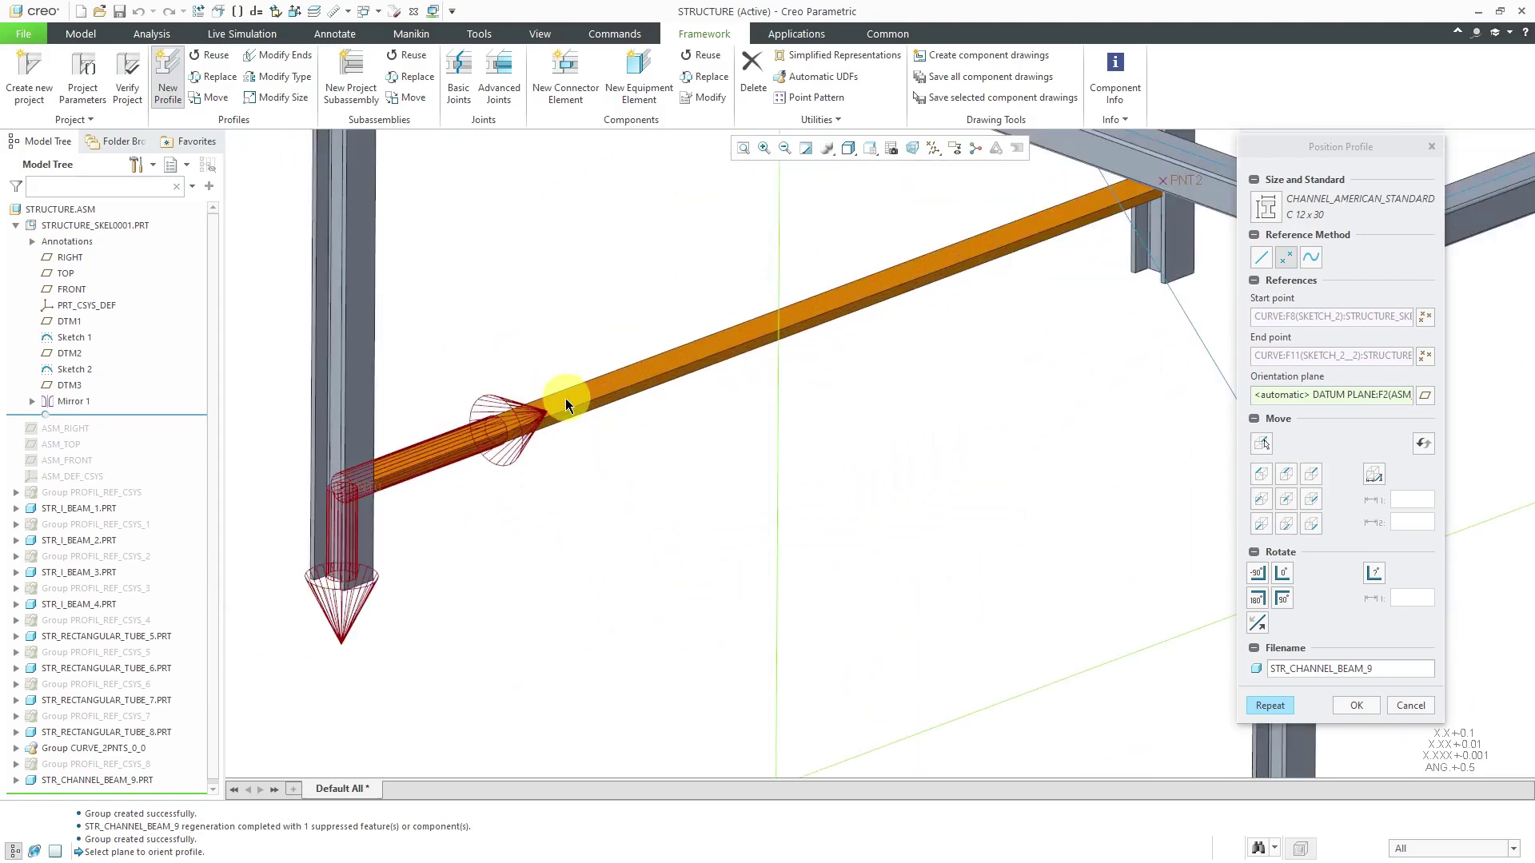
scroll(530, 405, "up", 3)
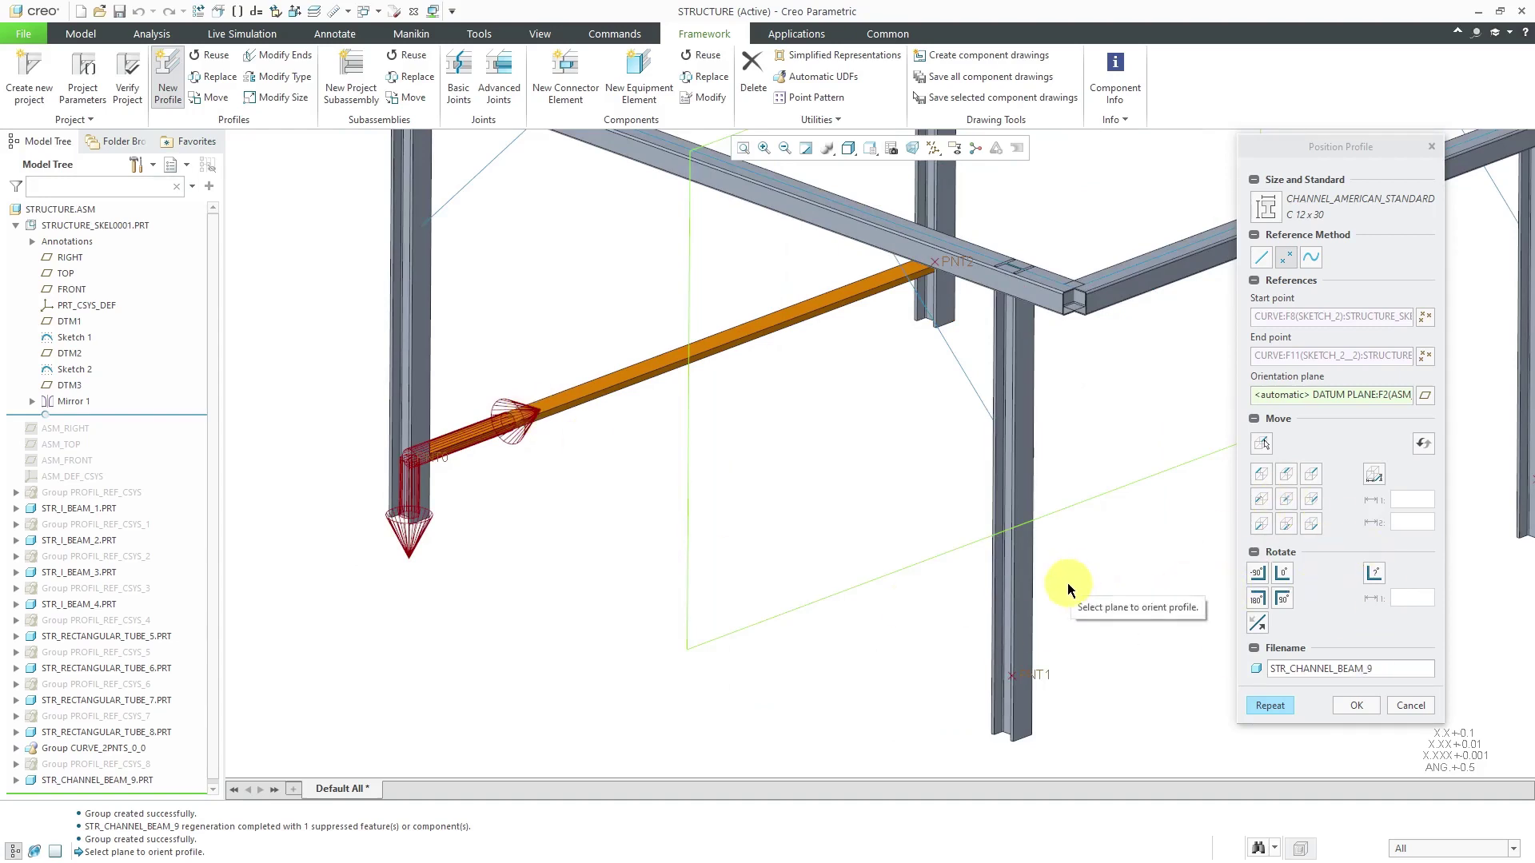
Step: Repeat the channel from PNT1 to PNT3 using the two-point method and finish creating profiles
left_click(1283, 706)
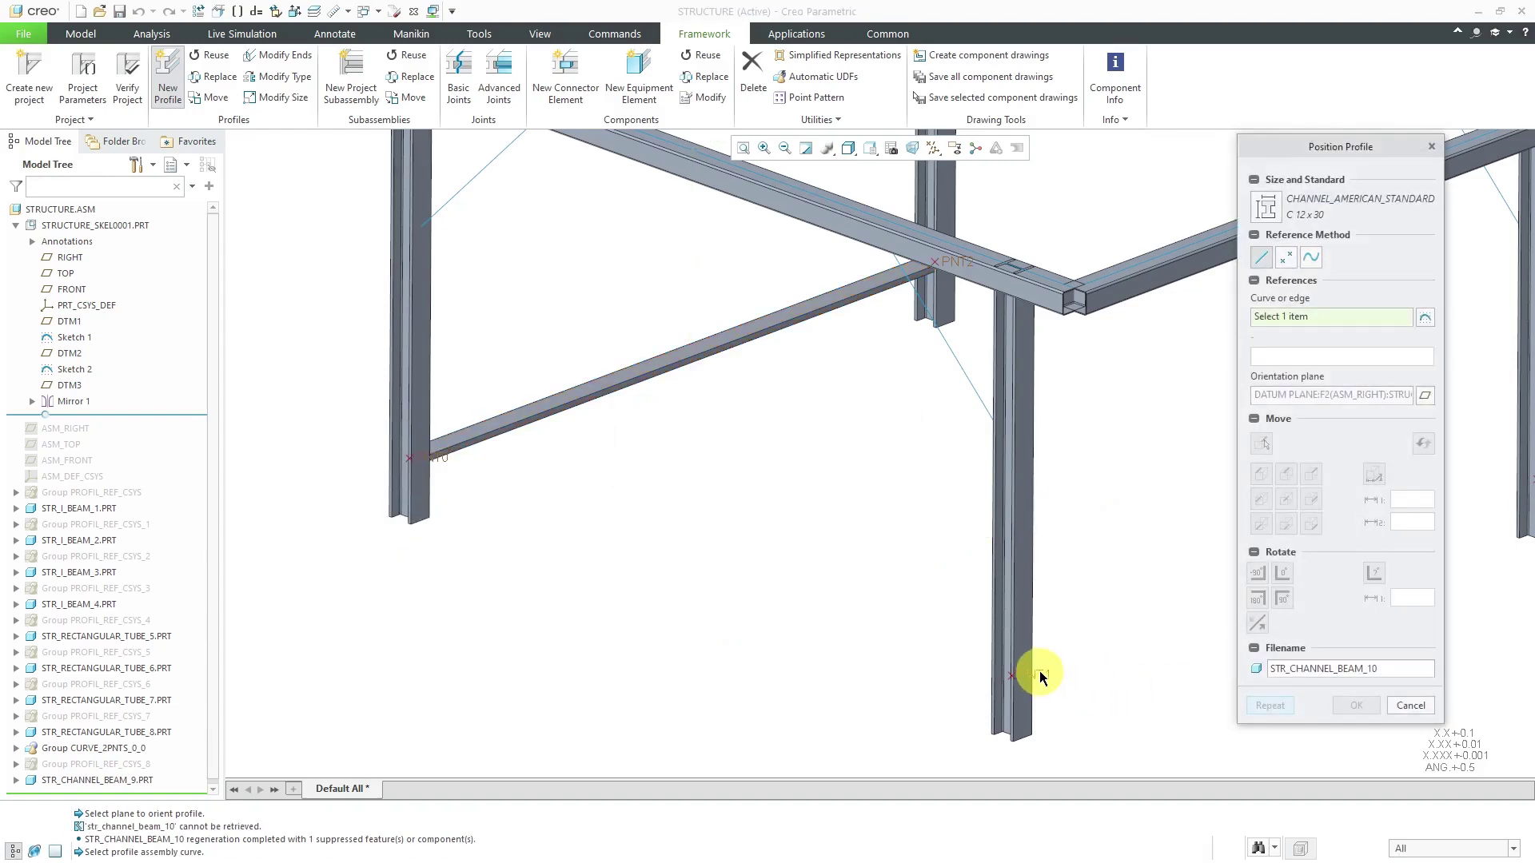
left_click(1289, 259)
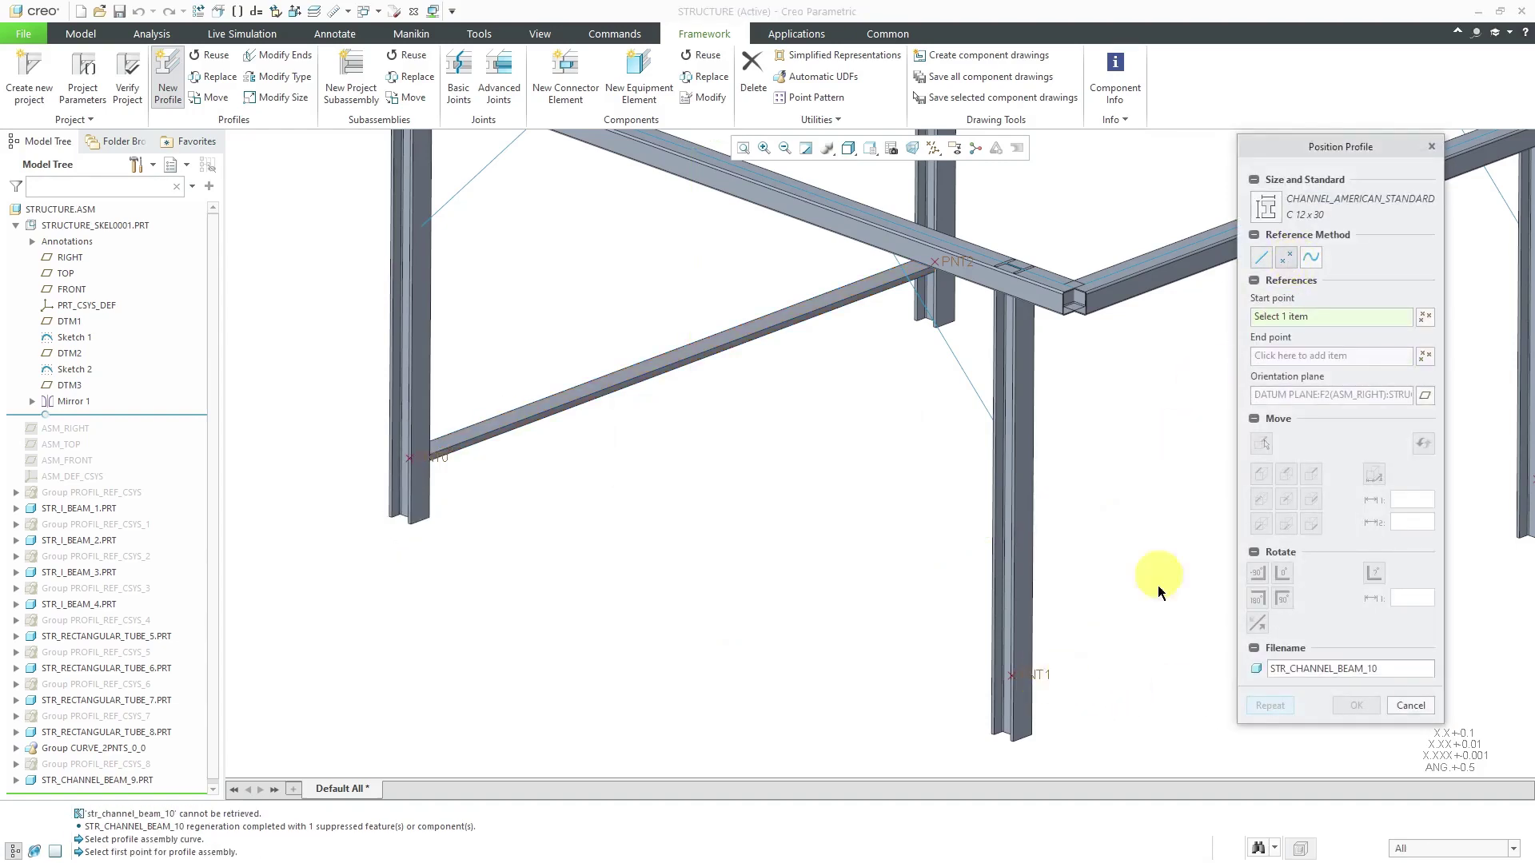
left_click(1041, 682)
scroll(734, 593, "down", 5)
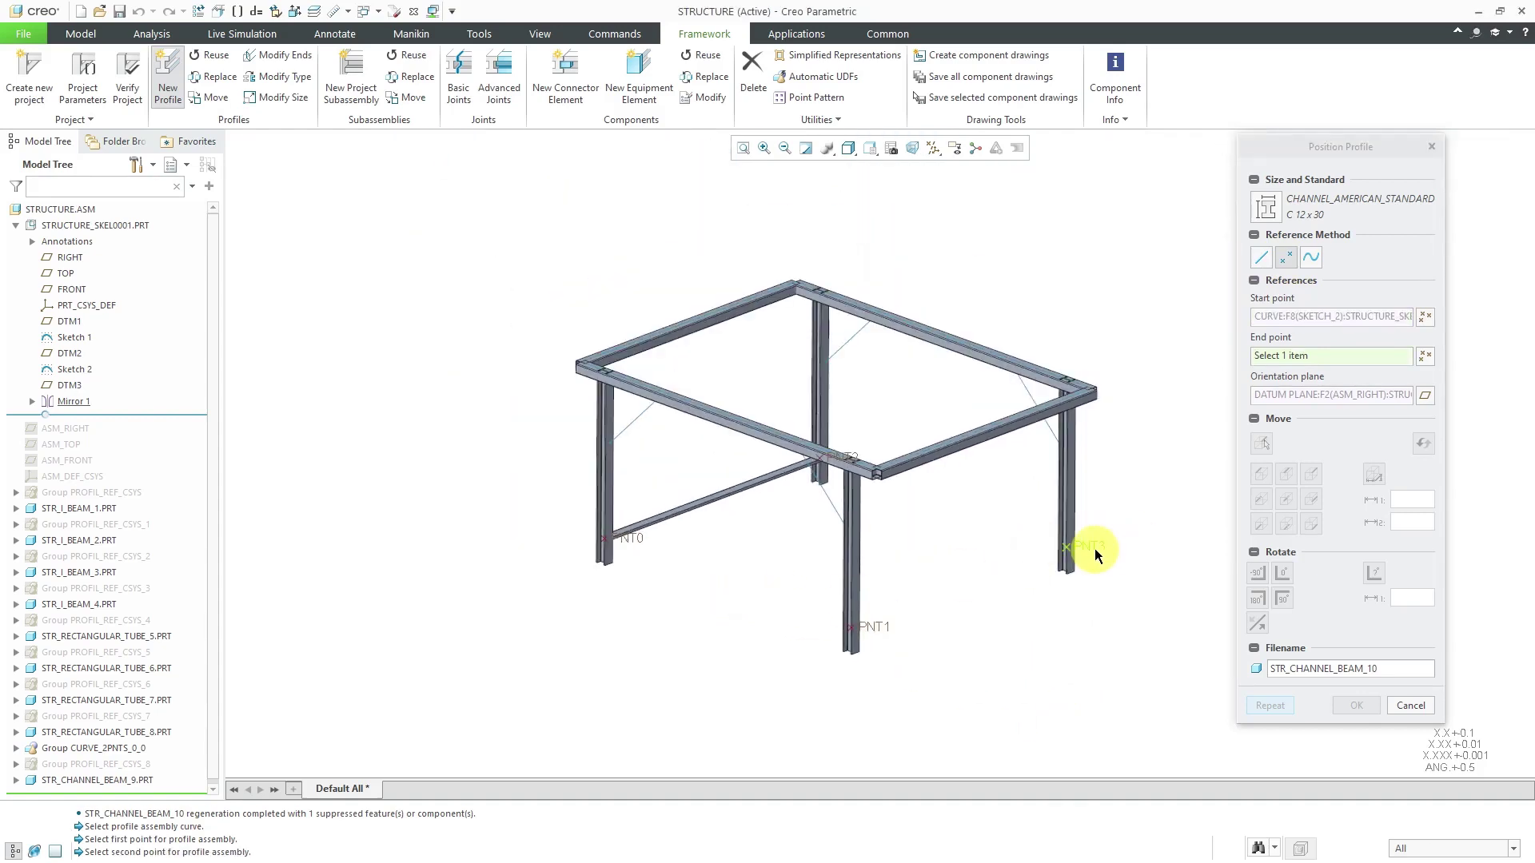
left_click(1095, 549)
scroll(912, 618, "up", 5)
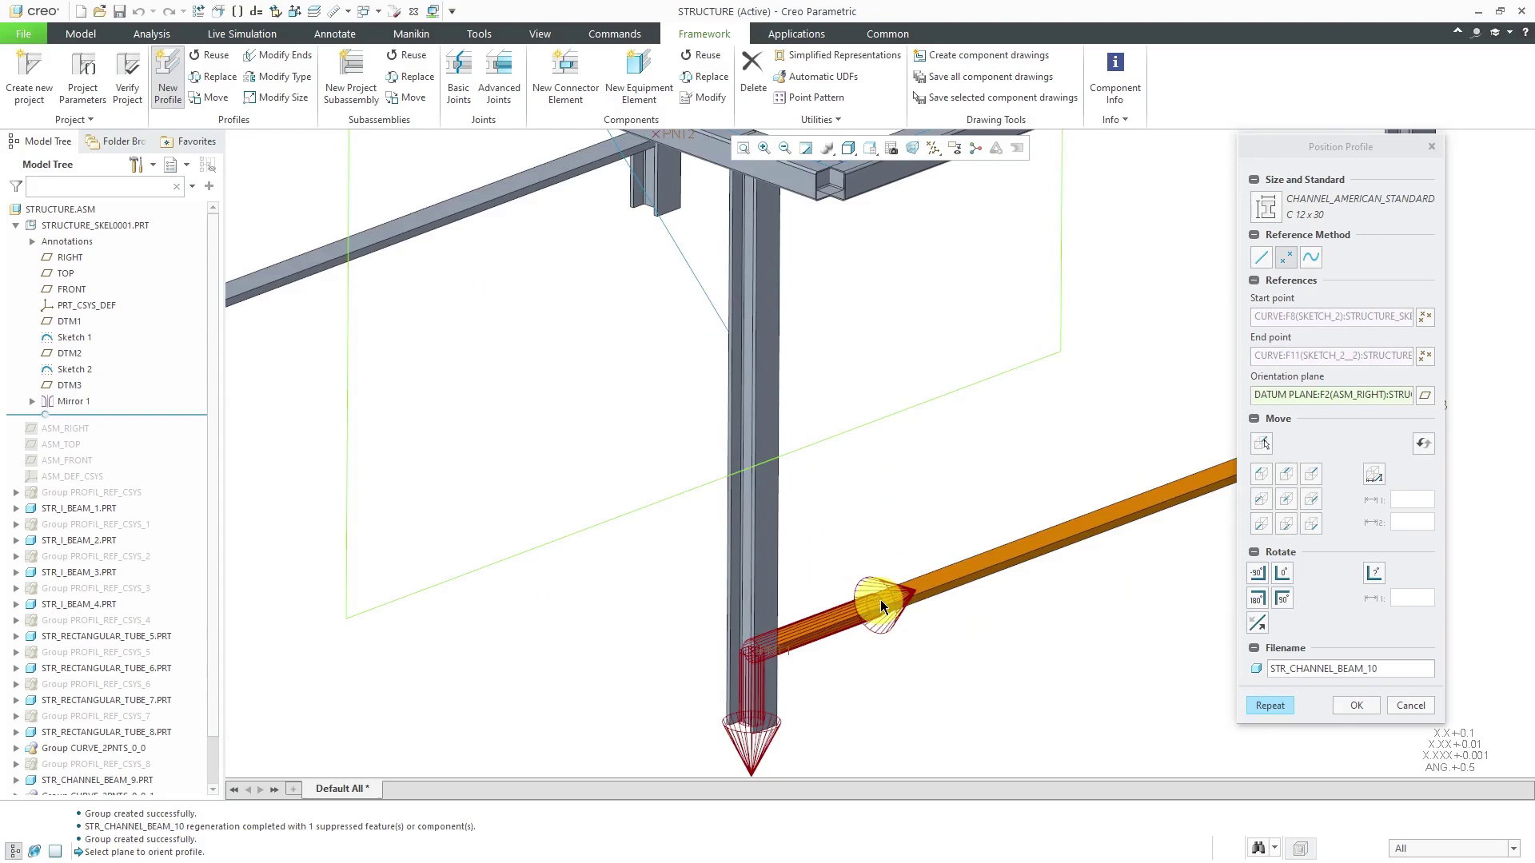
scroll(1163, 665, "down", 5)
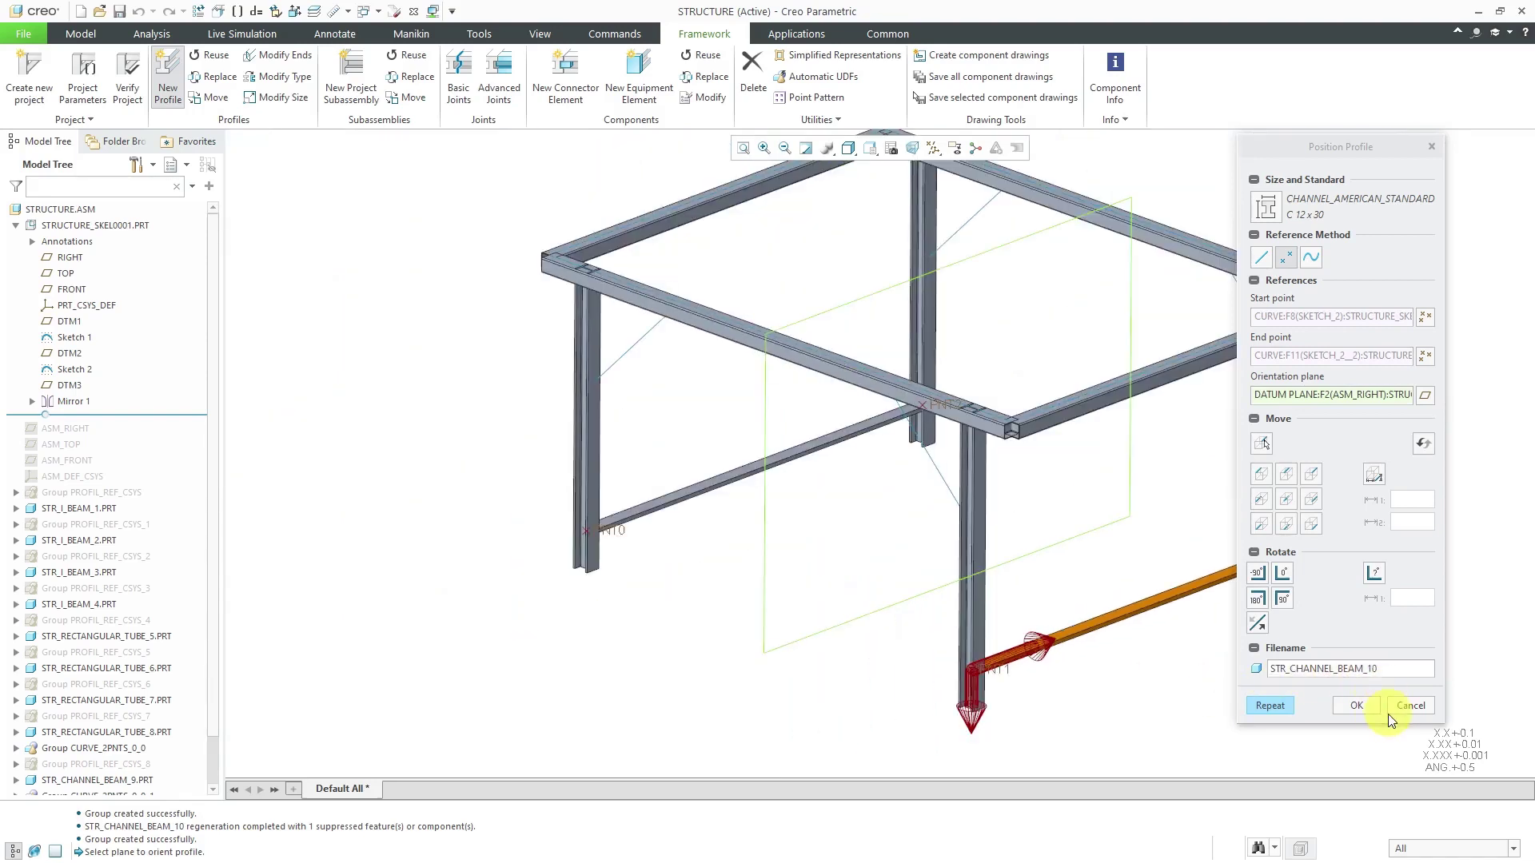
left_click(1357, 705)
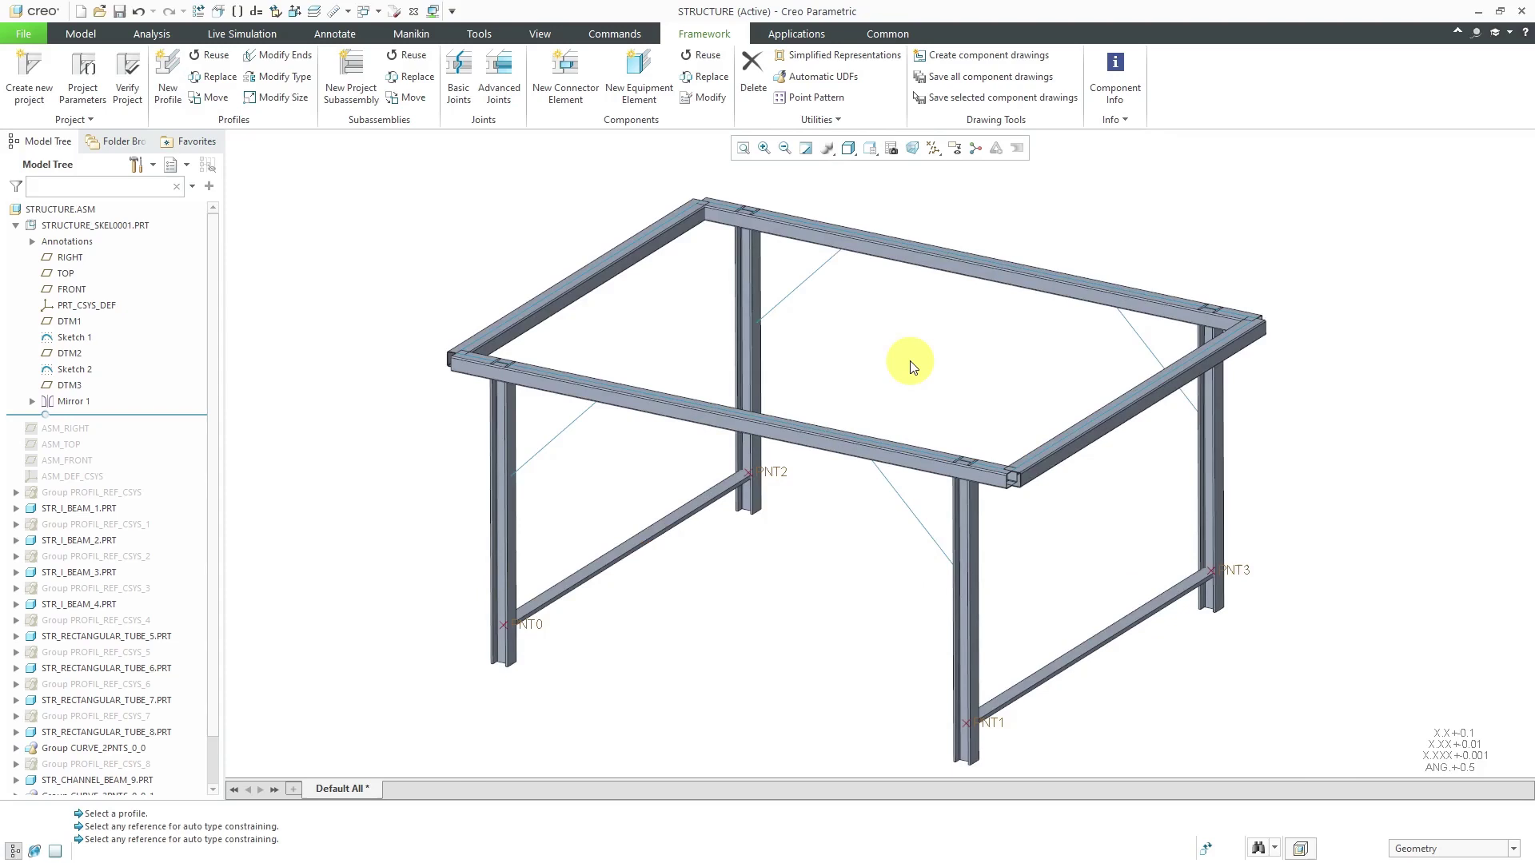
Step: Inspect where the I-beam leg at PNT0 meets the long rectangular tube of the top frame
mouse_move(880, 405)
middle_mouse_down()
mouse_move(901, 376)
mouse_move(885, 414)
middle_mouse_up()
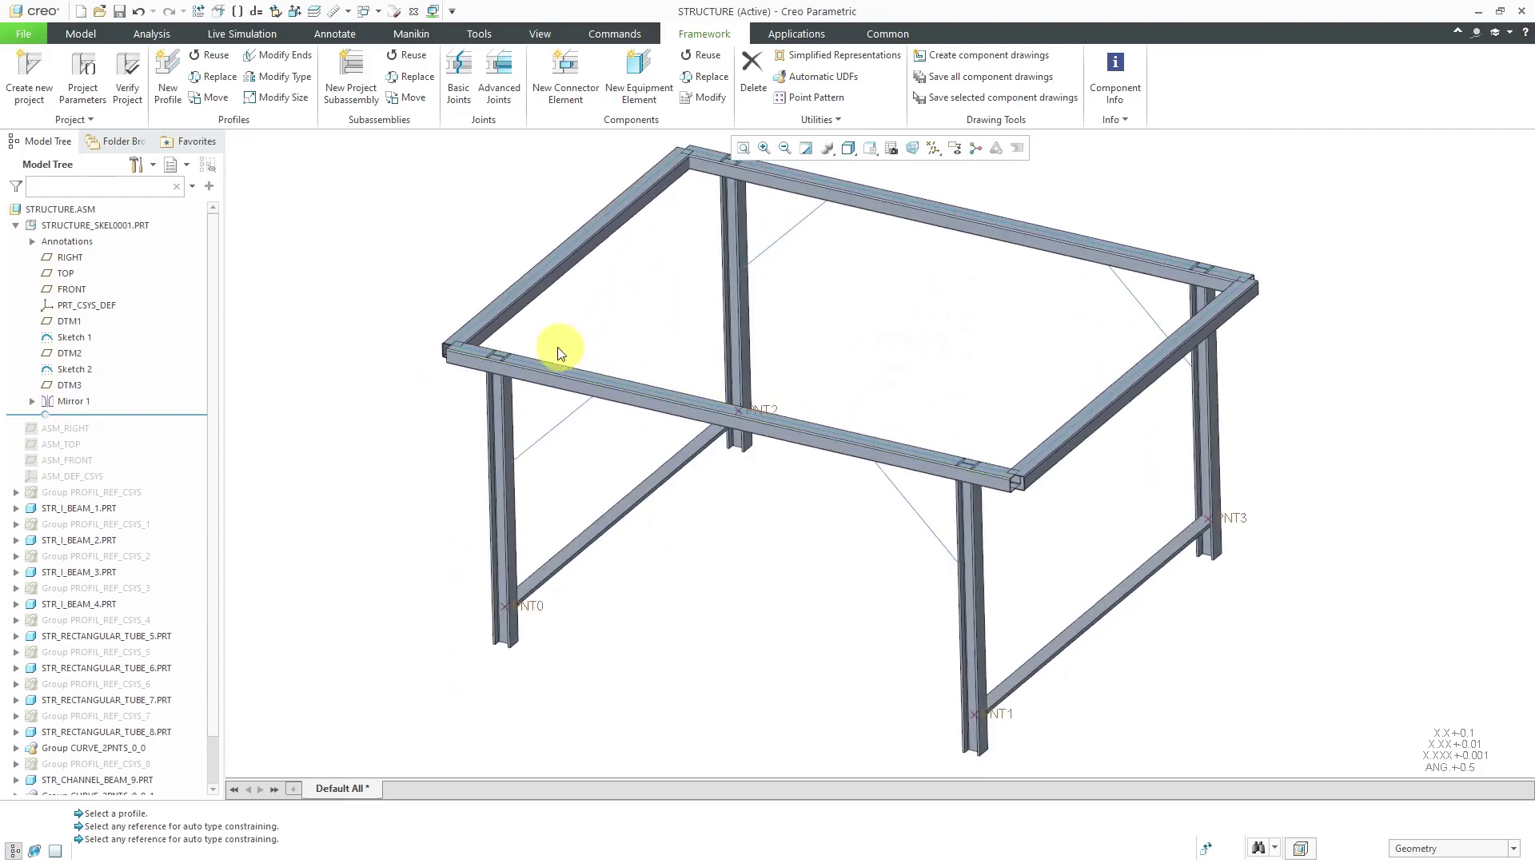
scroll(555, 355, "up", 3)
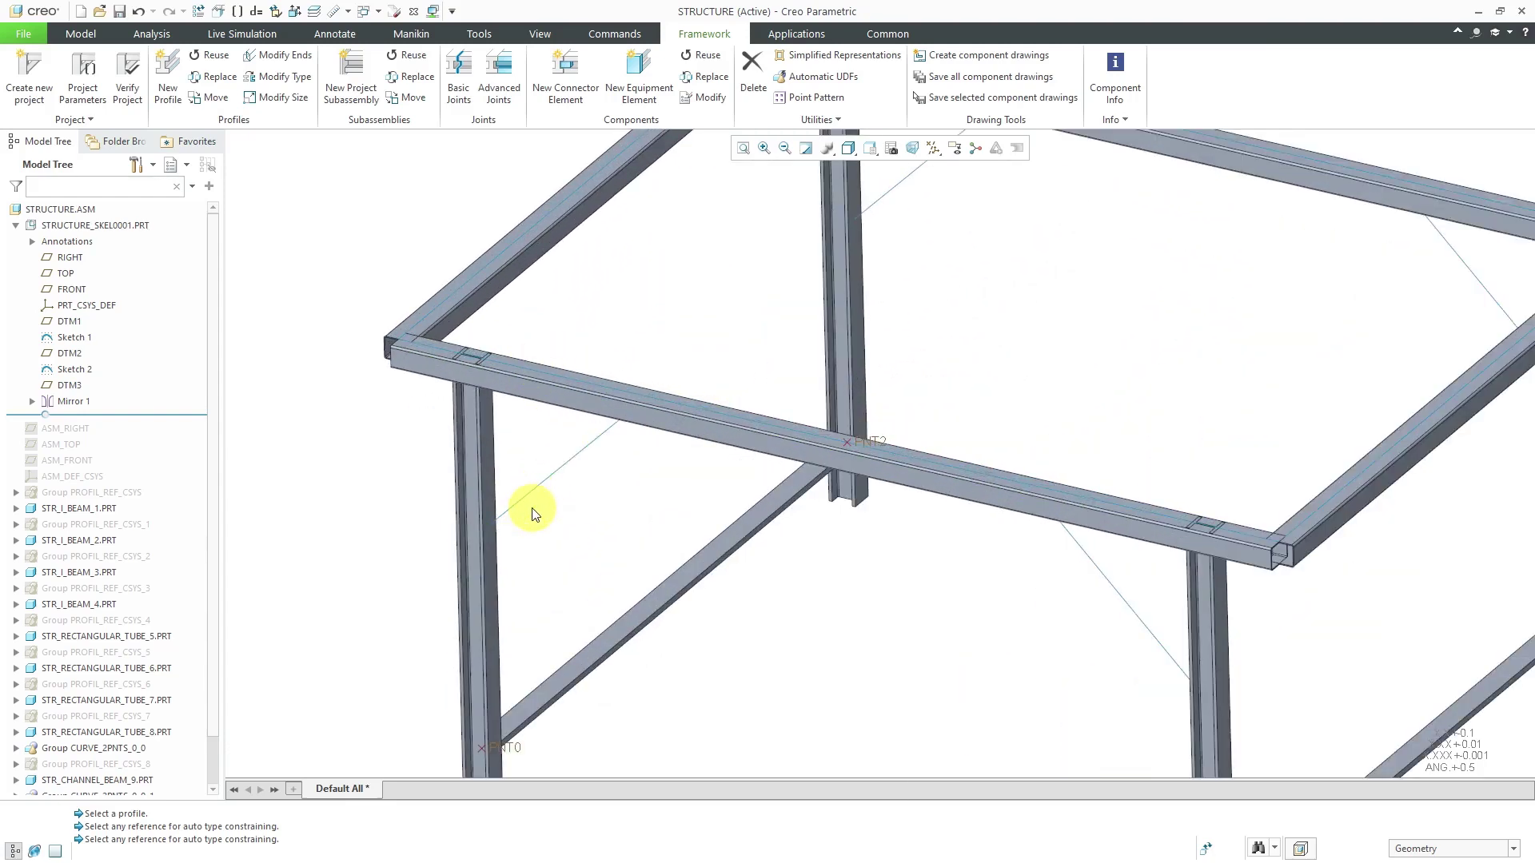
scroll(533, 512, "down", 3)
scroll(518, 416, "up", 4)
scroll(522, 470, "up", 5)
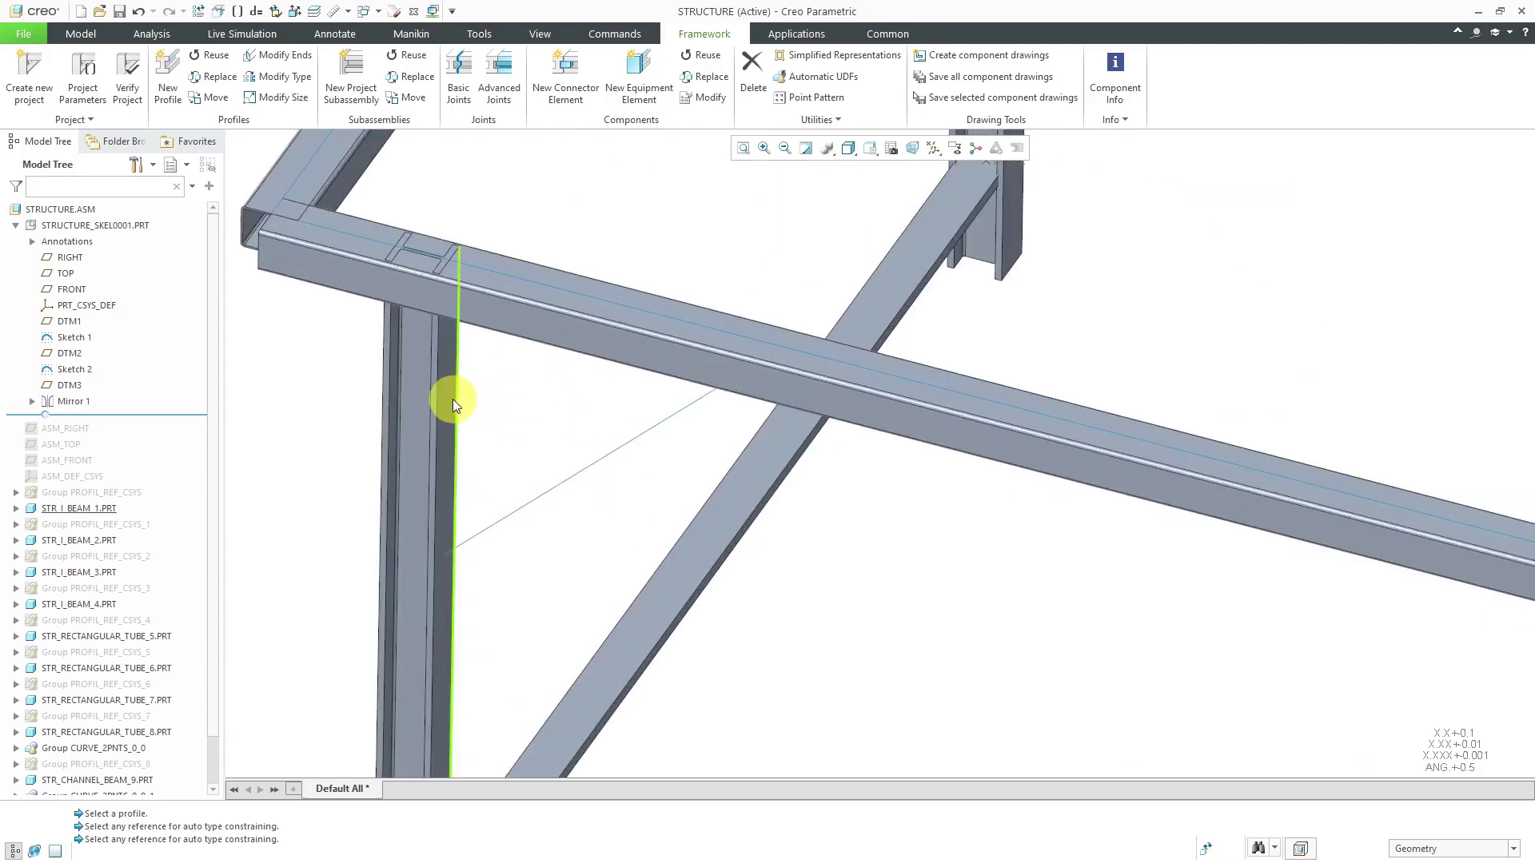
left_click(449, 397)
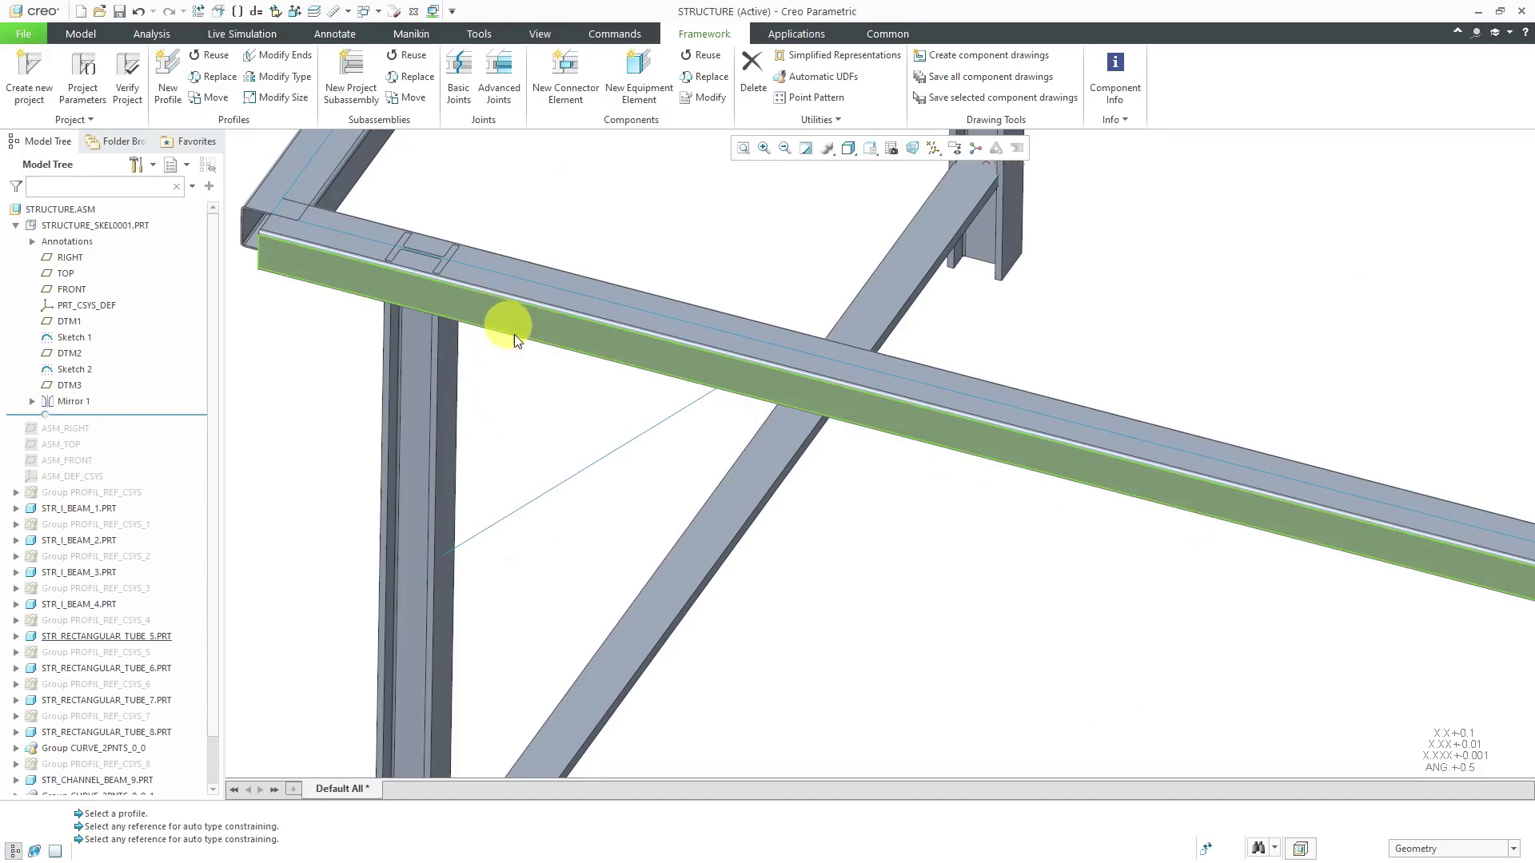
scroll(586, 450, "down", 3)
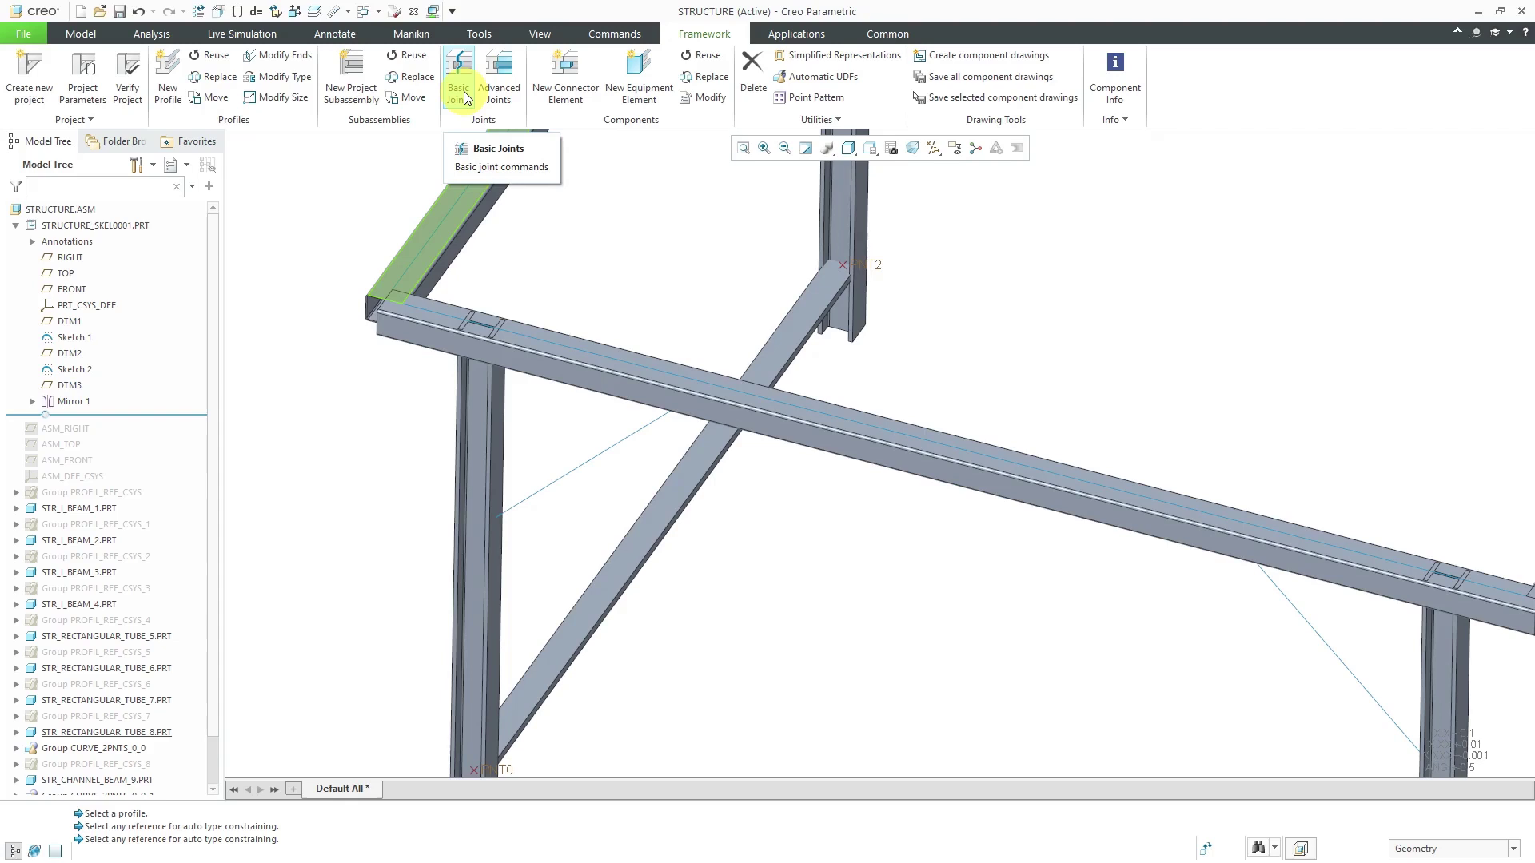
Step: Create a basic joint of one profile end to a profile, with the PNT0 leg adjoining and the long rectangular tube above it unchanged
left_click(463, 94)
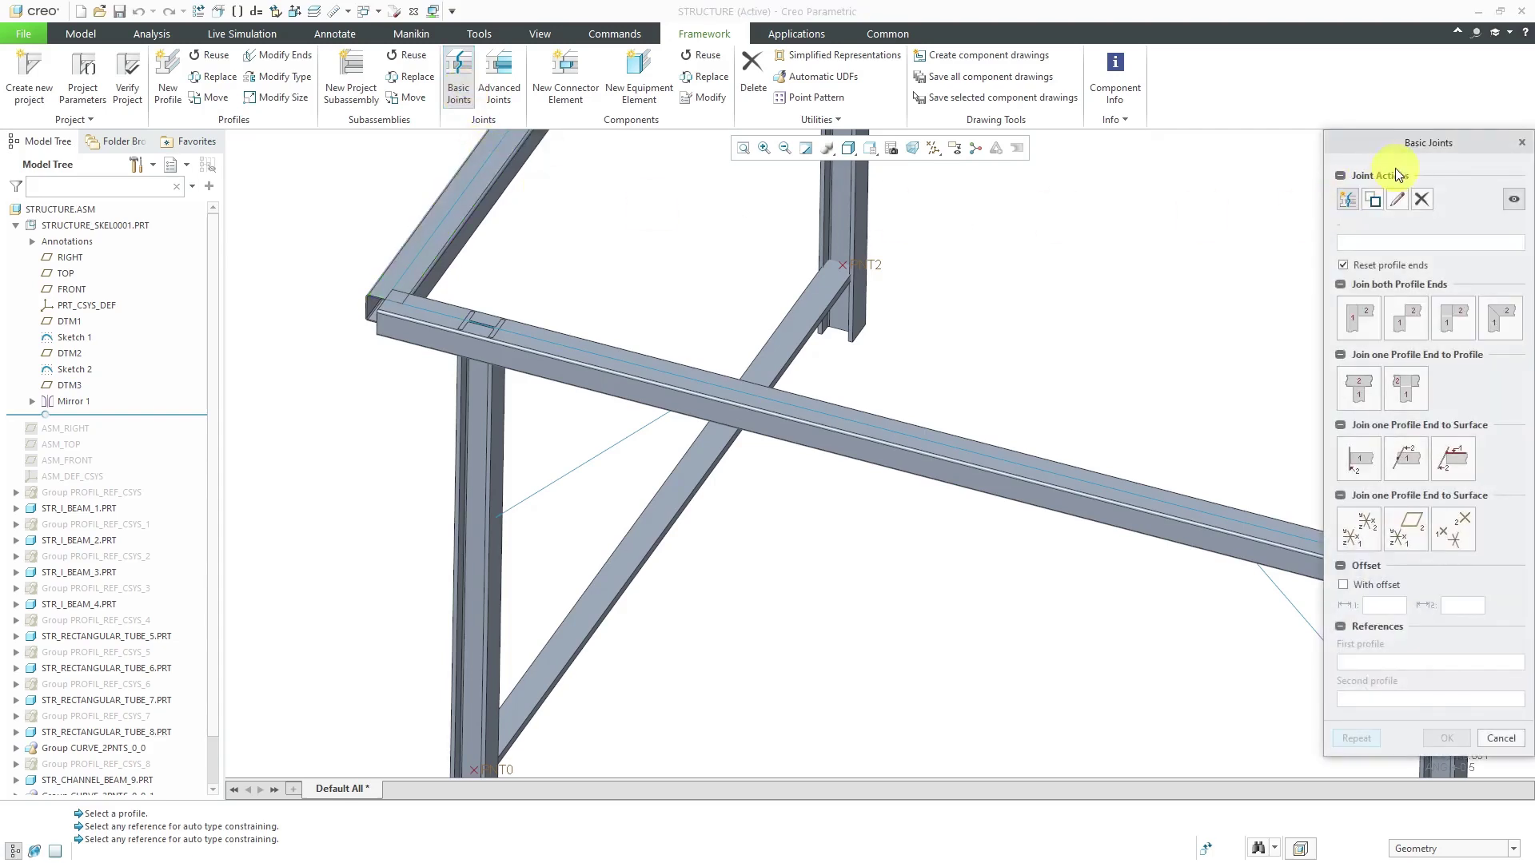
left_click_drag(1399, 150, 1152, 122)
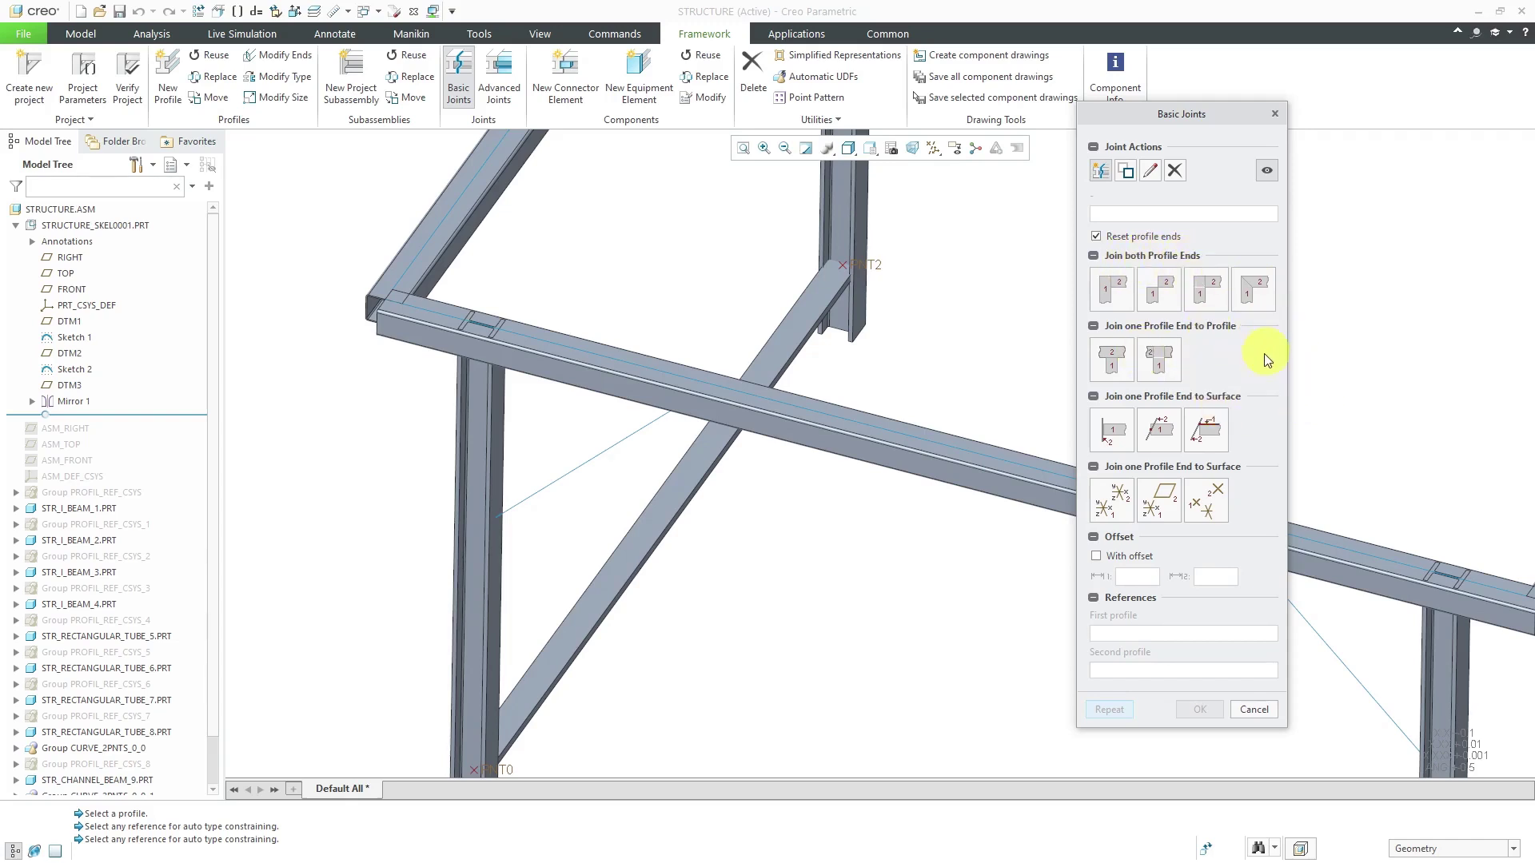
left_click(1124, 364)
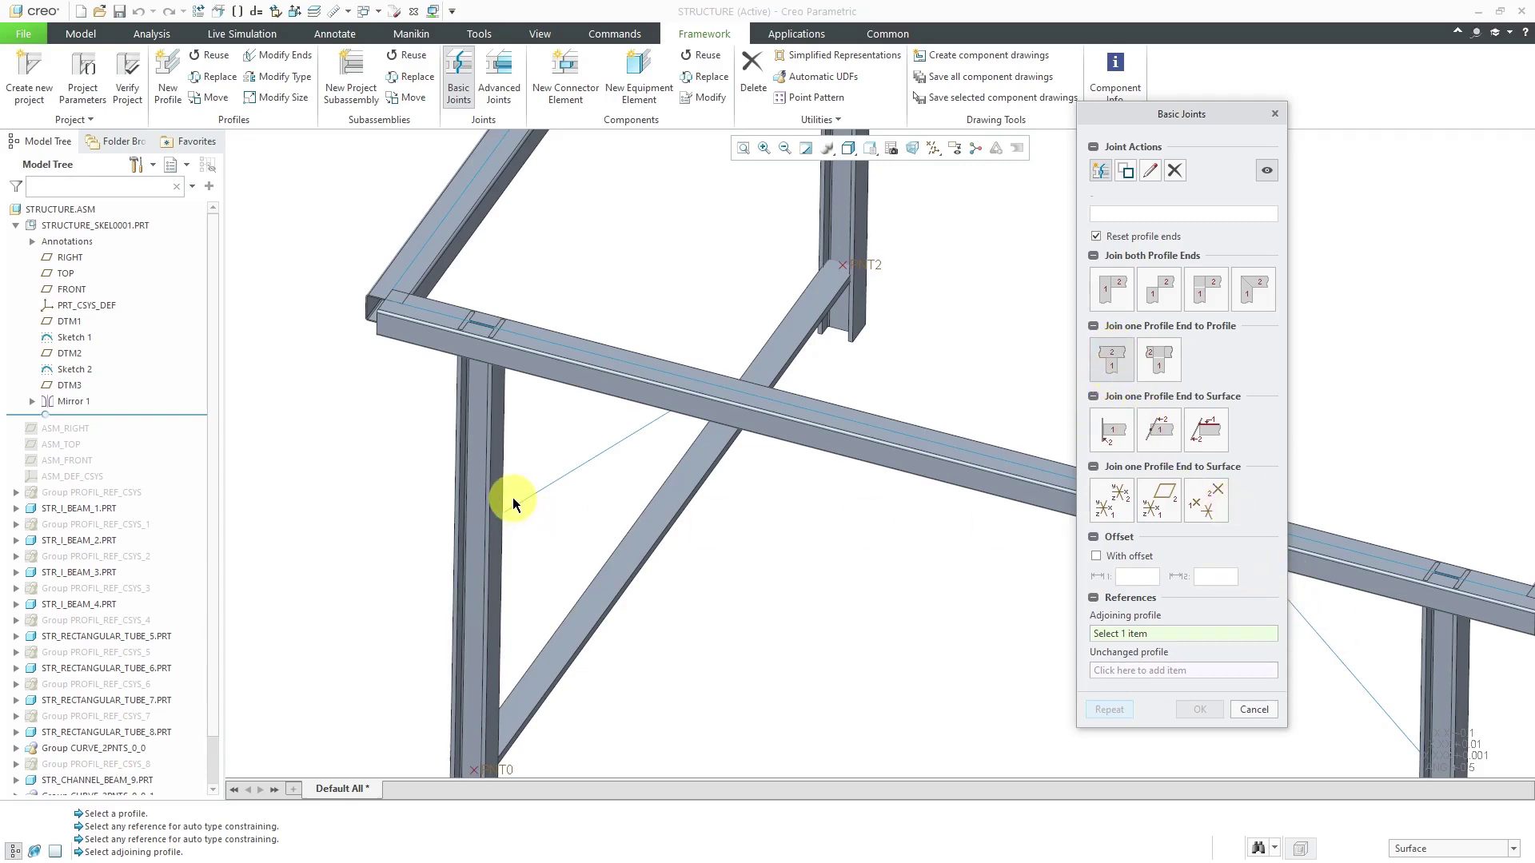
scroll(500, 471, "up", 2)
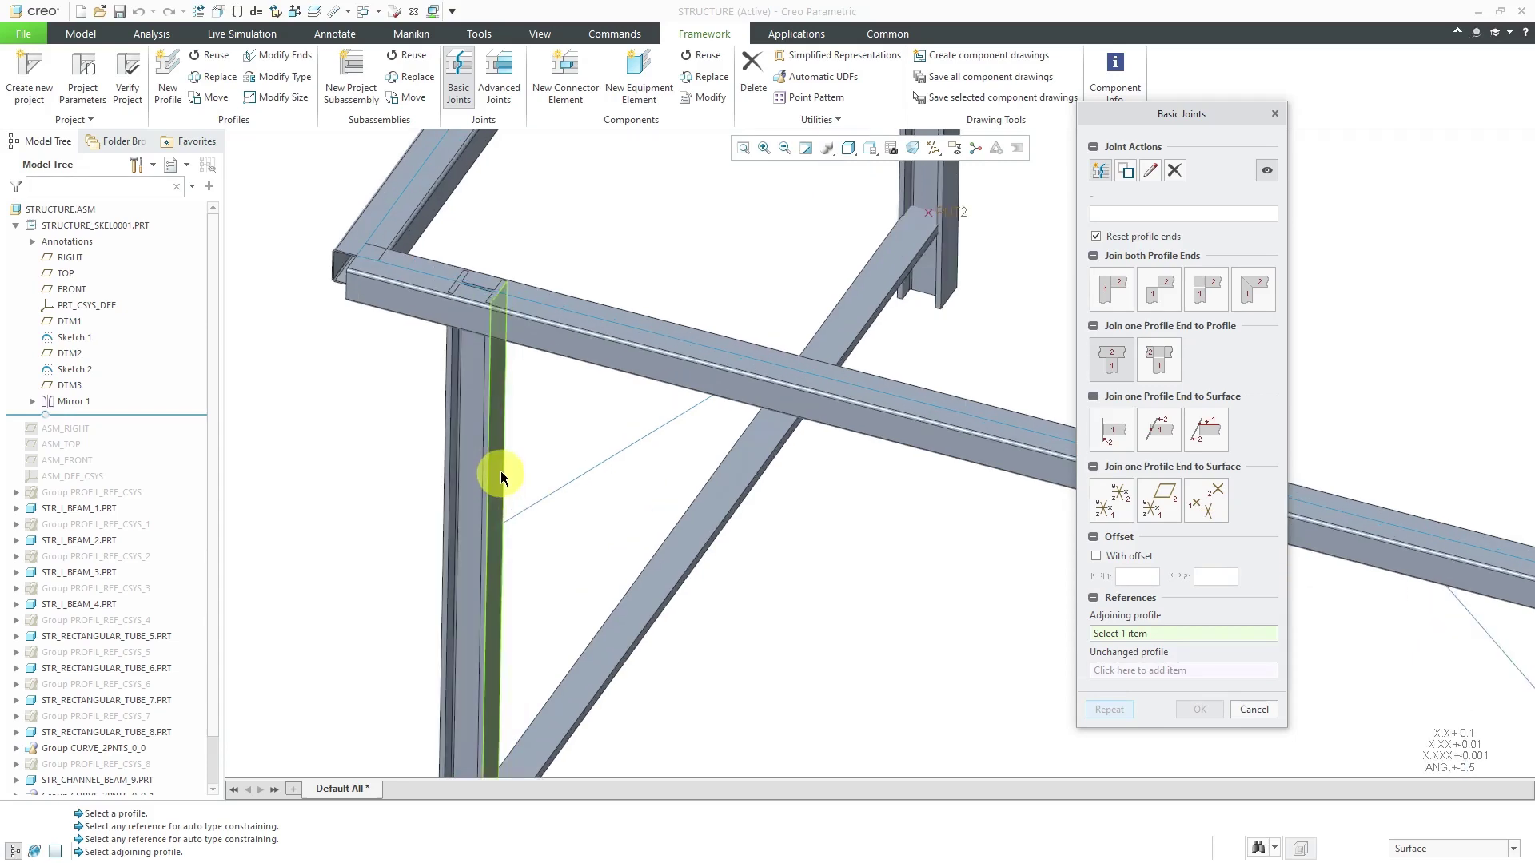
left_click(497, 468)
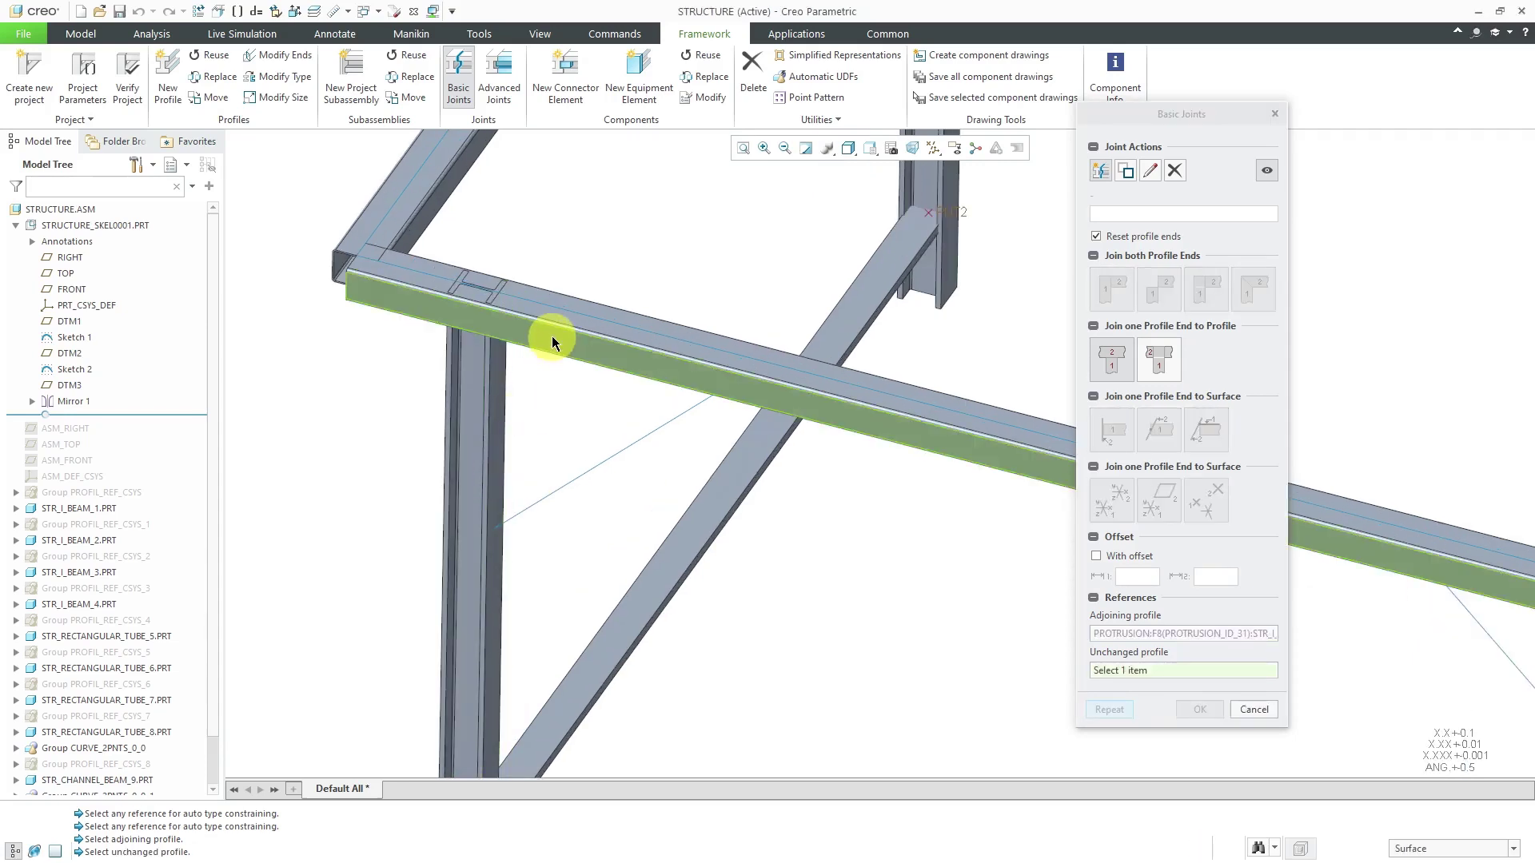
left_click(552, 336)
scroll(538, 392, "down", 3)
middle_click_drag(536, 389, 507, 448)
scroll(497, 589, "up", 3)
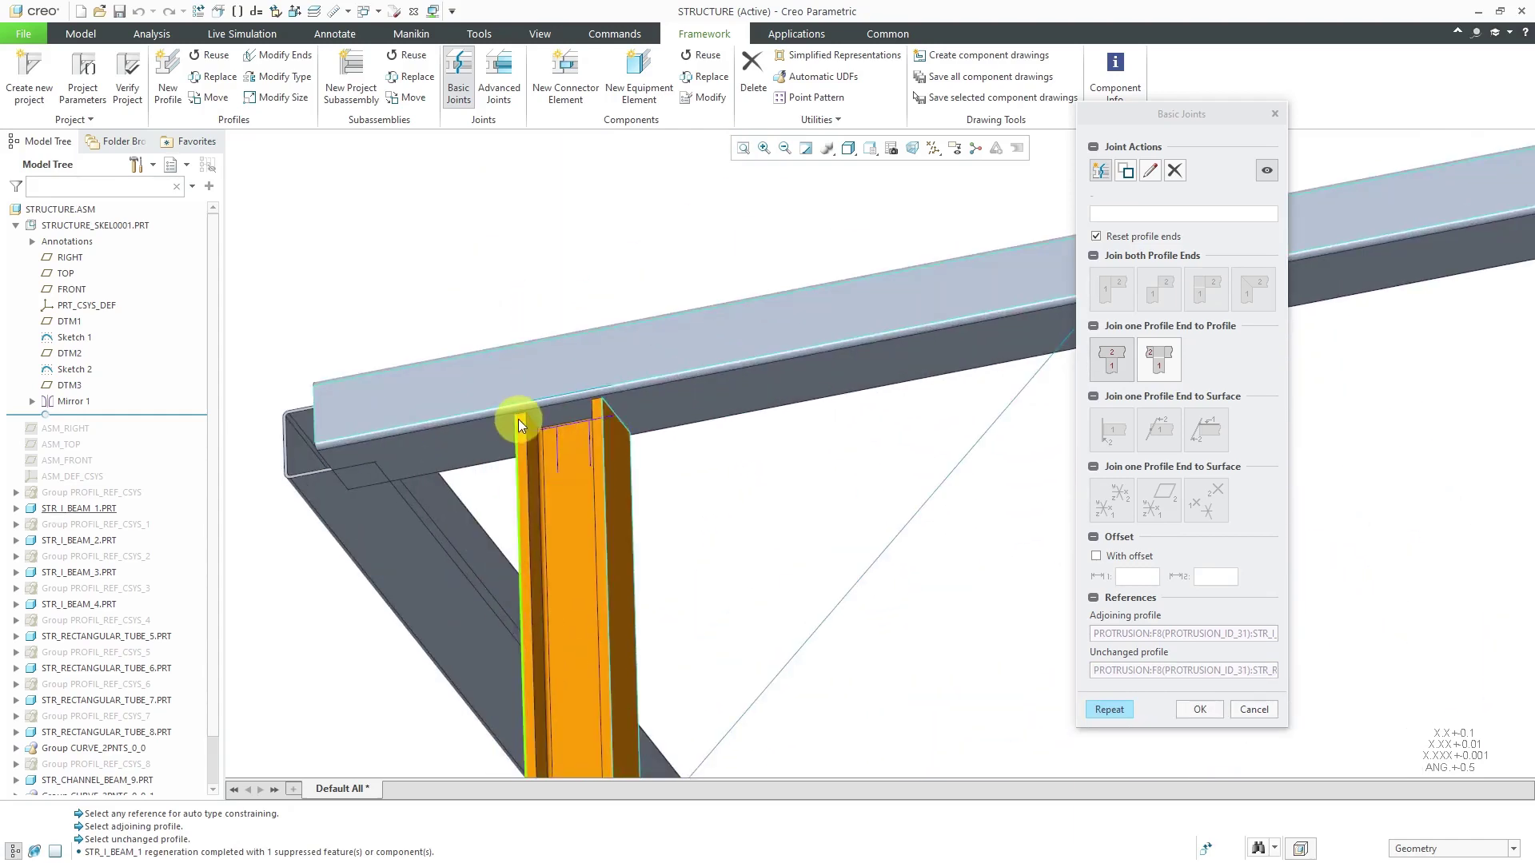
scroll(518, 419, "down", 5)
scroll(518, 419, "down", 2)
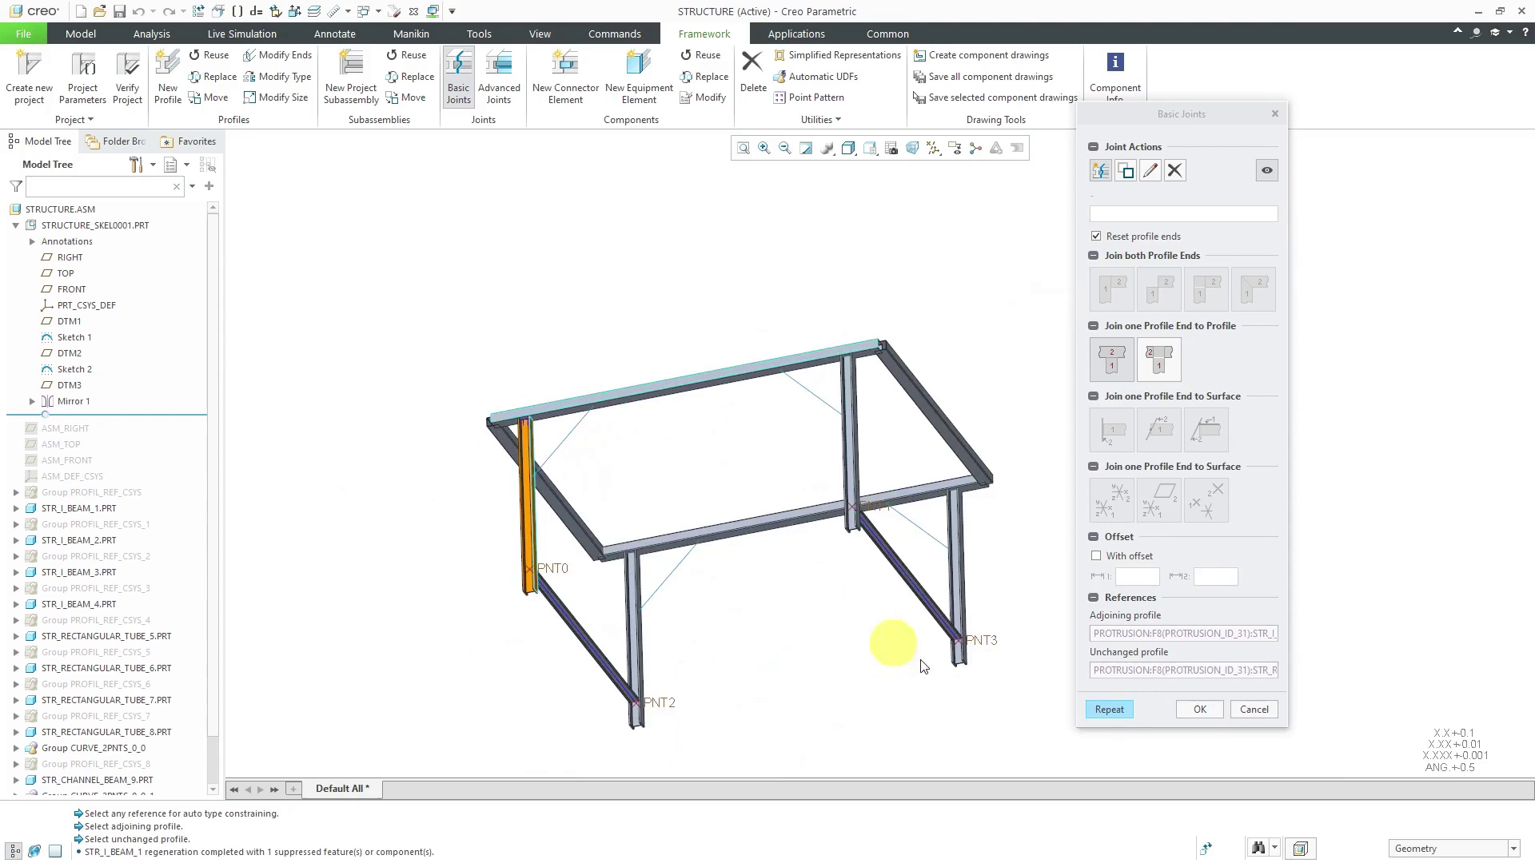
Step: Repeat the profile-end-to-profile joint for the PNT1 leg, keeping the long tube above it unchanged
left_click(1112, 709)
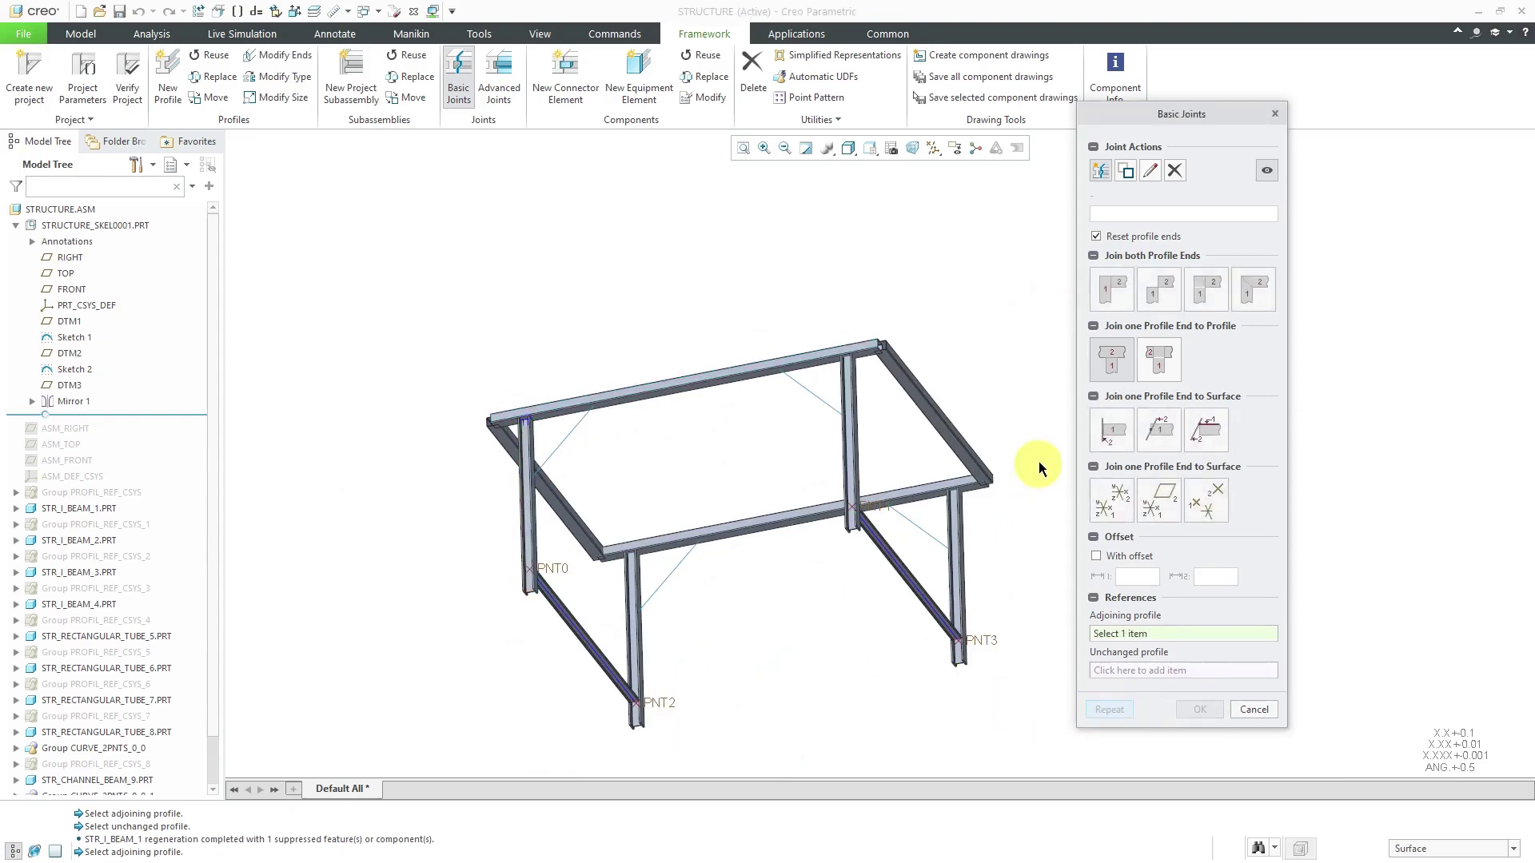
scroll(865, 362, "up", 2)
scroll(864, 364, "up", 3)
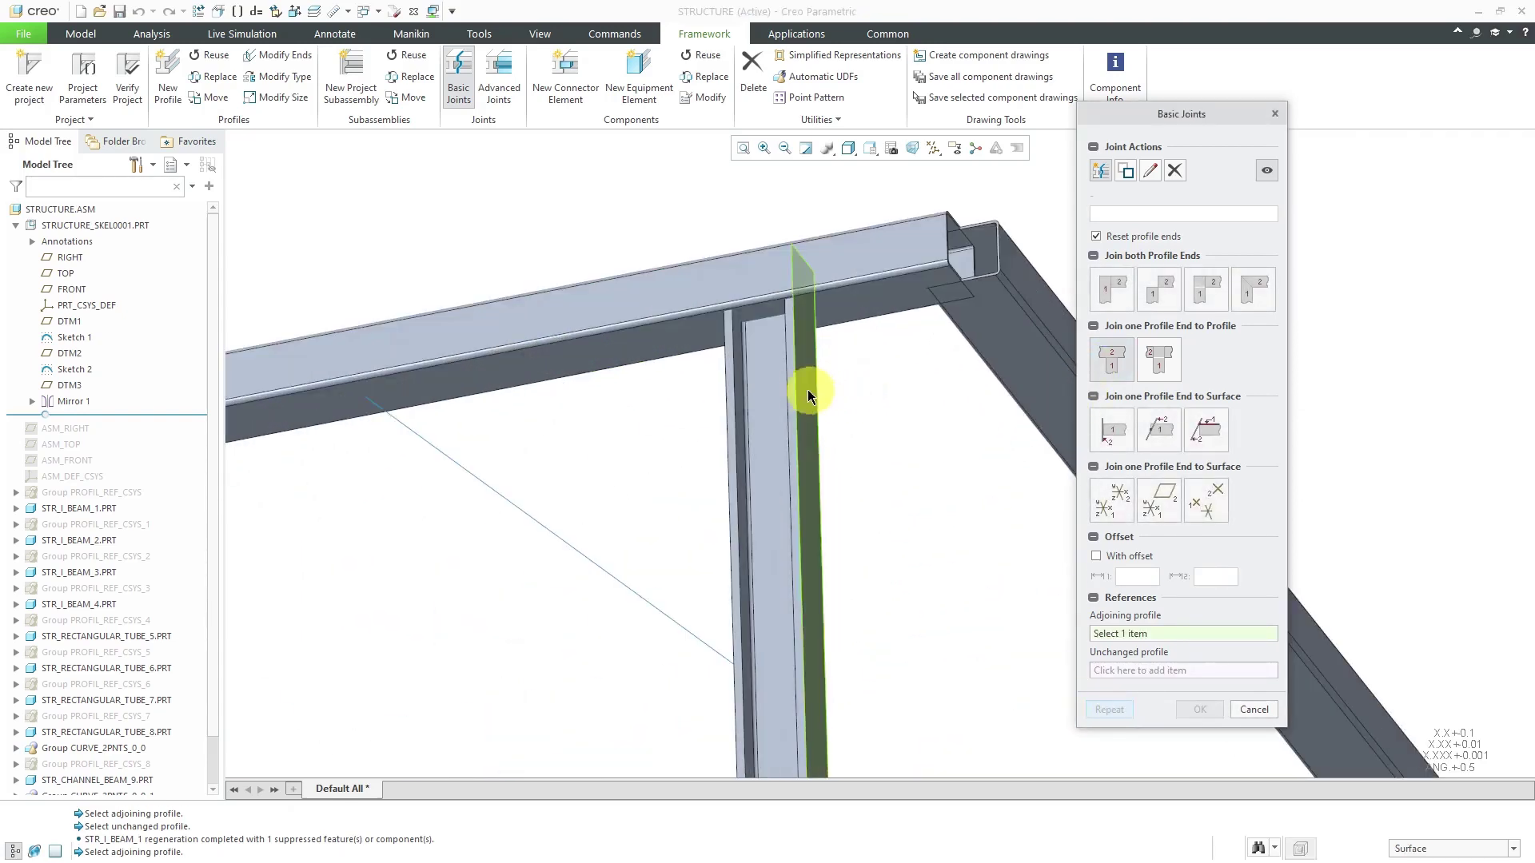
left_click(803, 390)
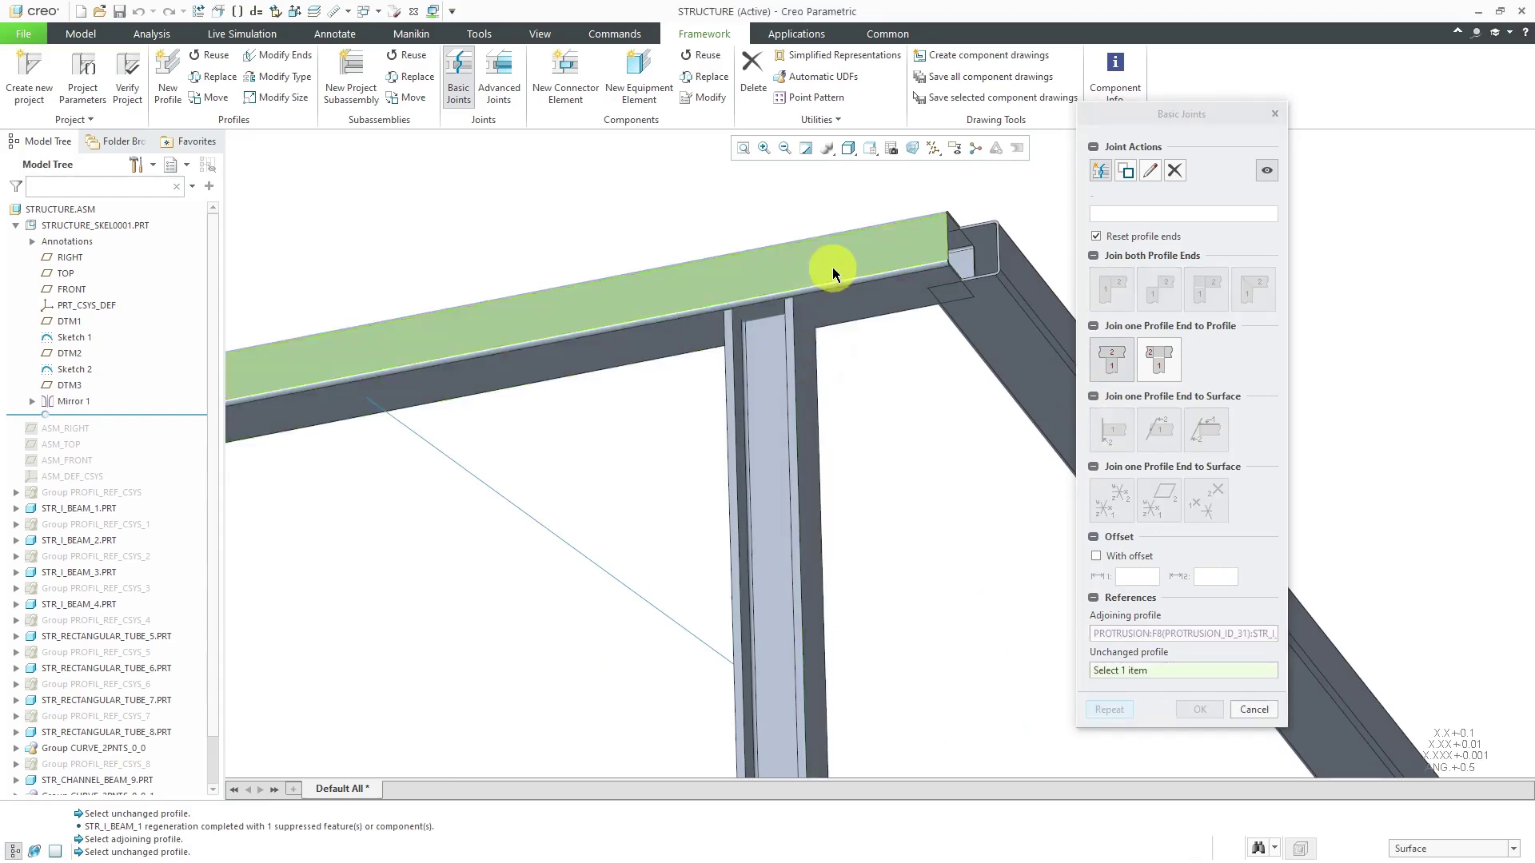
left_click(832, 267)
scroll(683, 385, "down", 4)
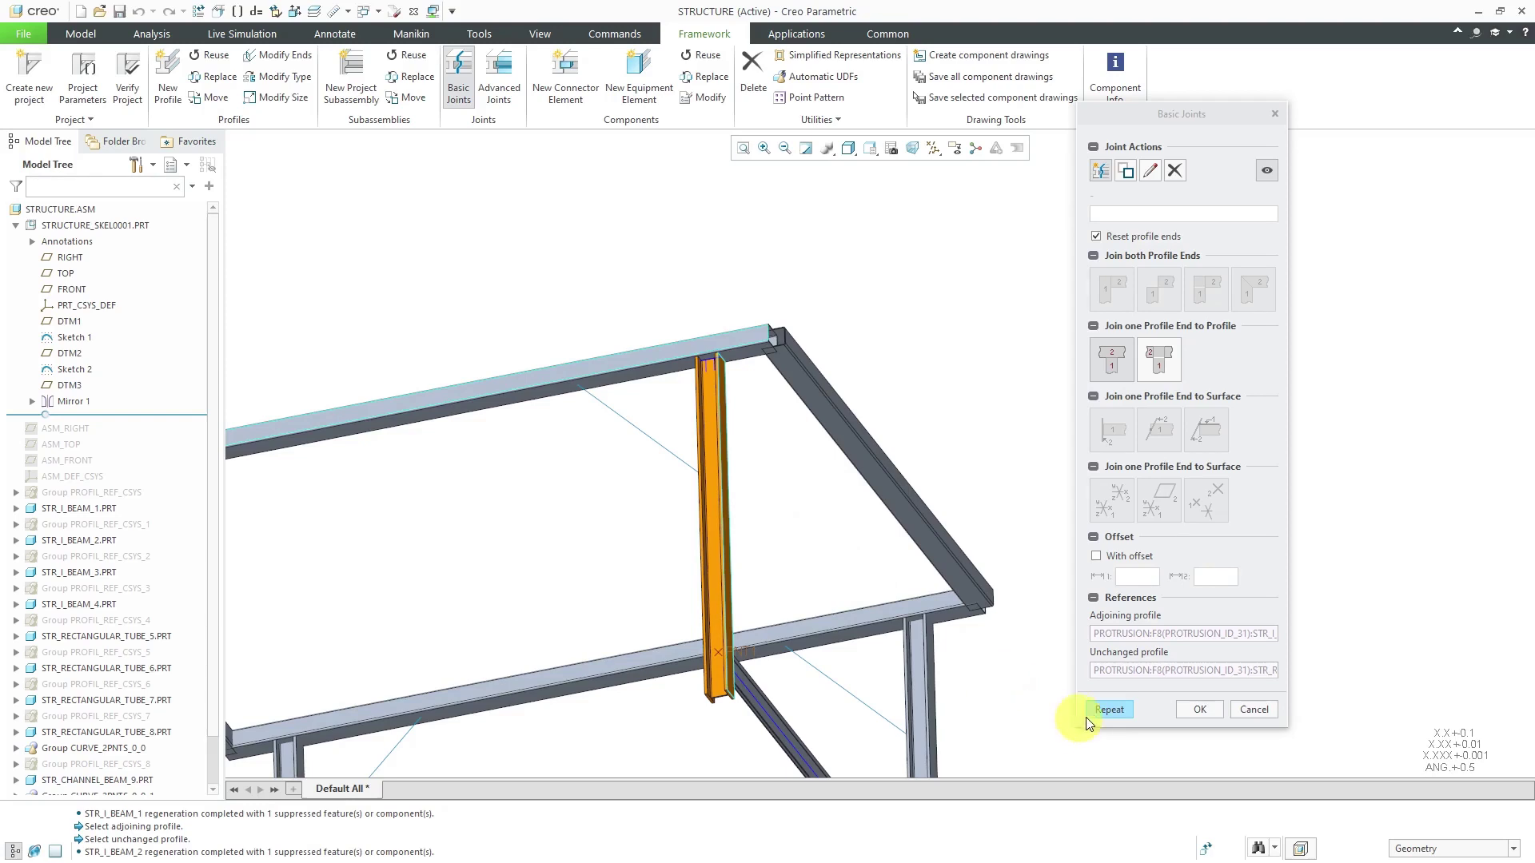
Step: Repeat the same joint for the PNT3 leg, using the opposite long tube as the unchanged profile
left_click(1108, 709)
scroll(908, 675, "up", 4)
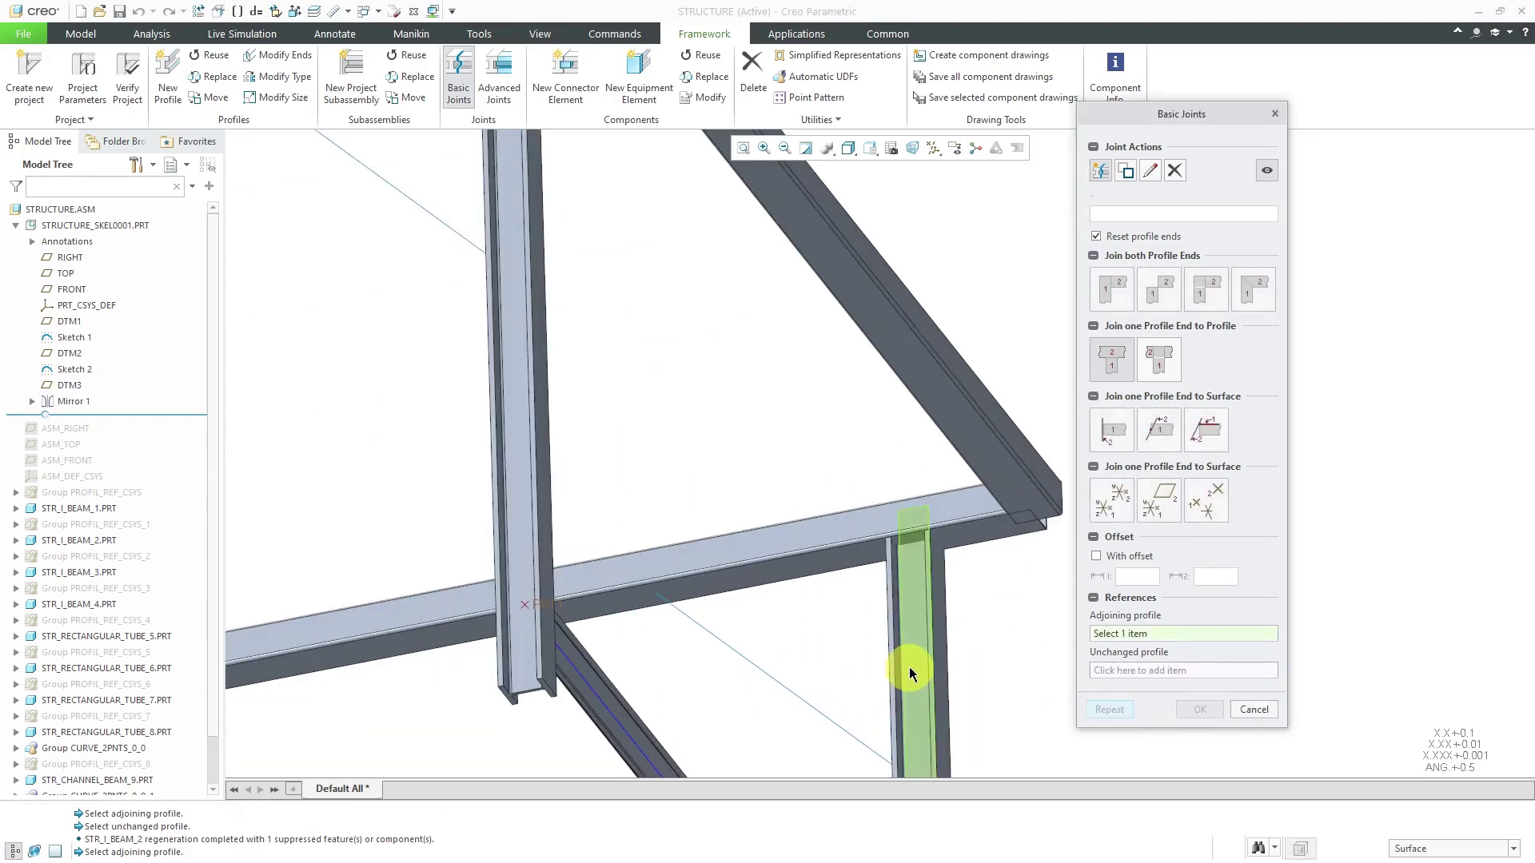
left_click(823, 564)
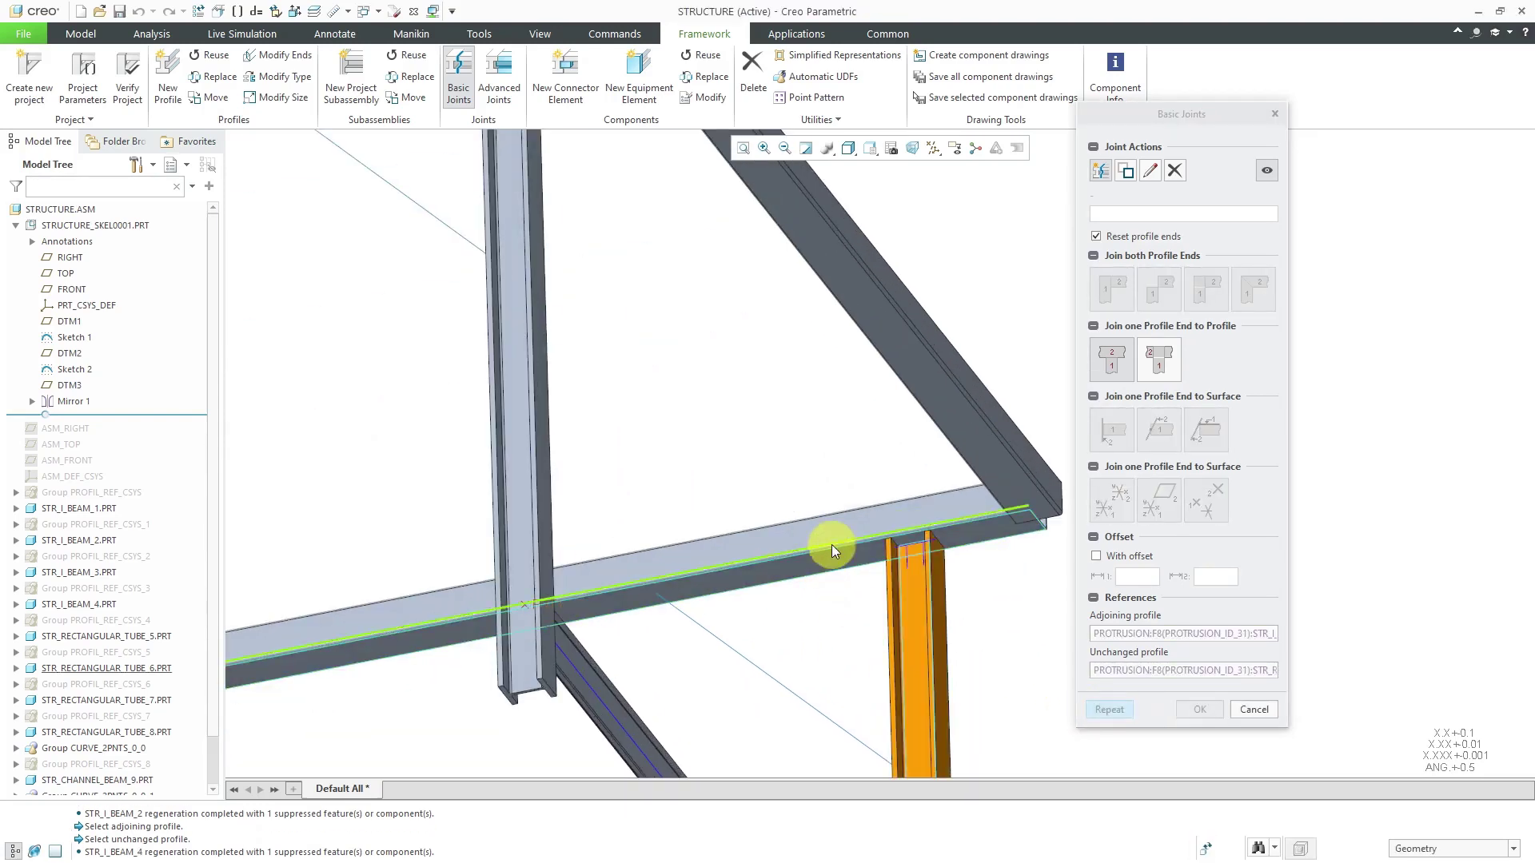
scroll(889, 516, "down", 4)
scroll(875, 522, "down", 2)
Step: Join the PNT2 leg's end to the long tube above it in the same way and finish the leg joints
scroll(480, 632, "up", 6)
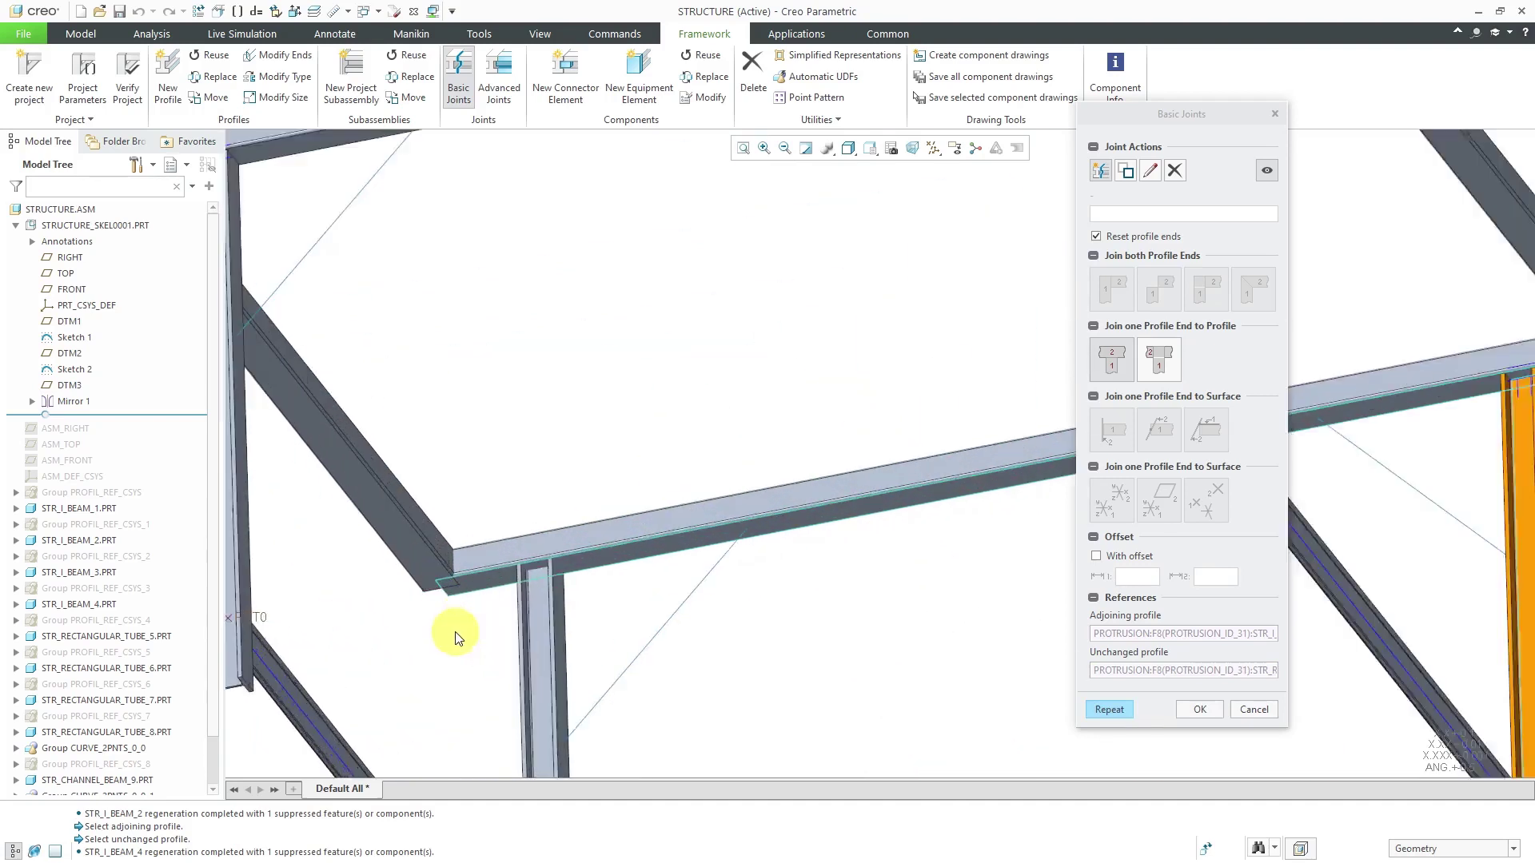
left_click(1108, 710)
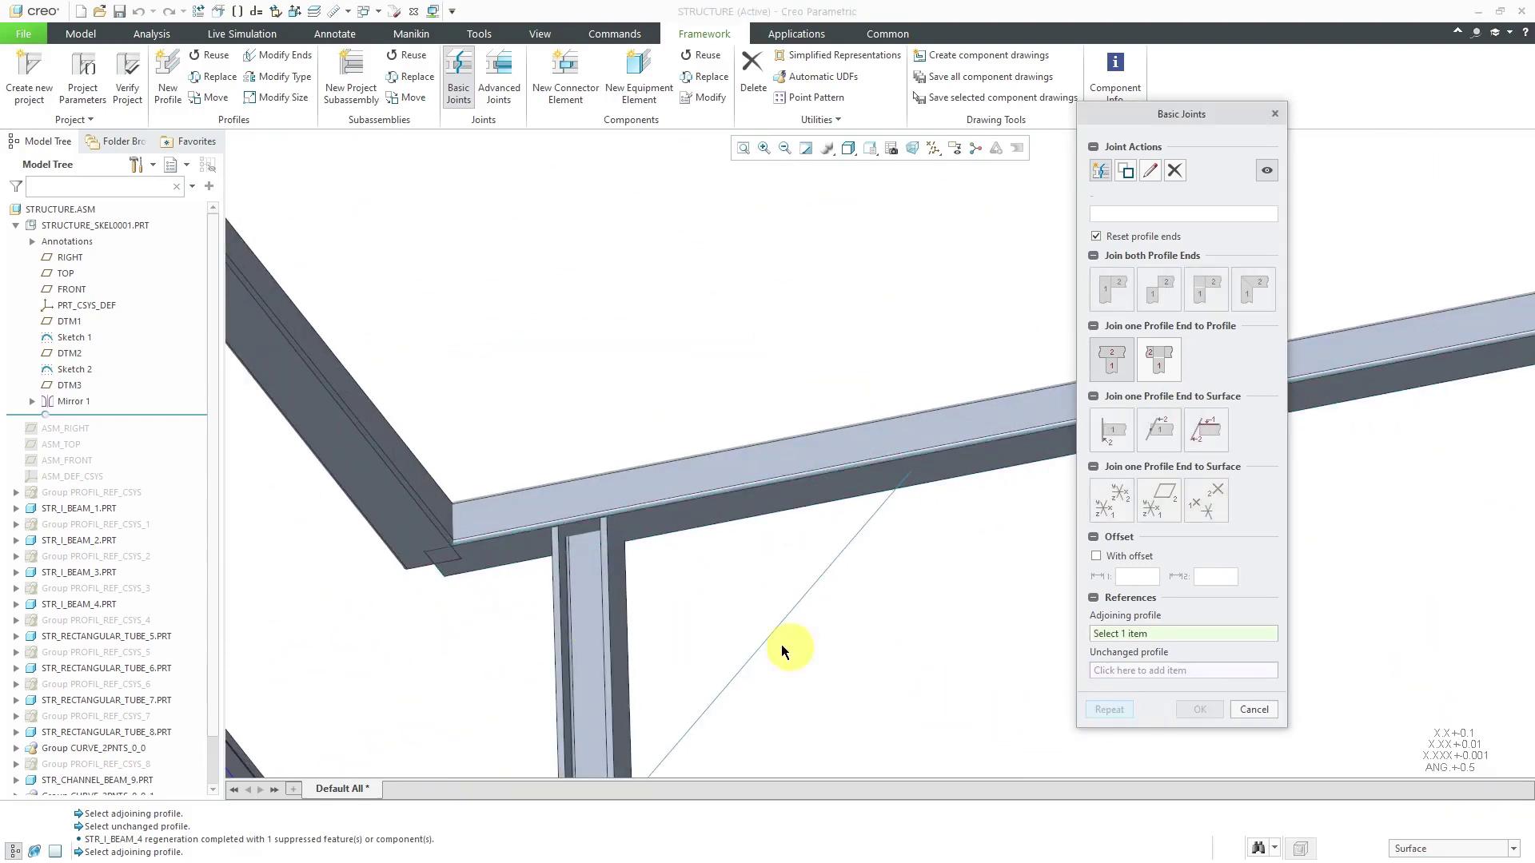
left_click(582, 583)
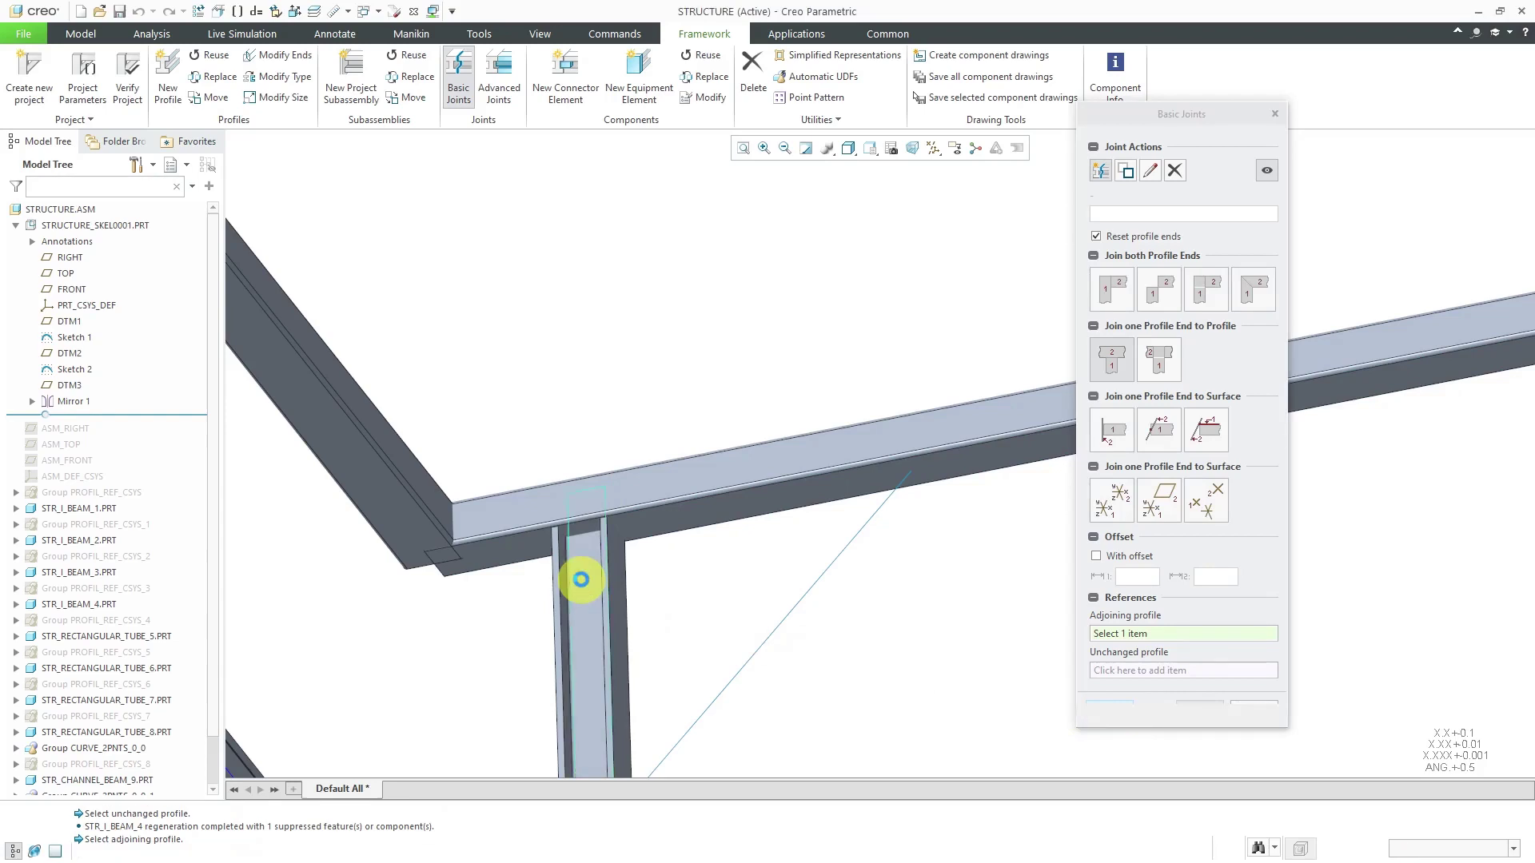
left_click(666, 522)
scroll(650, 516, "down", 5)
middle_click_drag(641, 520, 644, 593)
scroll(840, 580, "up", 2)
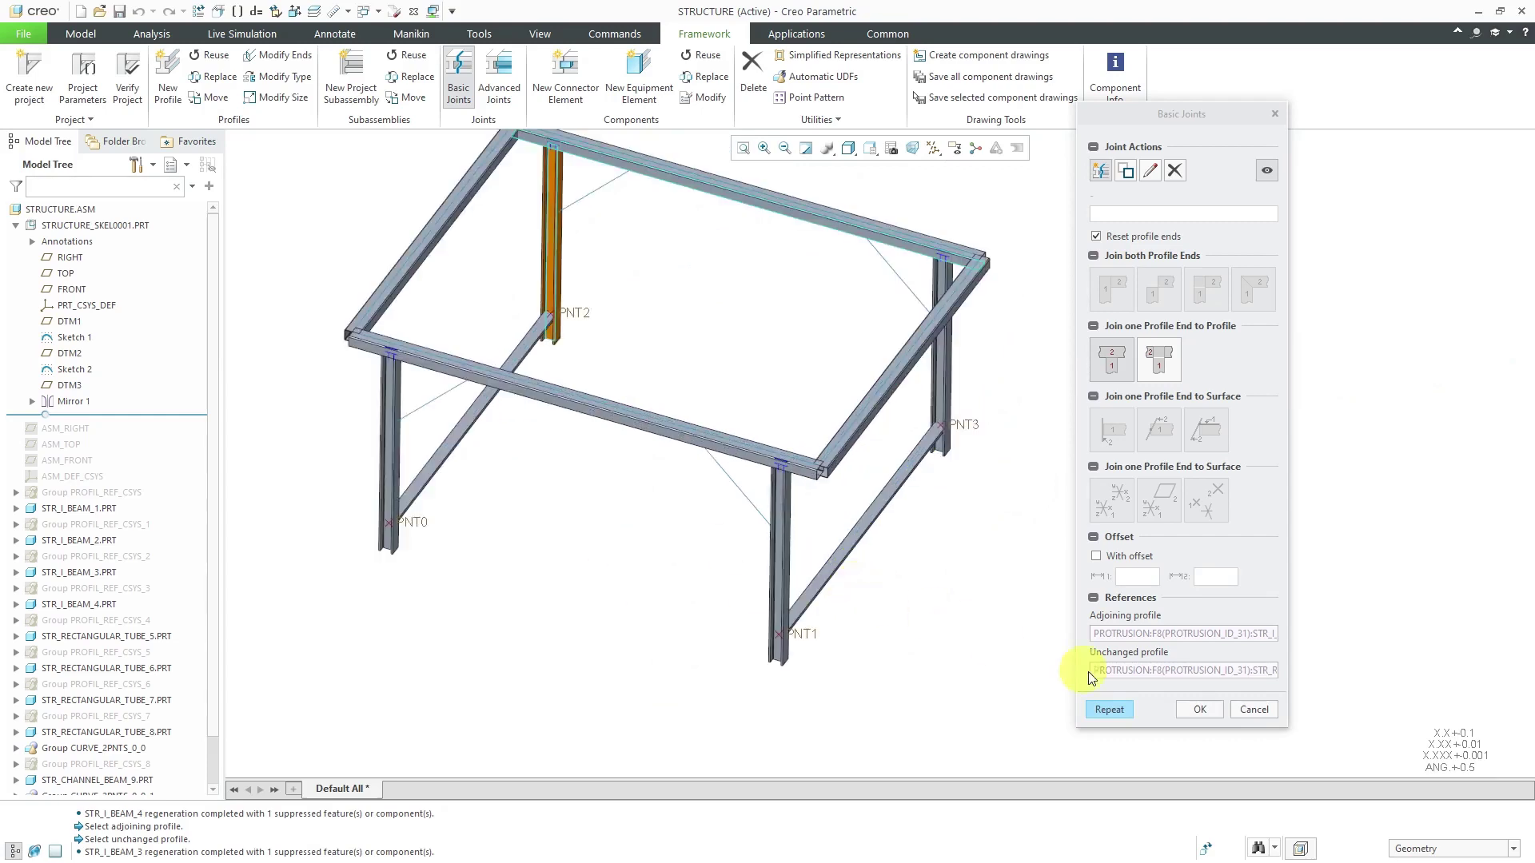
left_click(1199, 709)
Step: Examine the leg ends beneath the tubes and the open tube corner above the PNT1 leg
scroll(812, 506, "up", 6)
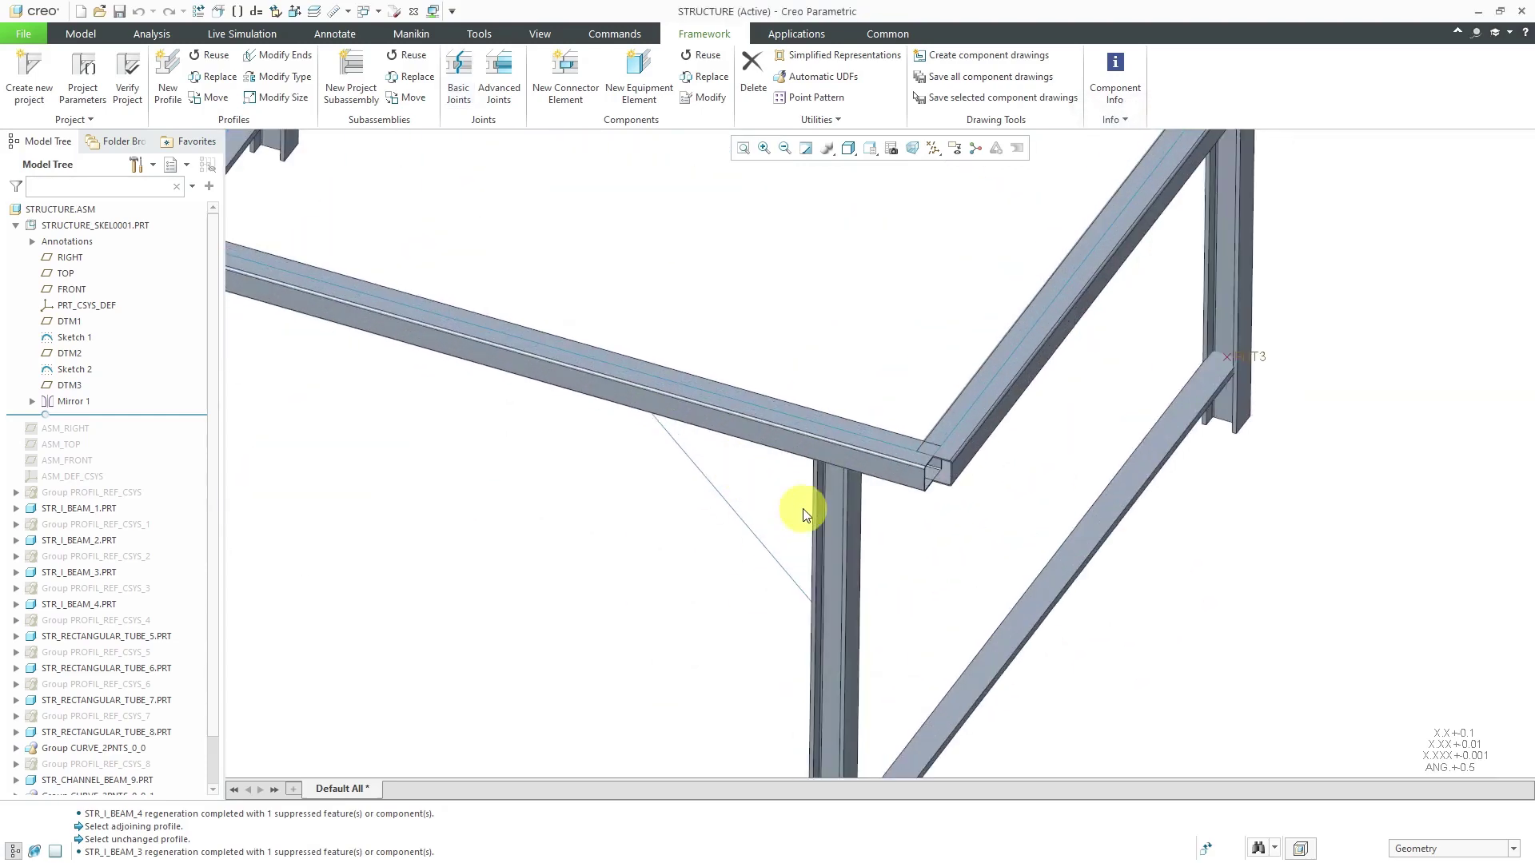
scroll(854, 559, "down", 5)
scroll(875, 345, "up", 6)
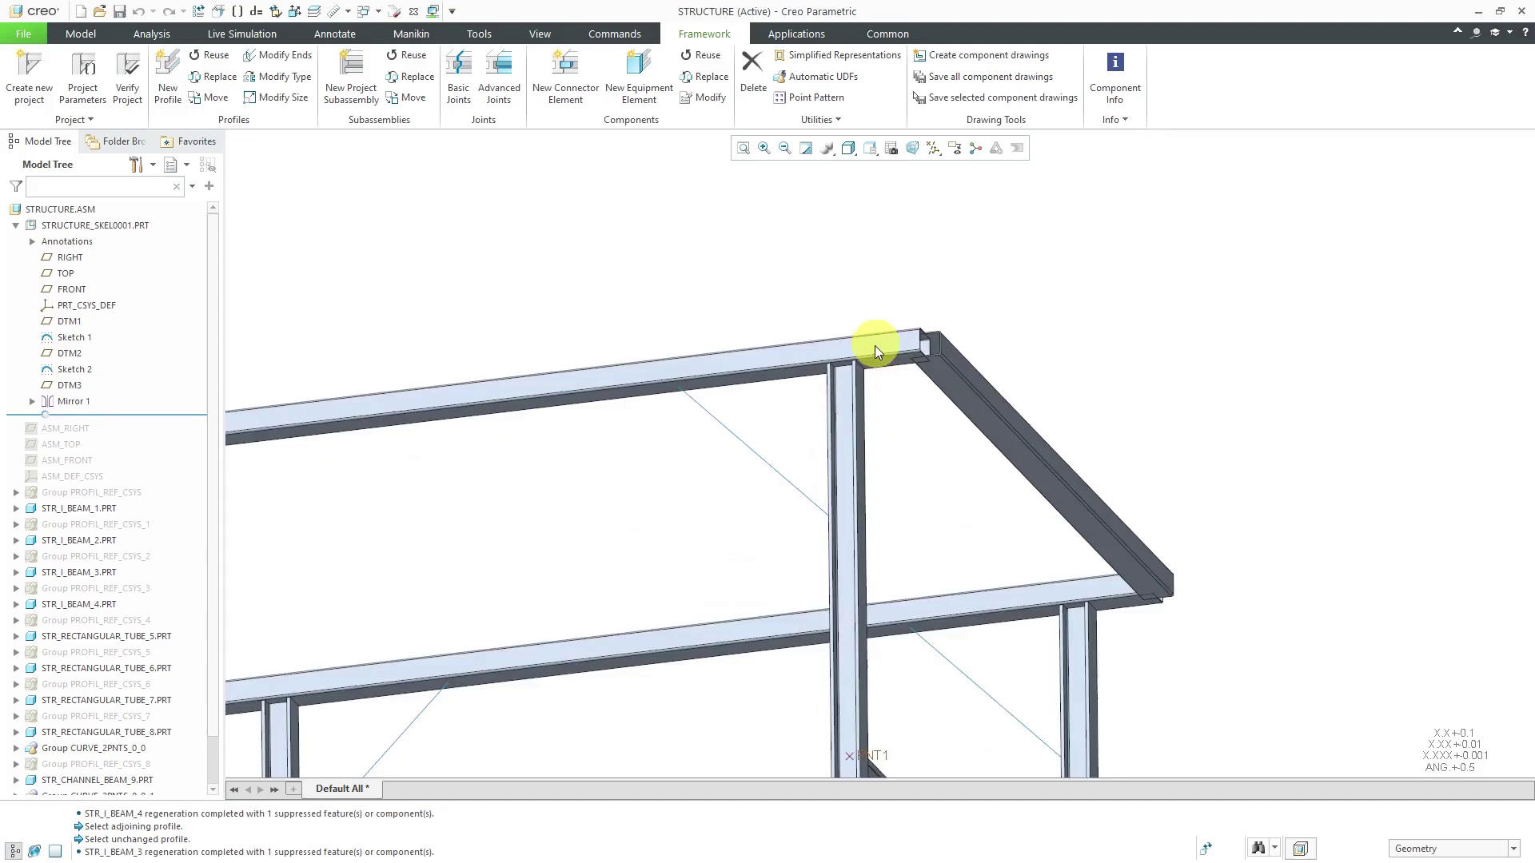
middle_click_drag(842, 385, 897, 567)
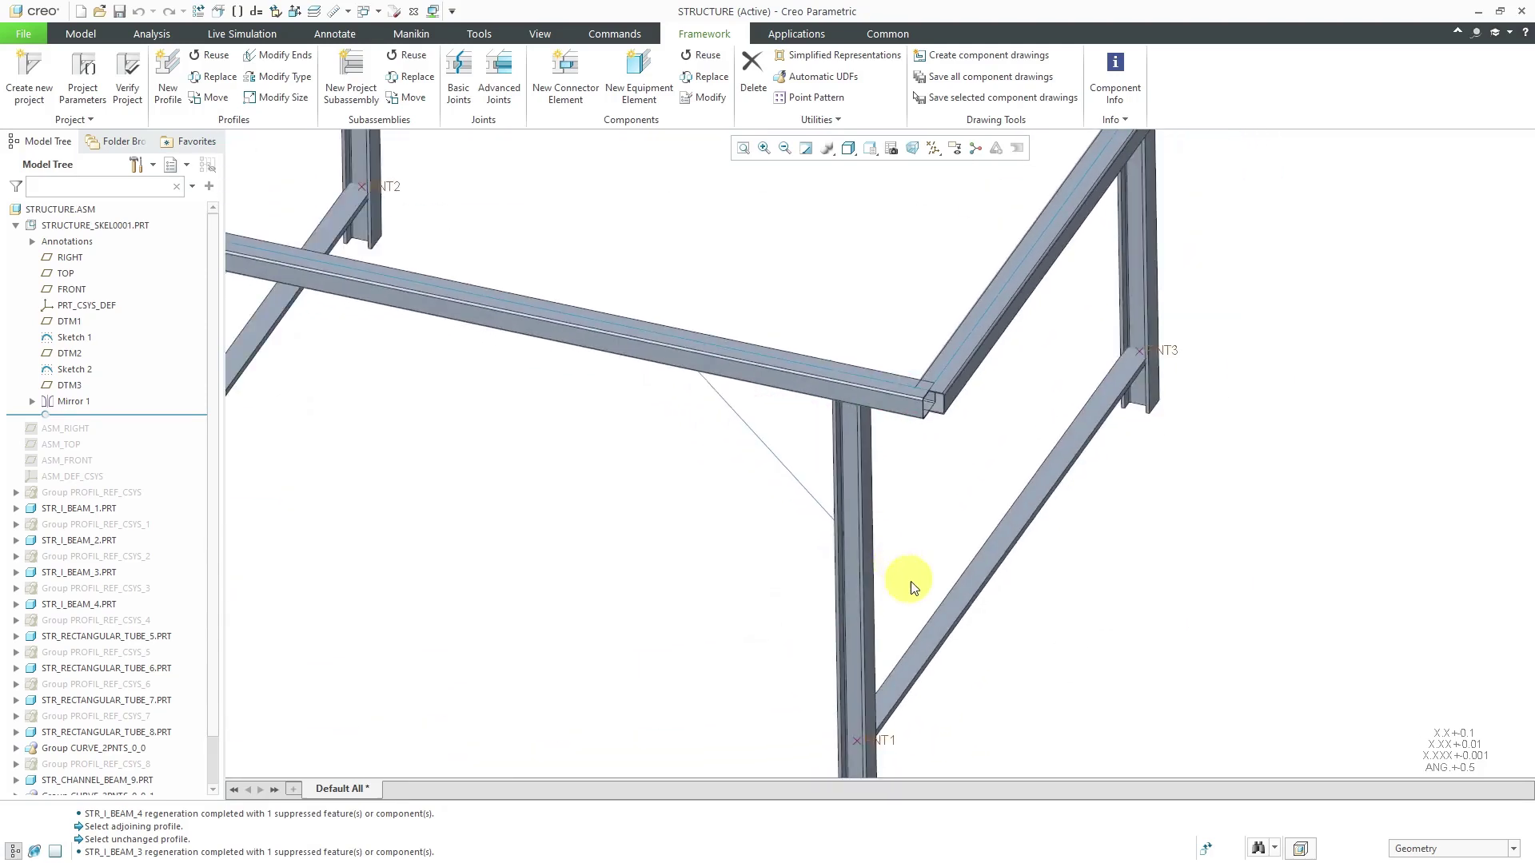
middle_click_drag(925, 522, 852, 692, "shift")
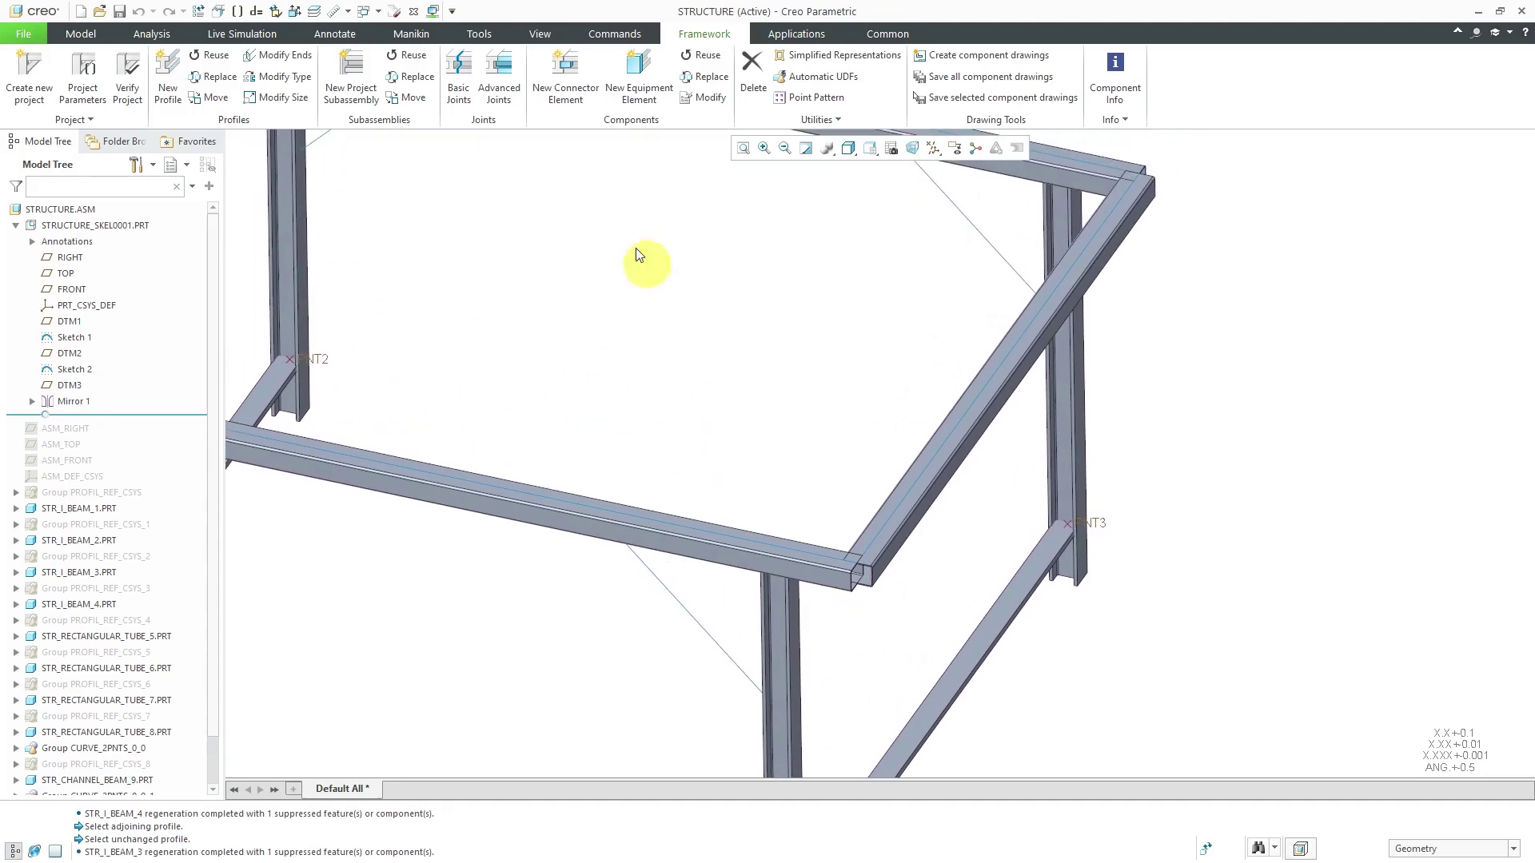
Step: Define a corner joint above the PNT1 leg, with the short-side tube as first profile and the long tube as second
left_click(460, 84)
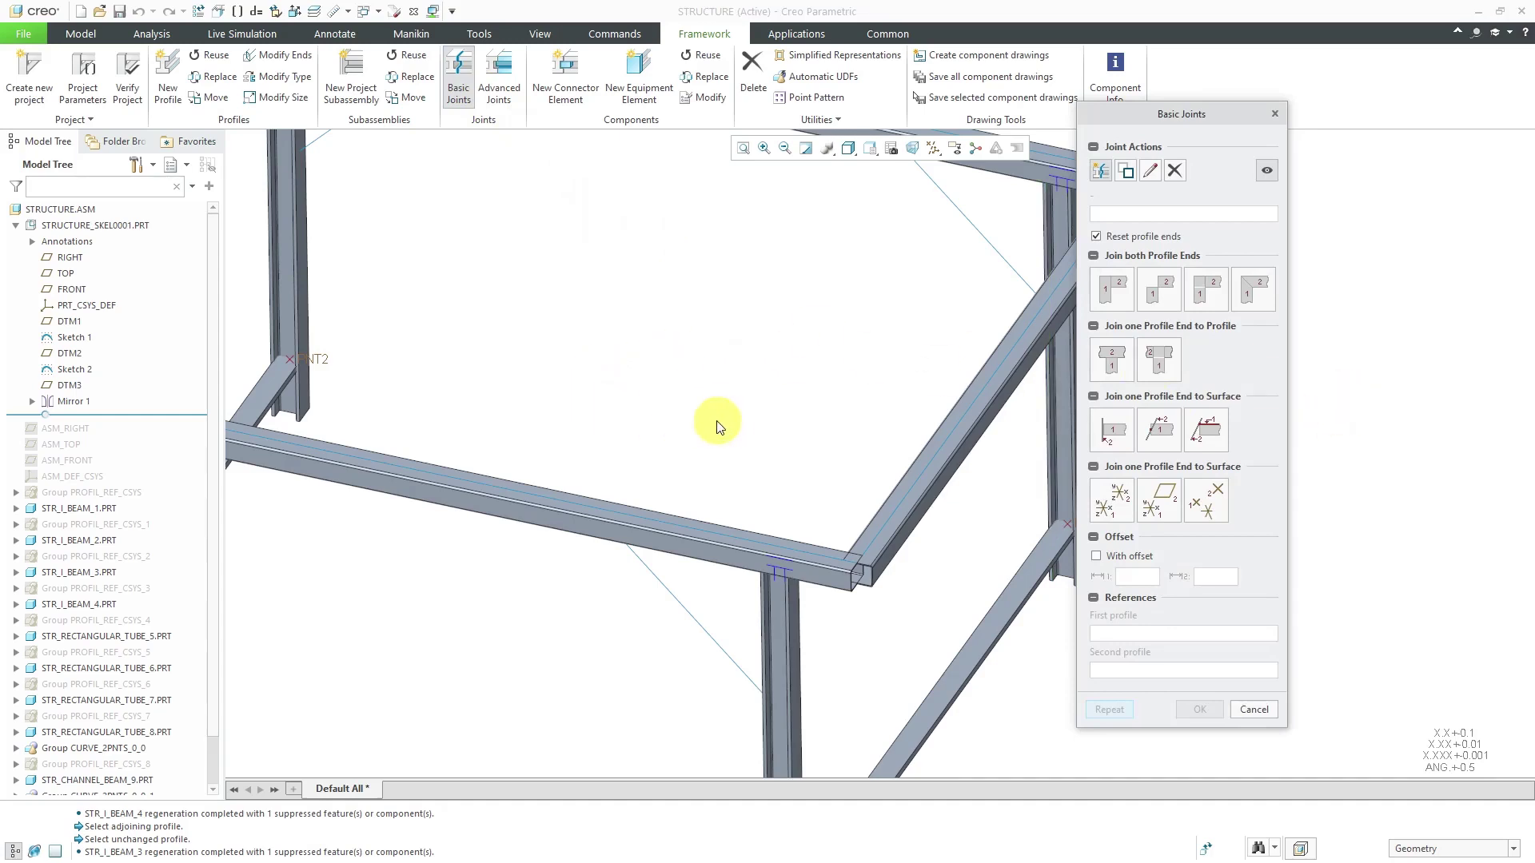
scroll(713, 418, "down", 4)
scroll(943, 315, "up", 5)
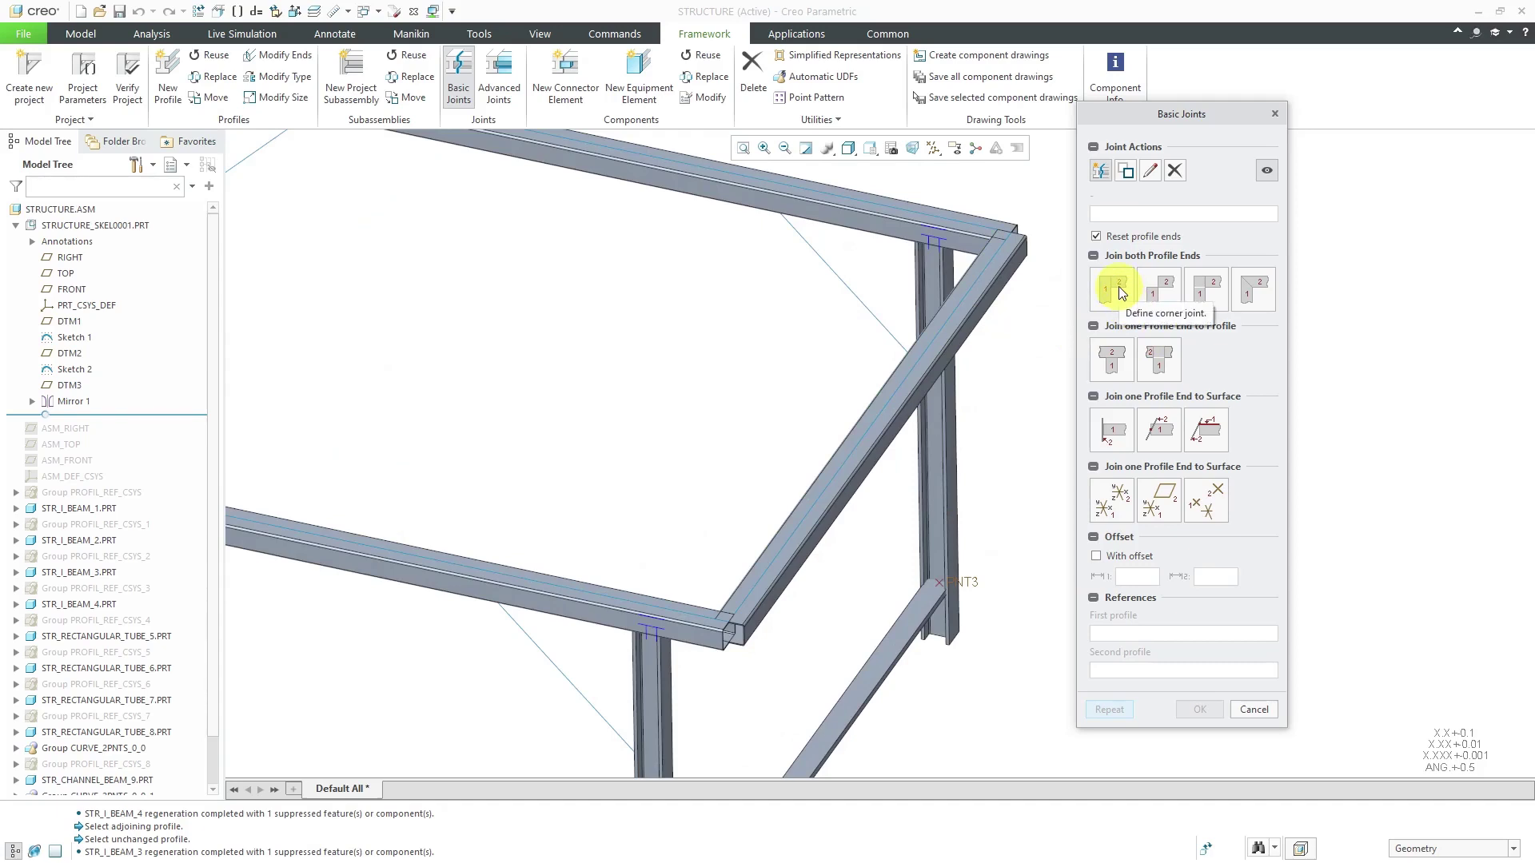
left_click(1121, 290)
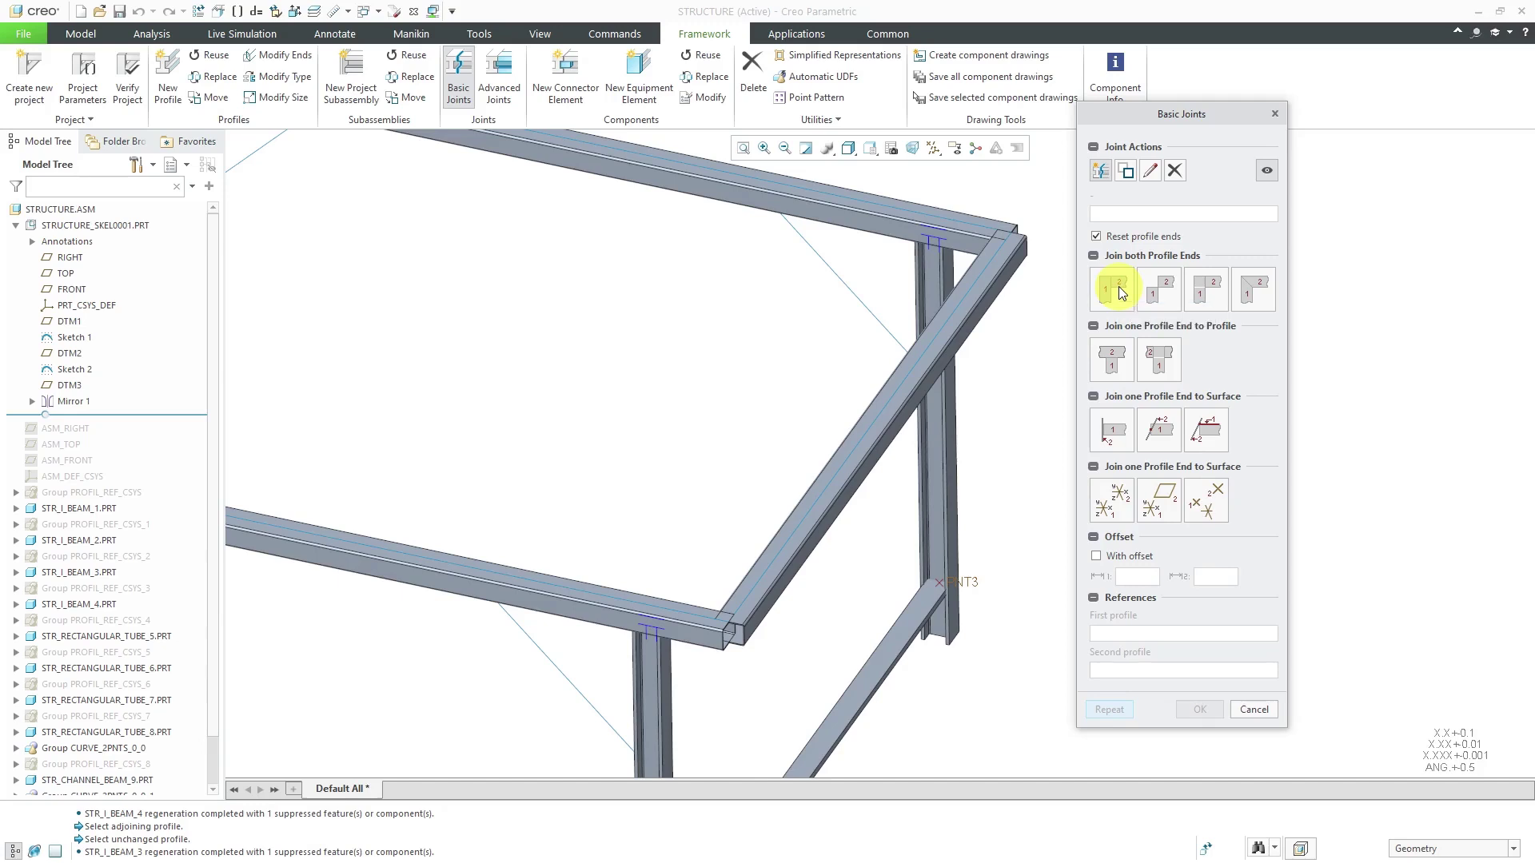
left_click(824, 520)
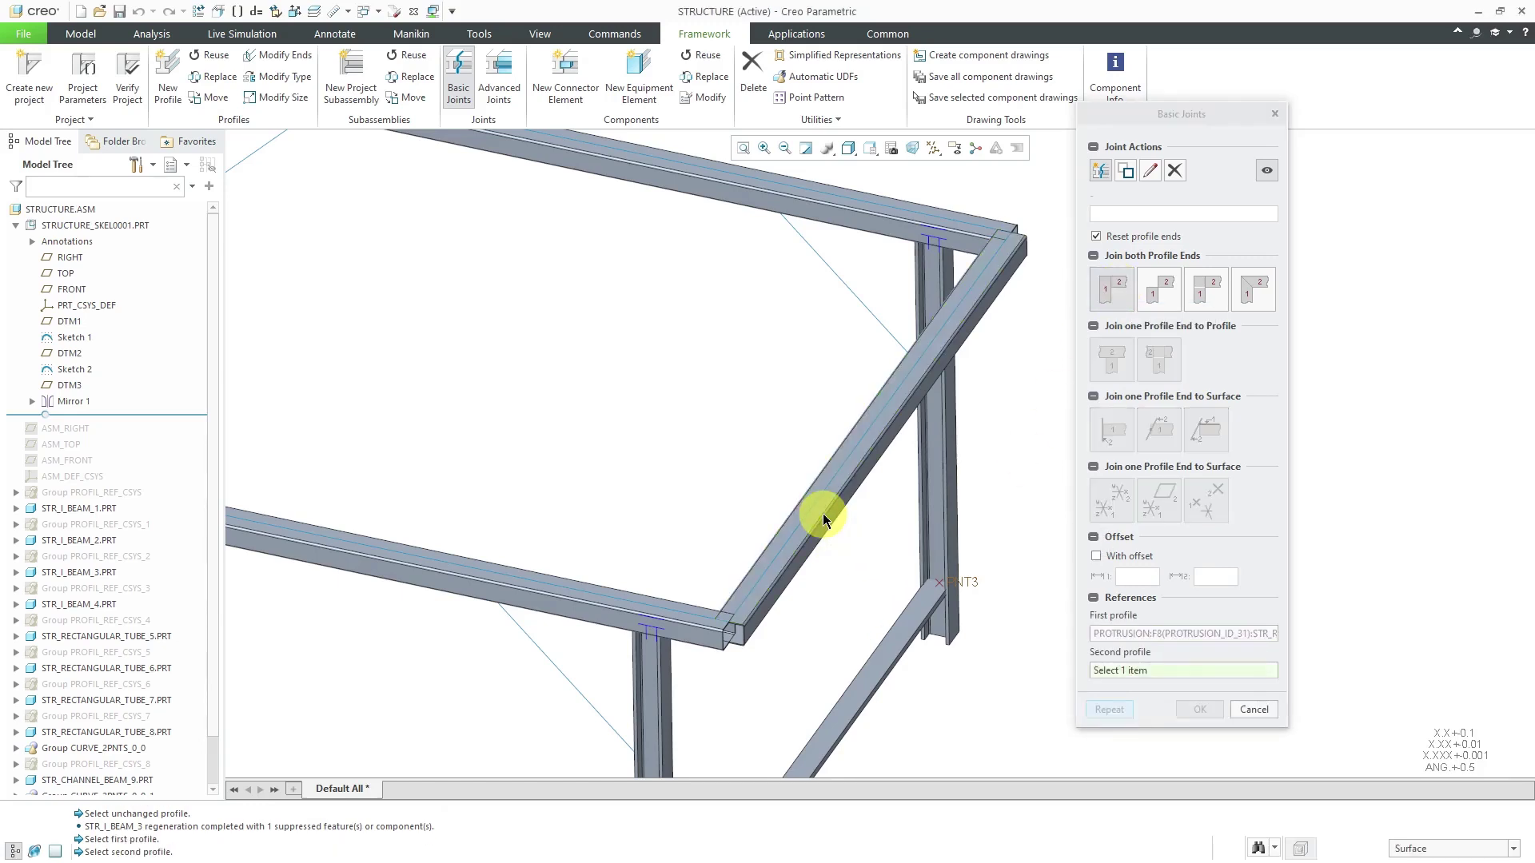
left_click(676, 618)
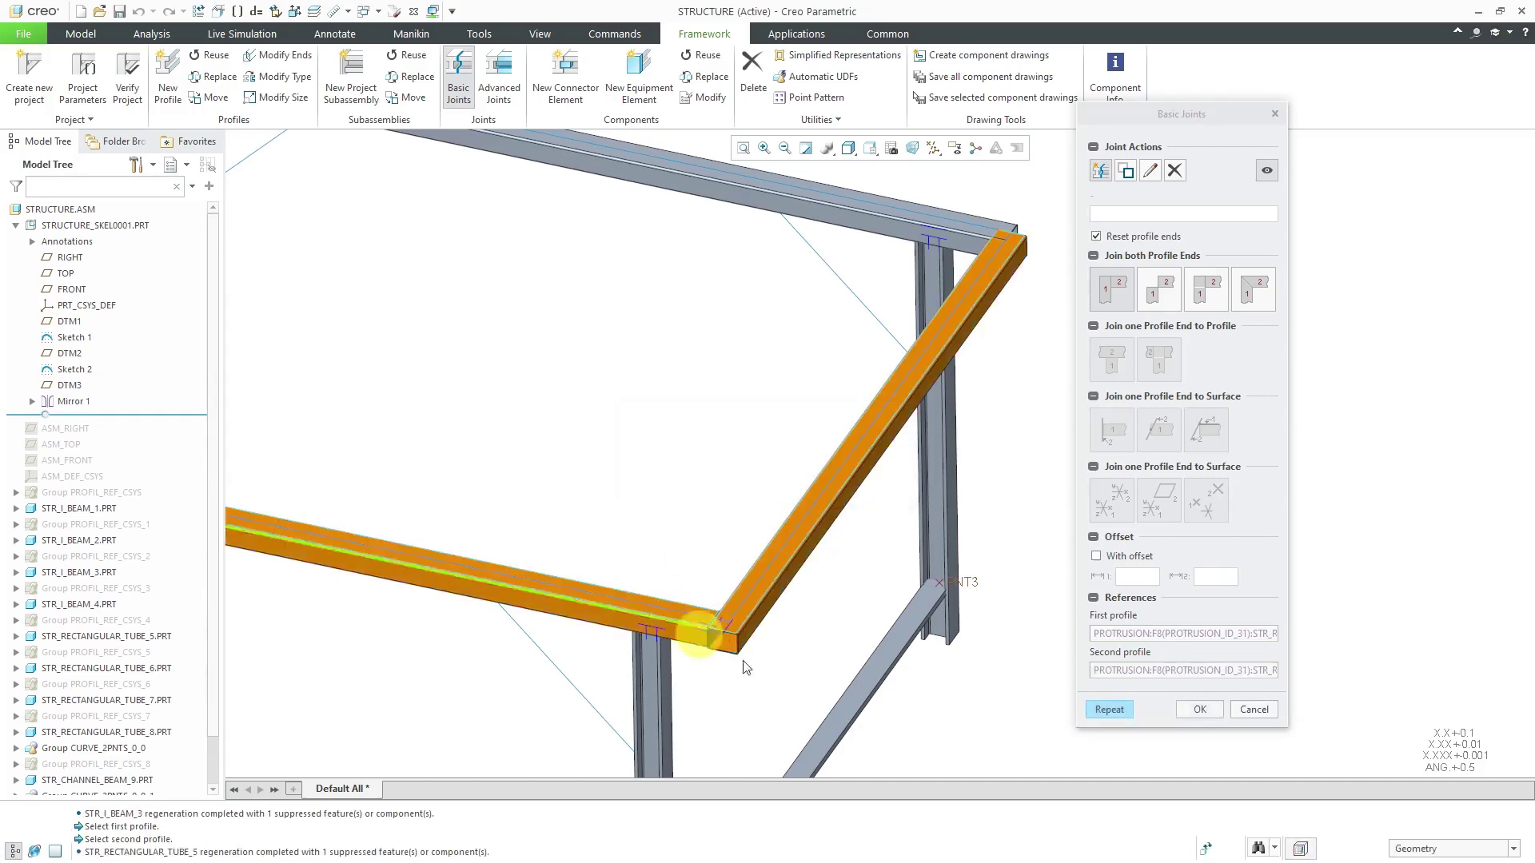
scroll(676, 618, "up", 3)
scroll(675, 617, "up", 2)
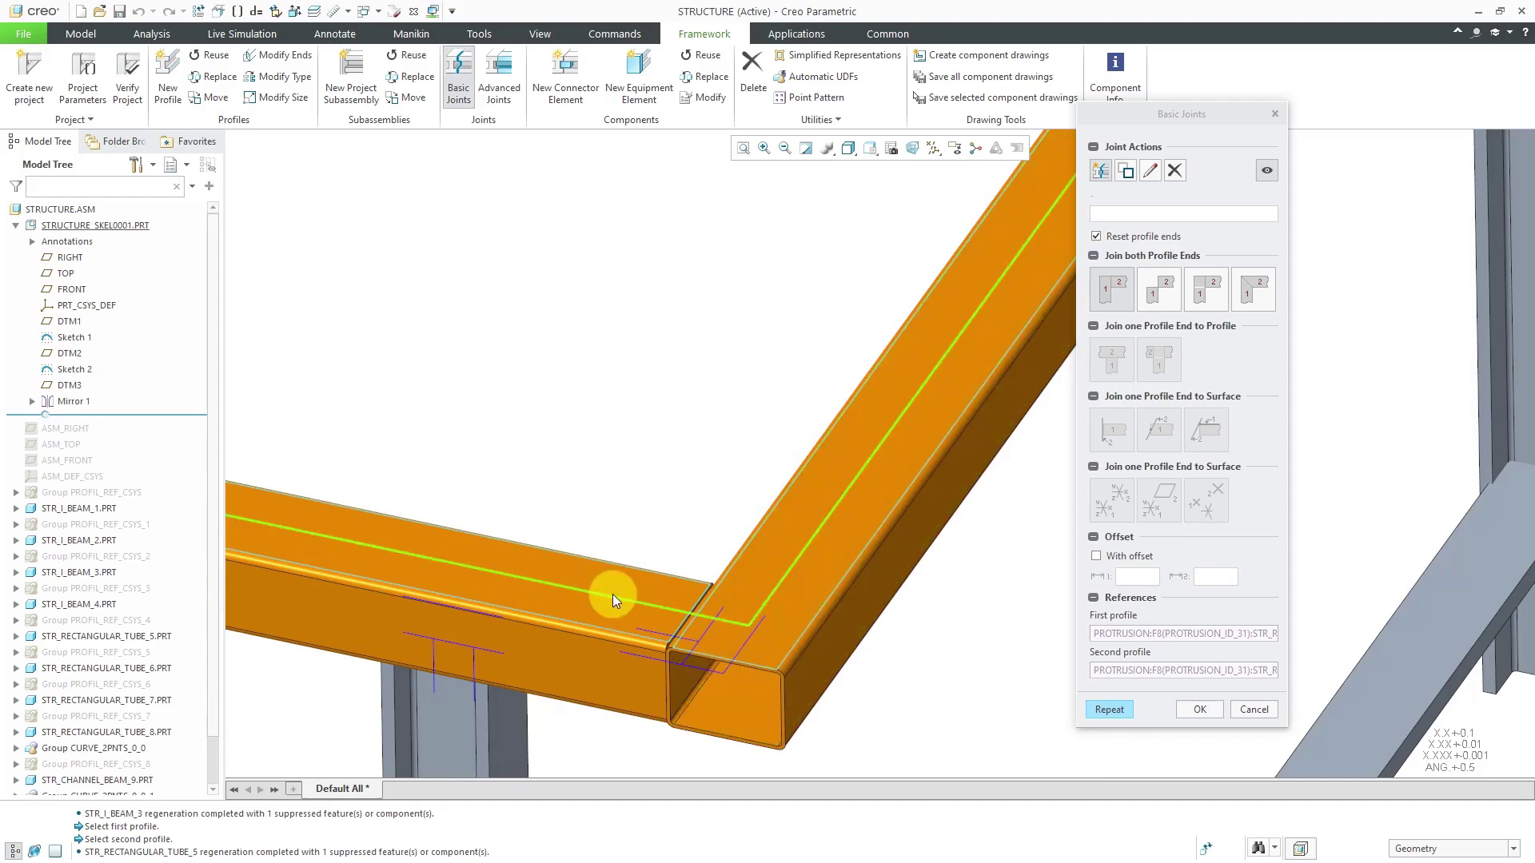
scroll(699, 620, "down", 3)
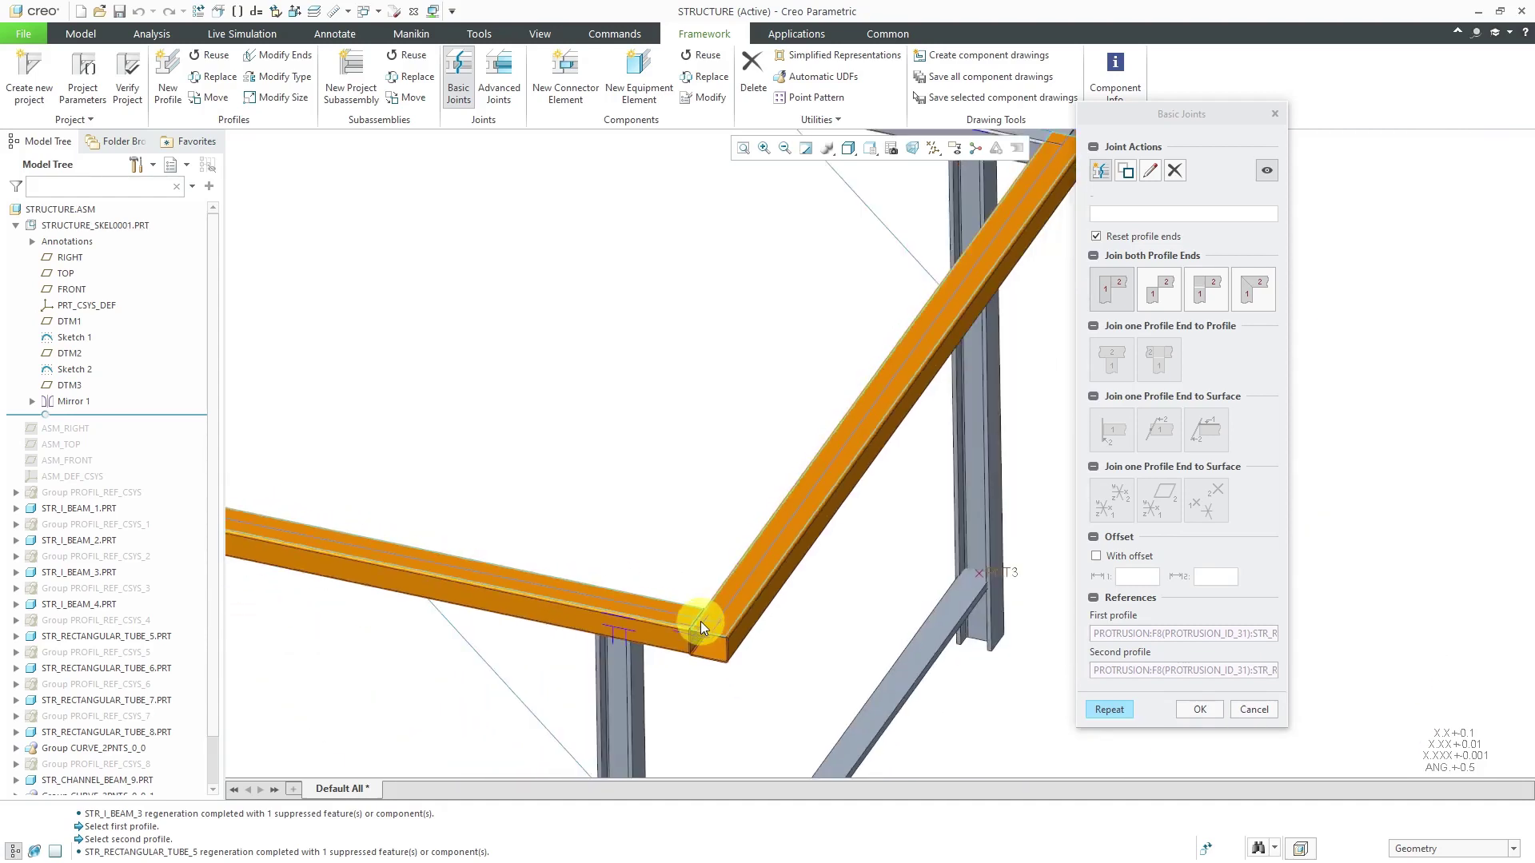
scroll(701, 621, "down", 2)
Step: Repeat the corner joint above the PNT3 leg, with the short-side tube as first profile and the long tube as second
left_click(1114, 710)
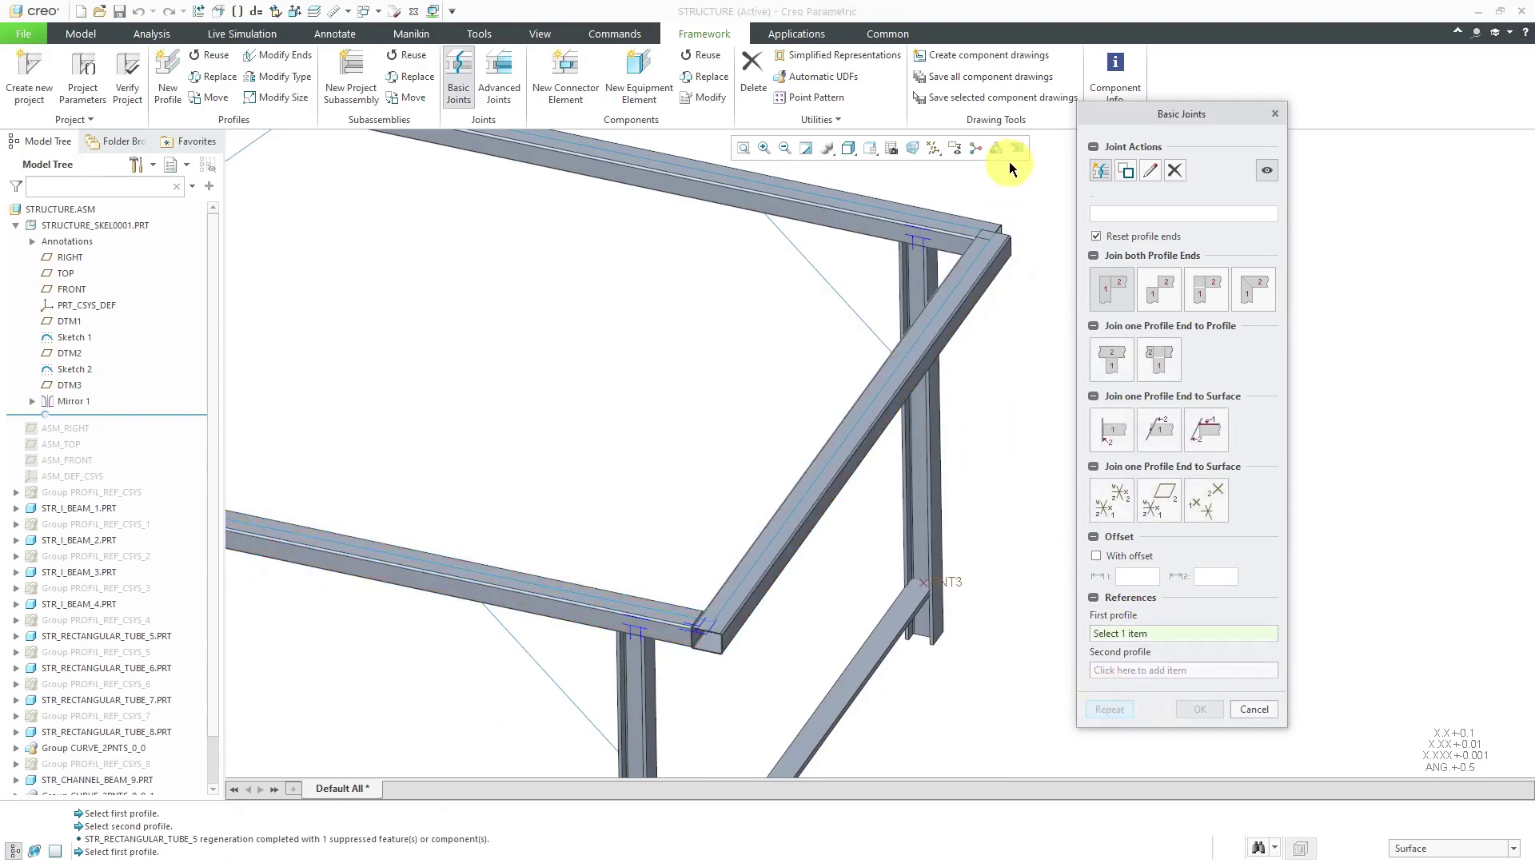
scroll(1010, 184, "up", 3)
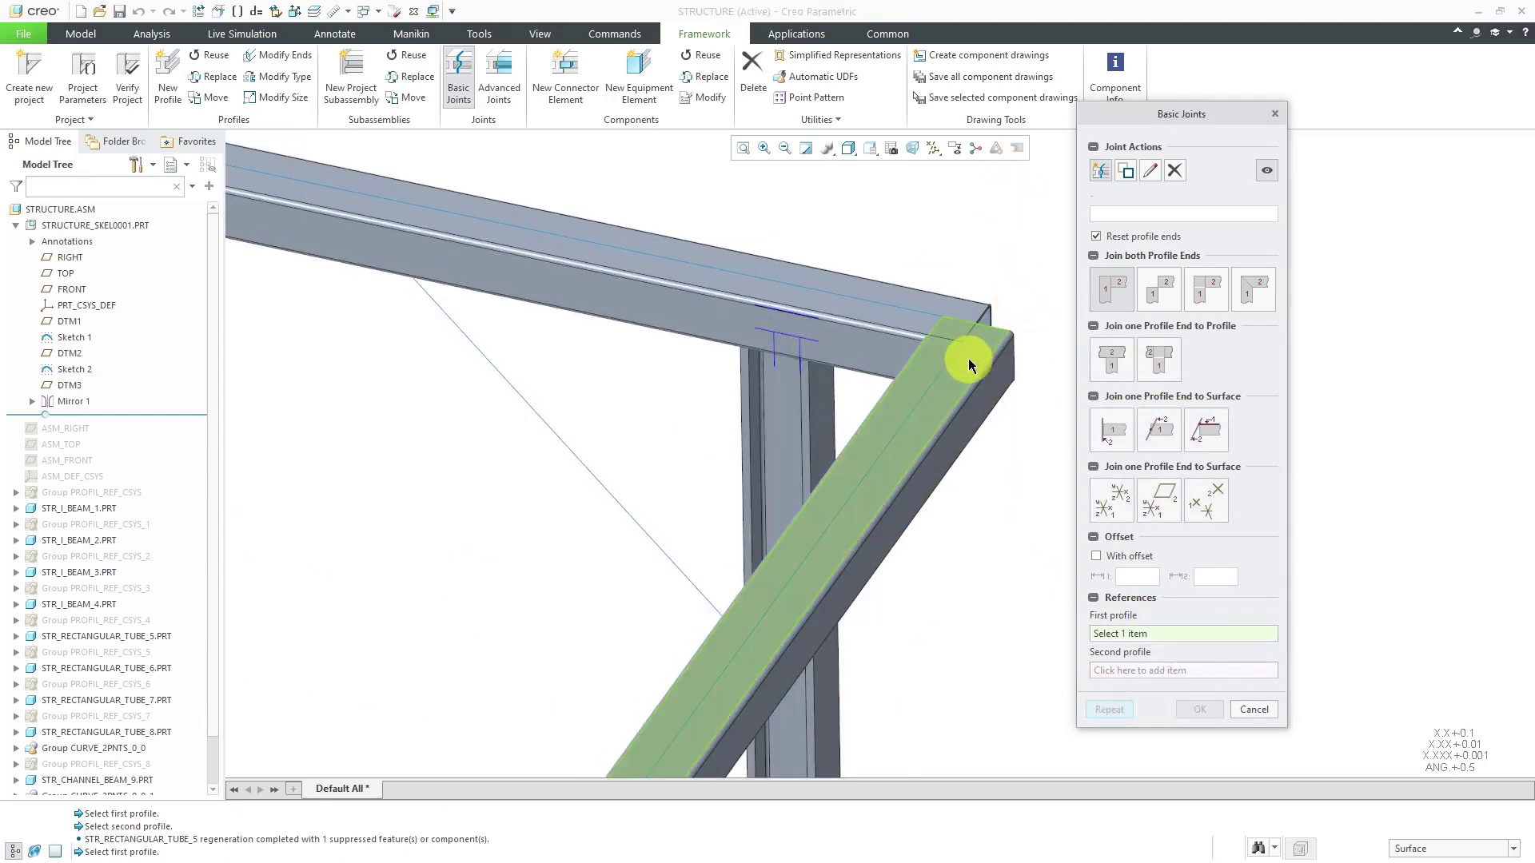
left_click(969, 362)
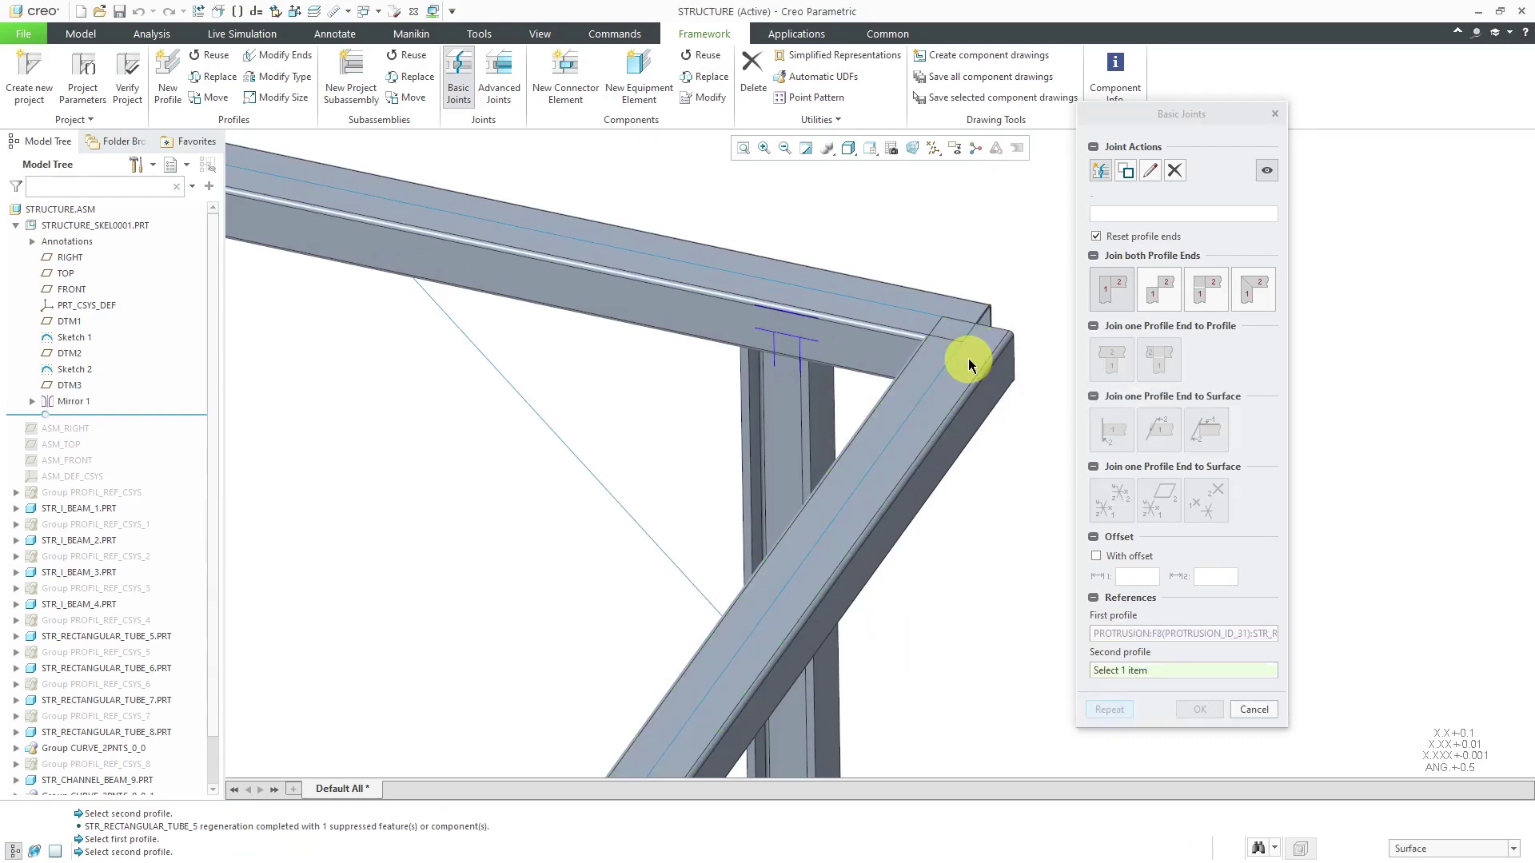
left_click(910, 313)
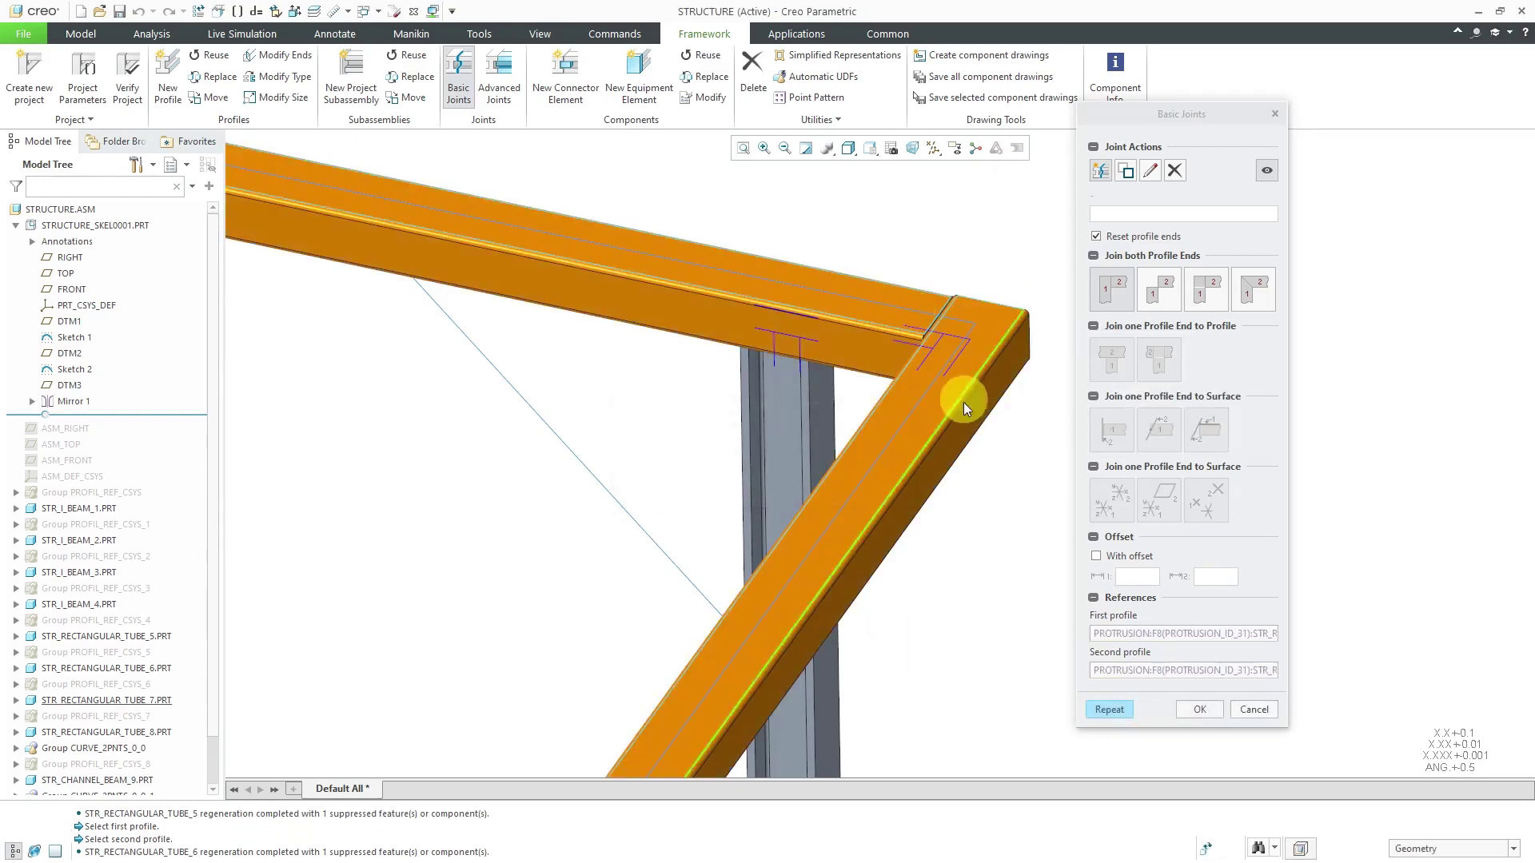
scroll(990, 344, "down", 6)
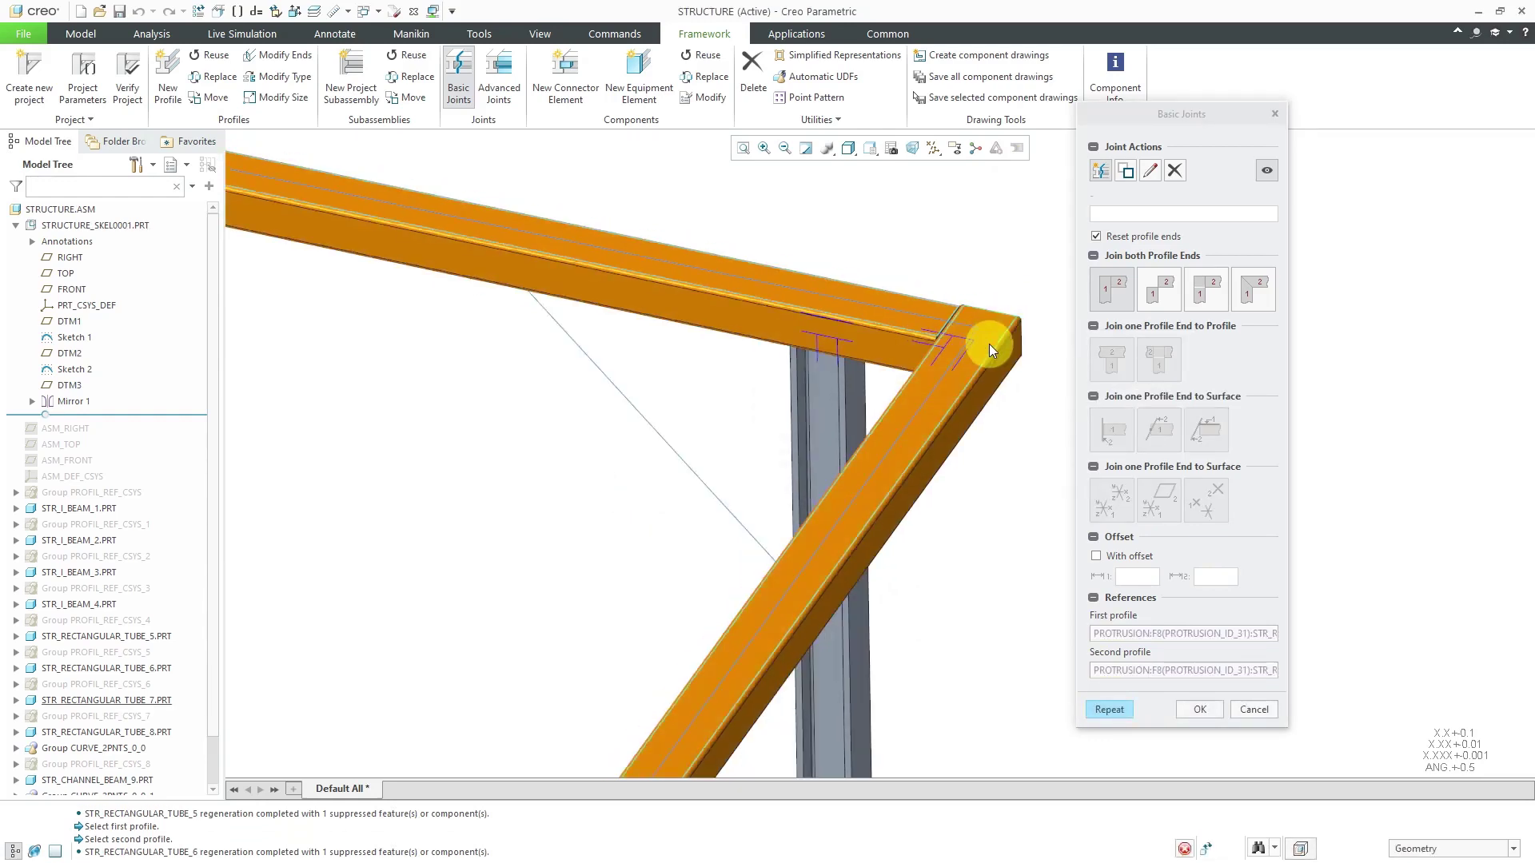
Step: Define a mitred corner joint above the PNT2 leg, with the long tube as first profile and the short-side tube as second
left_click(1110, 709)
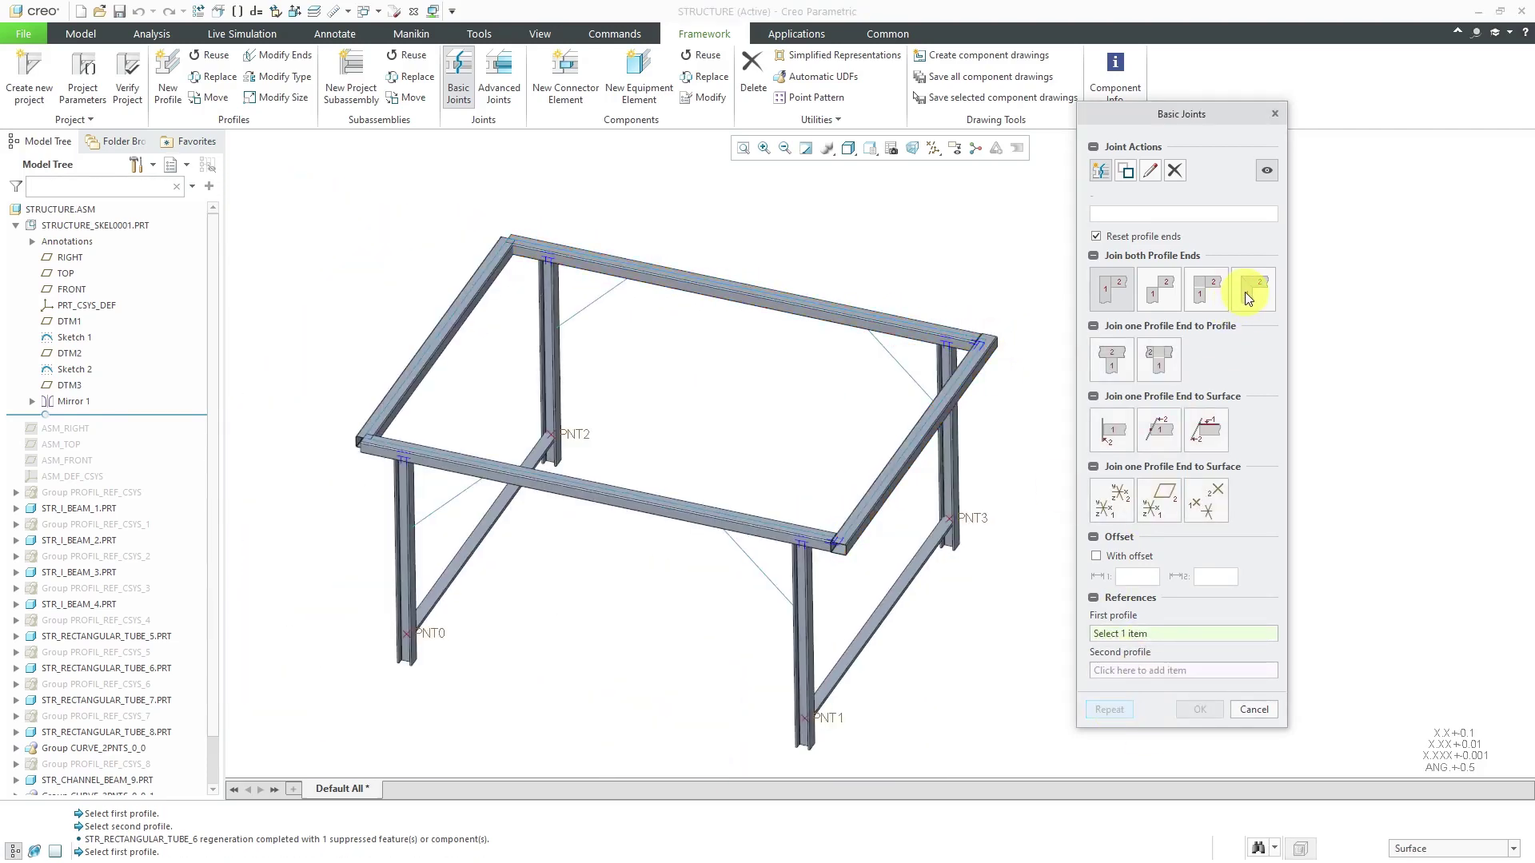
scroll(512, 230, "up", 2)
scroll(444, 226, "up", 2)
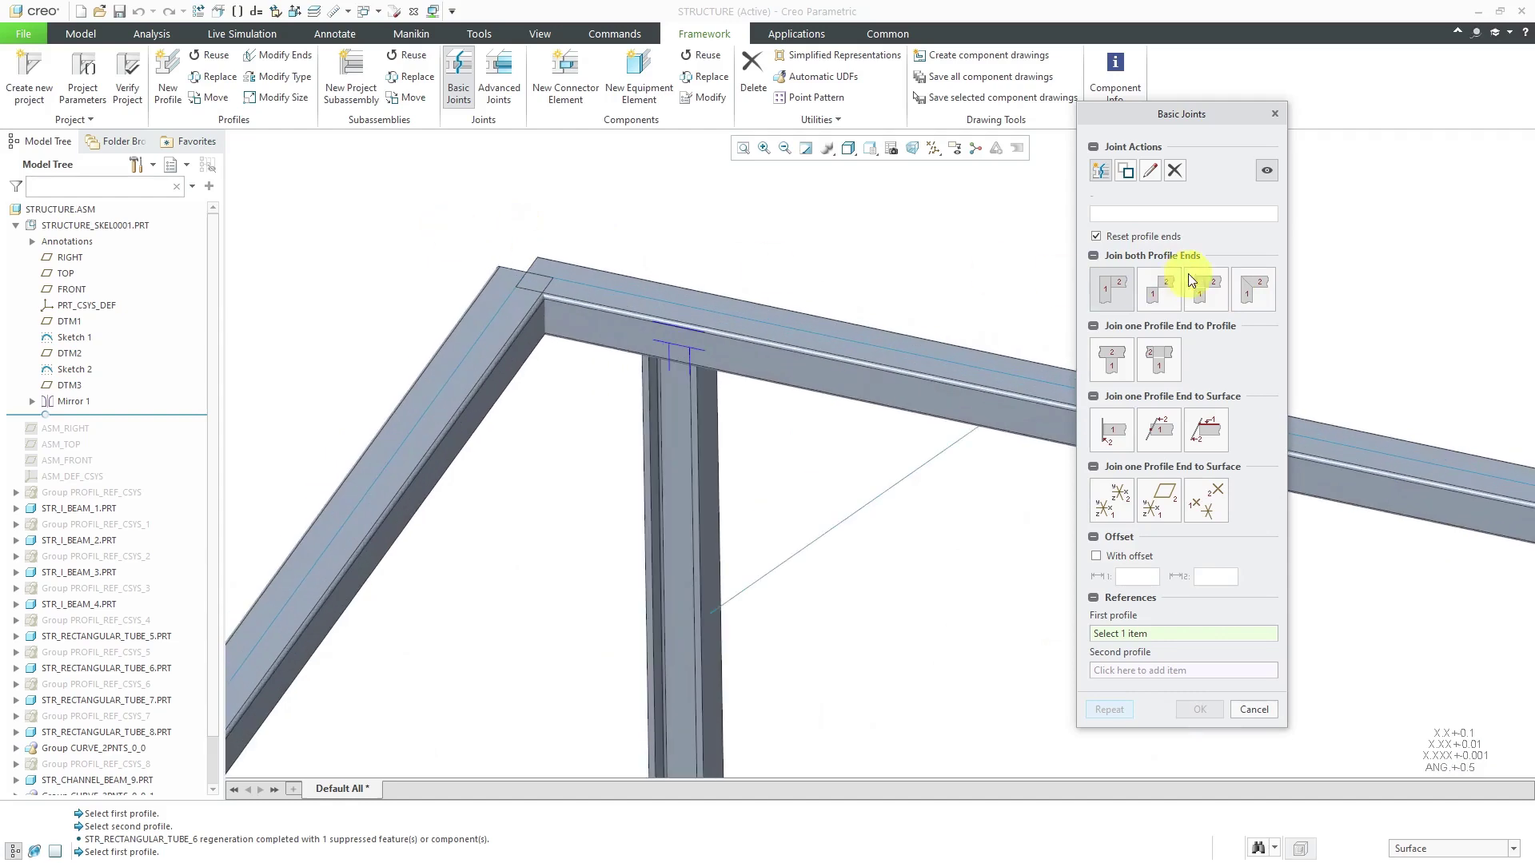
left_click(1255, 290)
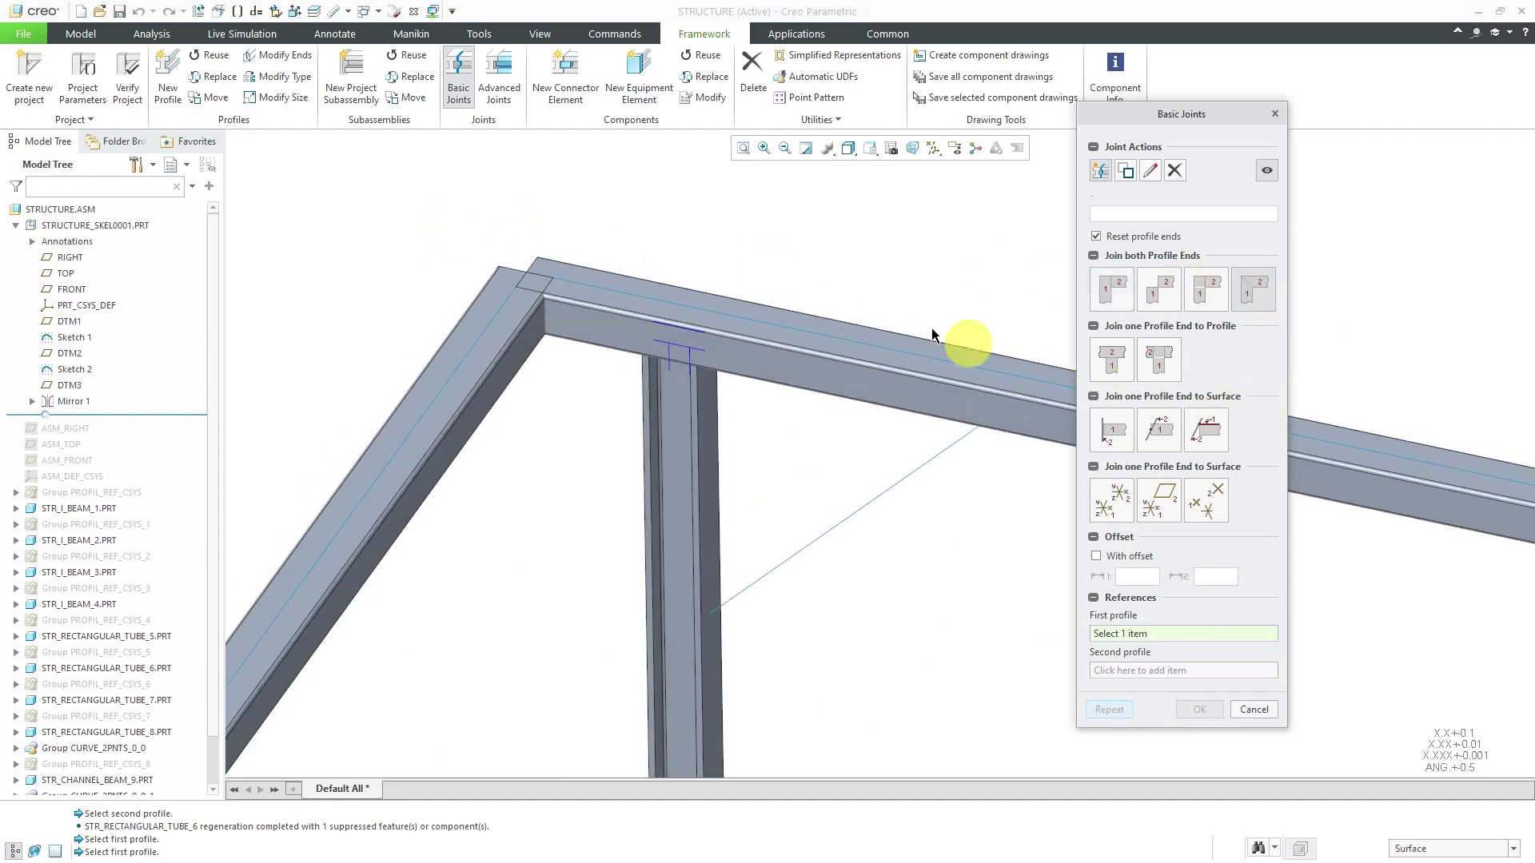
left_click(599, 289)
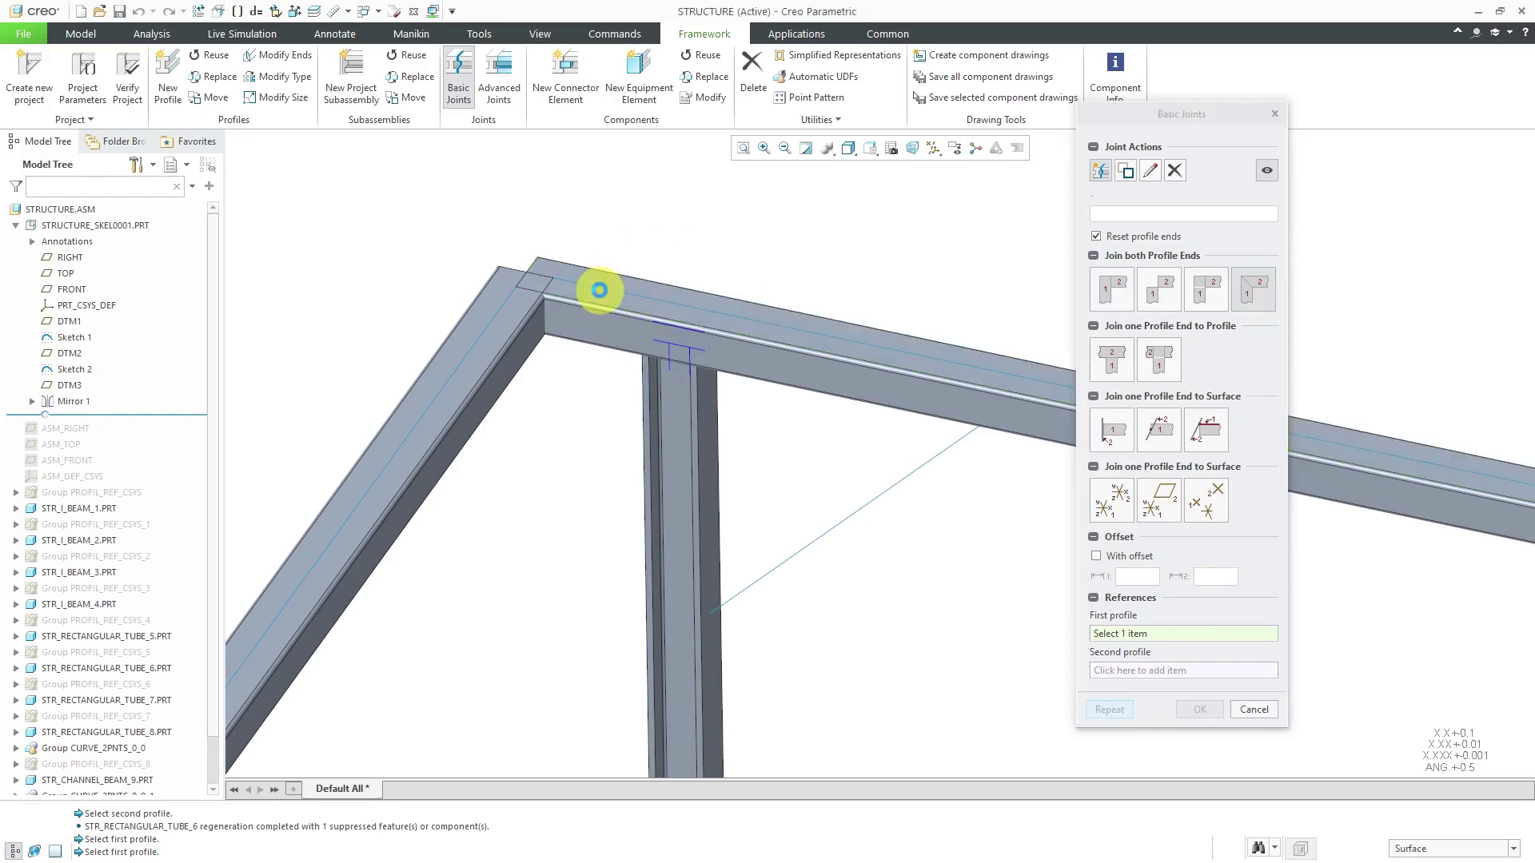
left_click(496, 318)
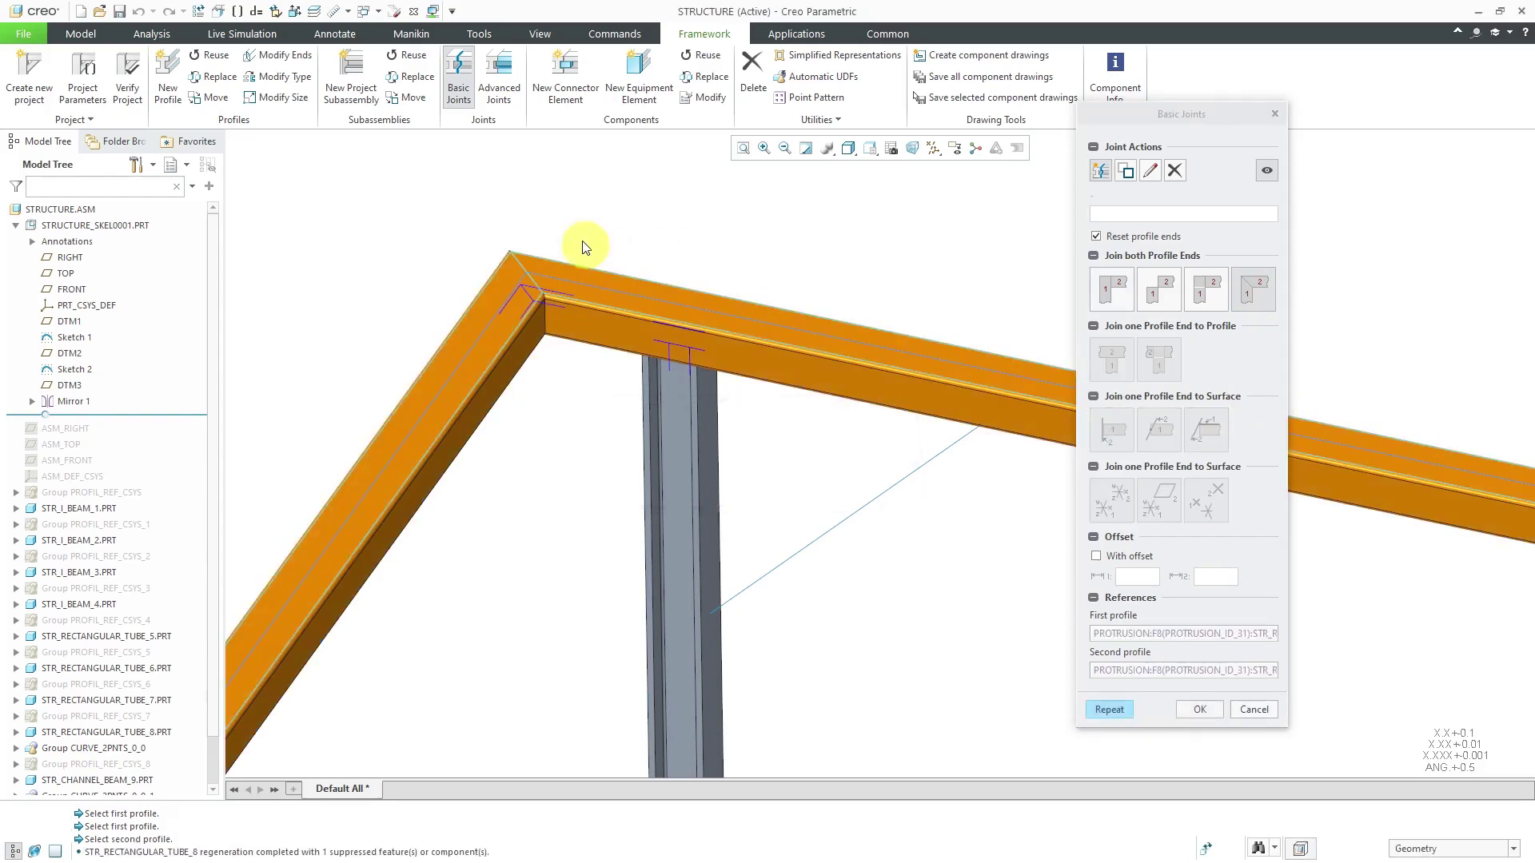
Step: Repeat the mitred joint at the tube corner above the PNT0 leg, taking the long tube first, and finish the basic joints
scroll(618, 222, "up", 3)
scroll(466, 411, "down", 3)
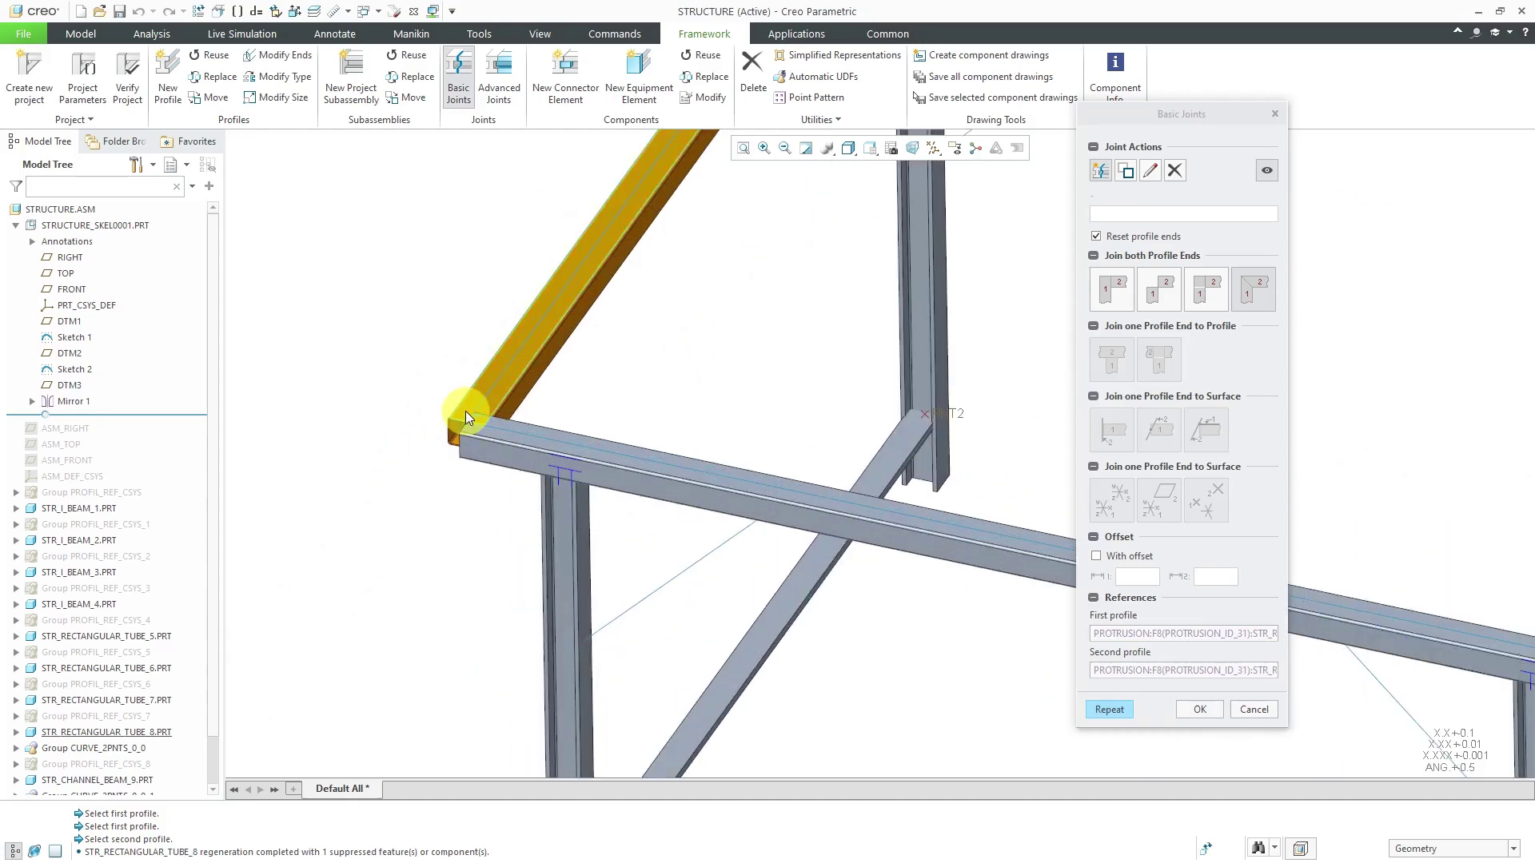
scroll(468, 404, "down", 2)
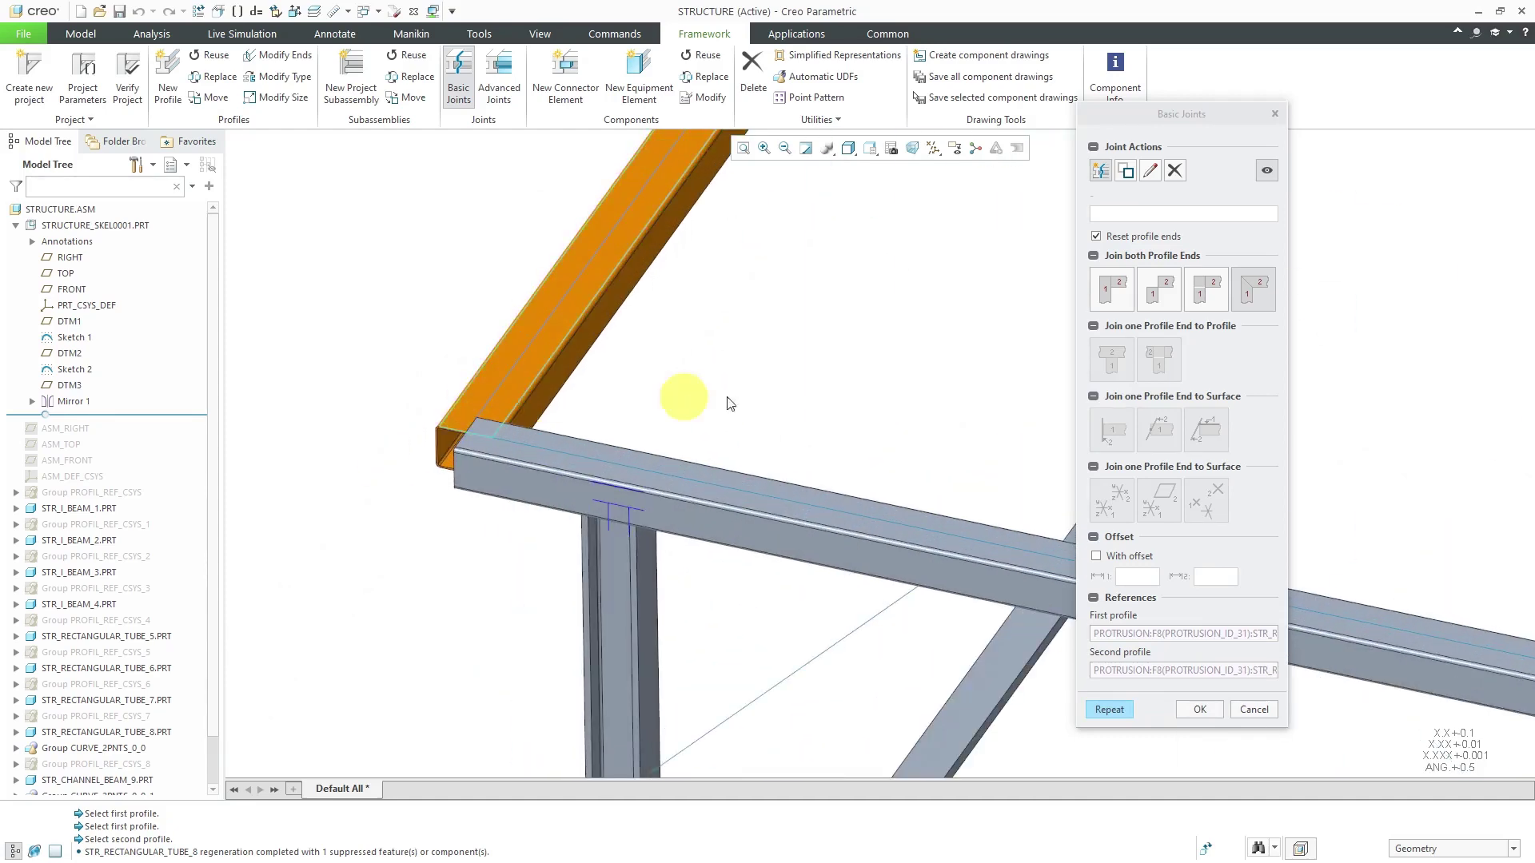
left_click(1111, 712)
left_click(608, 471)
left_click(529, 374)
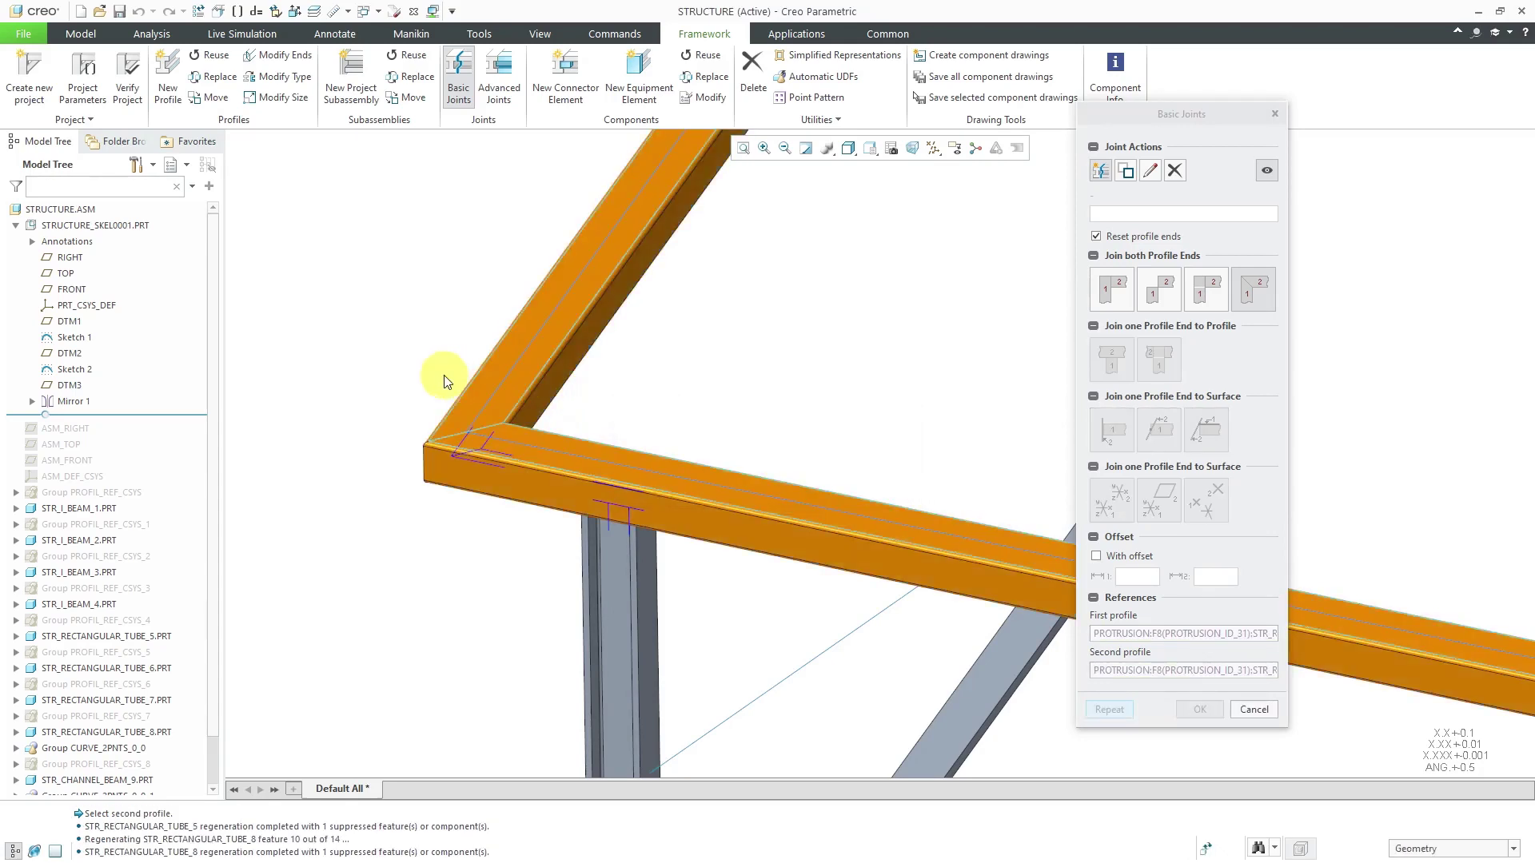
scroll(400, 471, "down", 5)
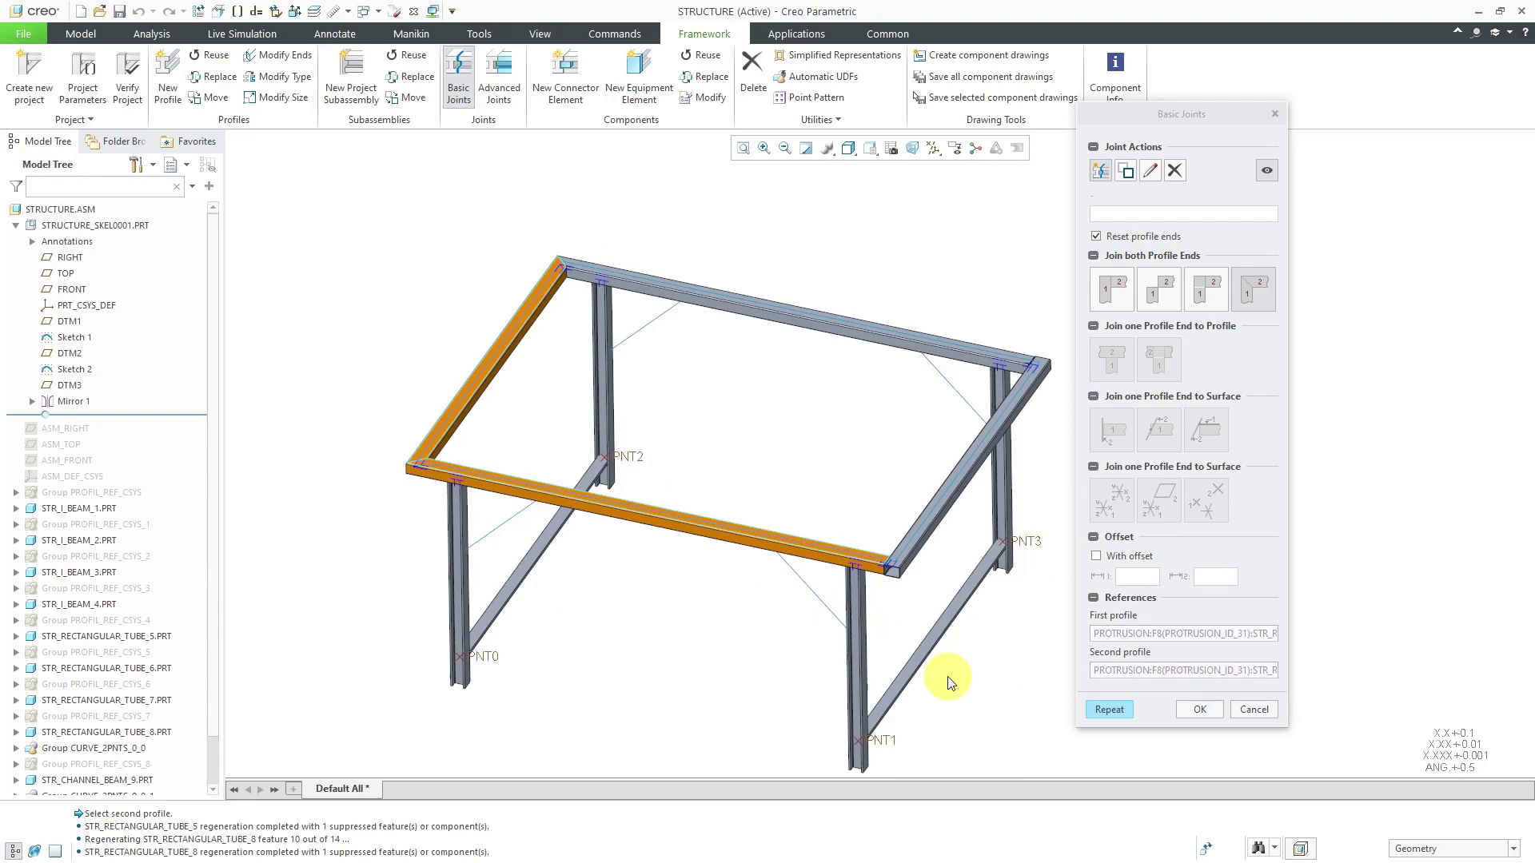
left_click(1203, 711)
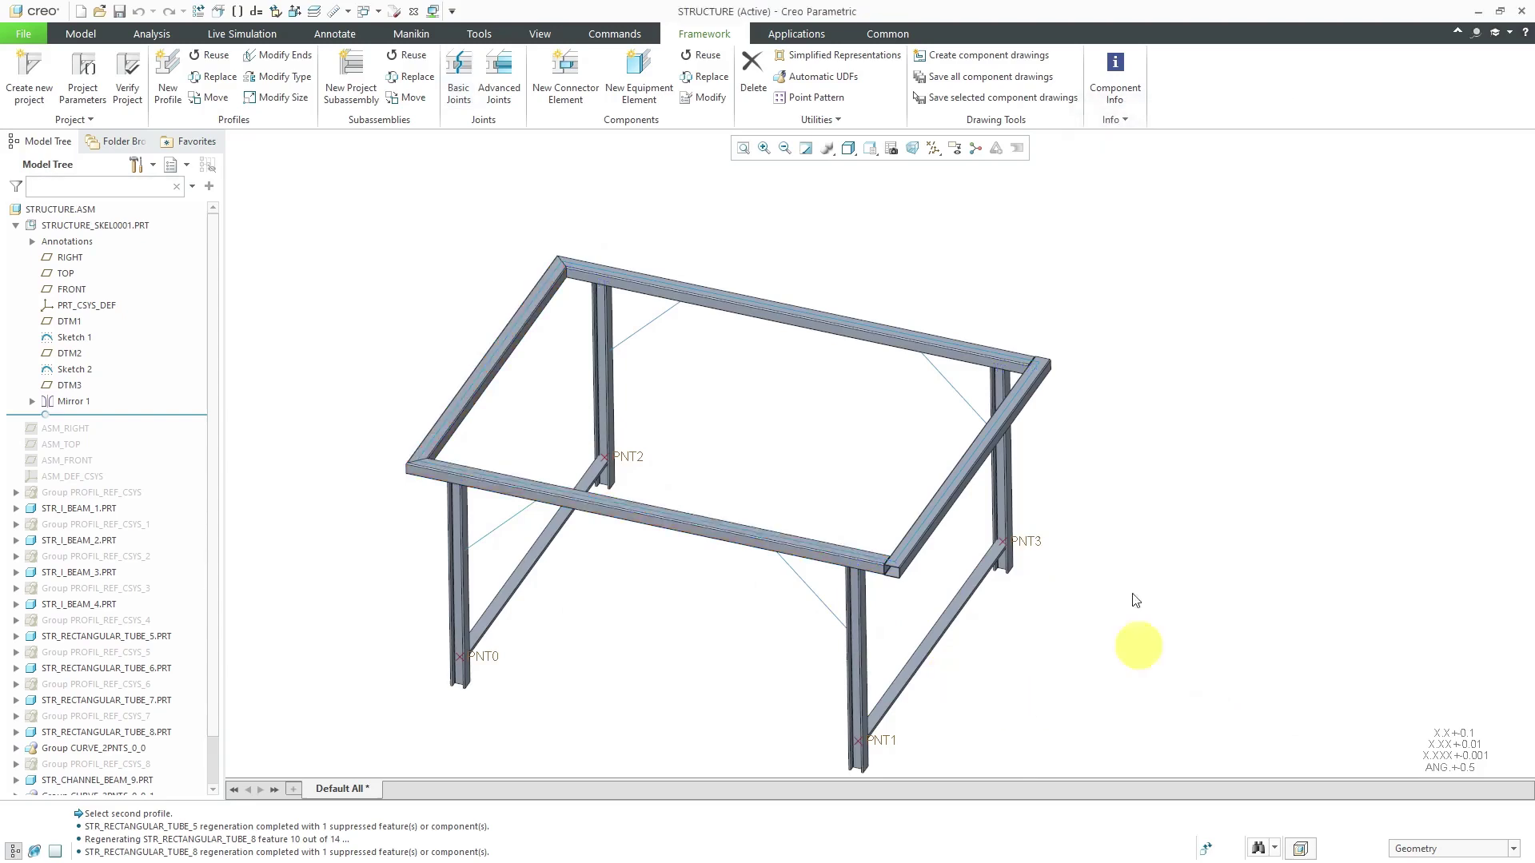
Step: Turn off the datum point display and hide the STRUCTURE_SKEL0001.PRT skeleton
left_click(932, 149)
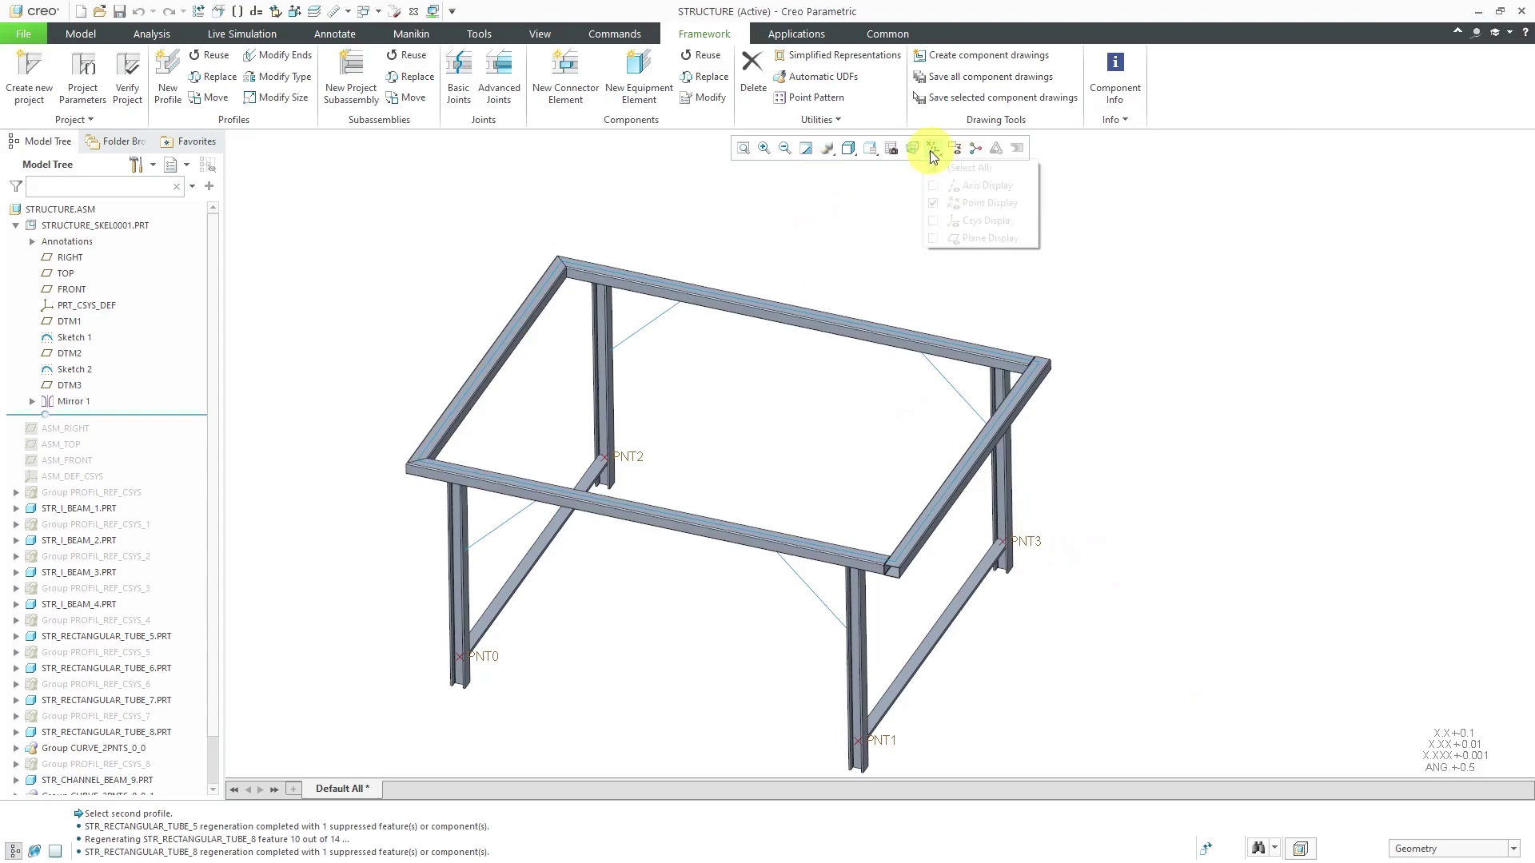
left_click(980, 203)
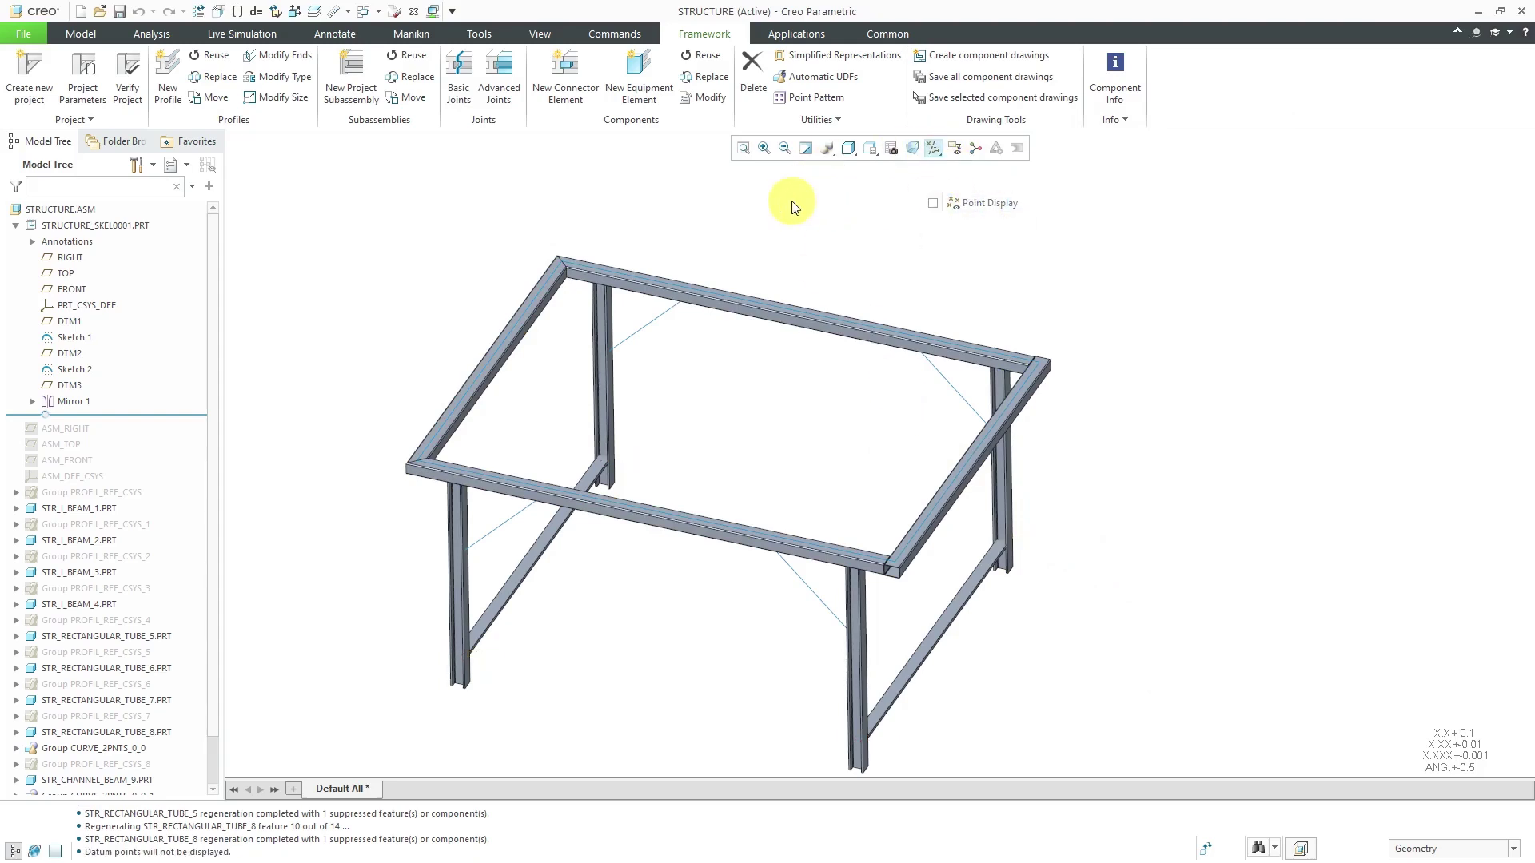
left_click(124, 227)
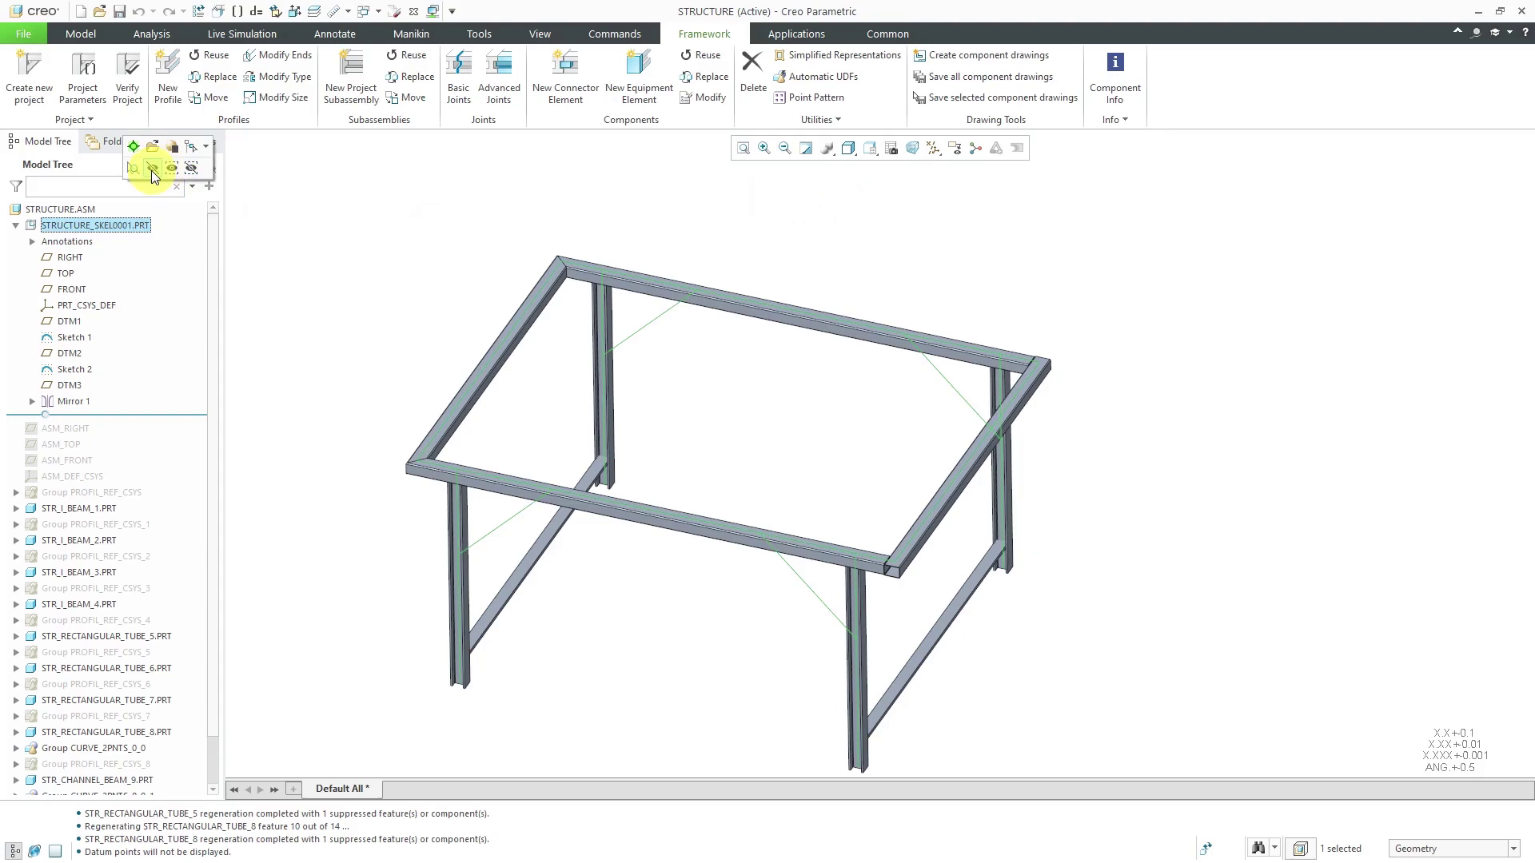
left_click(151, 170)
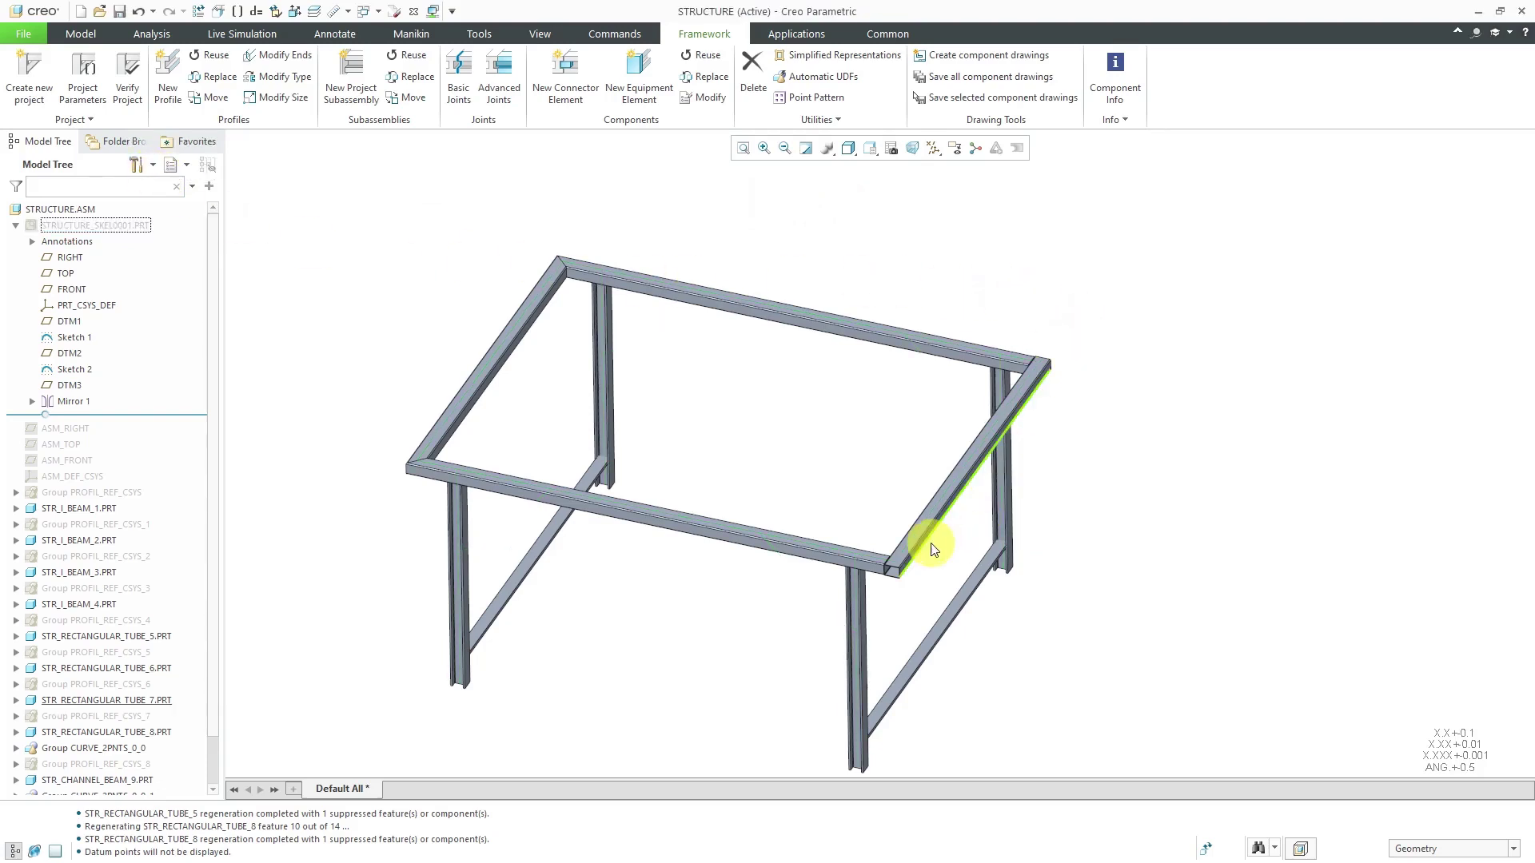
Step: Create an advanced Cutout joint with an offset of 2, cutting the channel's end around the STR_I_BEAM_4 leg at PNT3
scroll(1013, 541, "up", 6)
scroll(1020, 586, "up", 3)
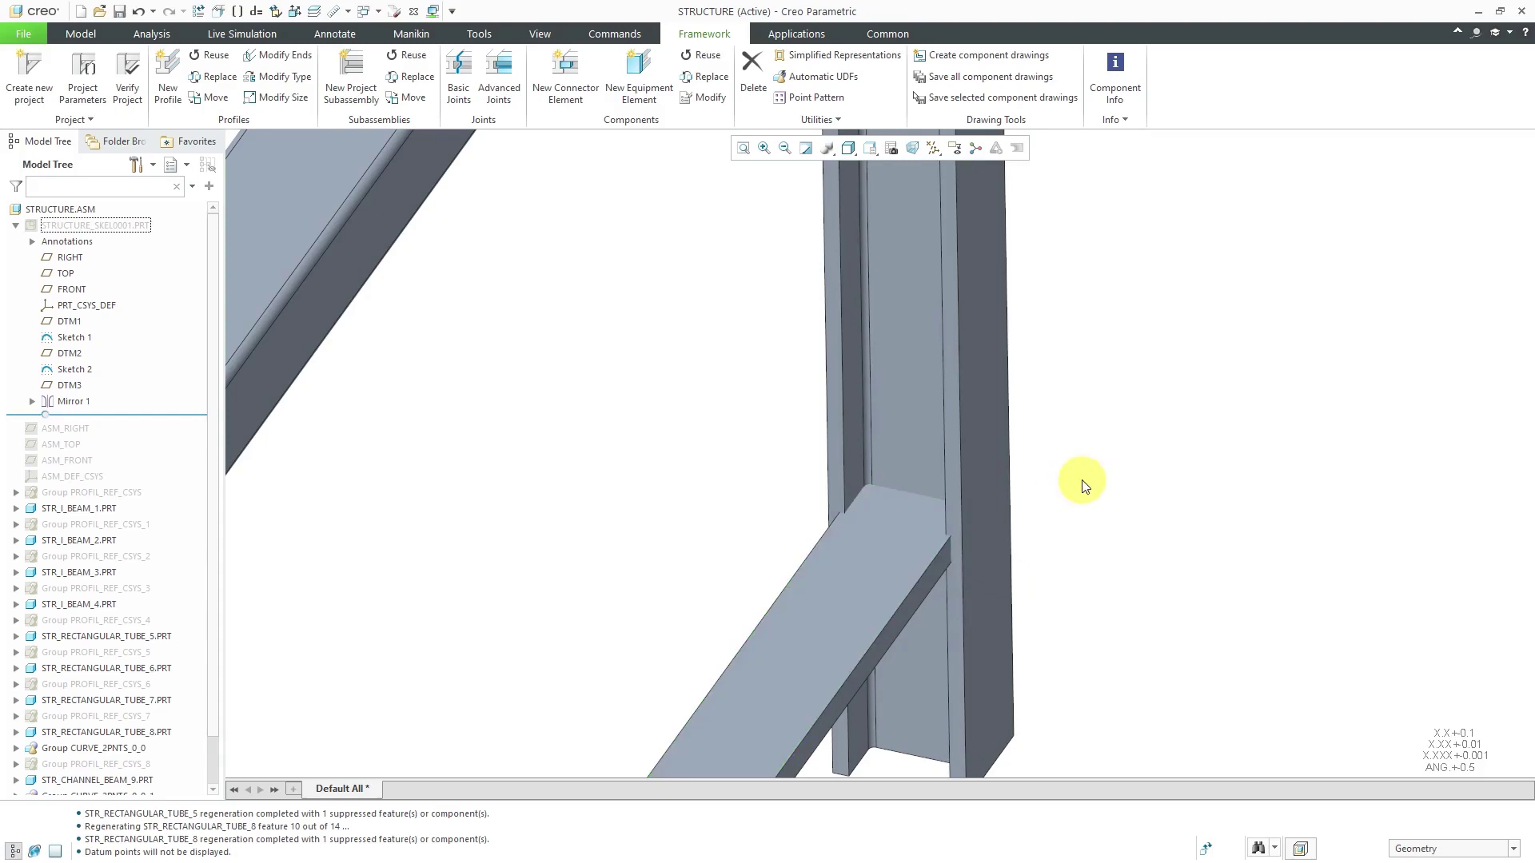
left_click(498, 80)
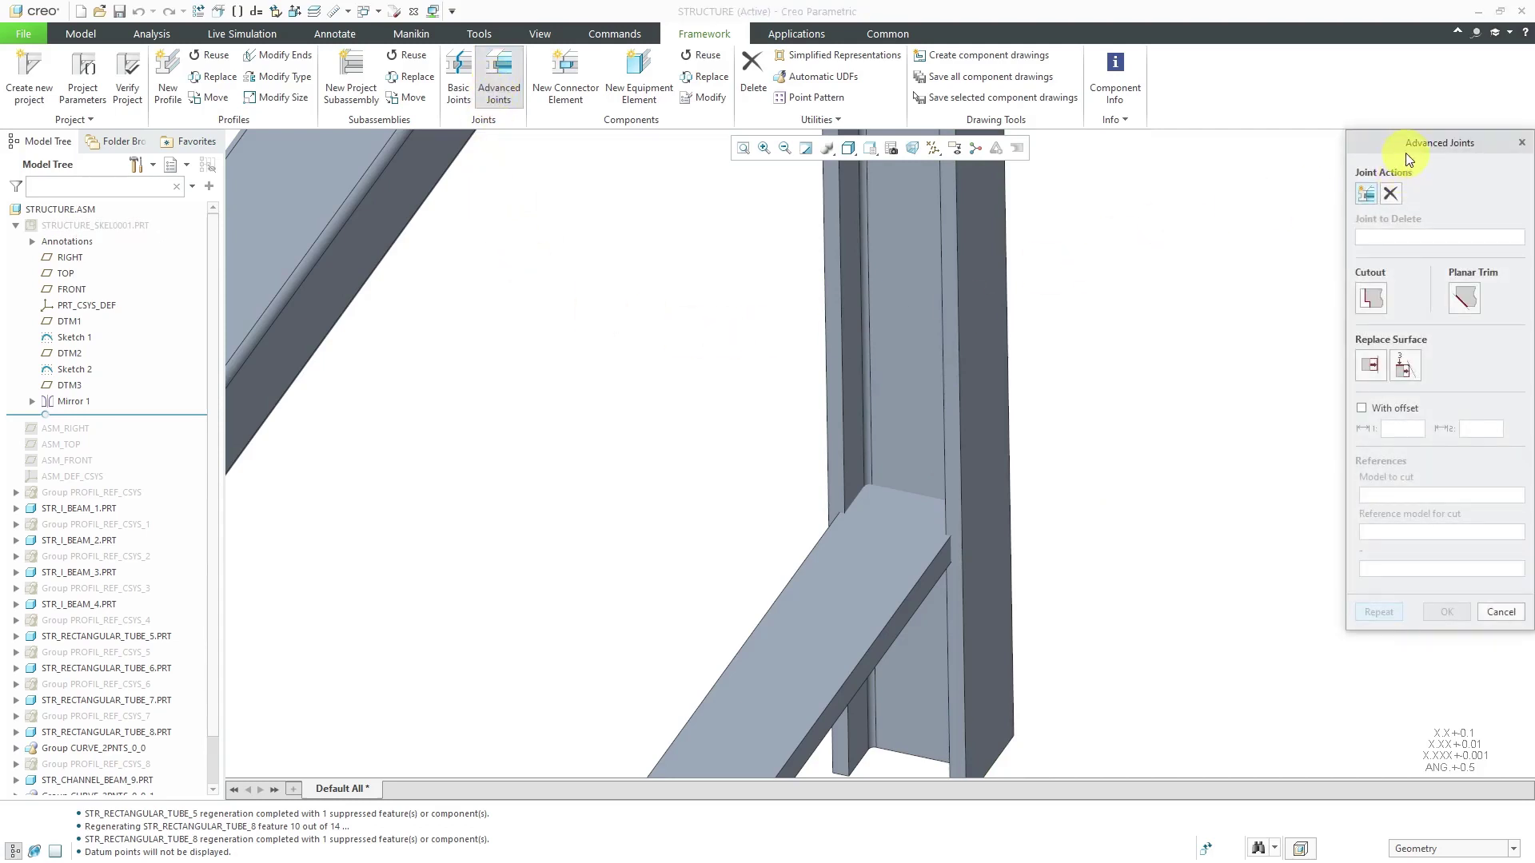
left_click_drag(1405, 152, 1296, 187)
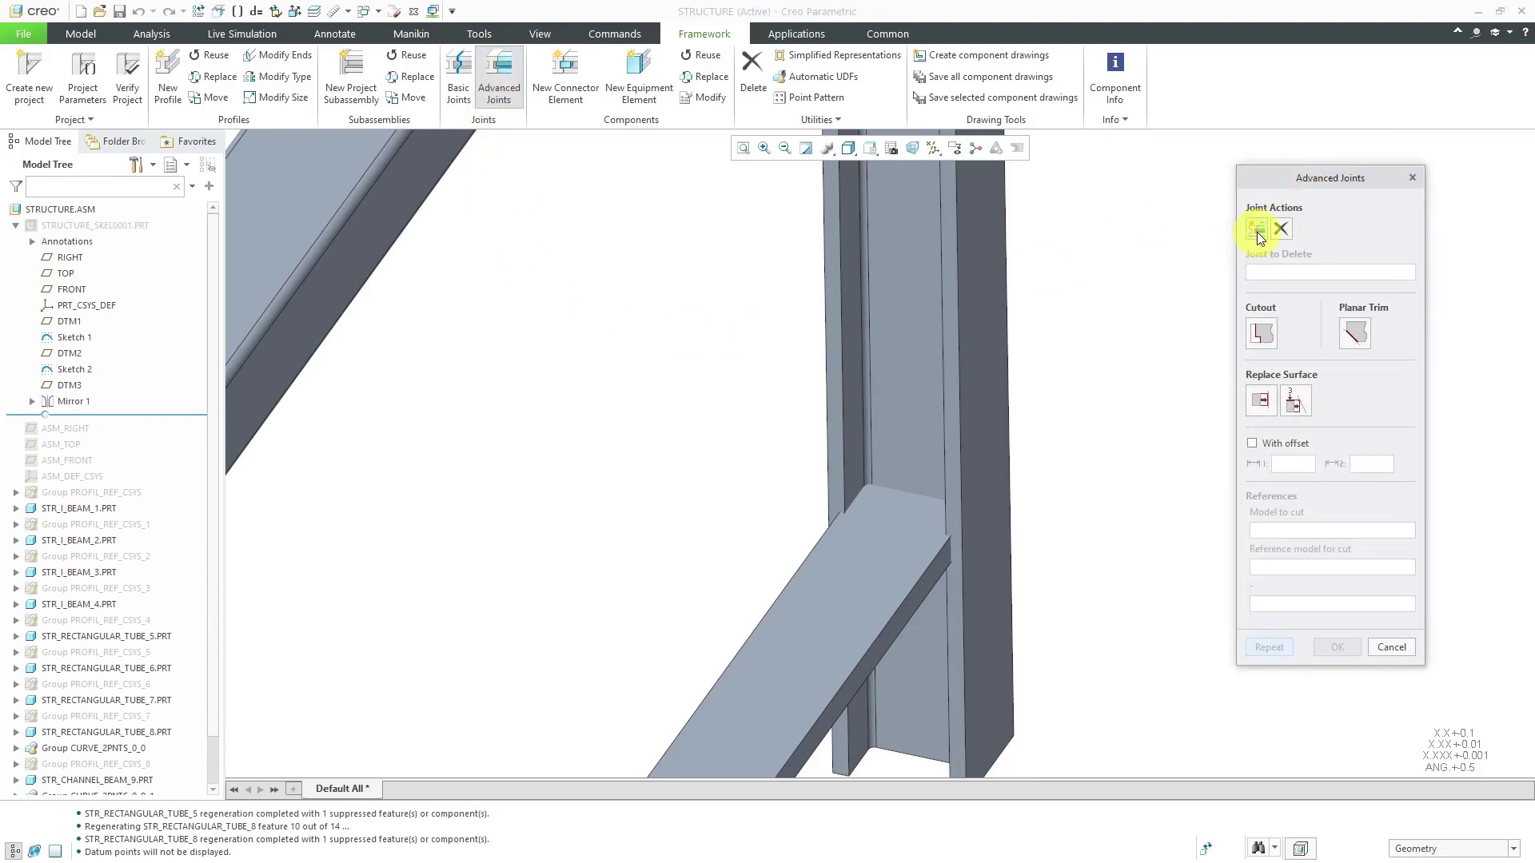
left_click(1263, 335)
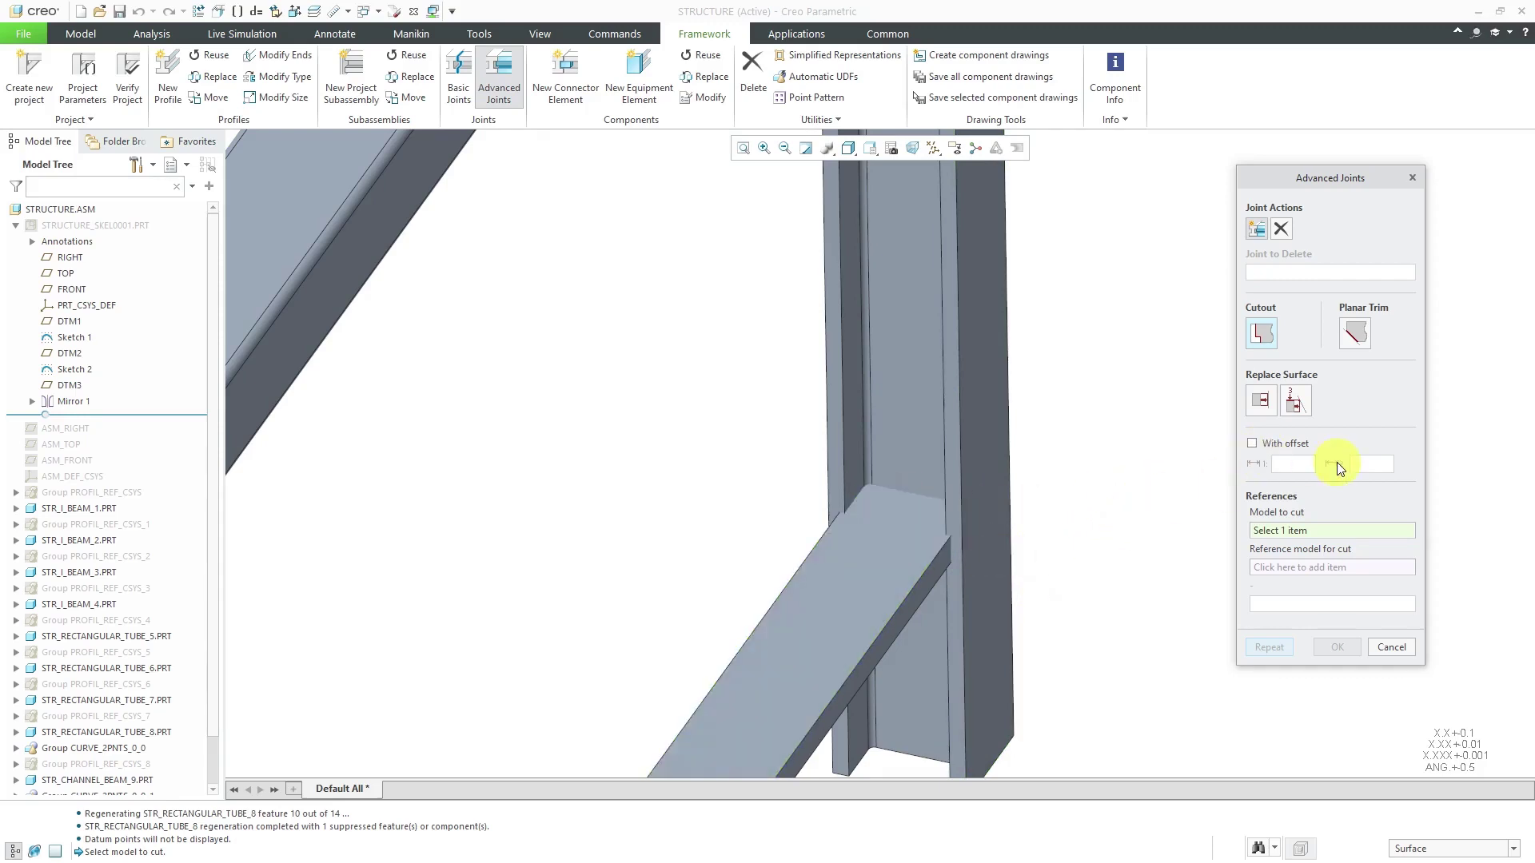
left_click(1252, 444)
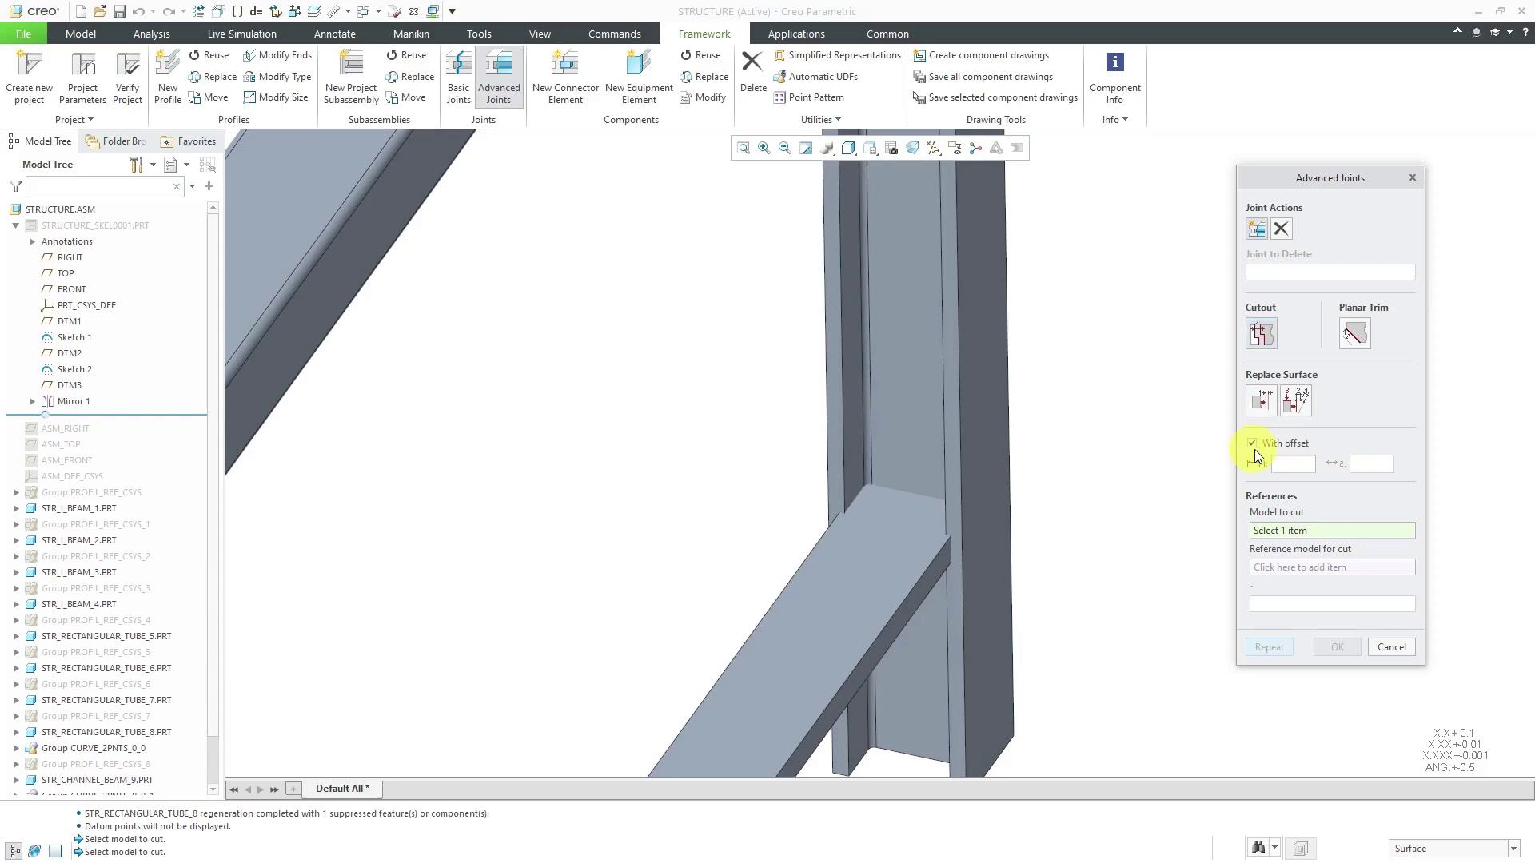
left_click(1291, 464)
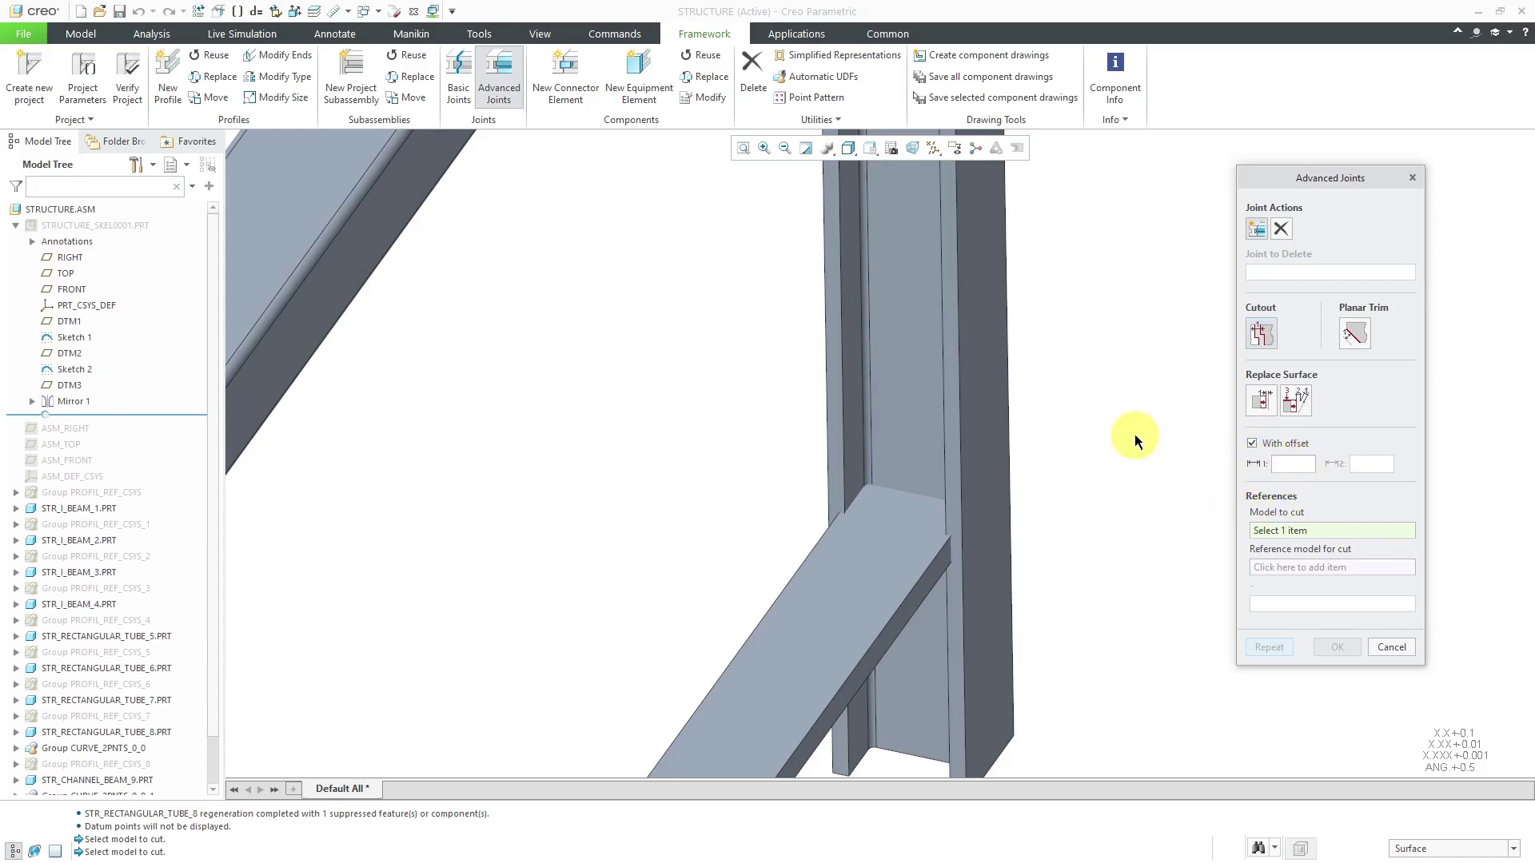
type("2")
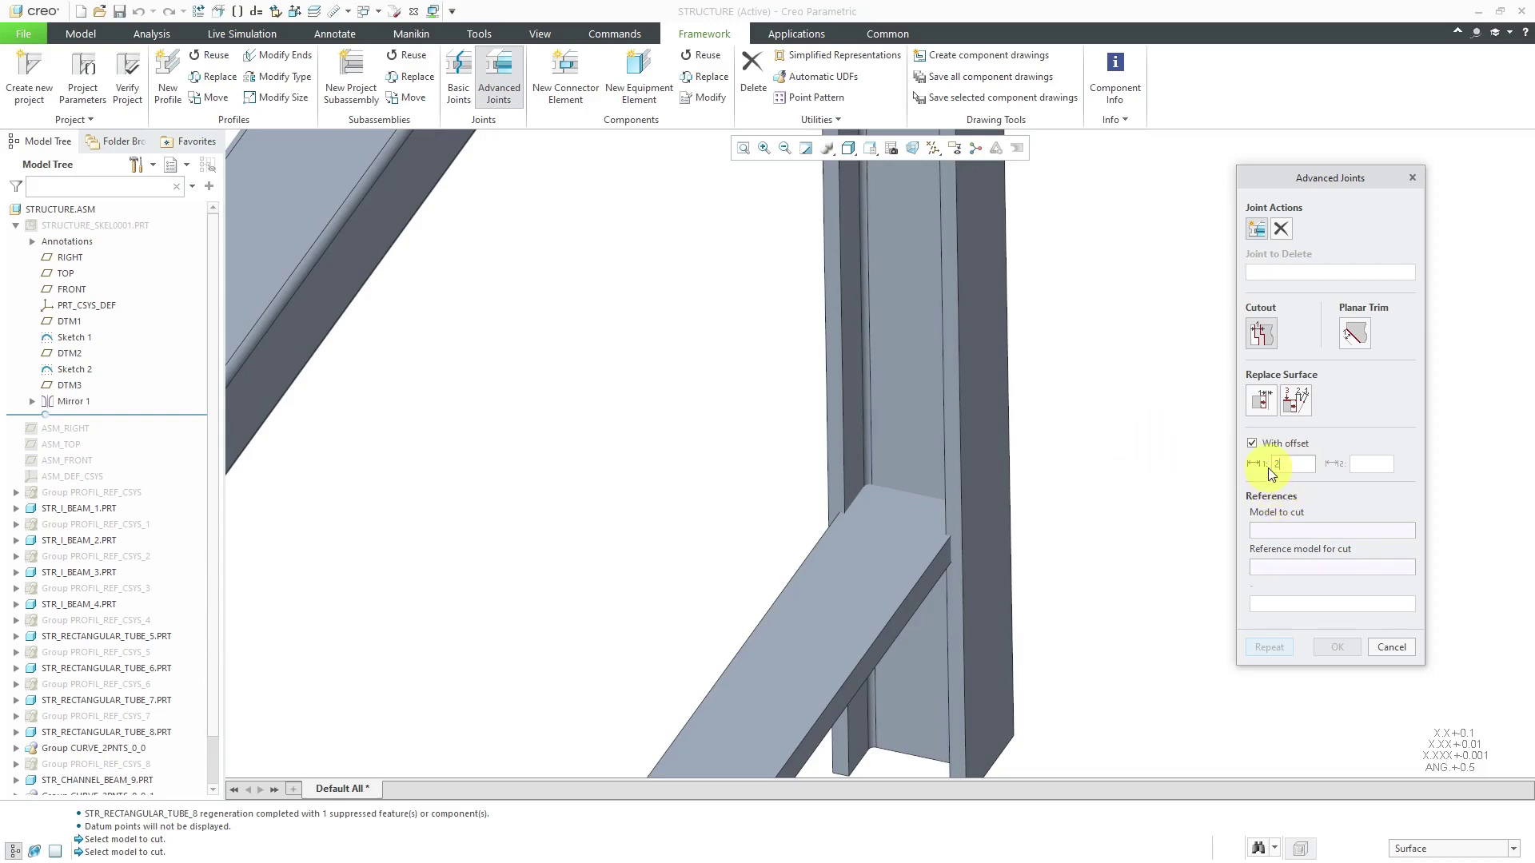
left_click(1259, 333)
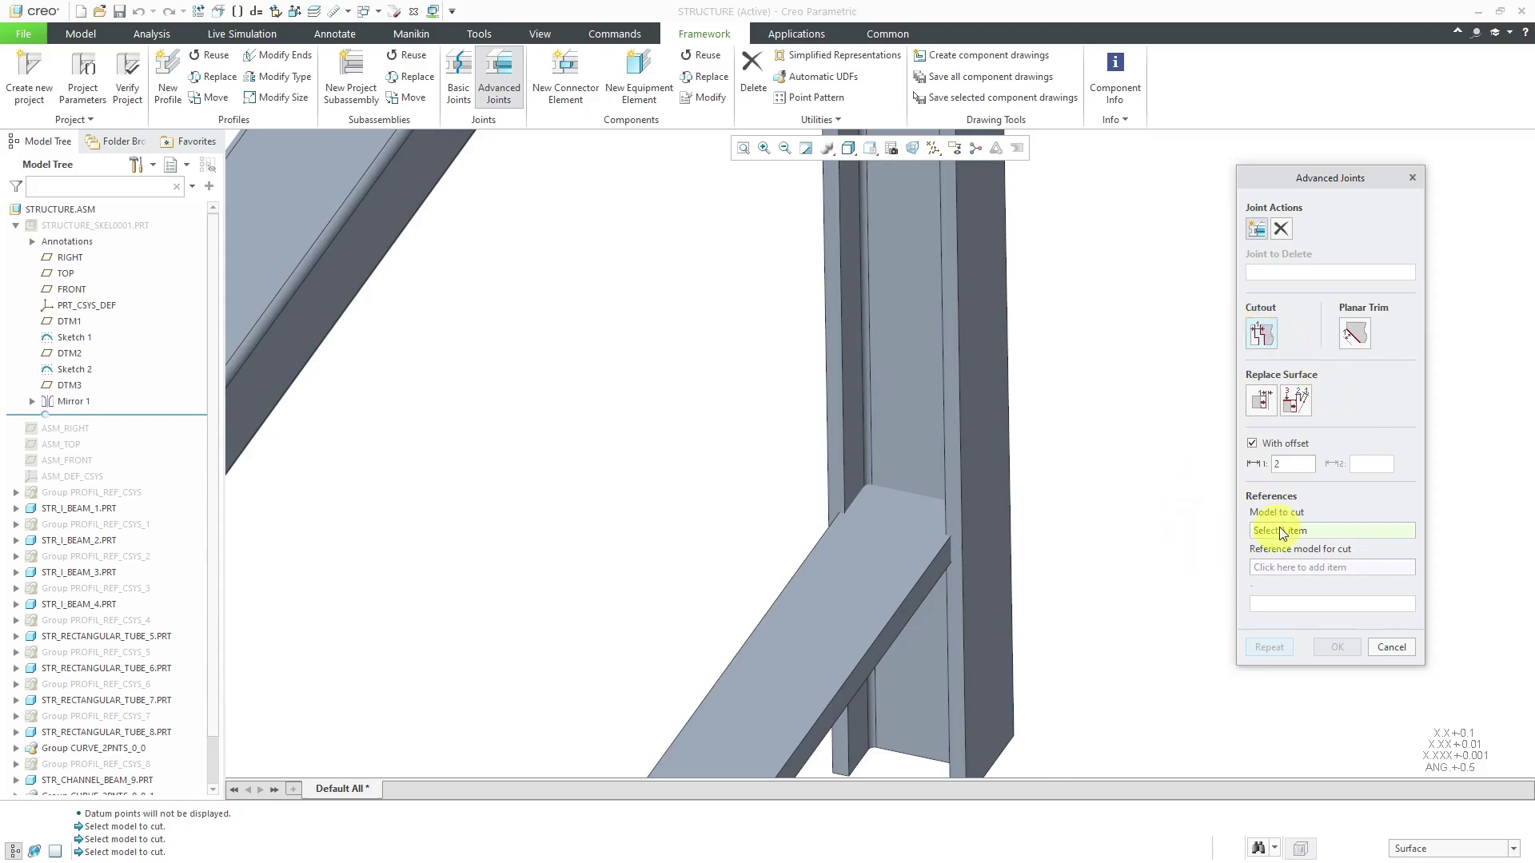
left_click(883, 541)
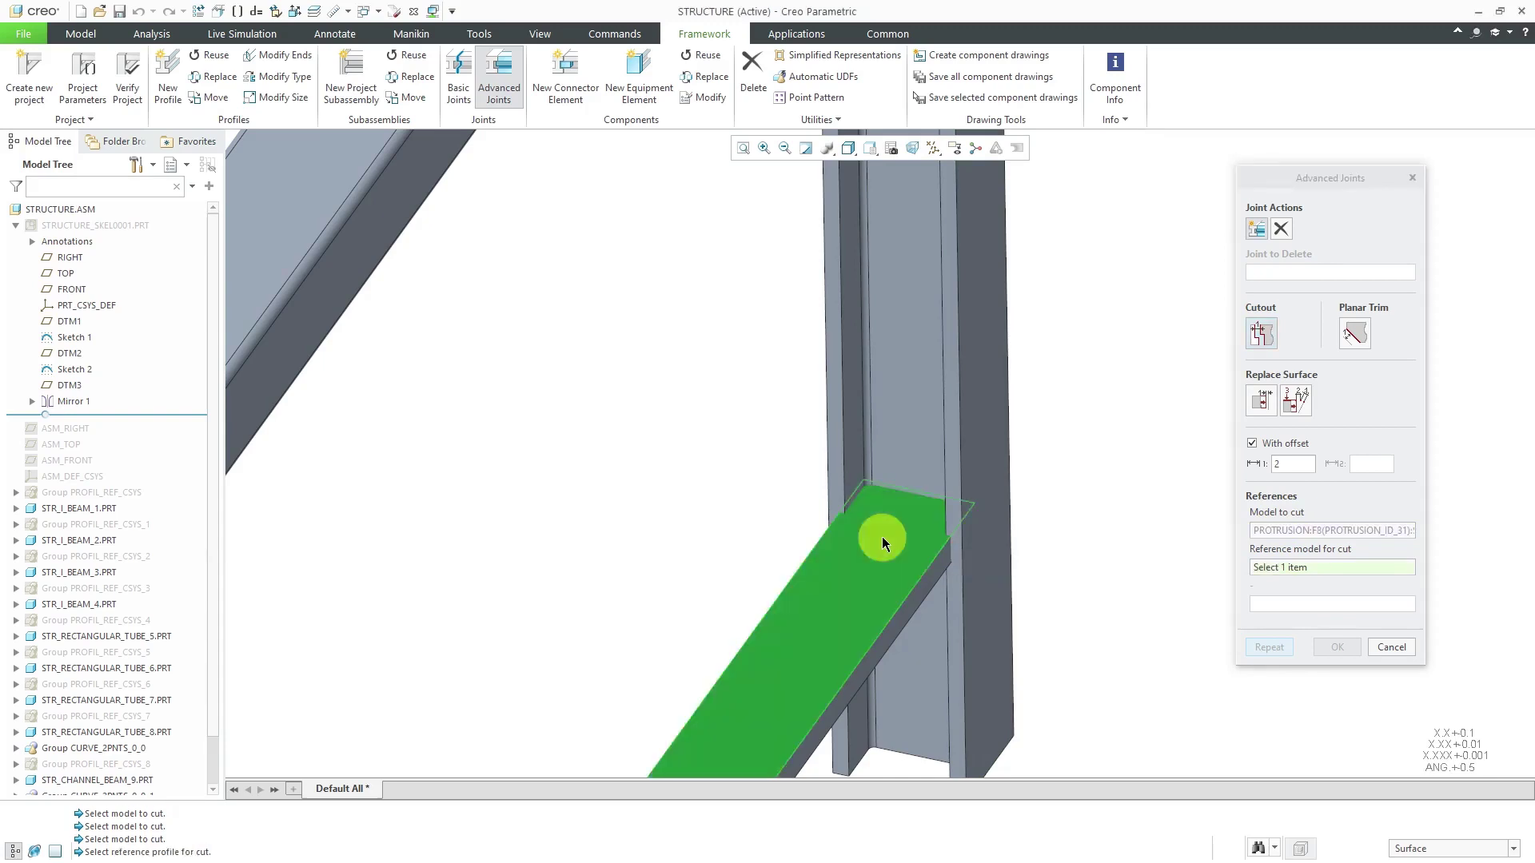
left_click(995, 553)
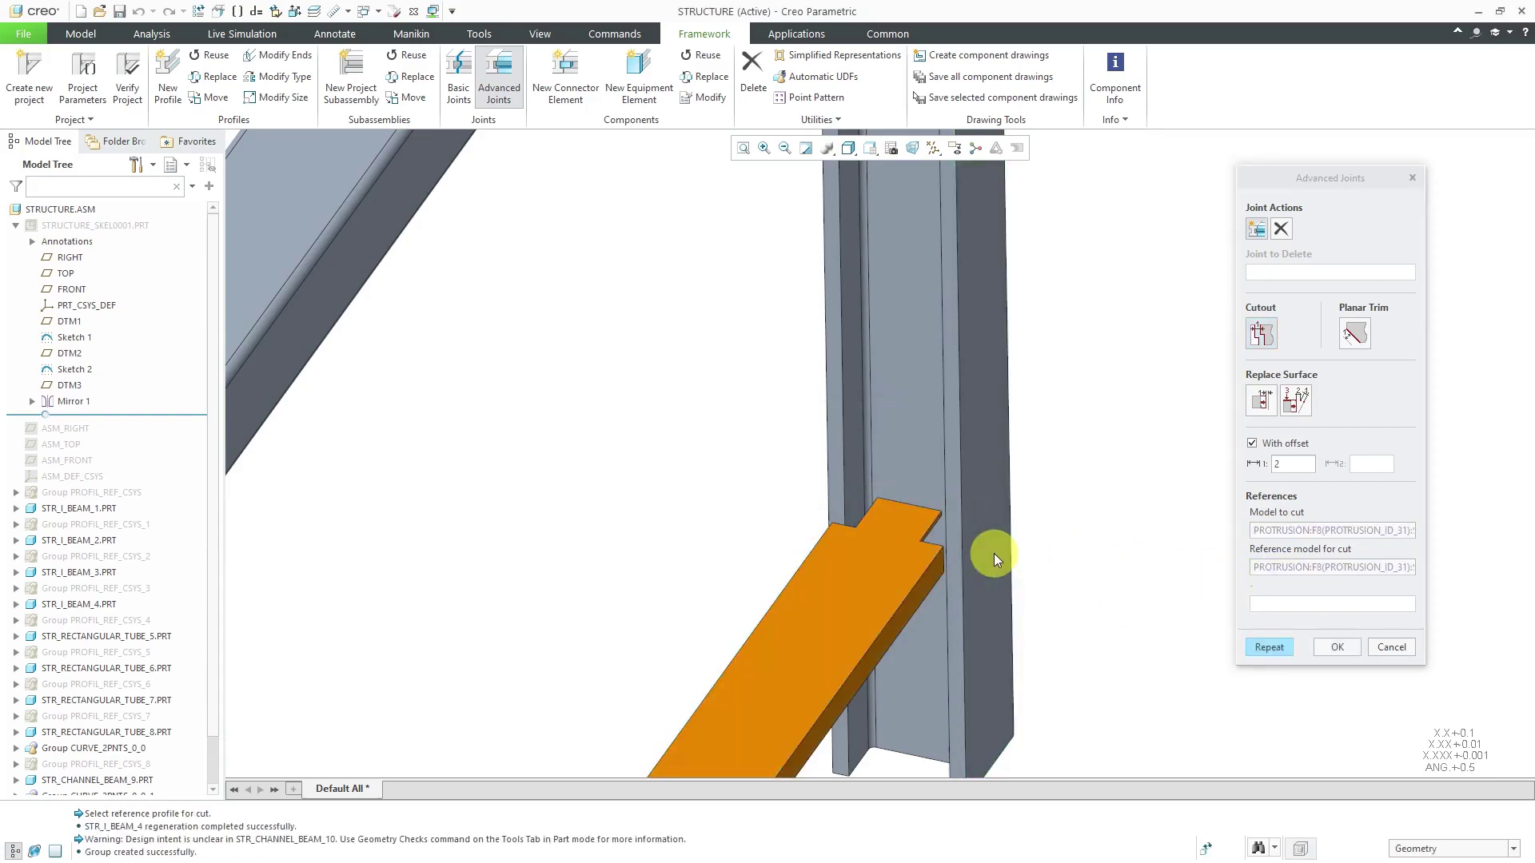
Step: Repeat the cutout on the same channel's opposite end, using the STR_I_BEAM_2 leg at PNT1 as the reference model
scroll(896, 552, "down", 3)
scroll(873, 520, "up", 2)
mouse_move(874, 514)
middle_mouse_down()
mouse_move(885, 595)
mouse_move(870, 531)
mouse_move(832, 525)
mouse_move(887, 531)
mouse_move(864, 520)
middle_mouse_up()
scroll(1018, 476, "up", 5)
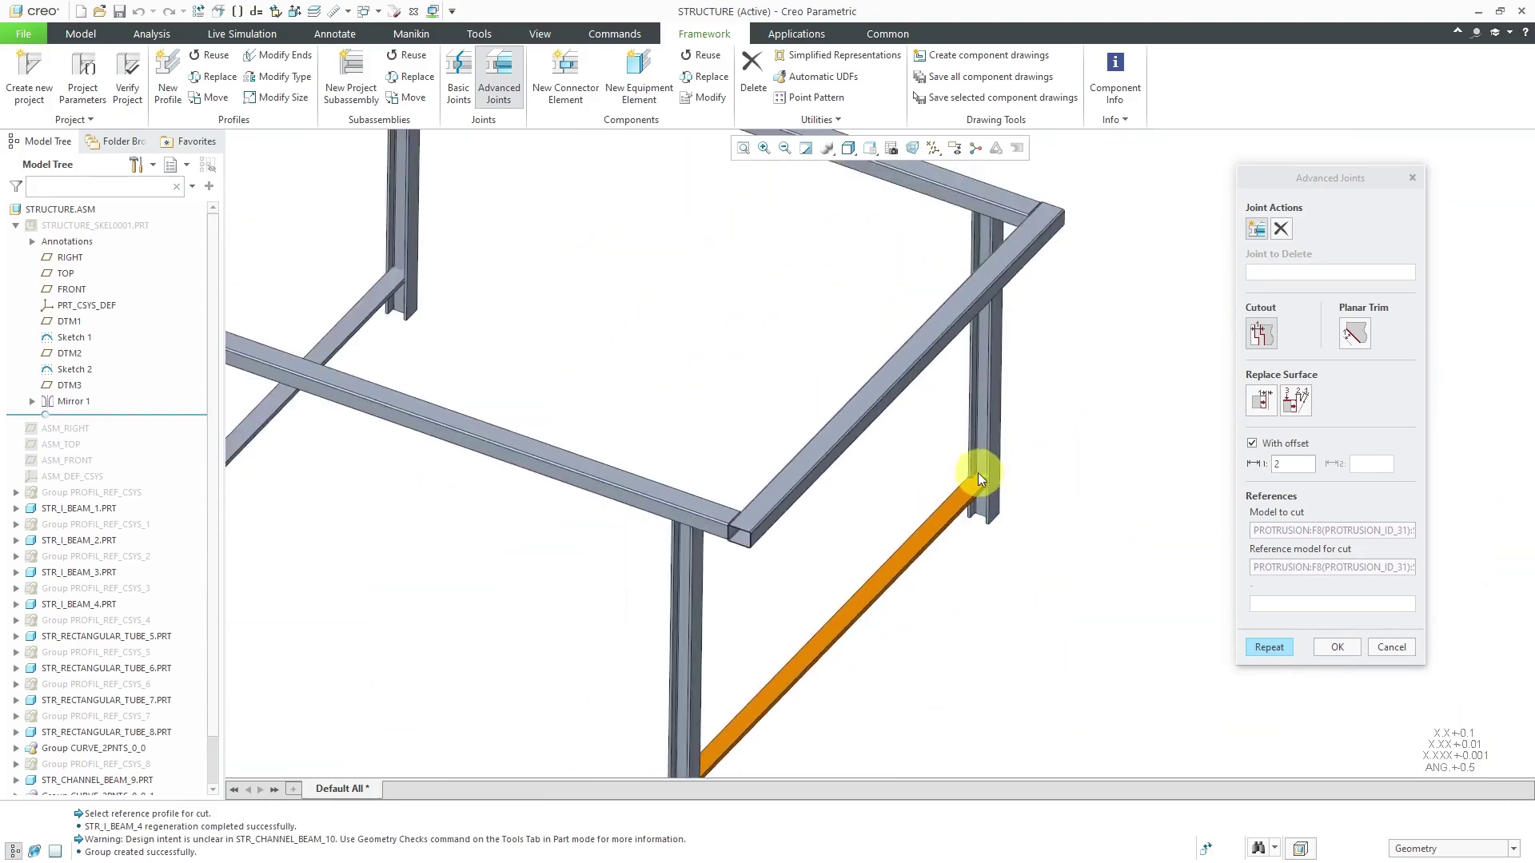
scroll(977, 473, "up", 5)
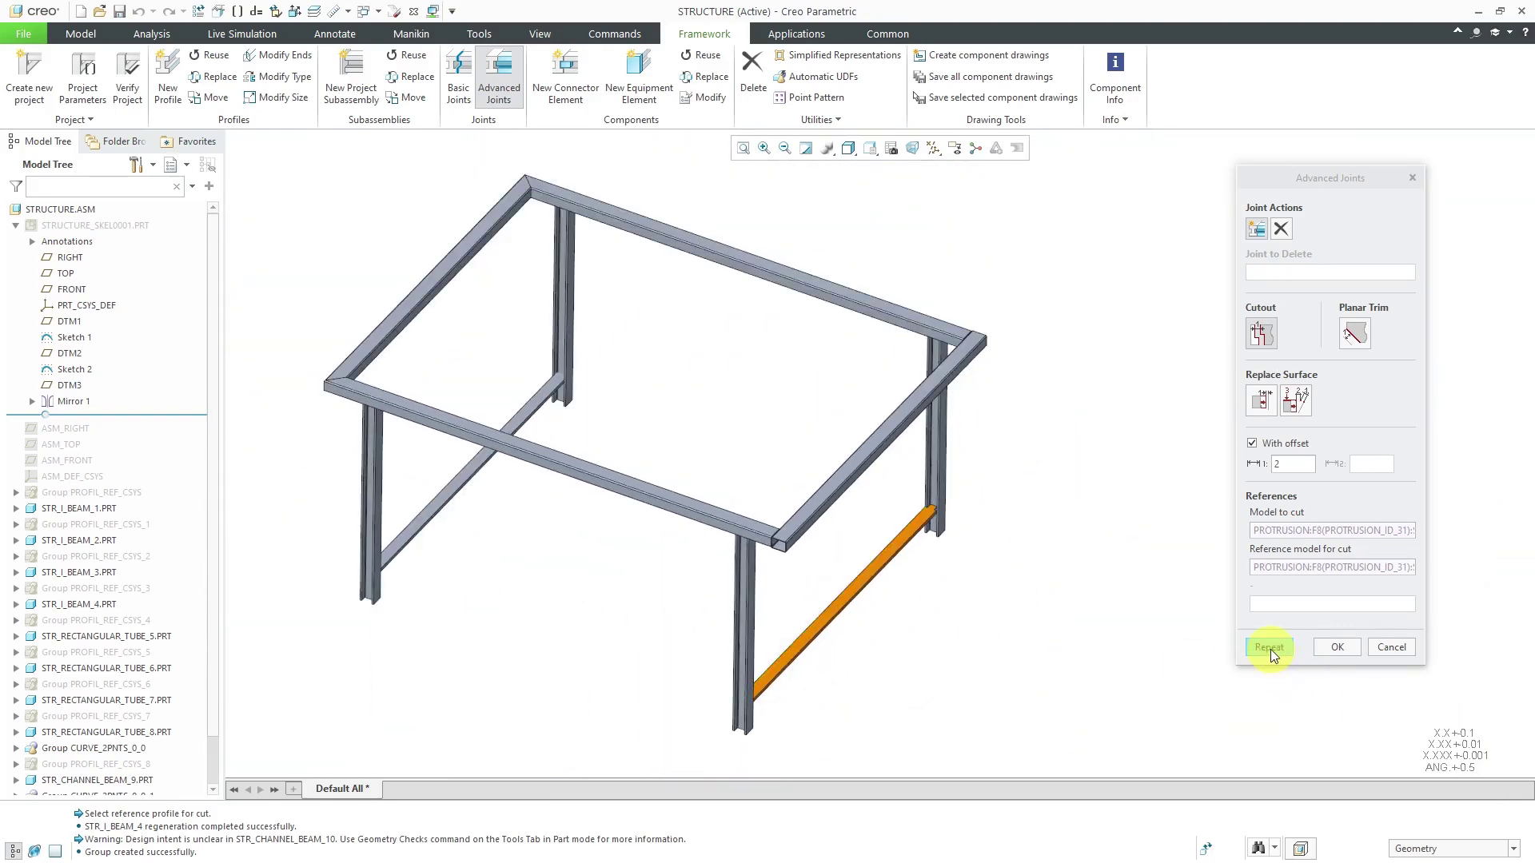
left_click(1269, 649)
scroll(748, 723, "down", 5)
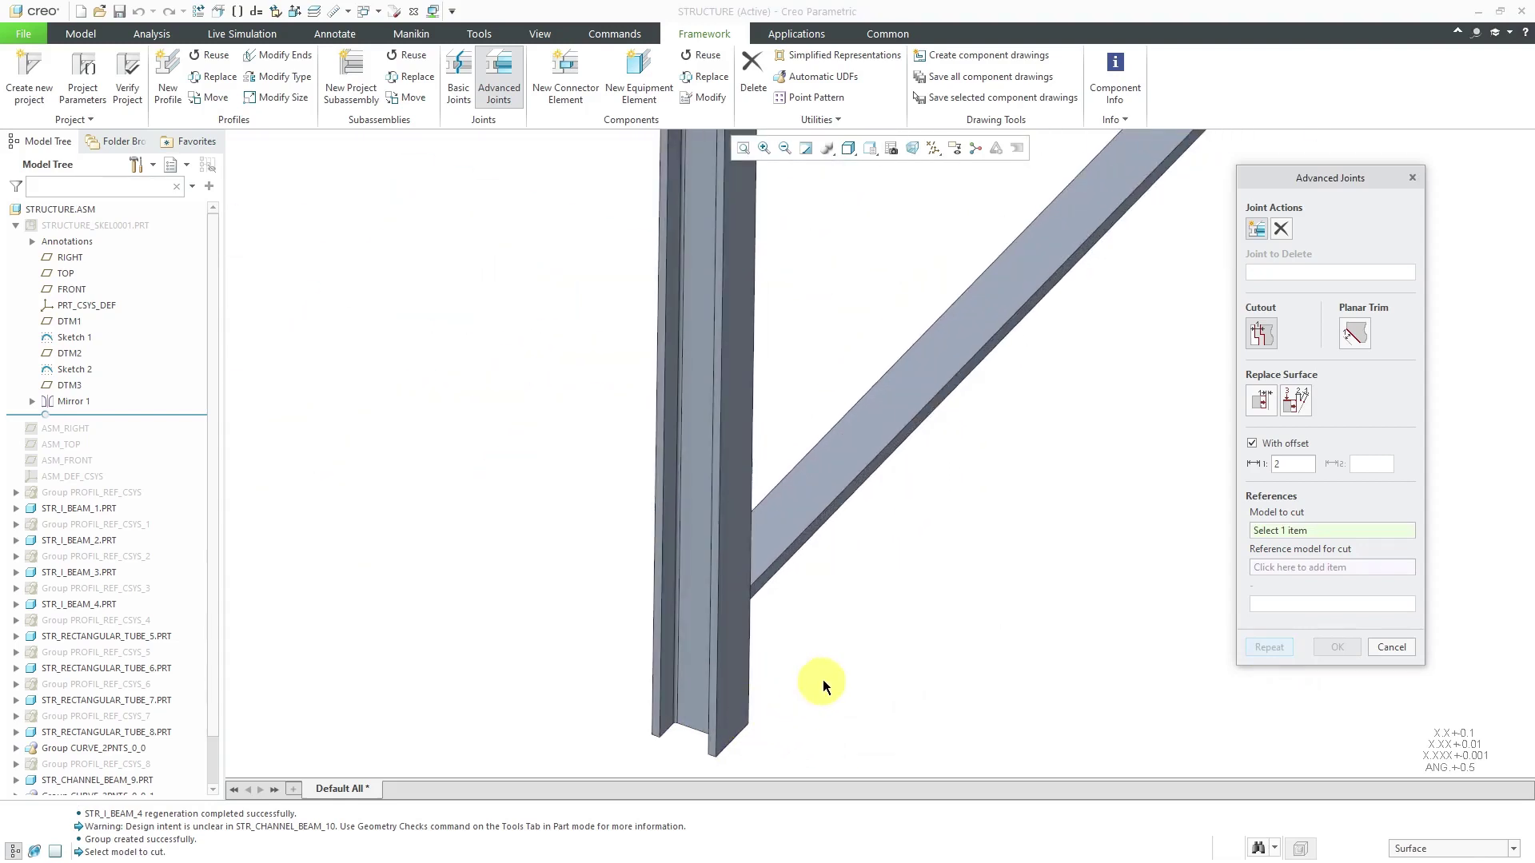
left_click(780, 528)
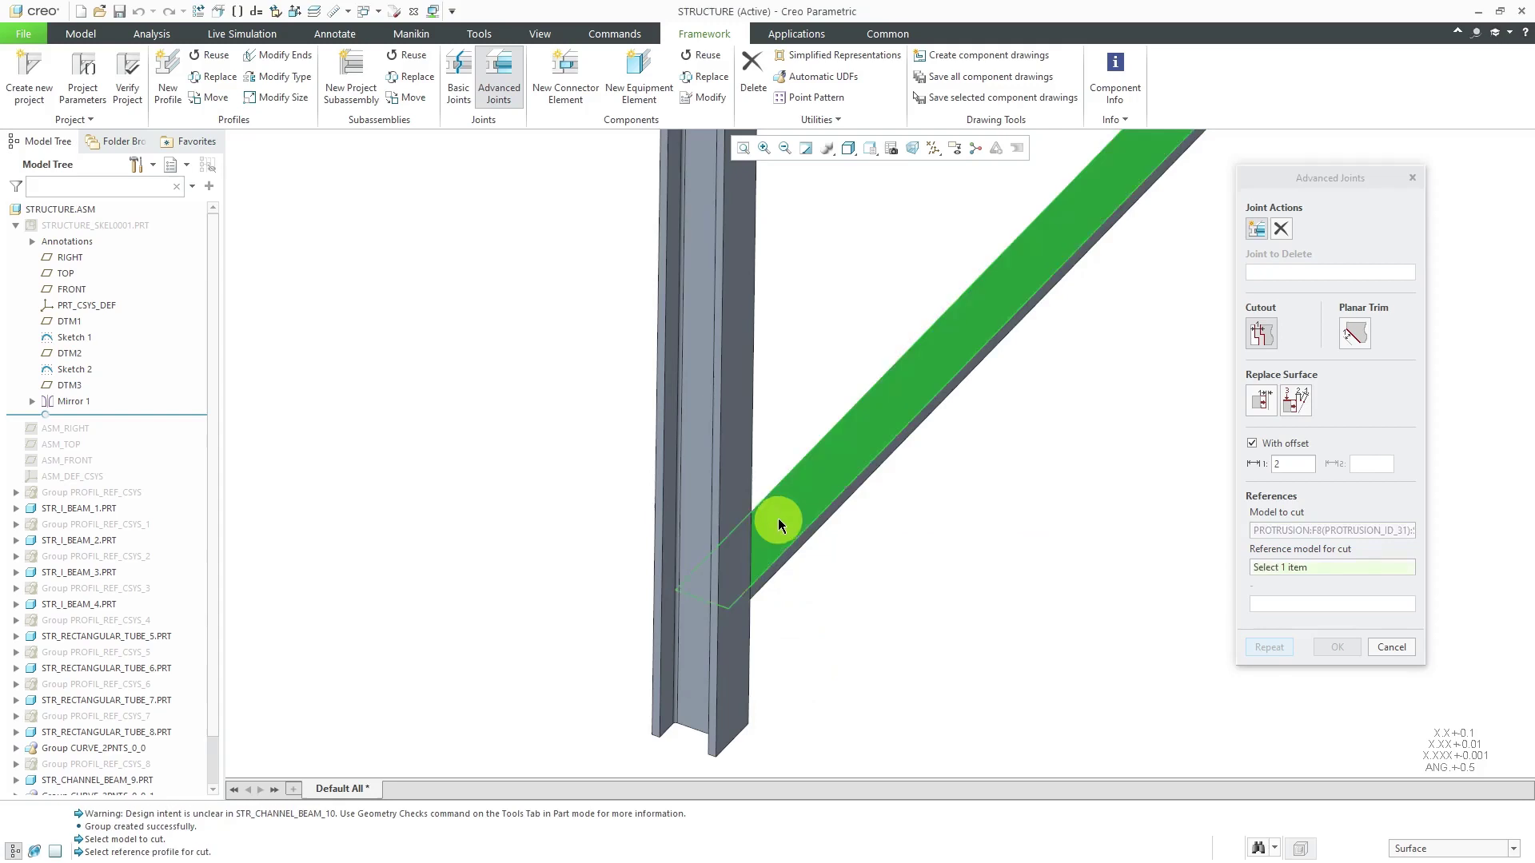
left_click(732, 500)
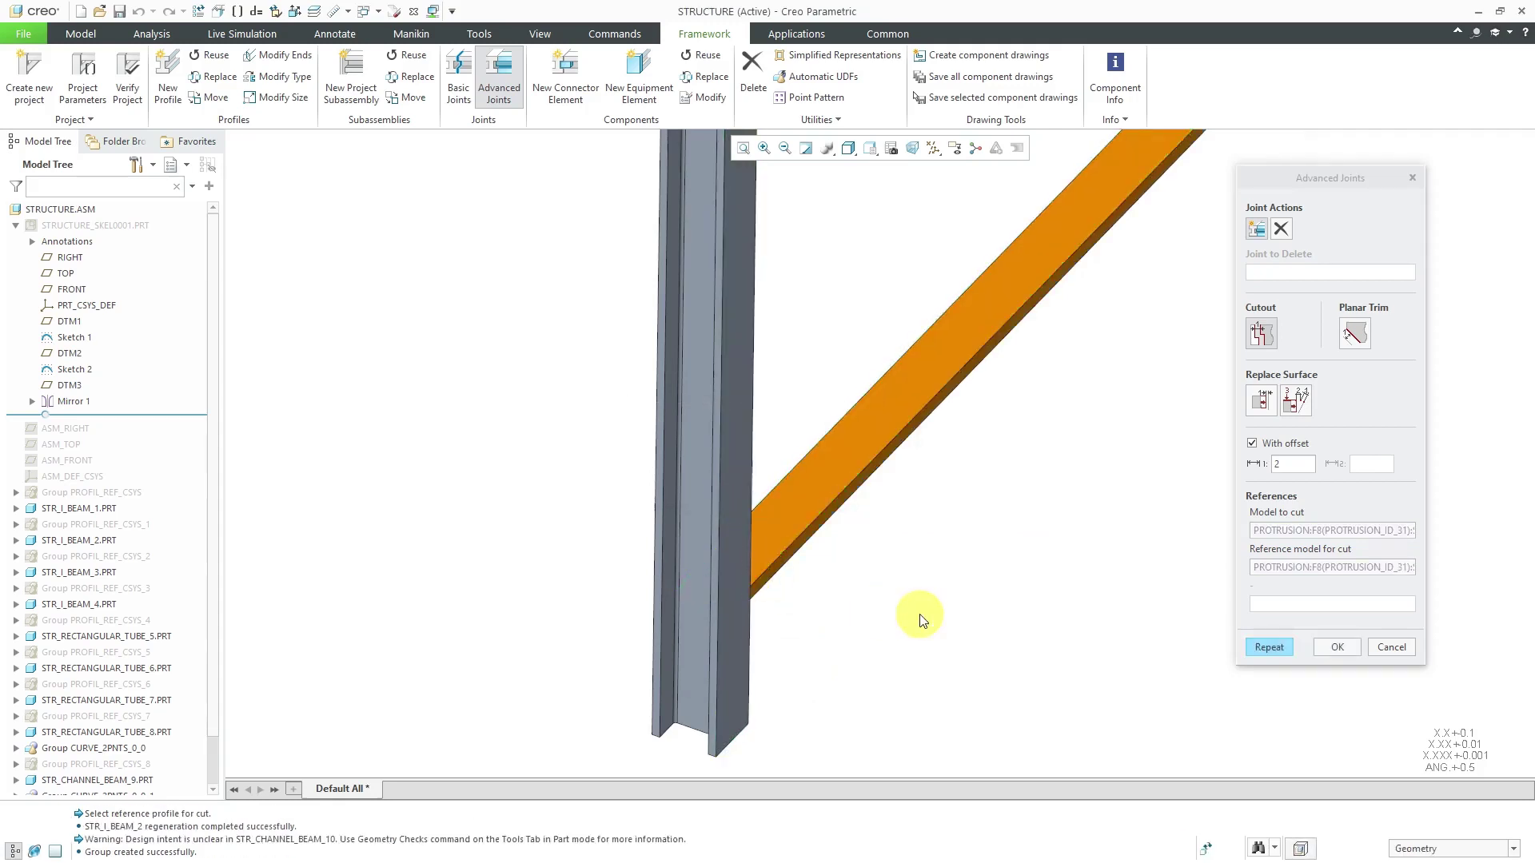
Step: Repeat the cutout on STR_CHANNEL_BEAM_9, notching its end around the STR_I_BEAM_1 leg with the same offset of 2
scroll(915, 617, "down", 5)
left_click(1270, 647)
scroll(371, 434, "up", 5)
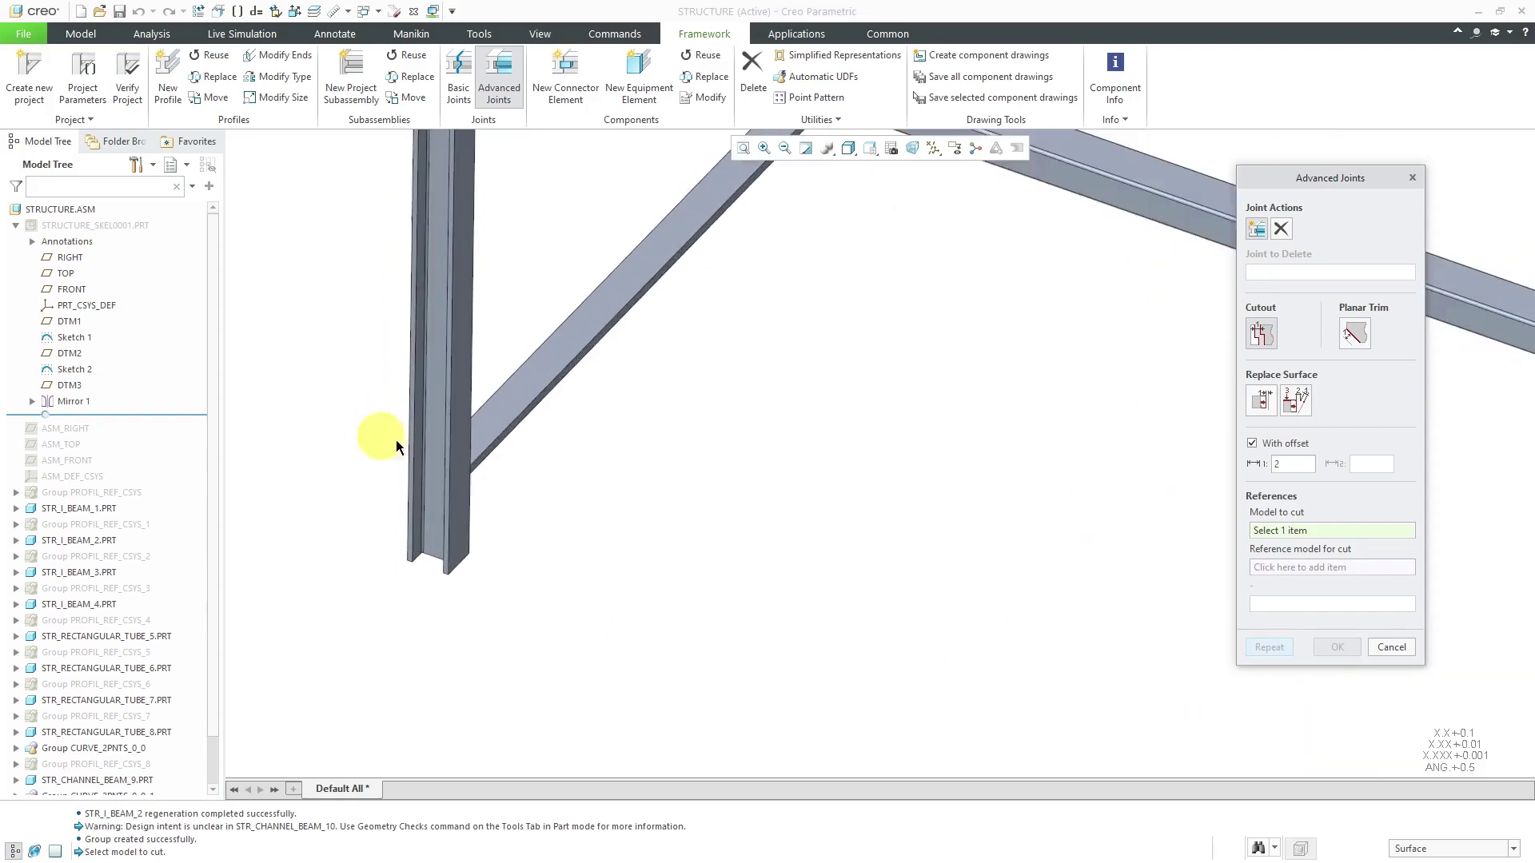
left_click(482, 425)
left_click(463, 441)
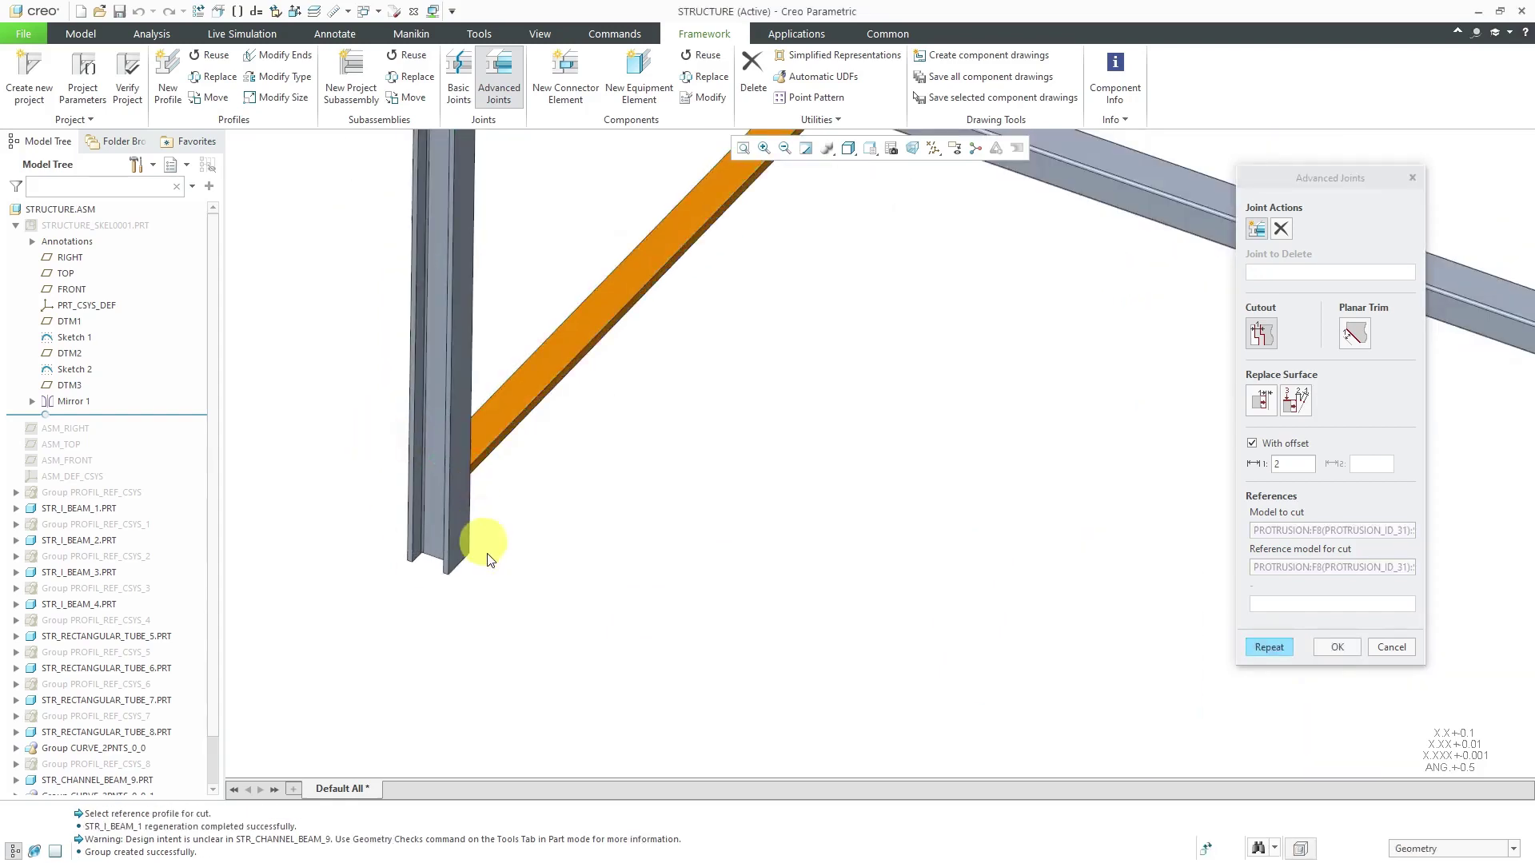
Step: Repeat the cutout on the opposite end of STR_CHANNEL_BEAM_9 around the STR_I_BEAM_3 leg and finish the advanced joints
scroll(484, 556, "down", 5)
scroll(593, 353, "up", 4)
left_click(1267, 646)
scroll(740, 429, "up", 3)
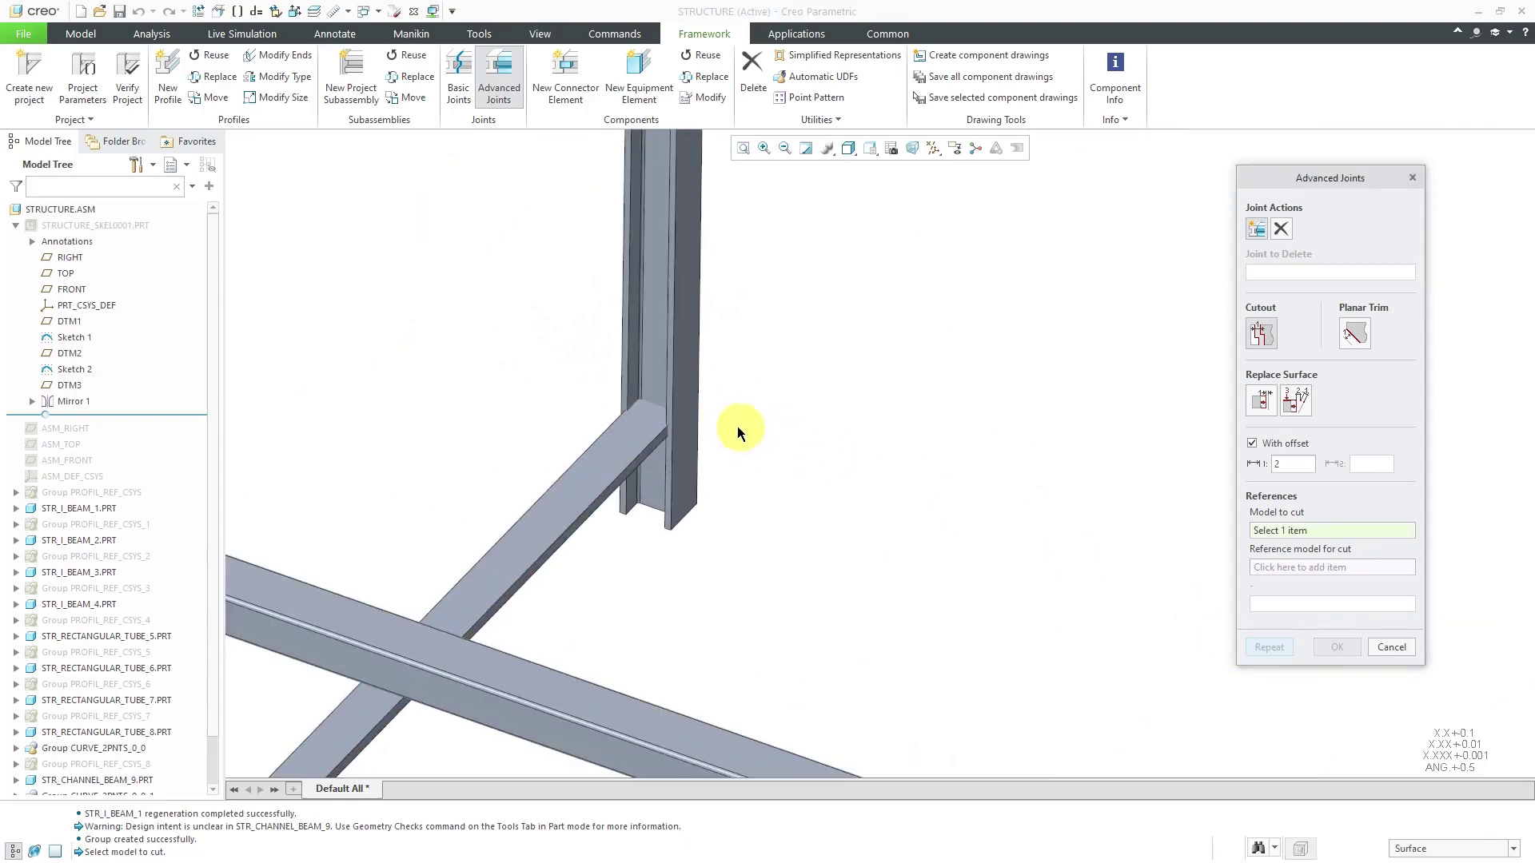
left_click(664, 432)
left_click(683, 438)
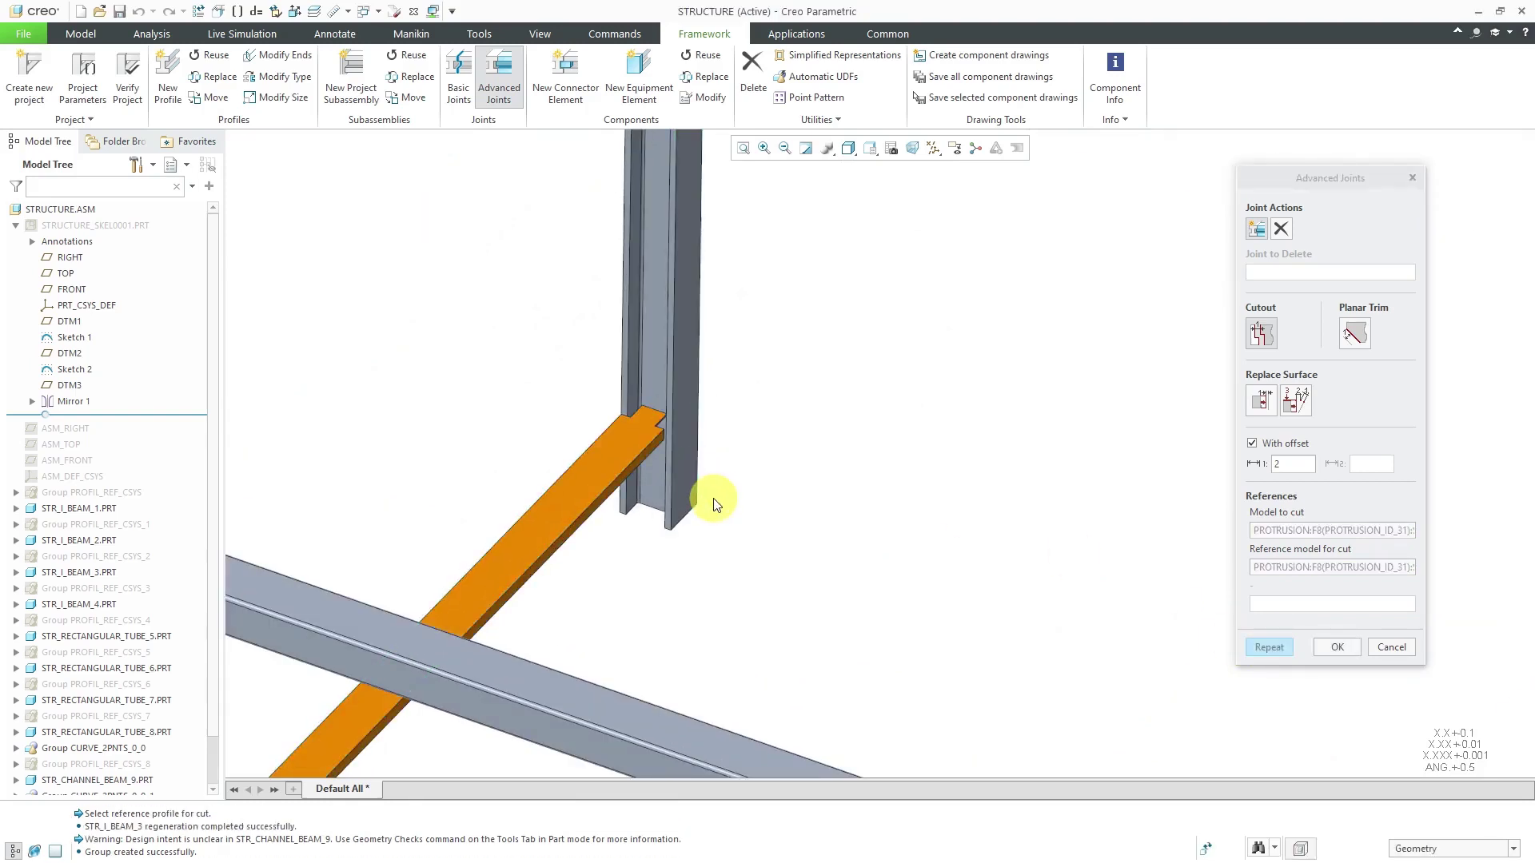
left_click(1342, 645)
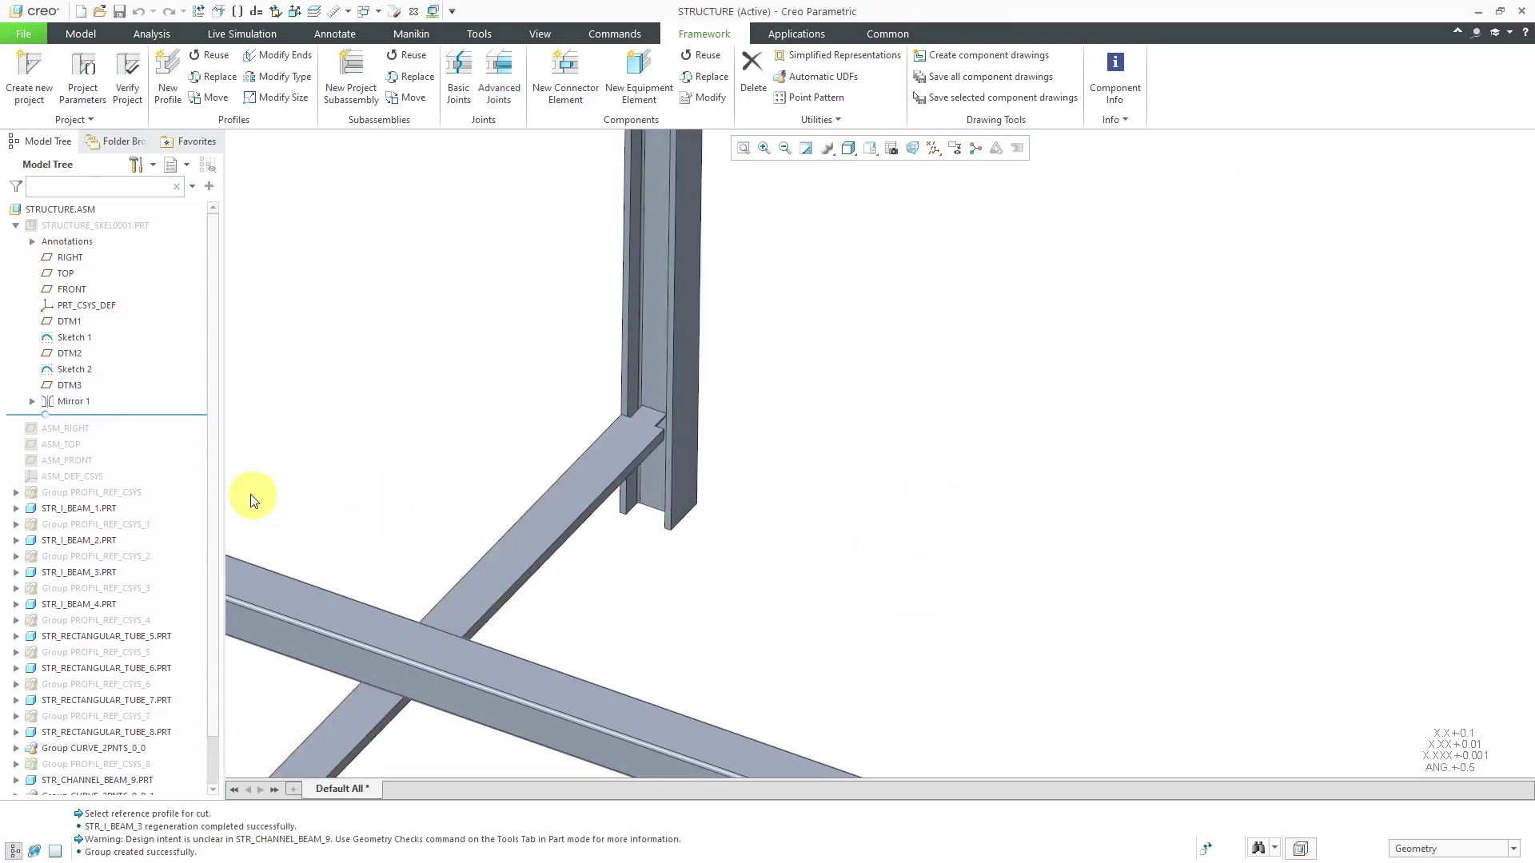
Step: Inspect the features inside the PROFIL_REF_CSYS_1 group, collapse it again and review the whole structure
scroll(213, 466, "down", 2)
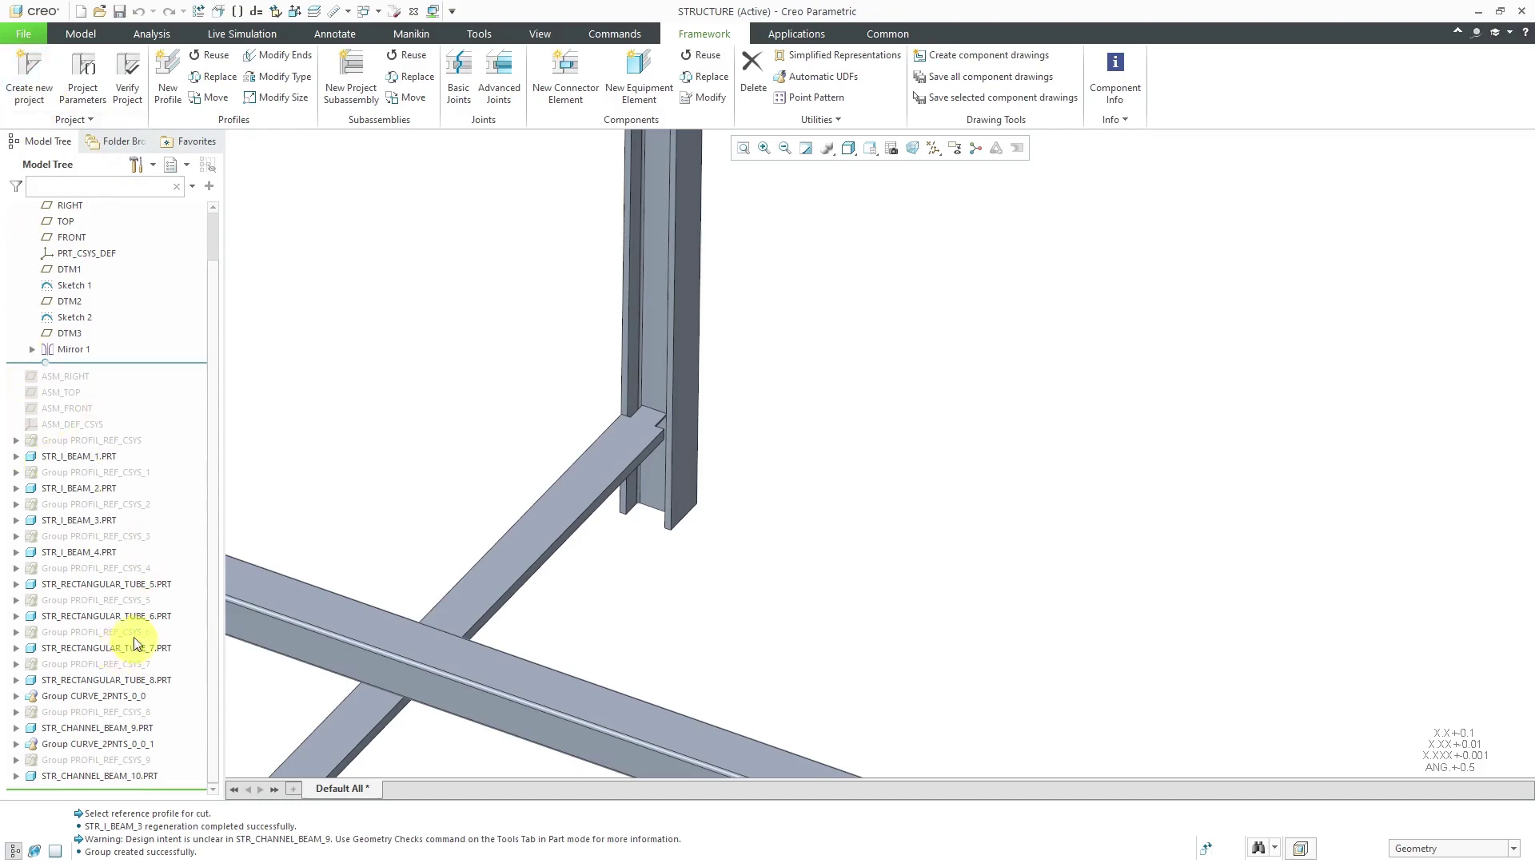
left_click(16, 472)
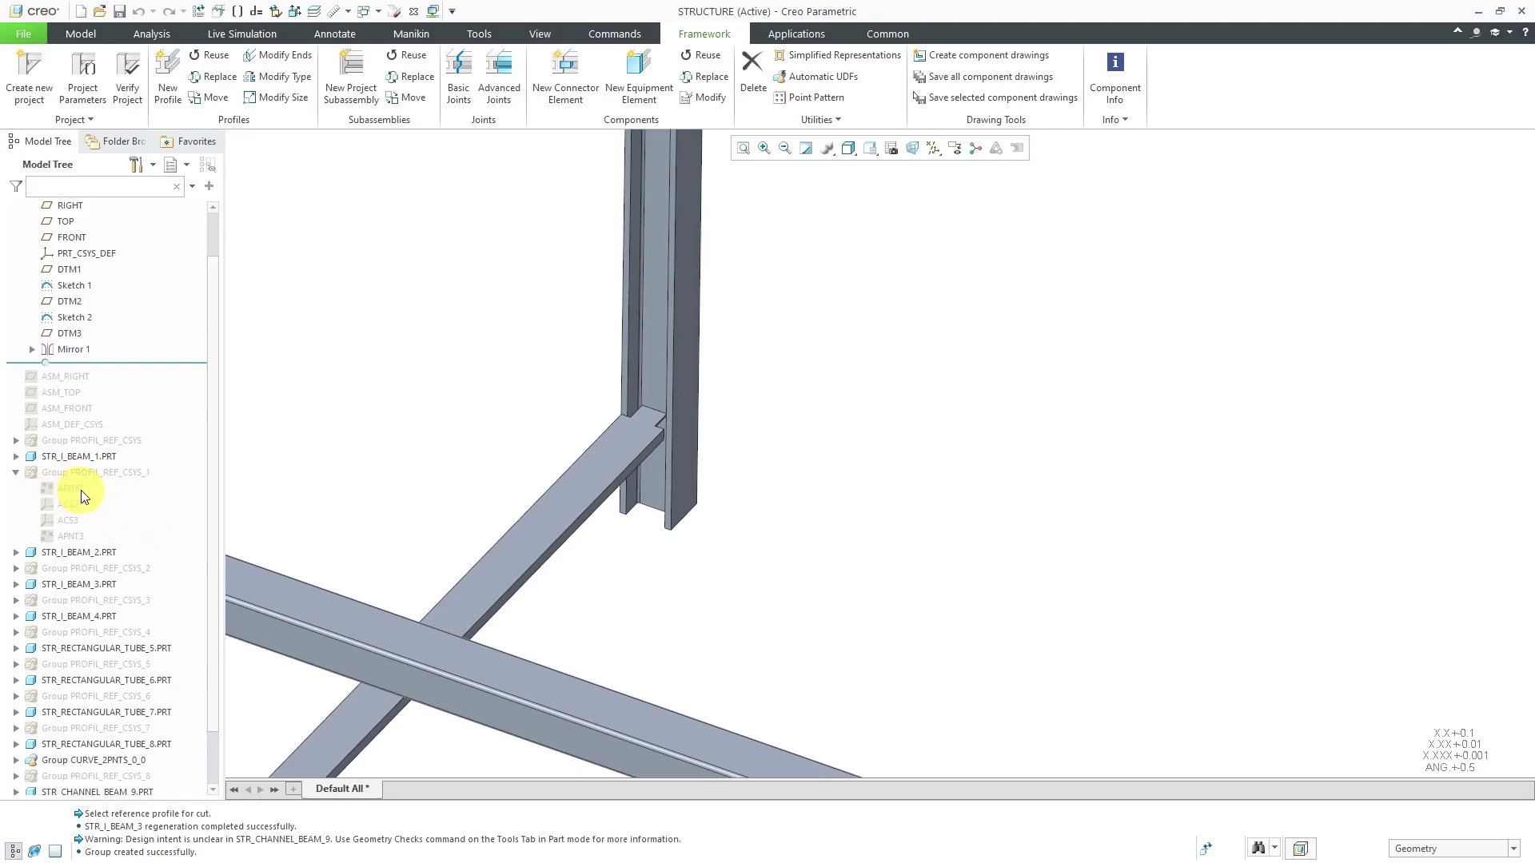
left_click(16, 473)
scroll(782, 405, "up", 5)
mouse_move(759, 441)
middle_mouse_down()
mouse_move(757, 408)
mouse_move(781, 408)
mouse_move(761, 411)
middle_mouse_up()
mouse_move(766, 560)
middle_mouse_down()
mouse_move(787, 549)
mouse_move(789, 563)
middle_mouse_up()
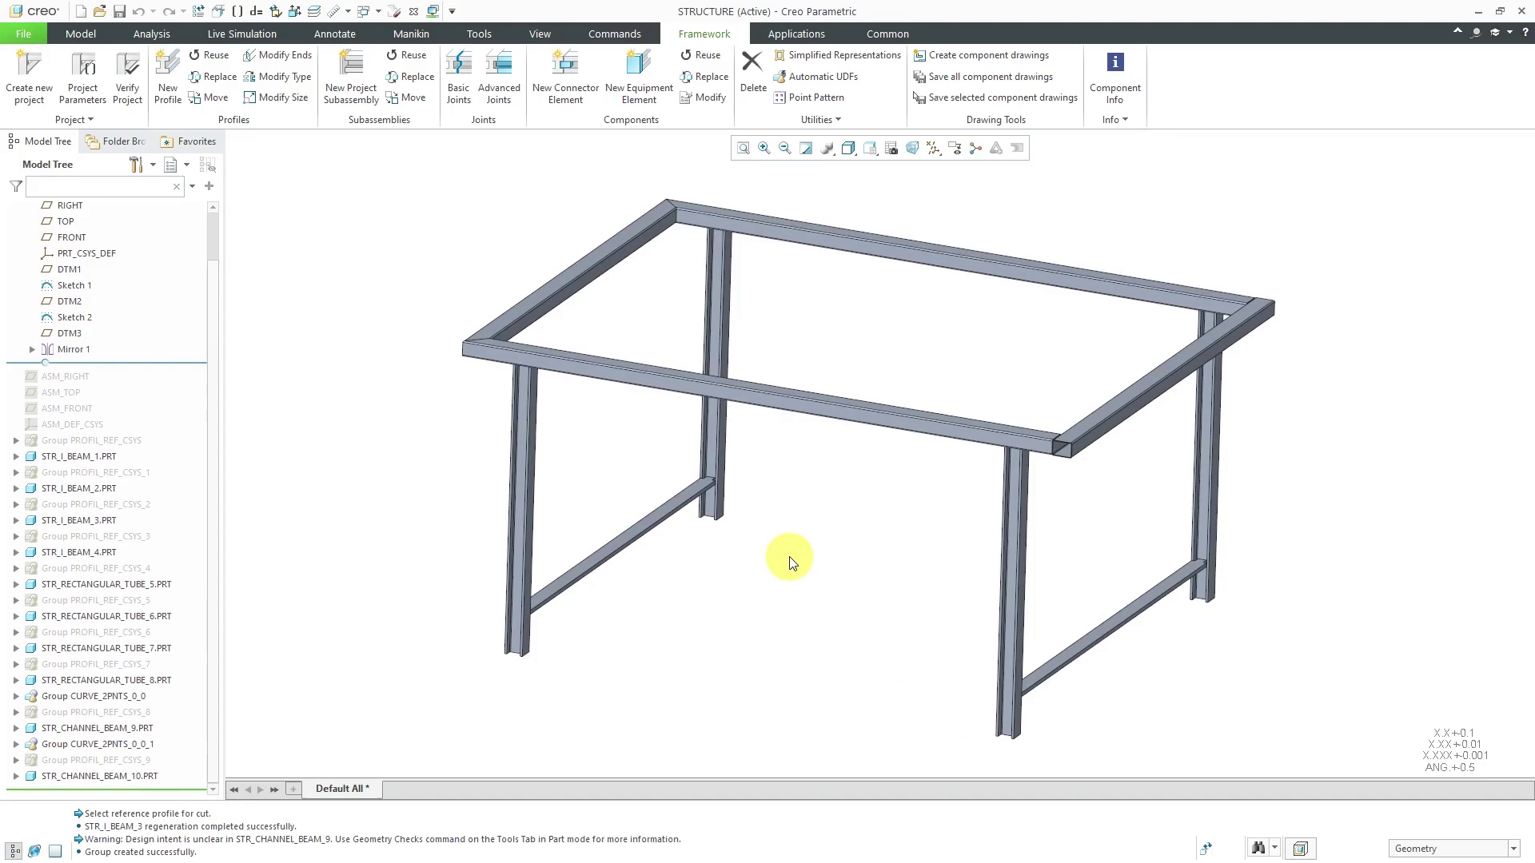